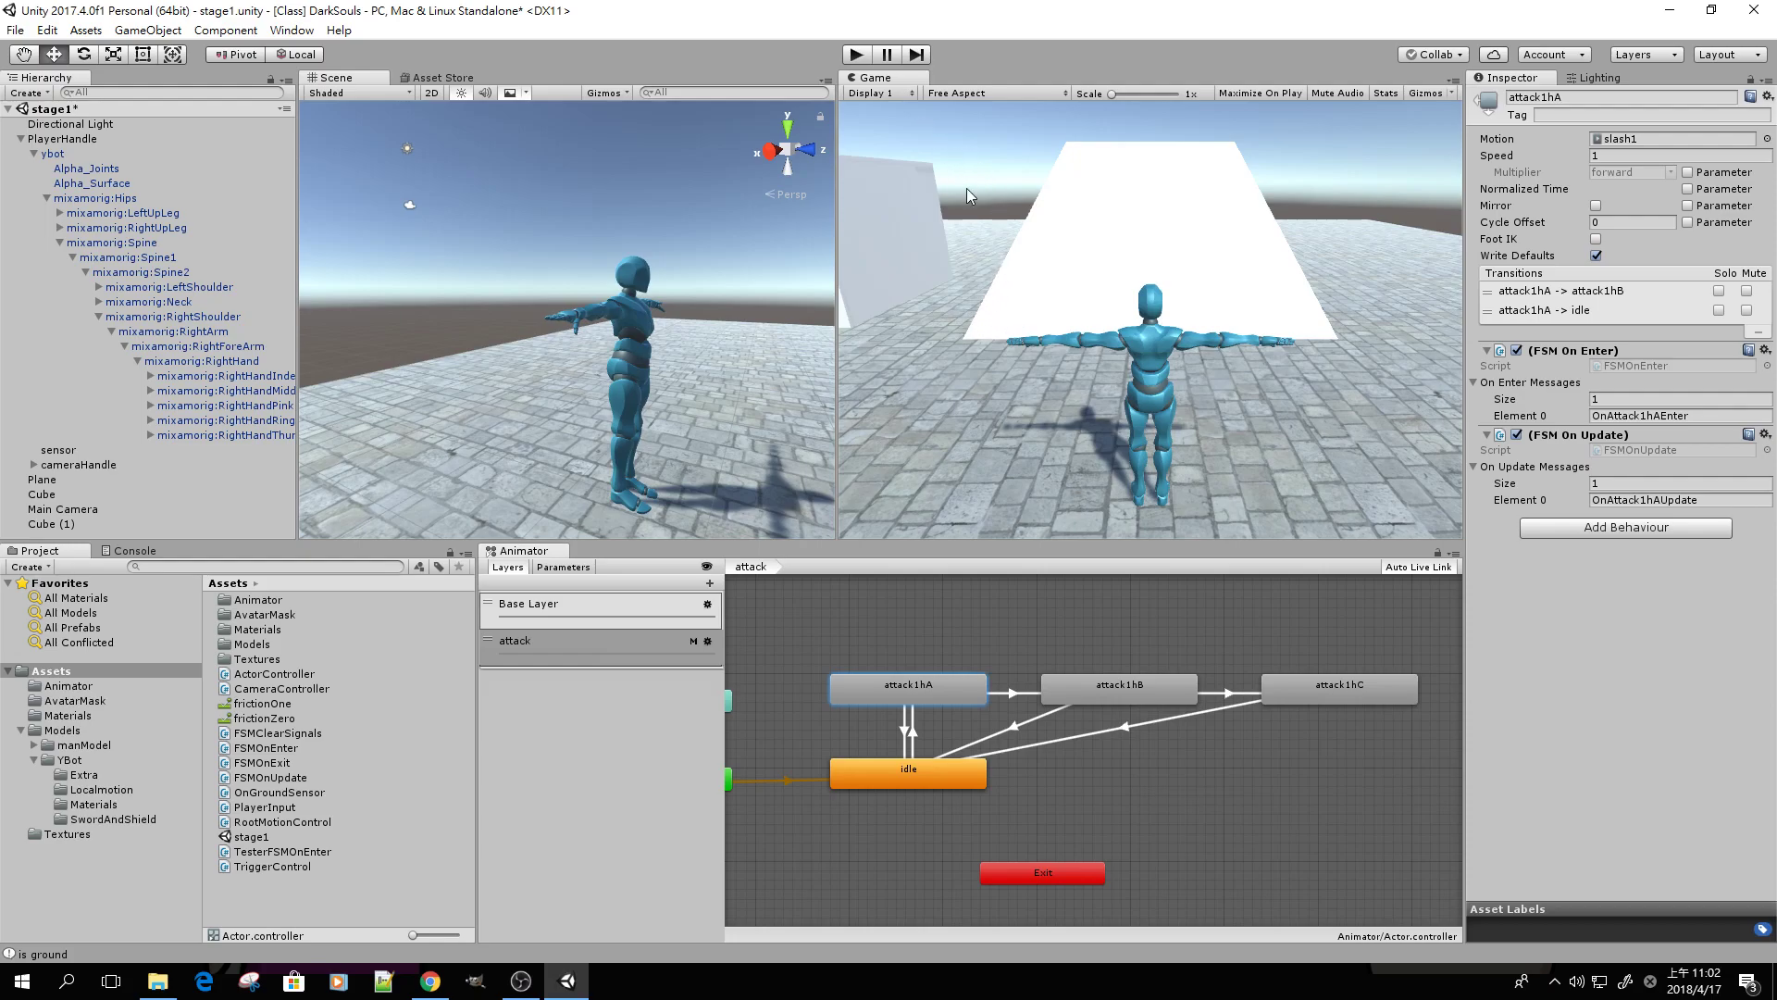
Run the game in play mode and trigger the attack combo several times to check the animations
{"action": "left_click", "coordinate": [856, 55]}
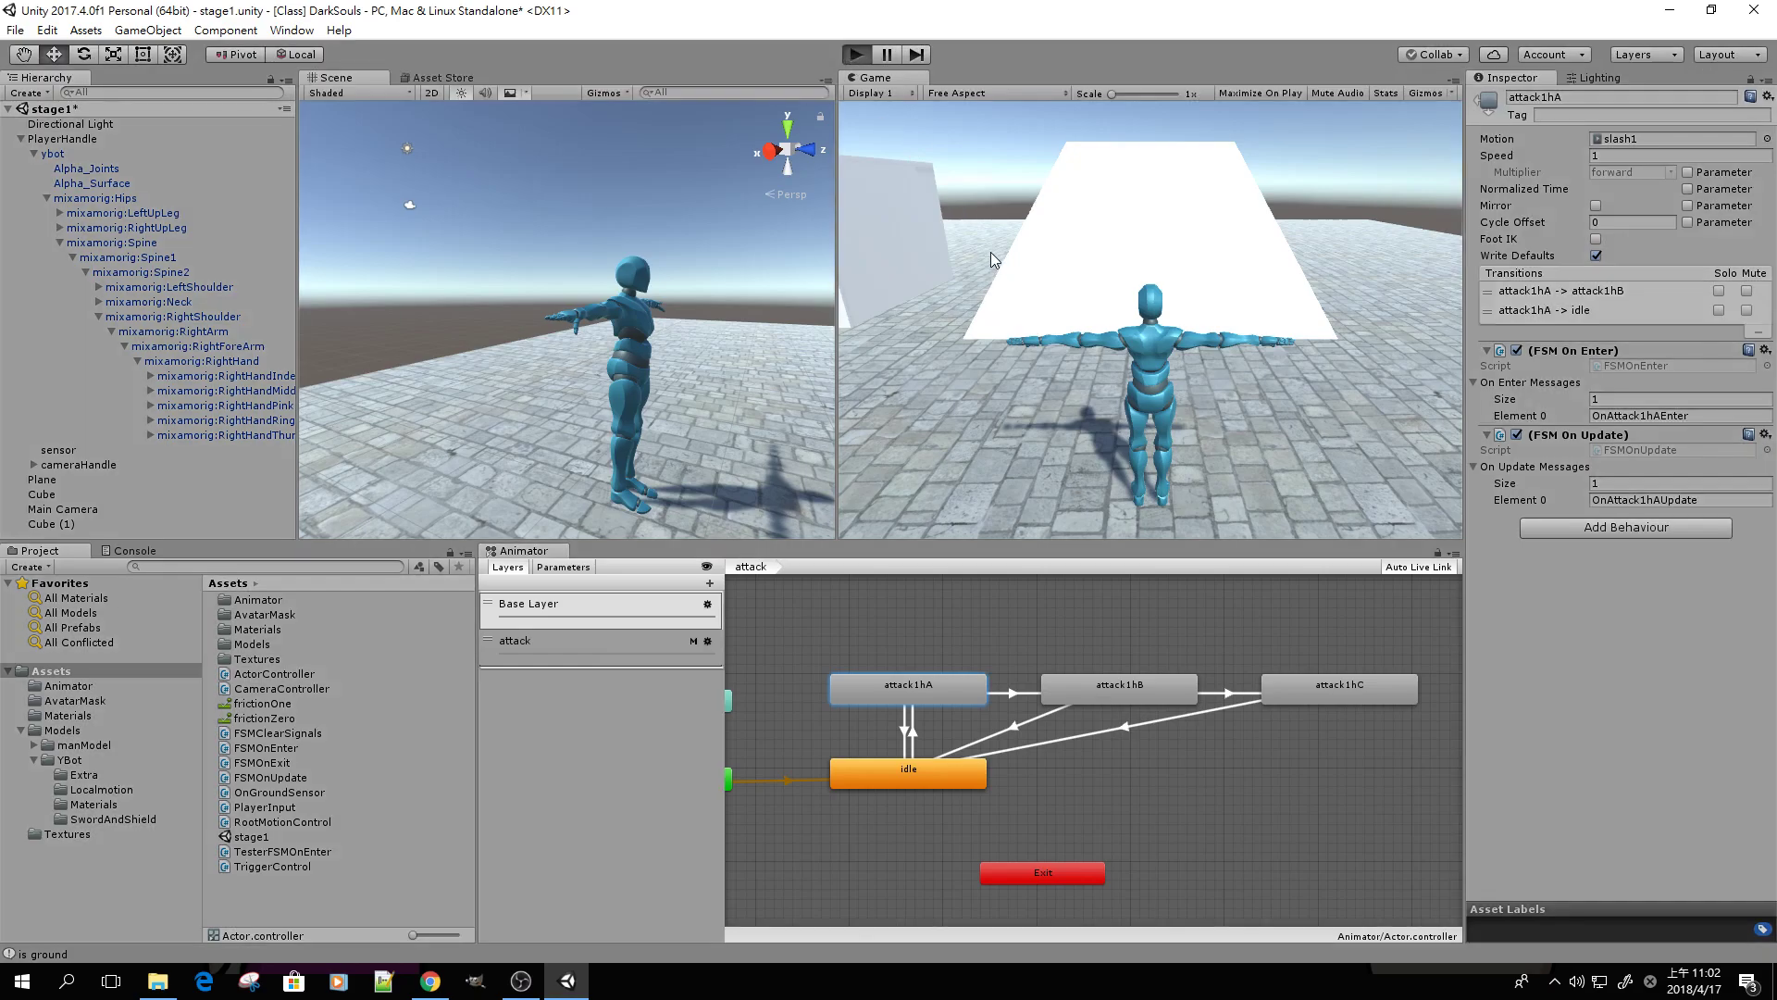
{"action": "key", "text": "j"}
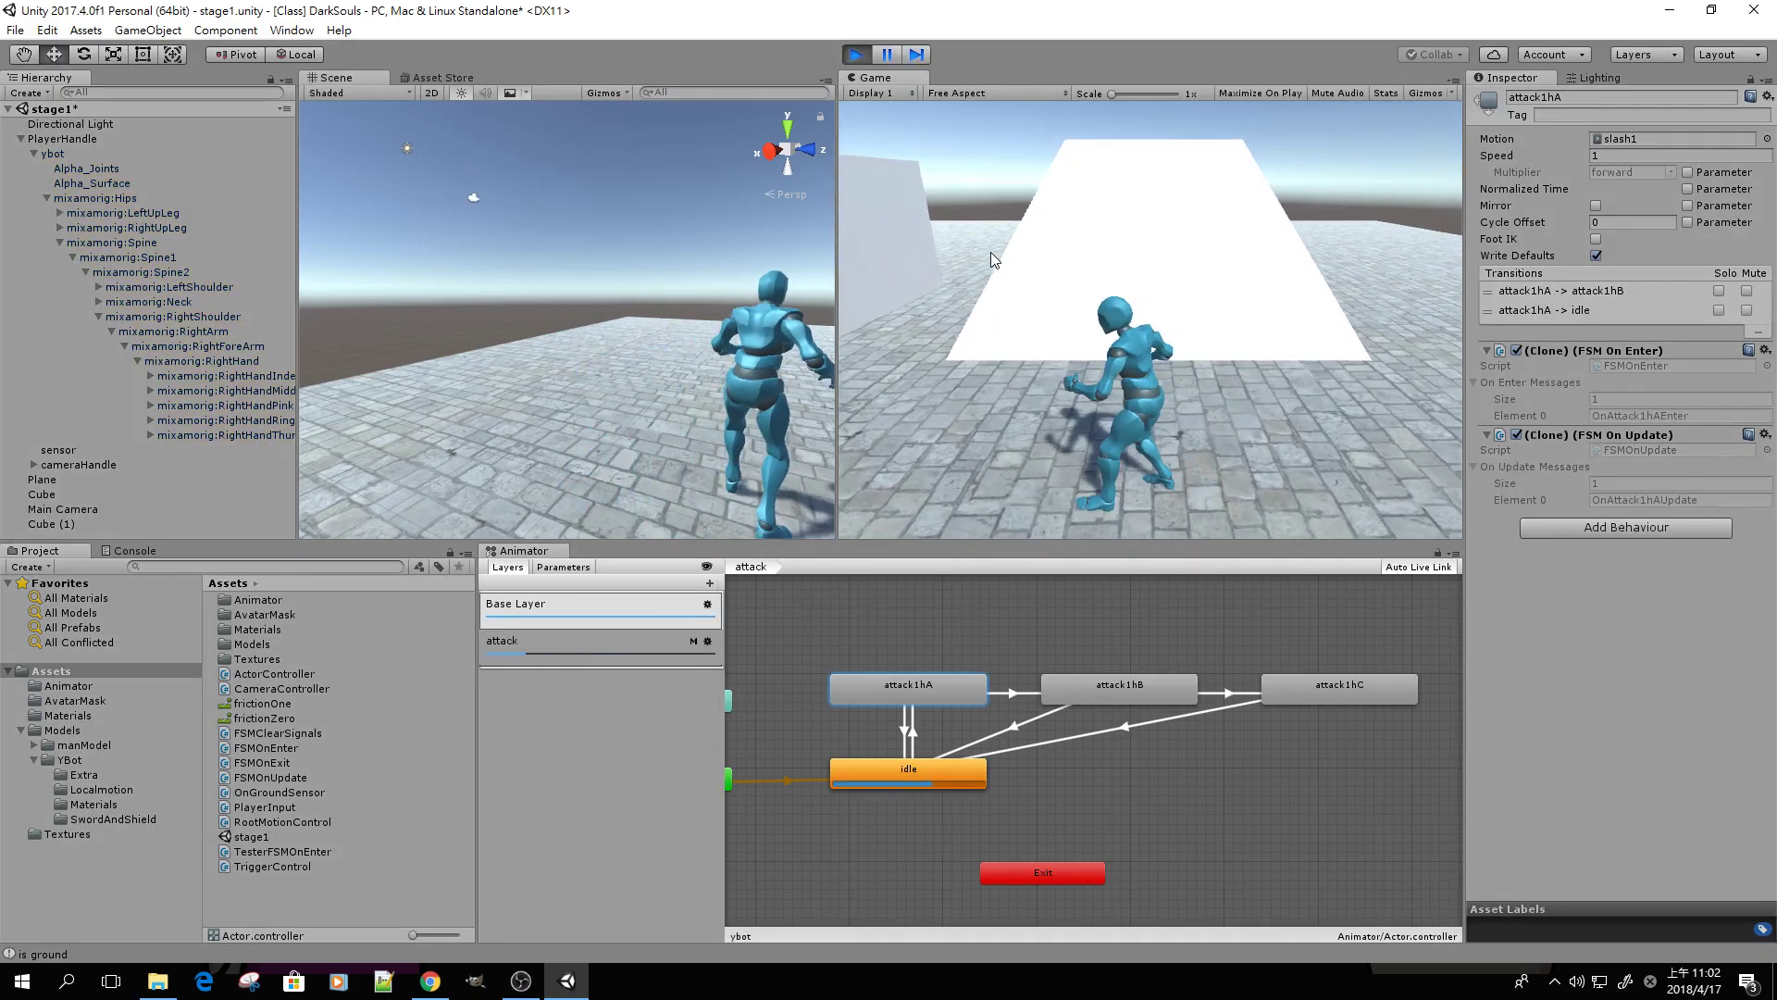
{"action": "key", "text": "j"}
{"action": "key", "text": "j"}
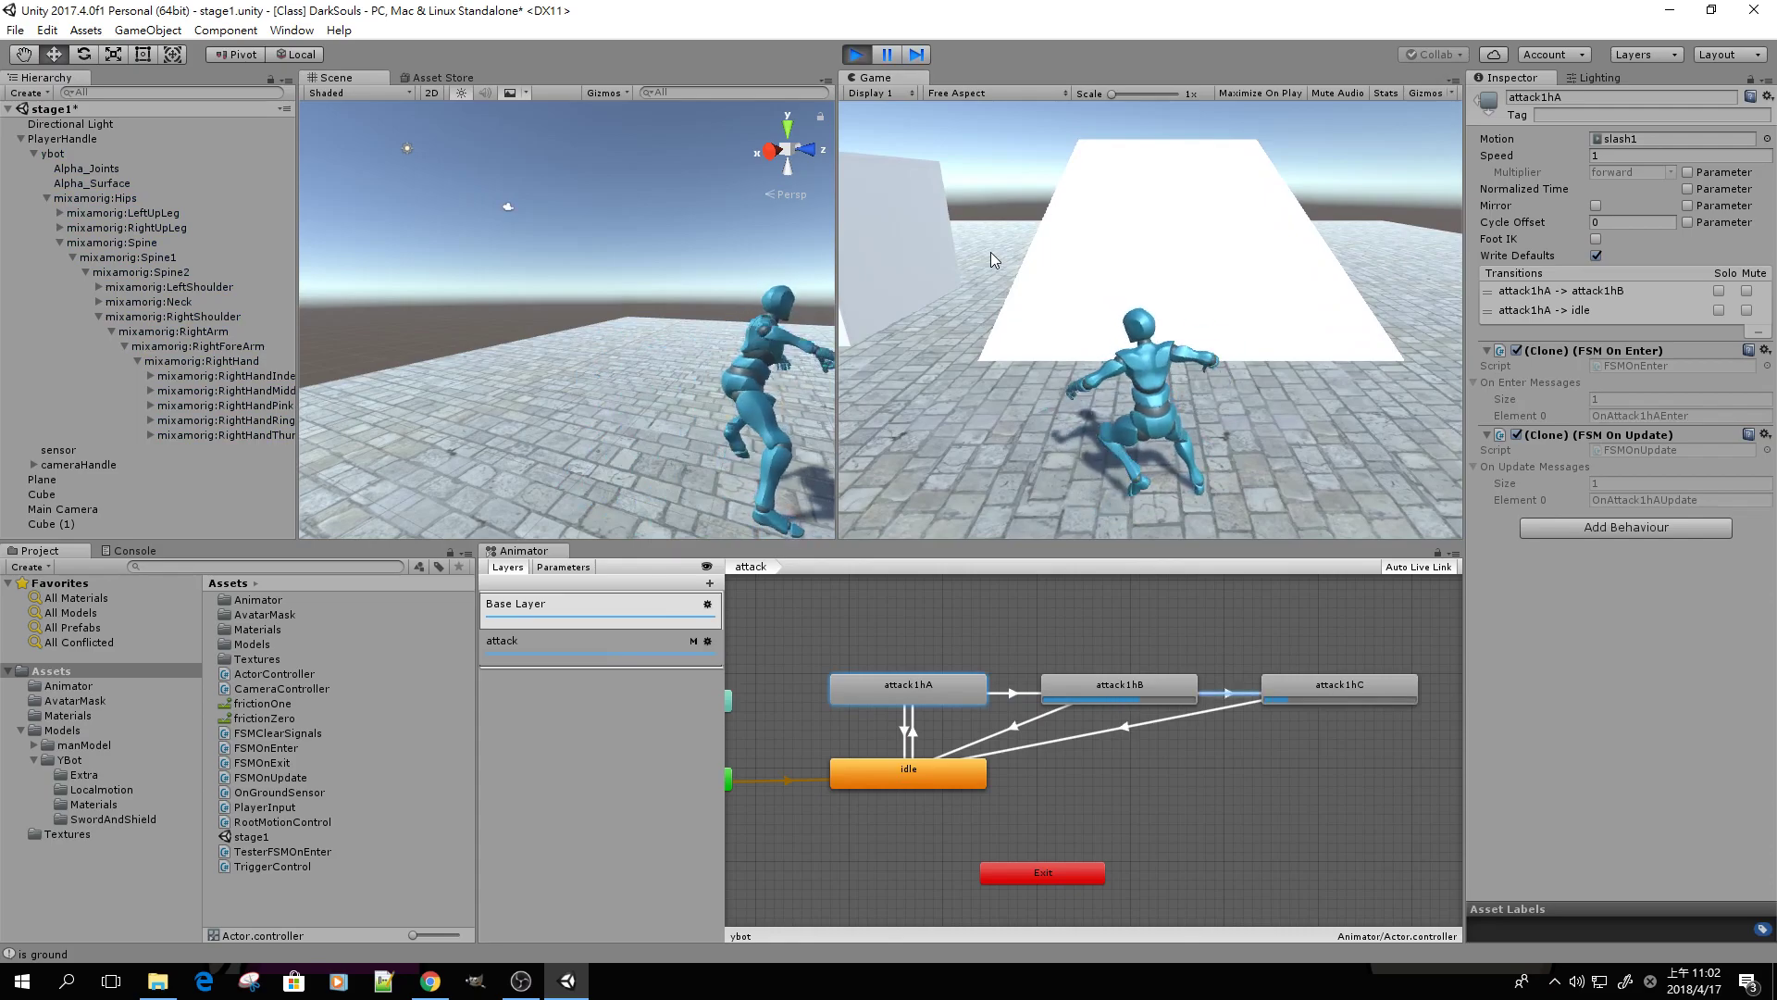
{"action": "key", "text": "j"}
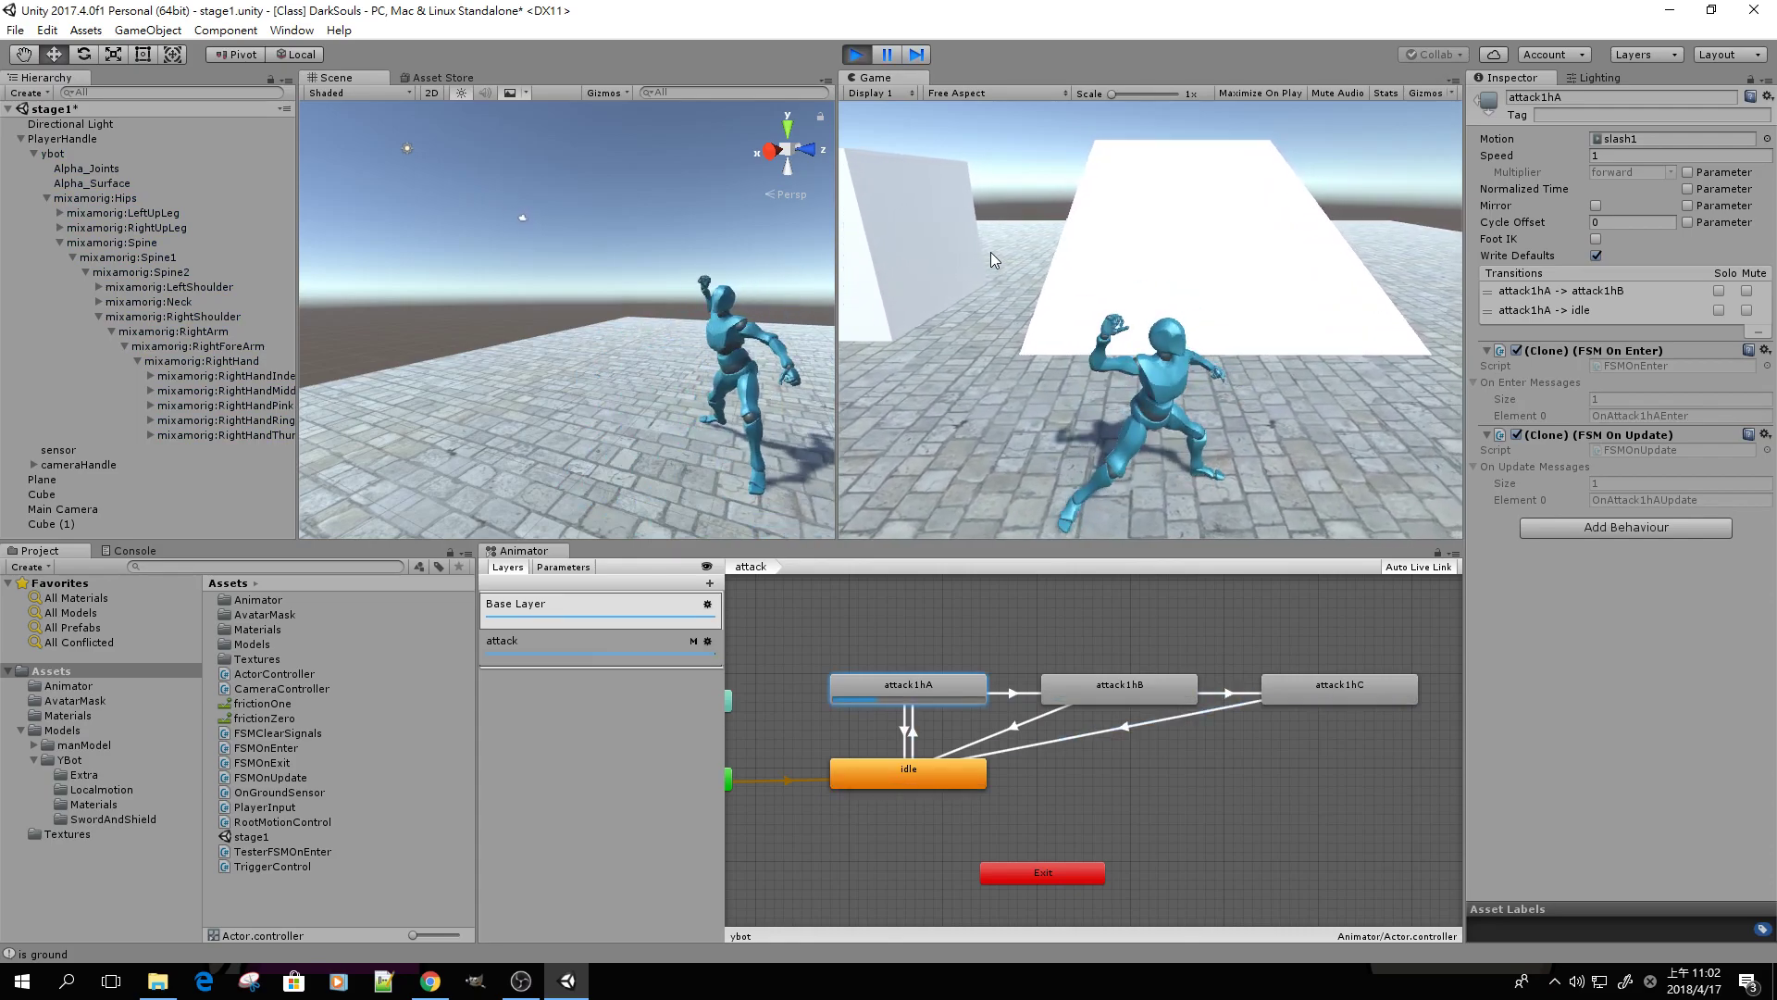
{"action": "key", "text": "j"}
{"action": "key", "text": "j"}
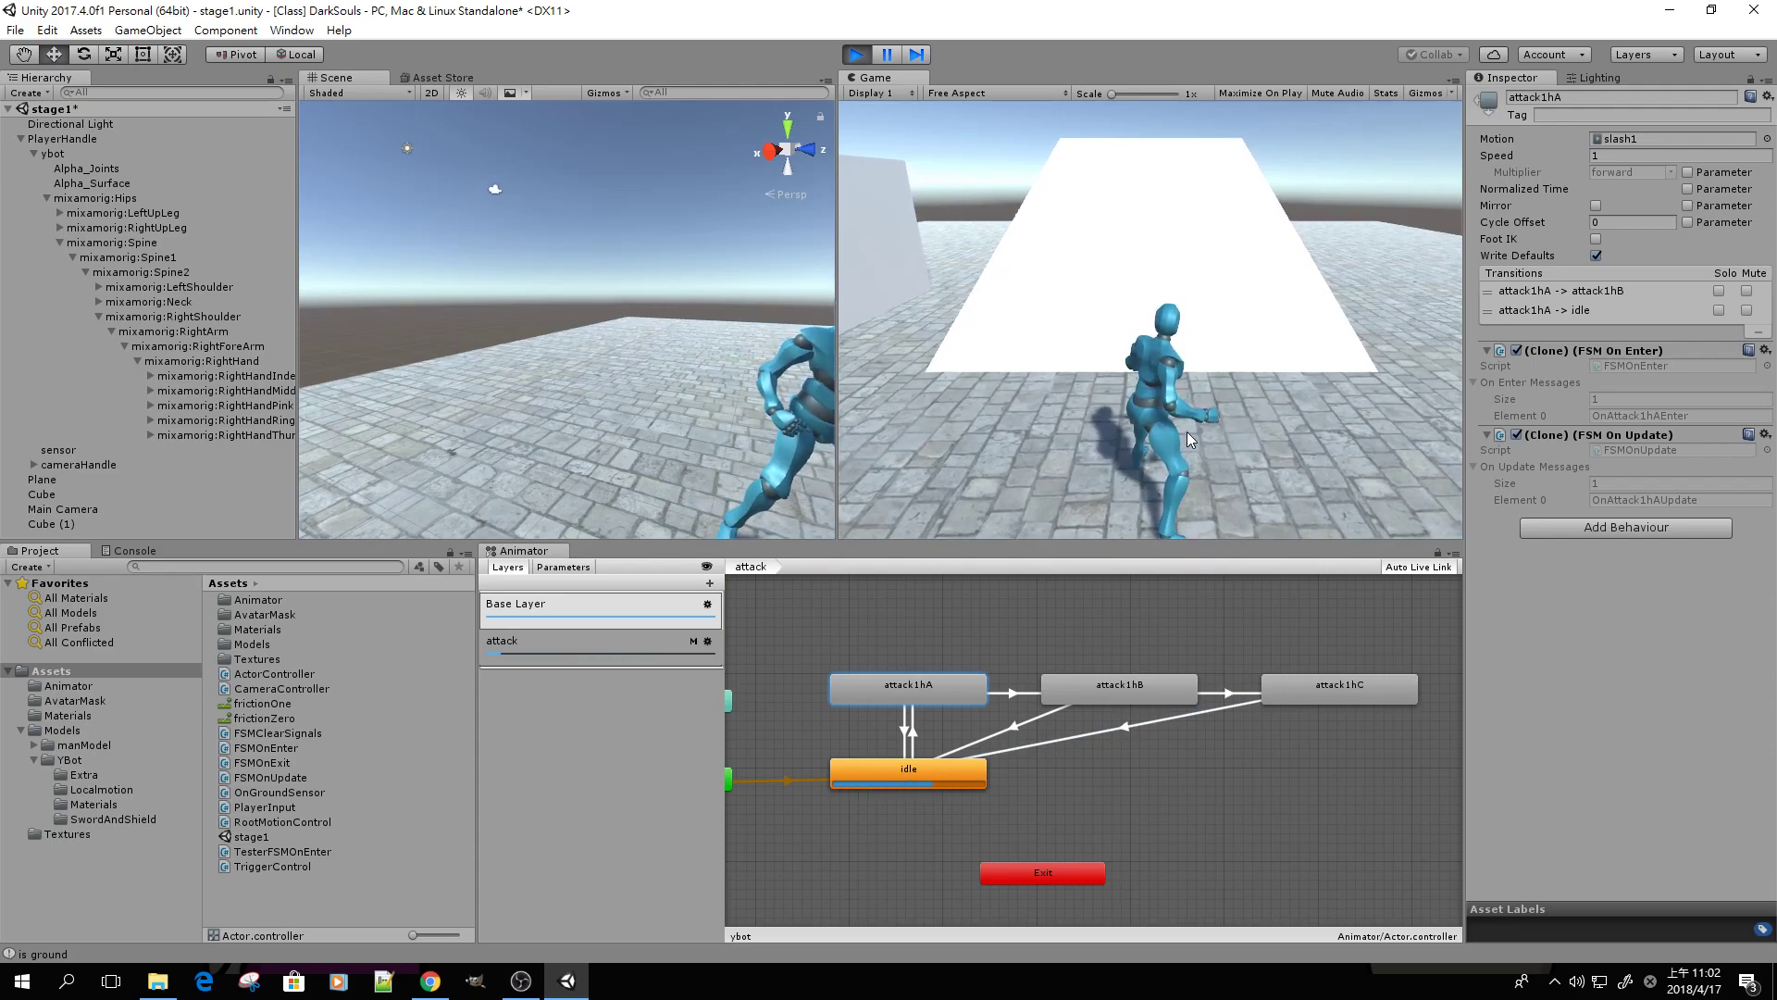
{"action": "key", "text": "j"}
{"action": "key", "text": "j"}
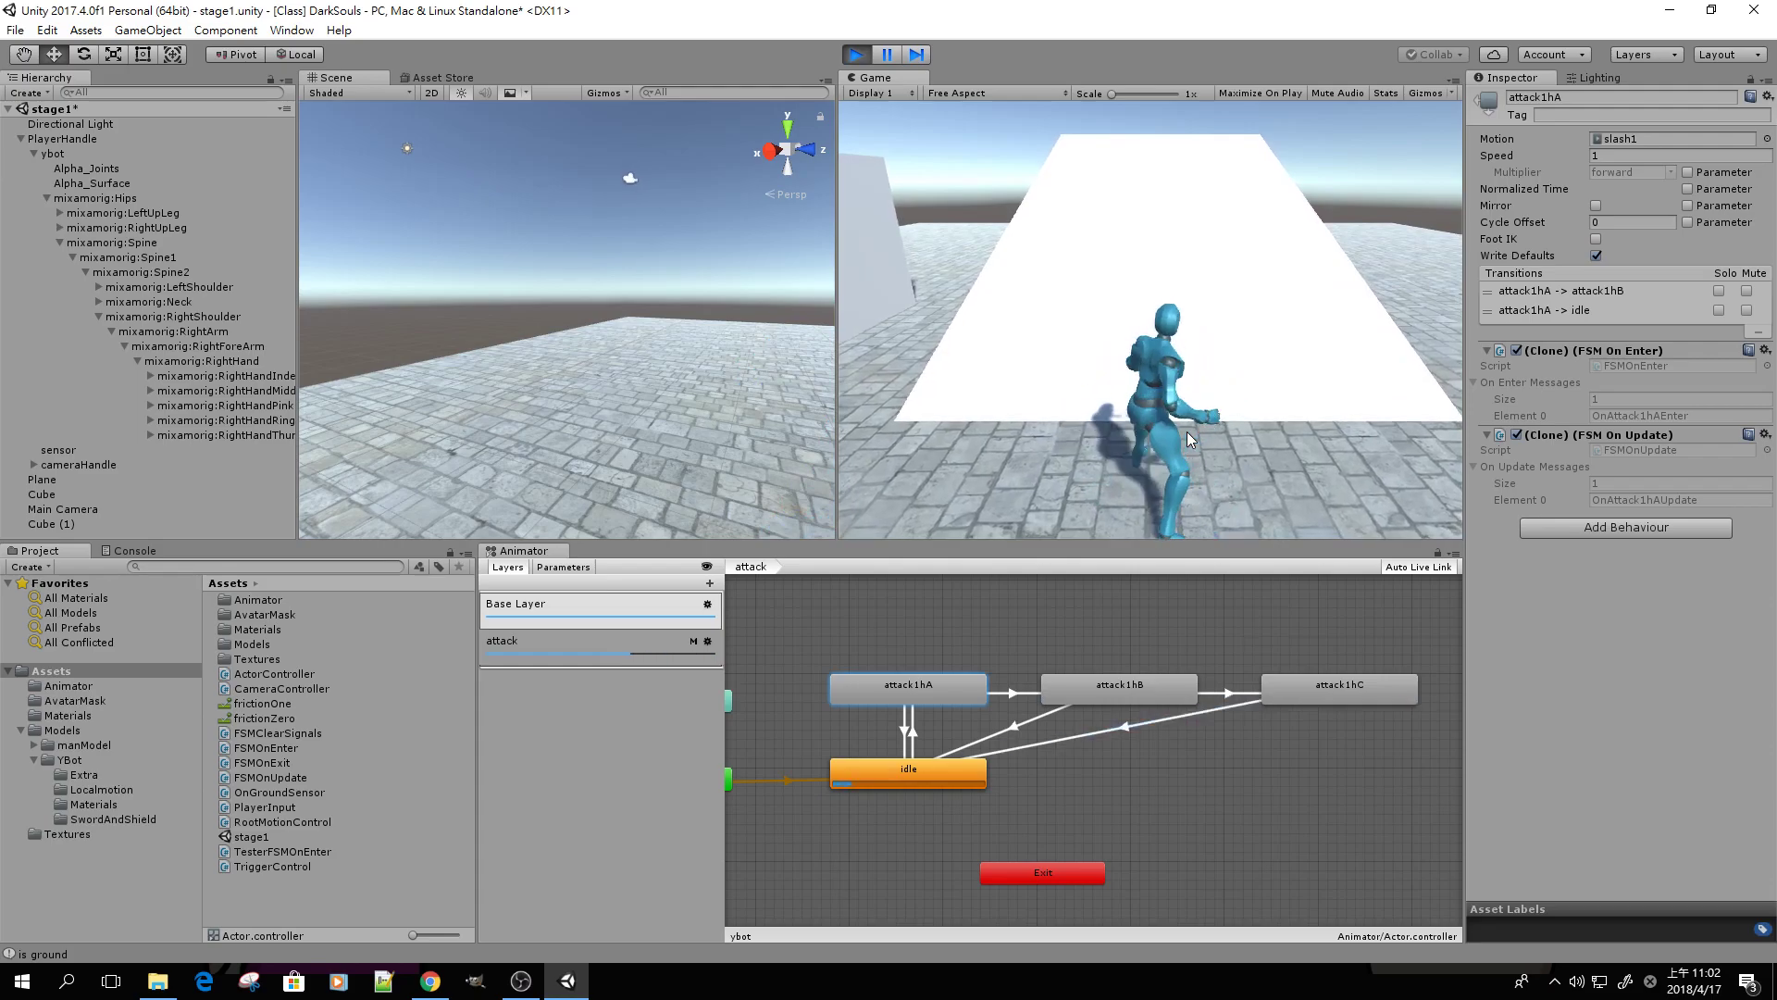
Move the character forward, trigger the attack combo again, and stop play mode
{"action": "key", "text": "w"}
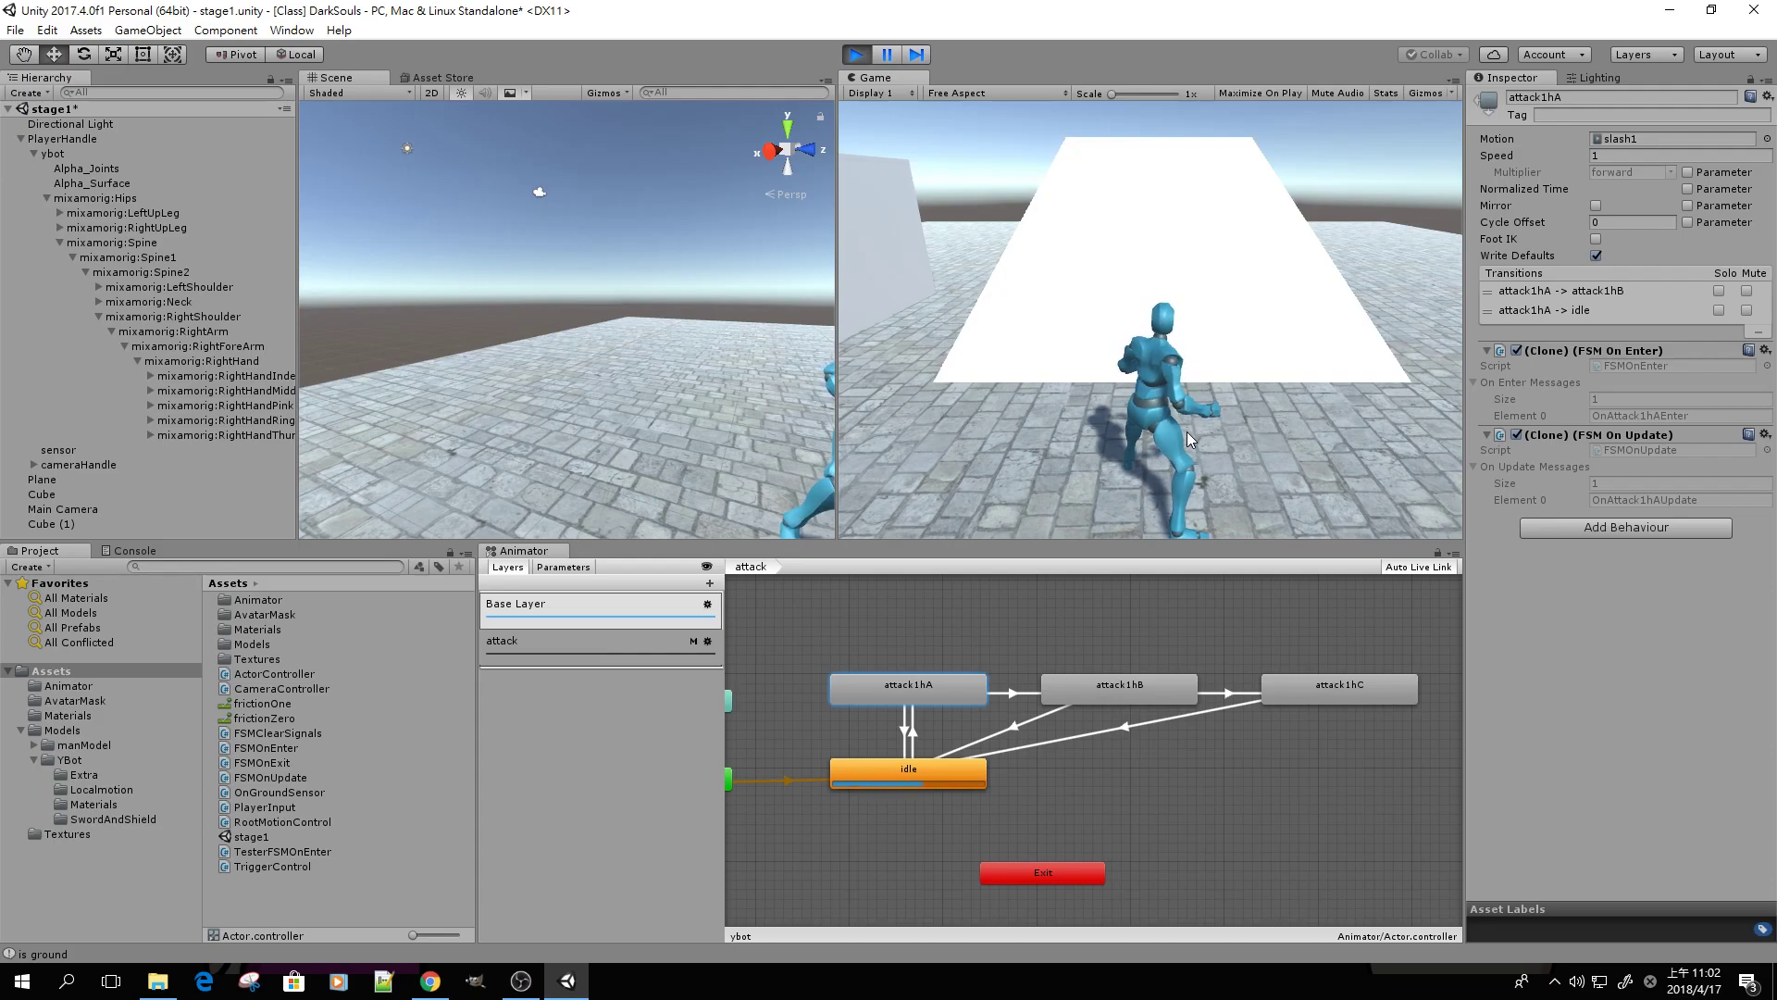
{"action": "key", "text": "j"}
{"action": "key", "text": "j"}
{"action": "key", "text": "j"}
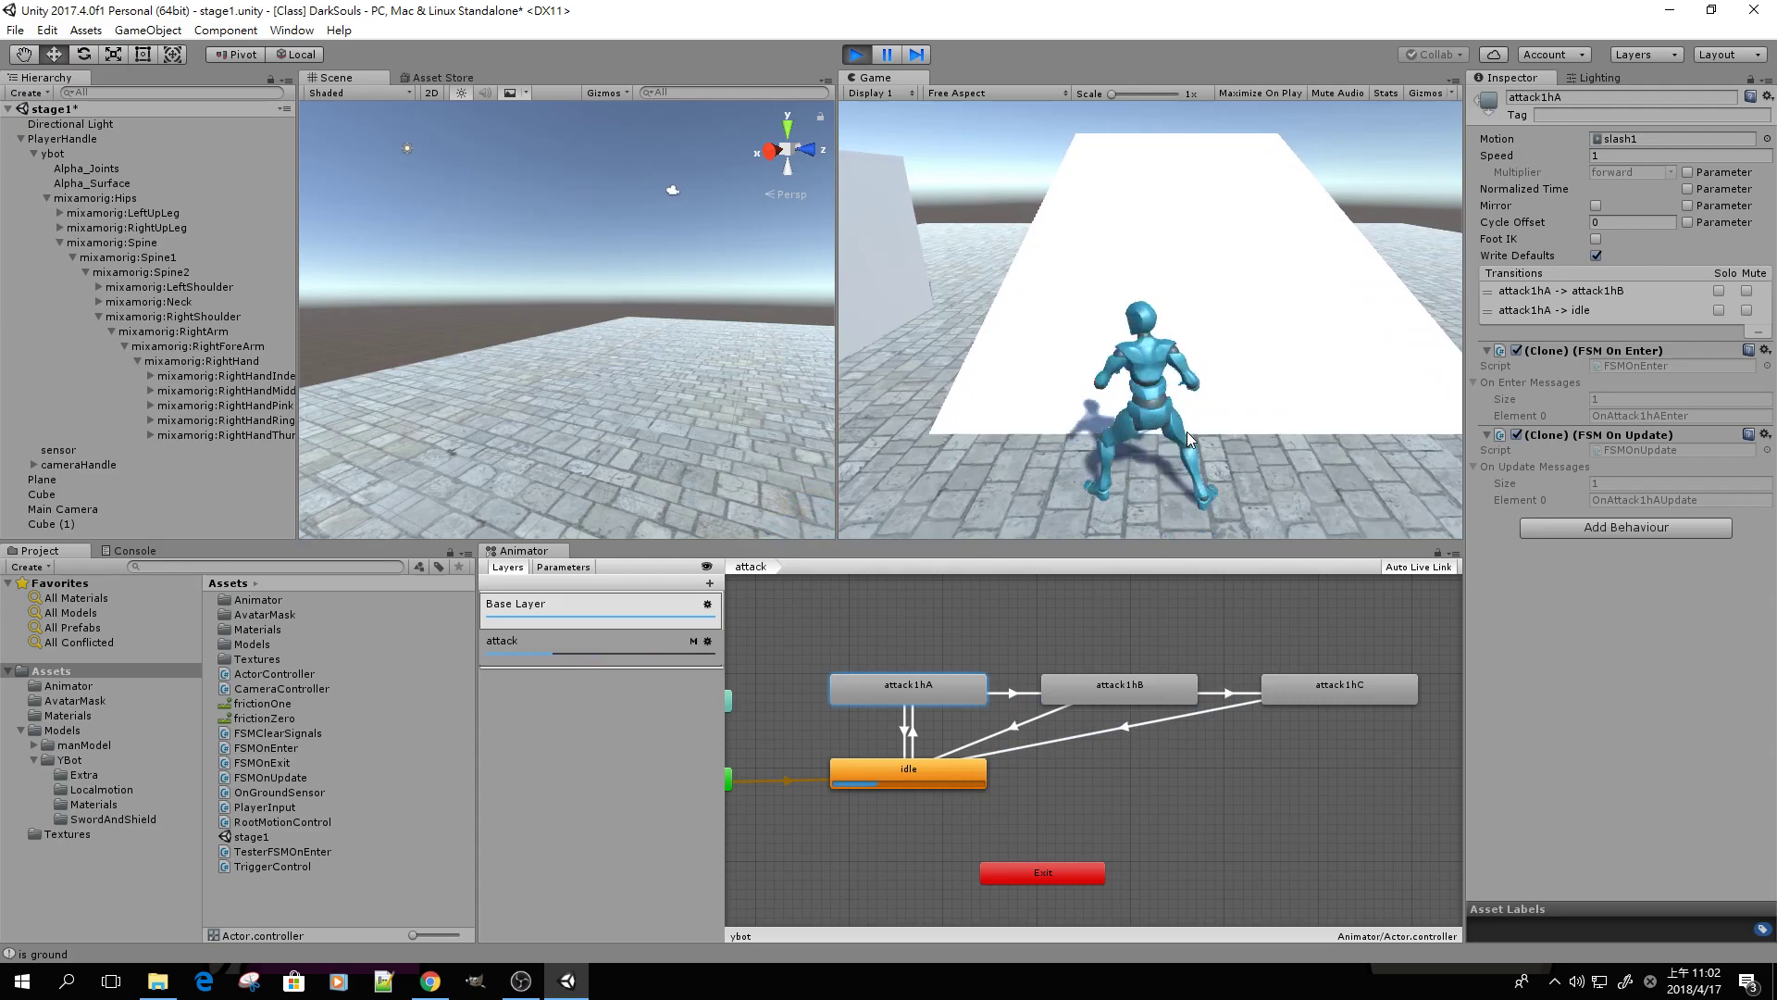
{"action": "key", "text": "j"}
{"action": "key", "text": "j"}
{"action": "key", "text": "j"}
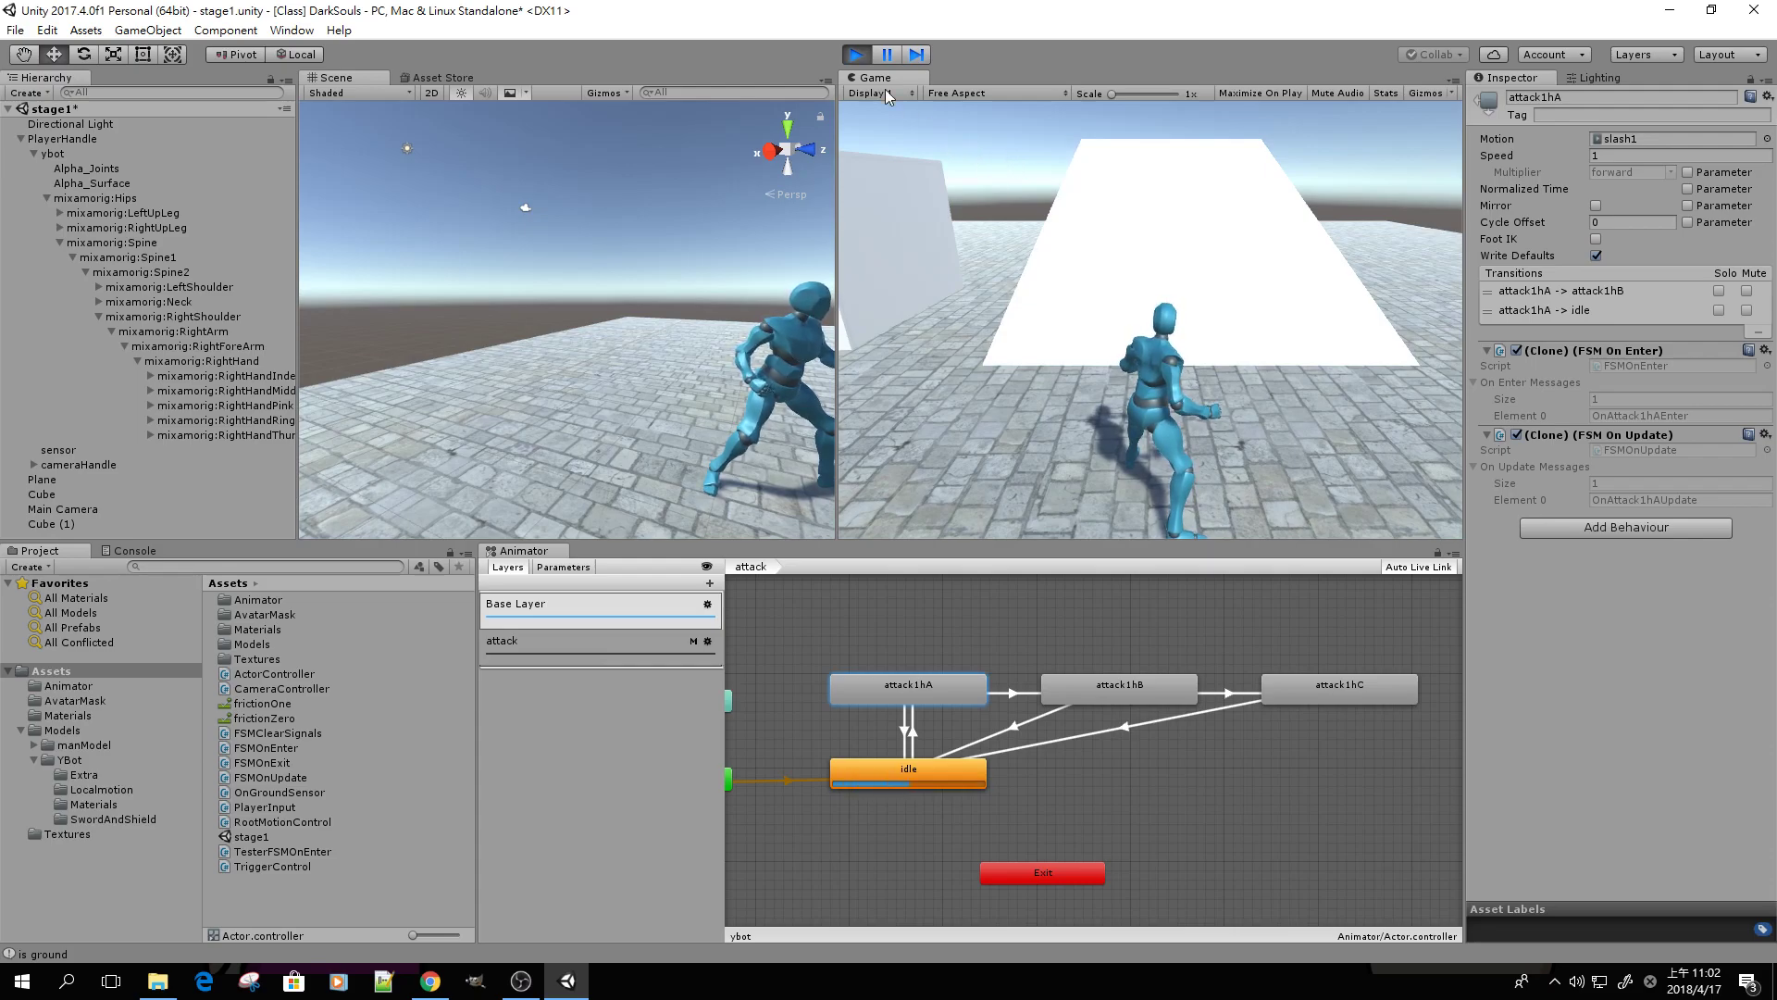
{"action": "left_click", "coordinate": [855, 55]}
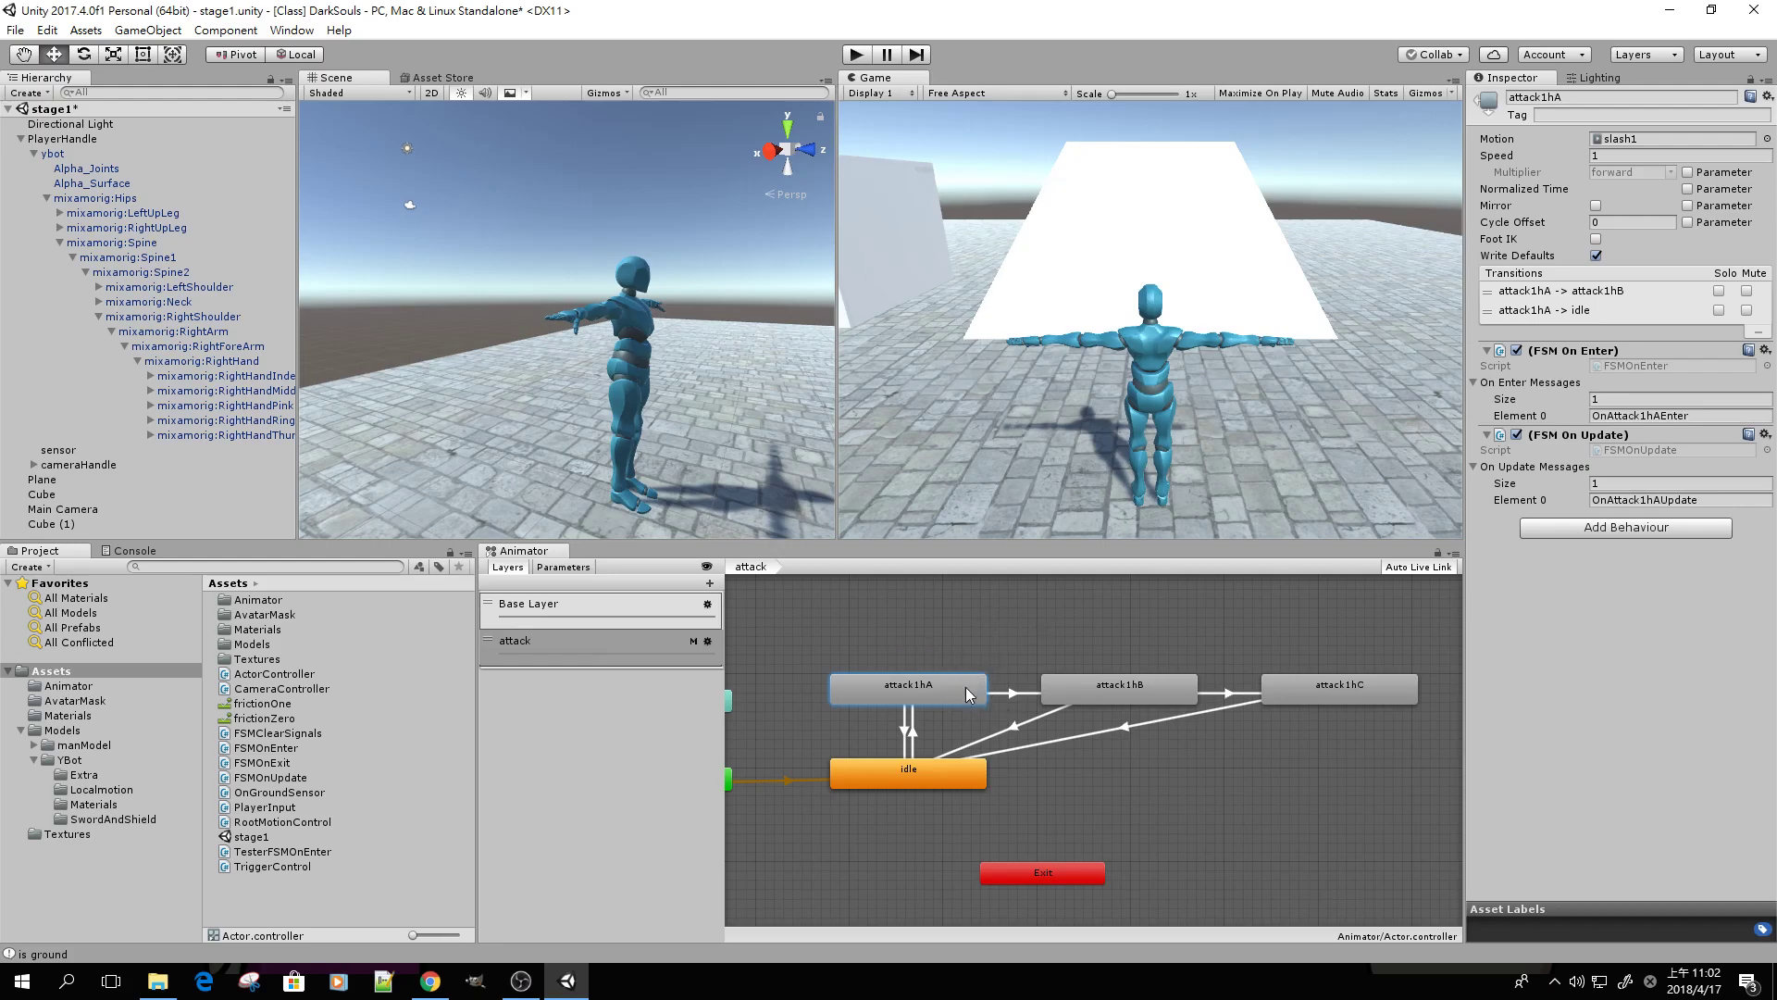
Examine the settings of the attack1hA, attack1hB and attack1hC states in the attack layer
{"action": "left_click", "coordinate": [1151, 687]}
{"action": "left_click", "coordinate": [1287, 686]}
{"action": "left_click", "coordinate": [1141, 691]}
{"action": "left_click", "coordinate": [966, 694]}
{"action": "left_click", "coordinate": [1103, 692]}
{"action": "left_click", "coordinate": [1302, 692]}
{"action": "left_click", "coordinate": [1130, 691]}
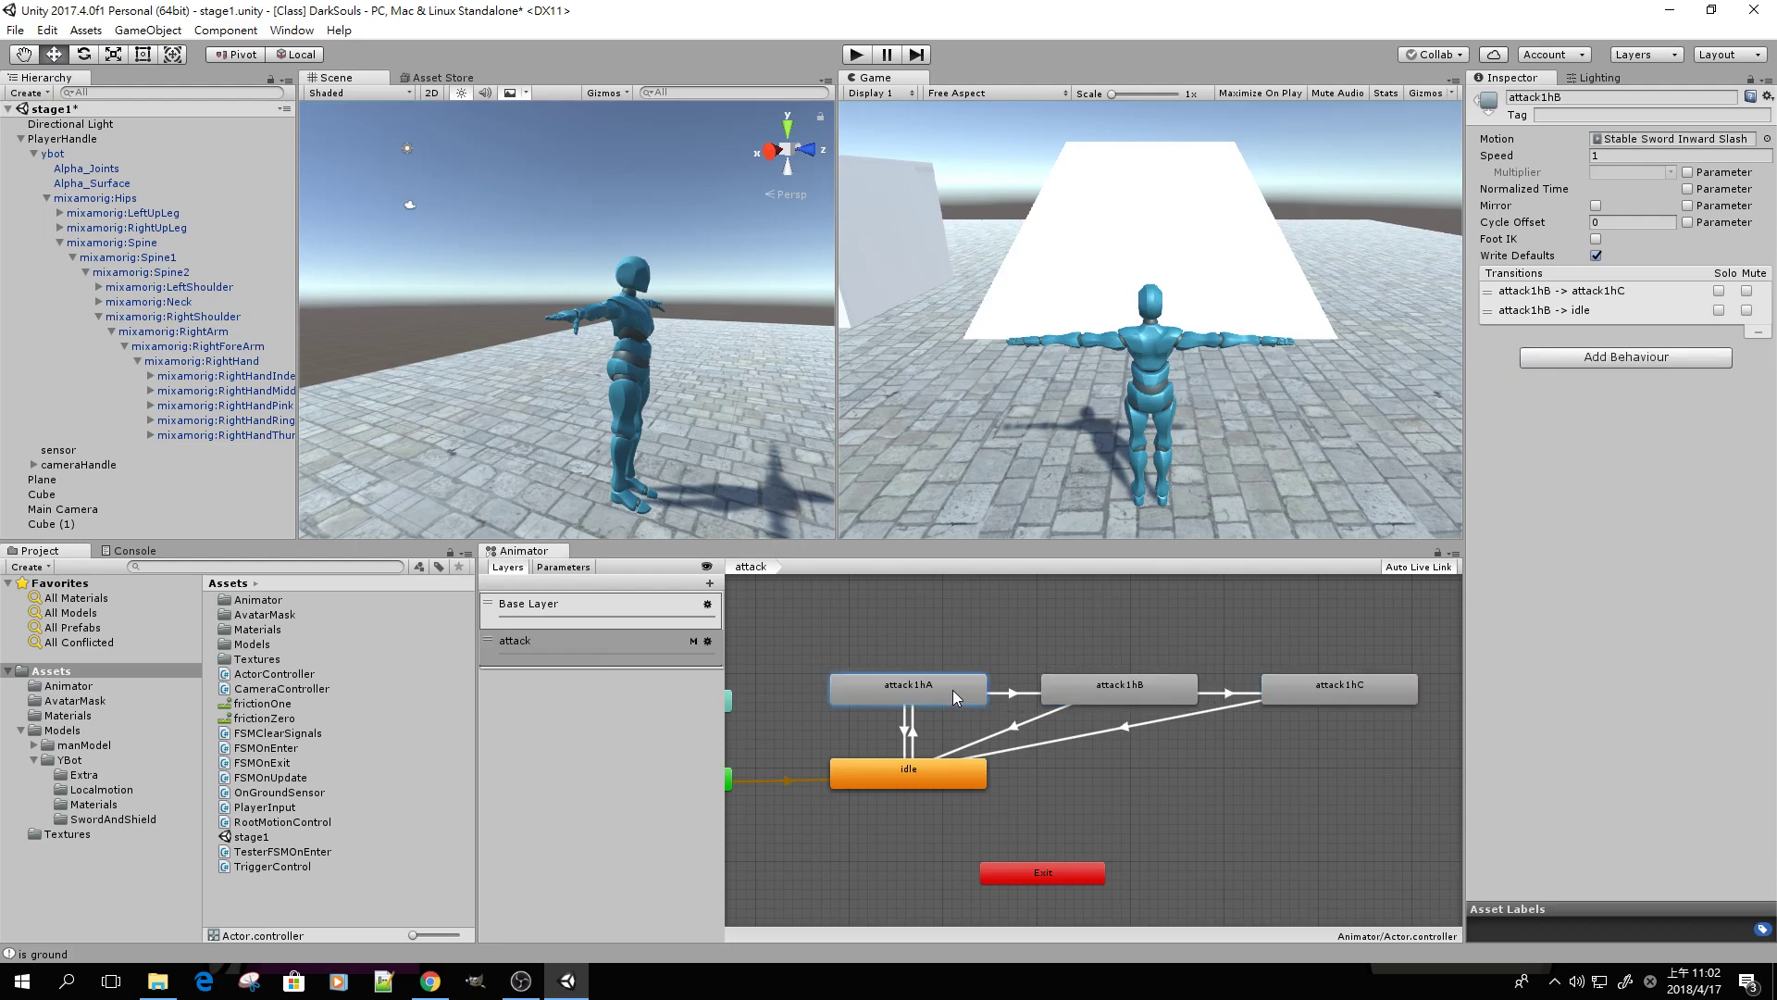
{"action": "left_click", "coordinate": [953, 691]}
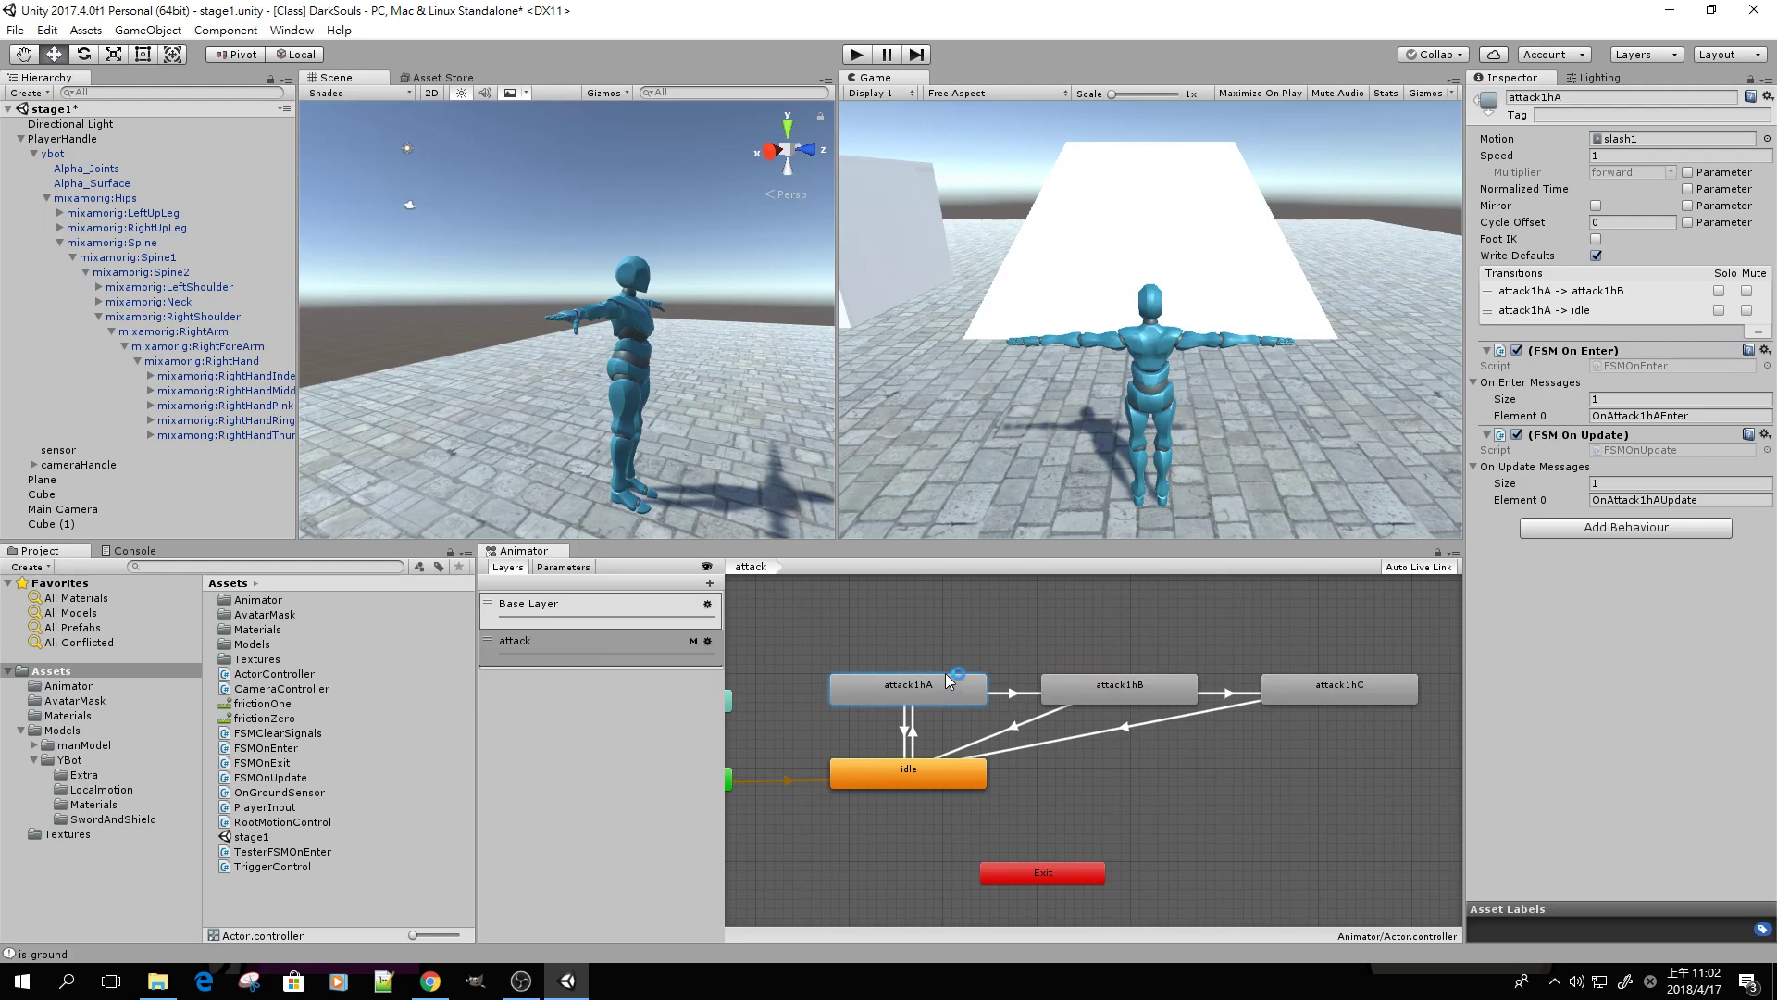
{"action": "scroll", "coordinate": [920, 647], "scroll_direction": "up", "scroll_amount": 1}
{"action": "scroll", "coordinate": [920, 648], "scroll_direction": "up", "scroll_amount": 1}
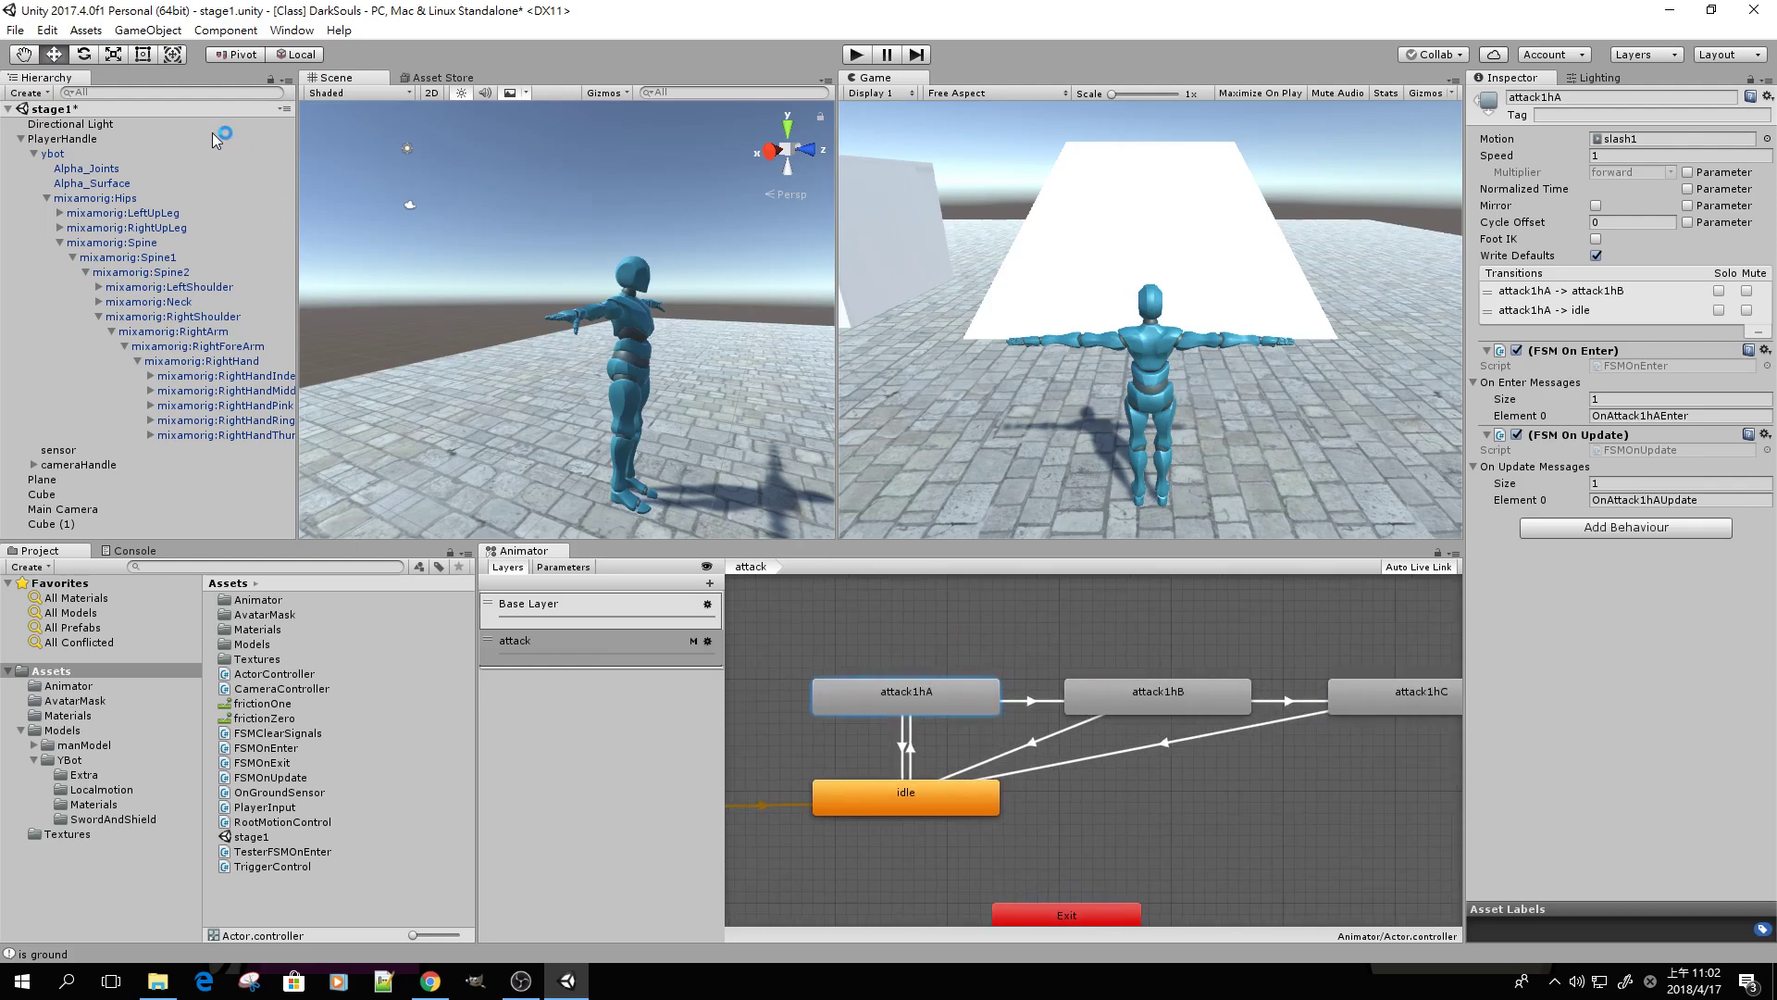
Select ybot and collapse its right-arm bones in the hierarchy up to mixamorig:Spine2
{"action": "left_click", "coordinate": [67, 154]}
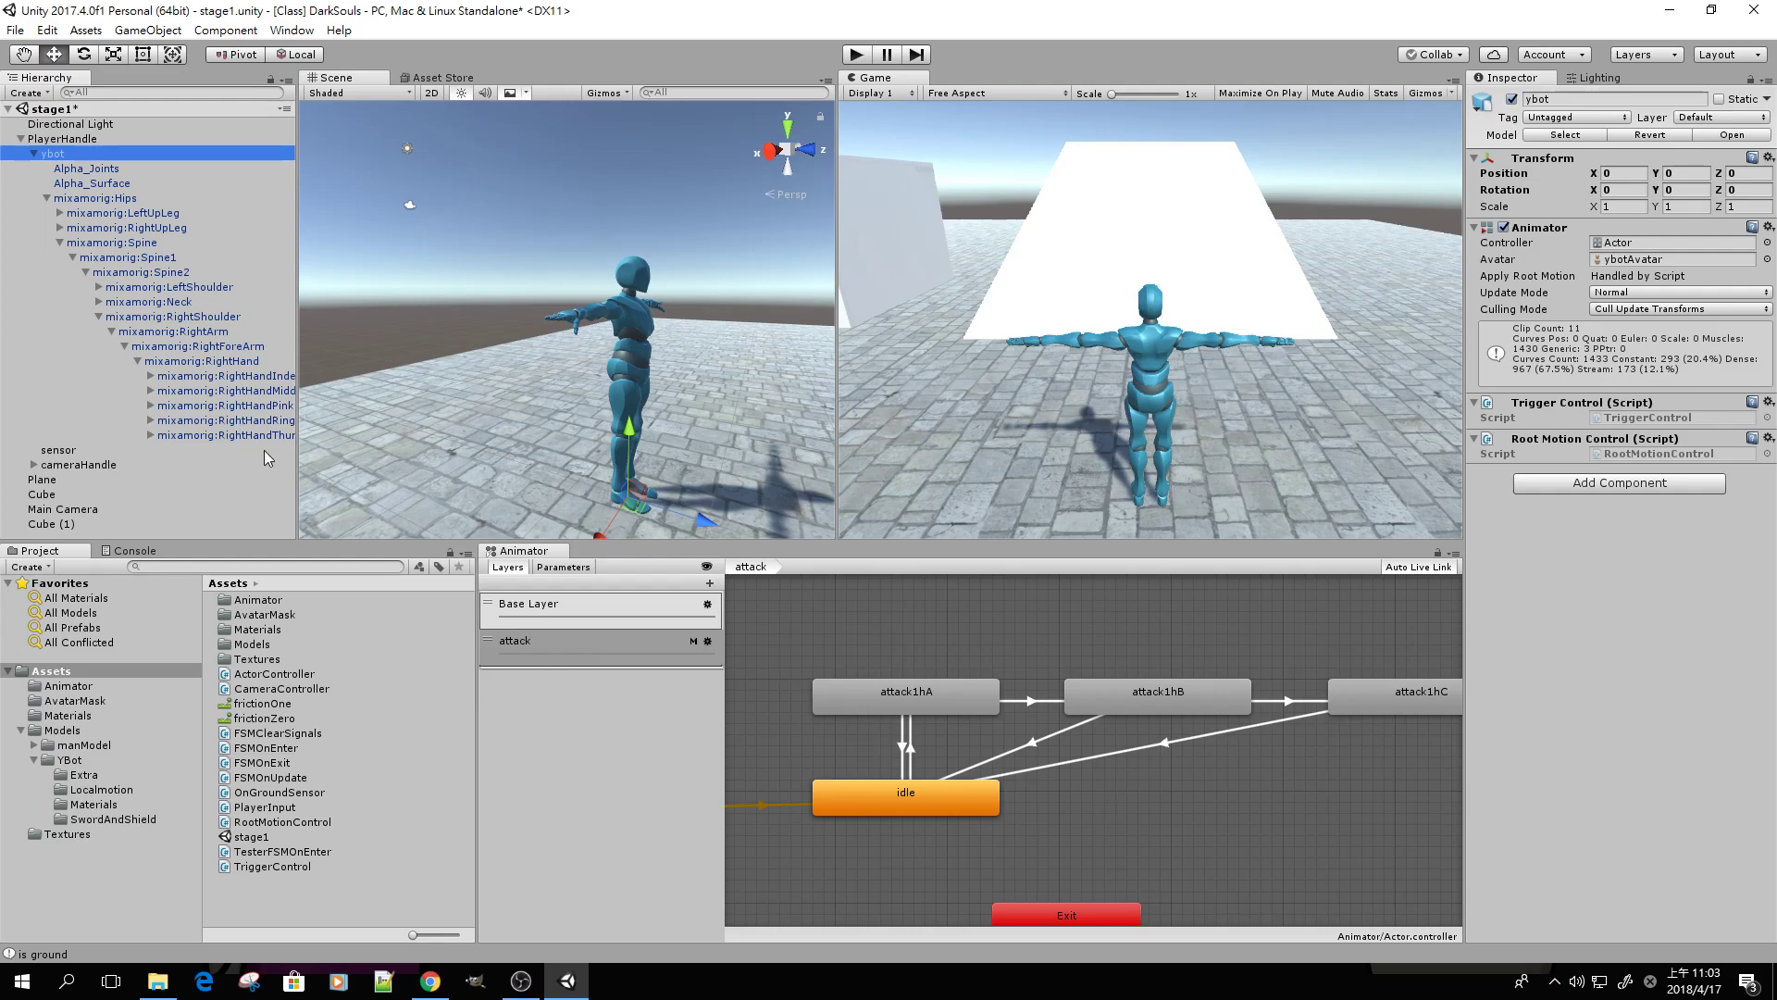
{"action": "left_click", "coordinate": [46, 198]}
{"action": "left_click", "coordinate": [46, 198]}
{"action": "left_click", "coordinate": [137, 361]}
{"action": "left_click", "coordinate": [124, 346]}
{"action": "left_click", "coordinate": [111, 332]}
{"action": "left_click", "coordinate": [98, 317]}
{"action": "left_click", "coordinate": [85, 272]}
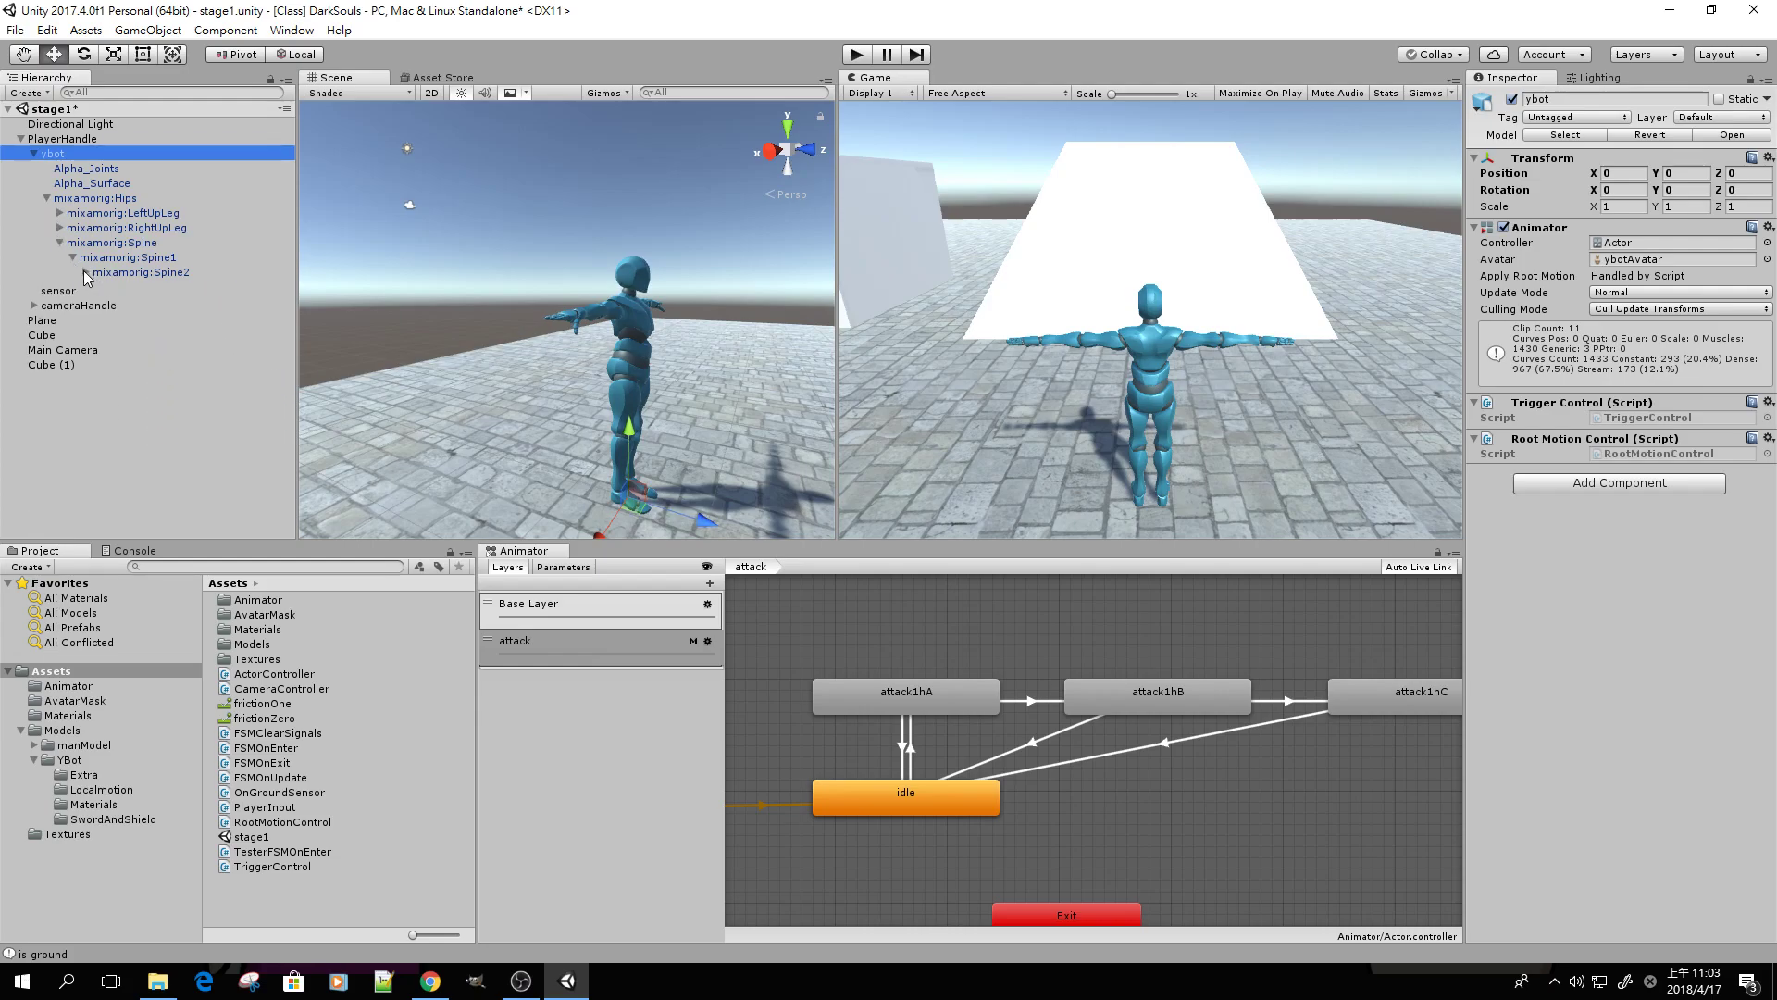
Collapse the spine, right leg and mixamorig:Hips bones, and reselect ybot
{"action": "left_click", "coordinate": [73, 258]}
{"action": "left_click", "coordinate": [59, 243]}
{"action": "left_click", "coordinate": [59, 228]}
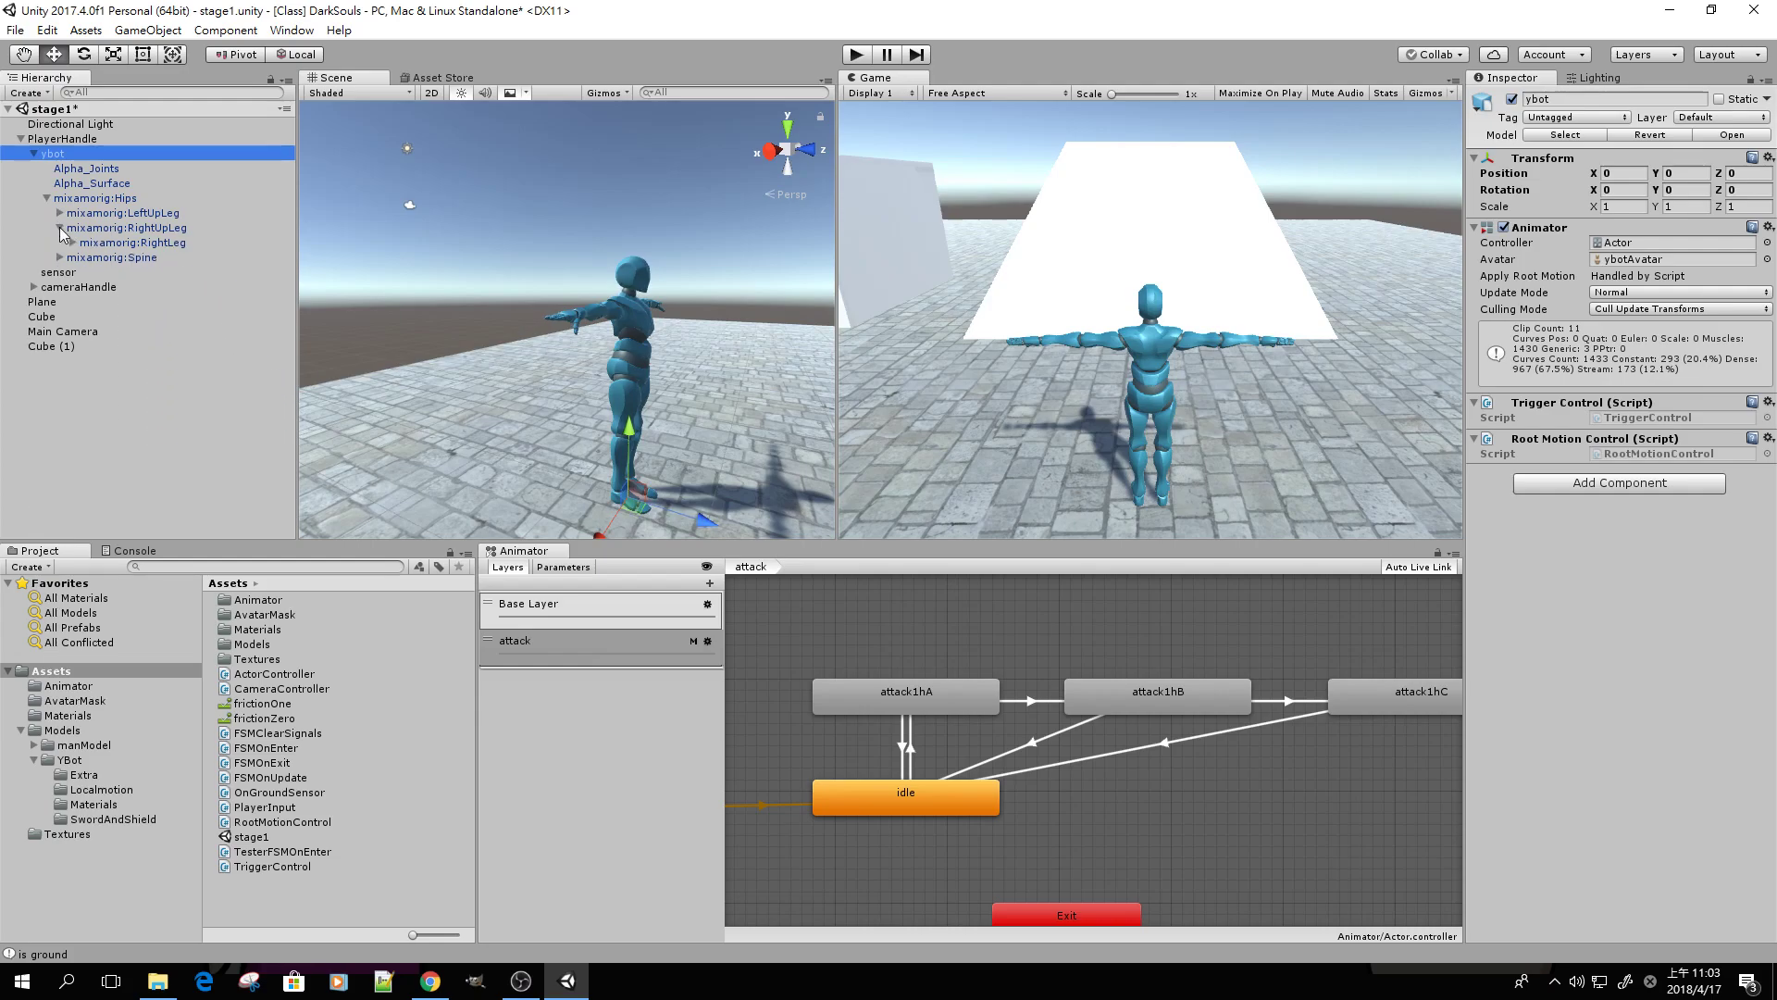
{"action": "left_click", "coordinate": [59, 237]}
{"action": "left_click", "coordinate": [60, 230]}
{"action": "left_click", "coordinate": [44, 198]}
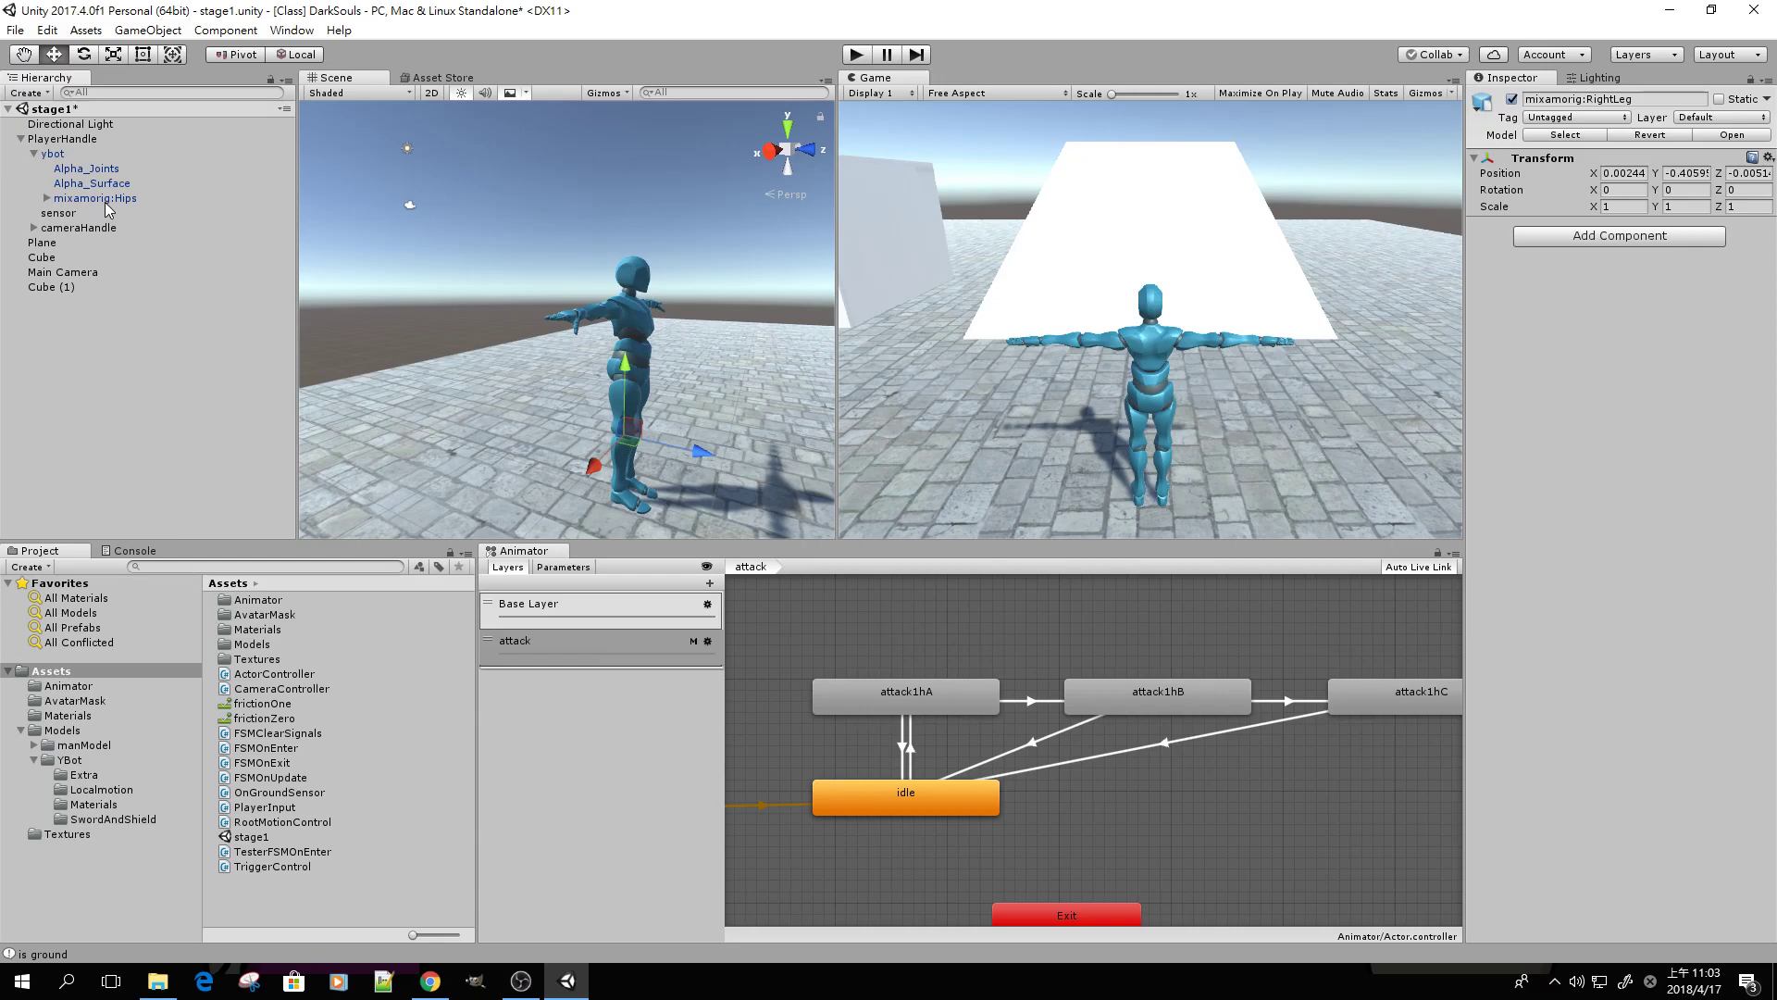
{"action": "left_click", "coordinate": [40, 154]}
{"action": "left_click", "coordinate": [35, 154]}
{"action": "left_click", "coordinate": [34, 154]}
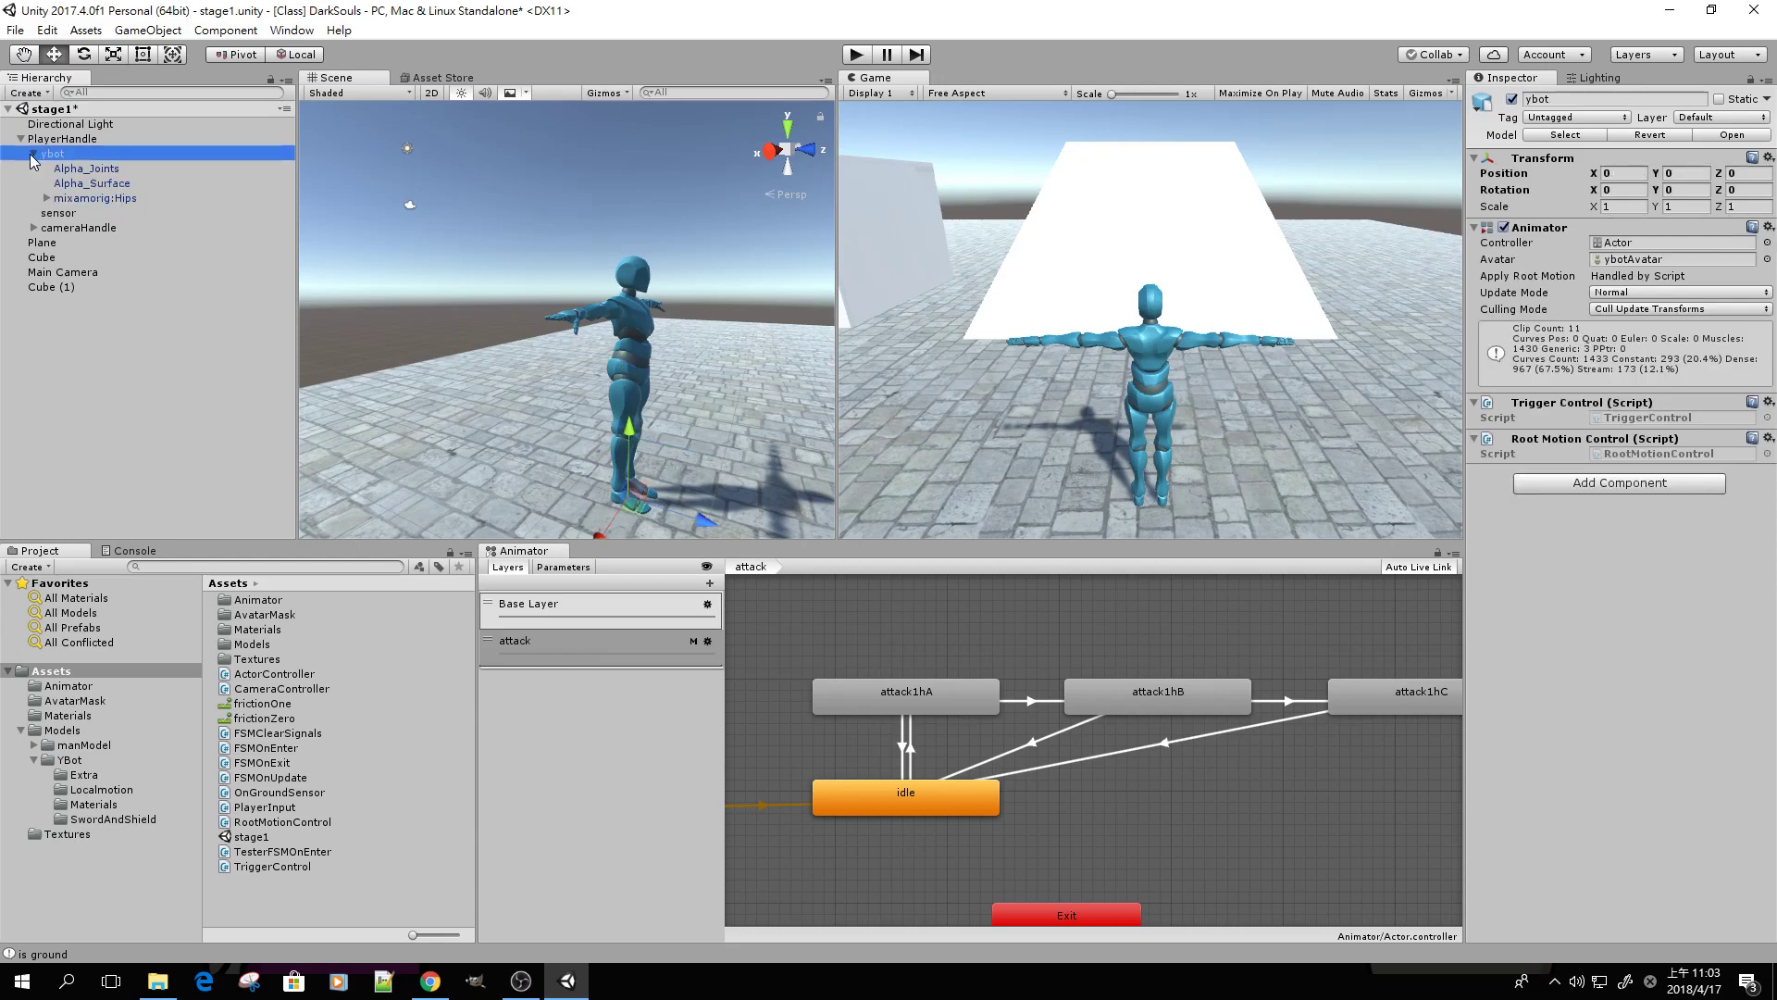
Expand mixamorig:Hips and select its LeftUpLeg, RightUpLeg and Spine bones one after another
{"action": "left_click", "coordinate": [51, 199]}
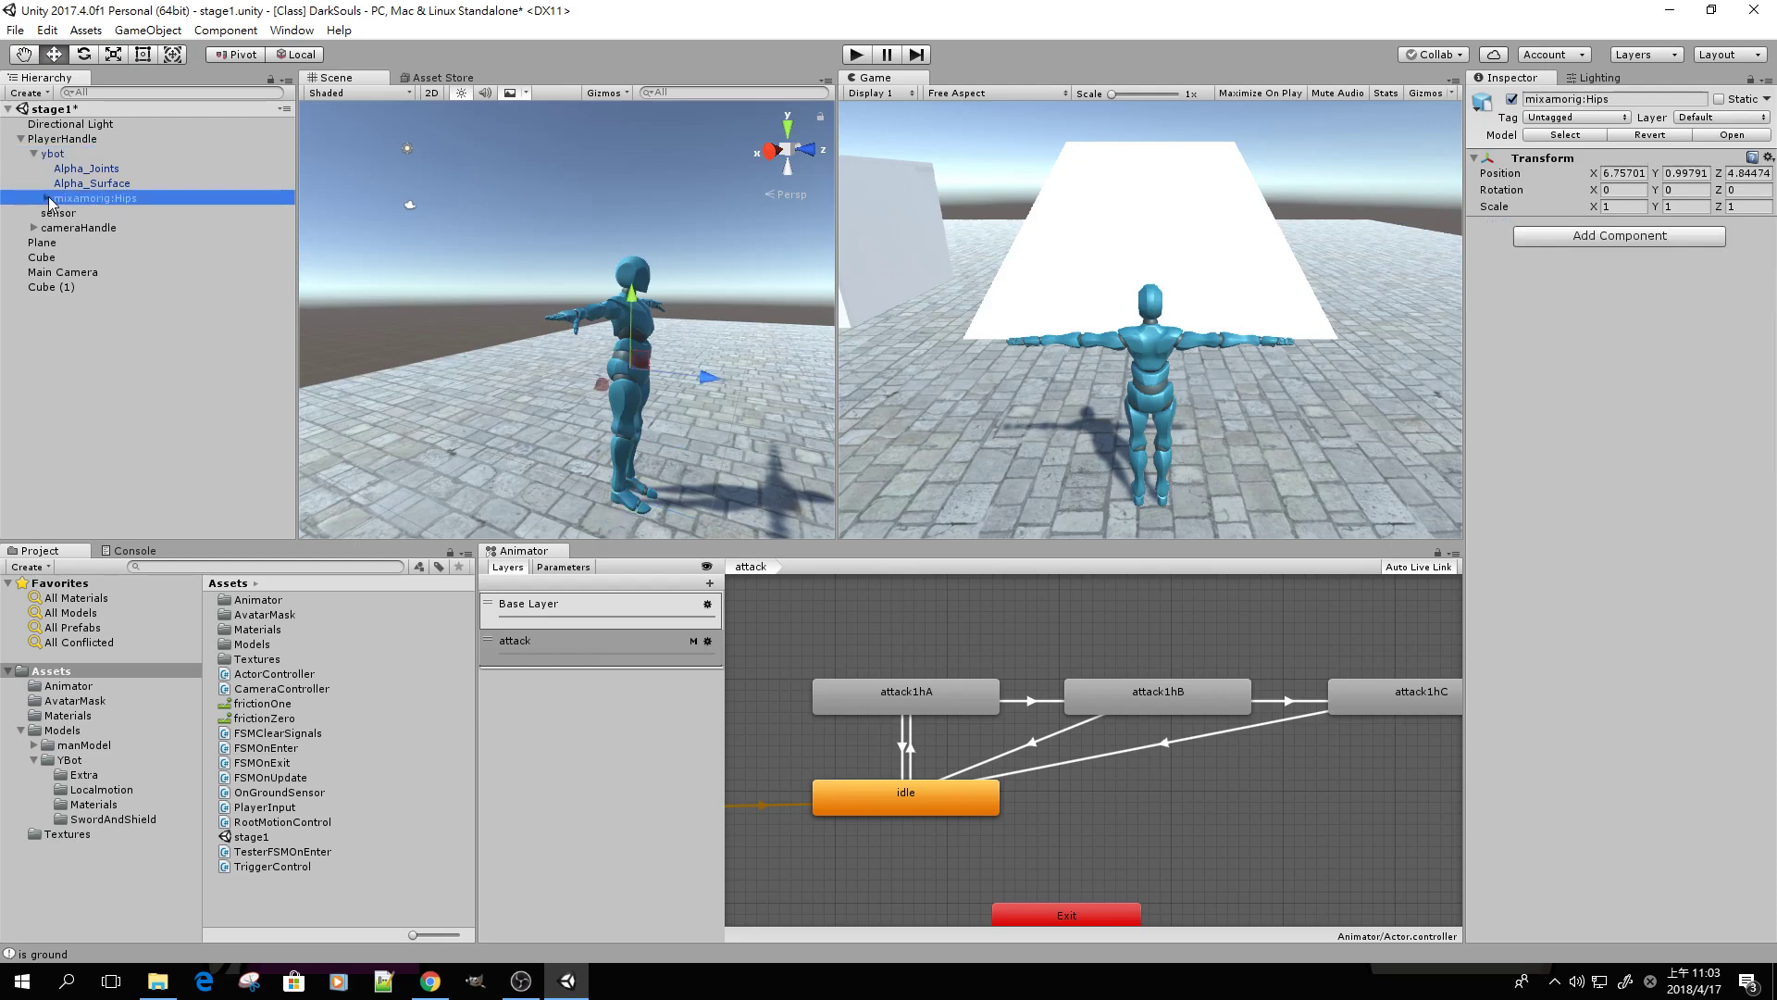
{"action": "left_click", "coordinate": [48, 199]}
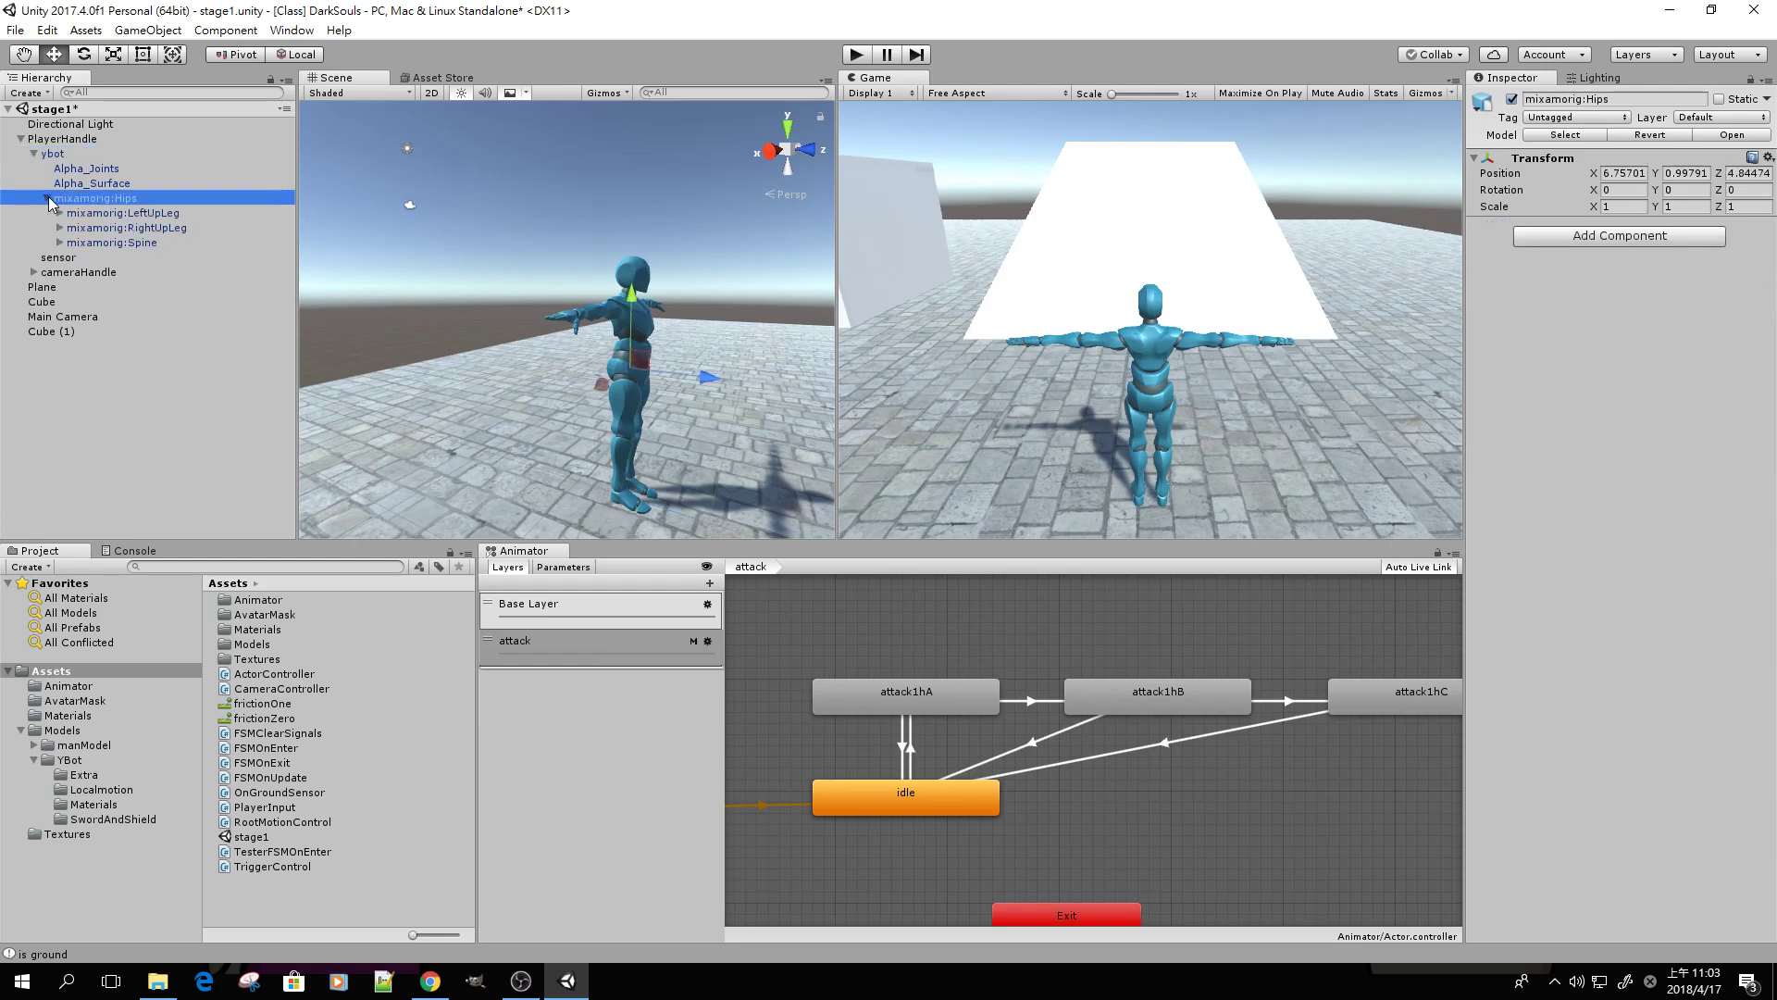
{"action": "left_click", "coordinate": [181, 214]}
{"action": "left_click", "coordinate": [169, 228]}
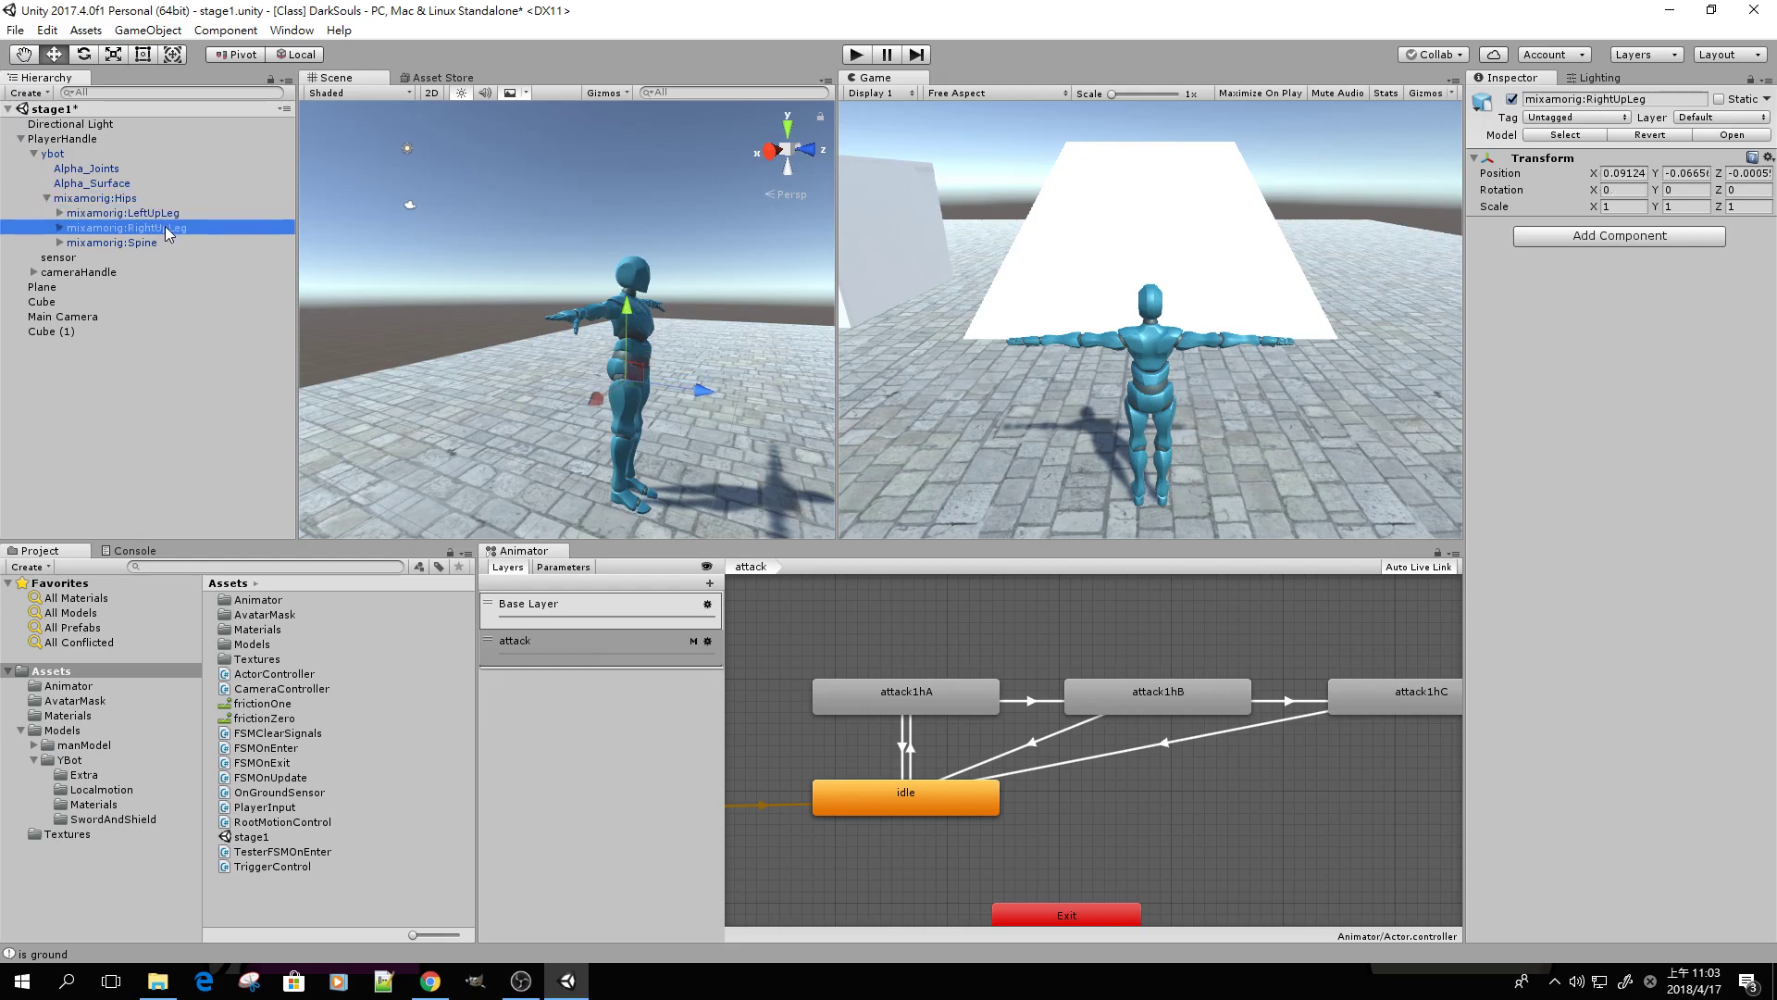
{"action": "left_click", "coordinate": [142, 241]}
Expand the spine chain through mixamorig:Spine2 and select Spine2 to inspect its place in the upper body
{"action": "left_click", "coordinate": [60, 243]}
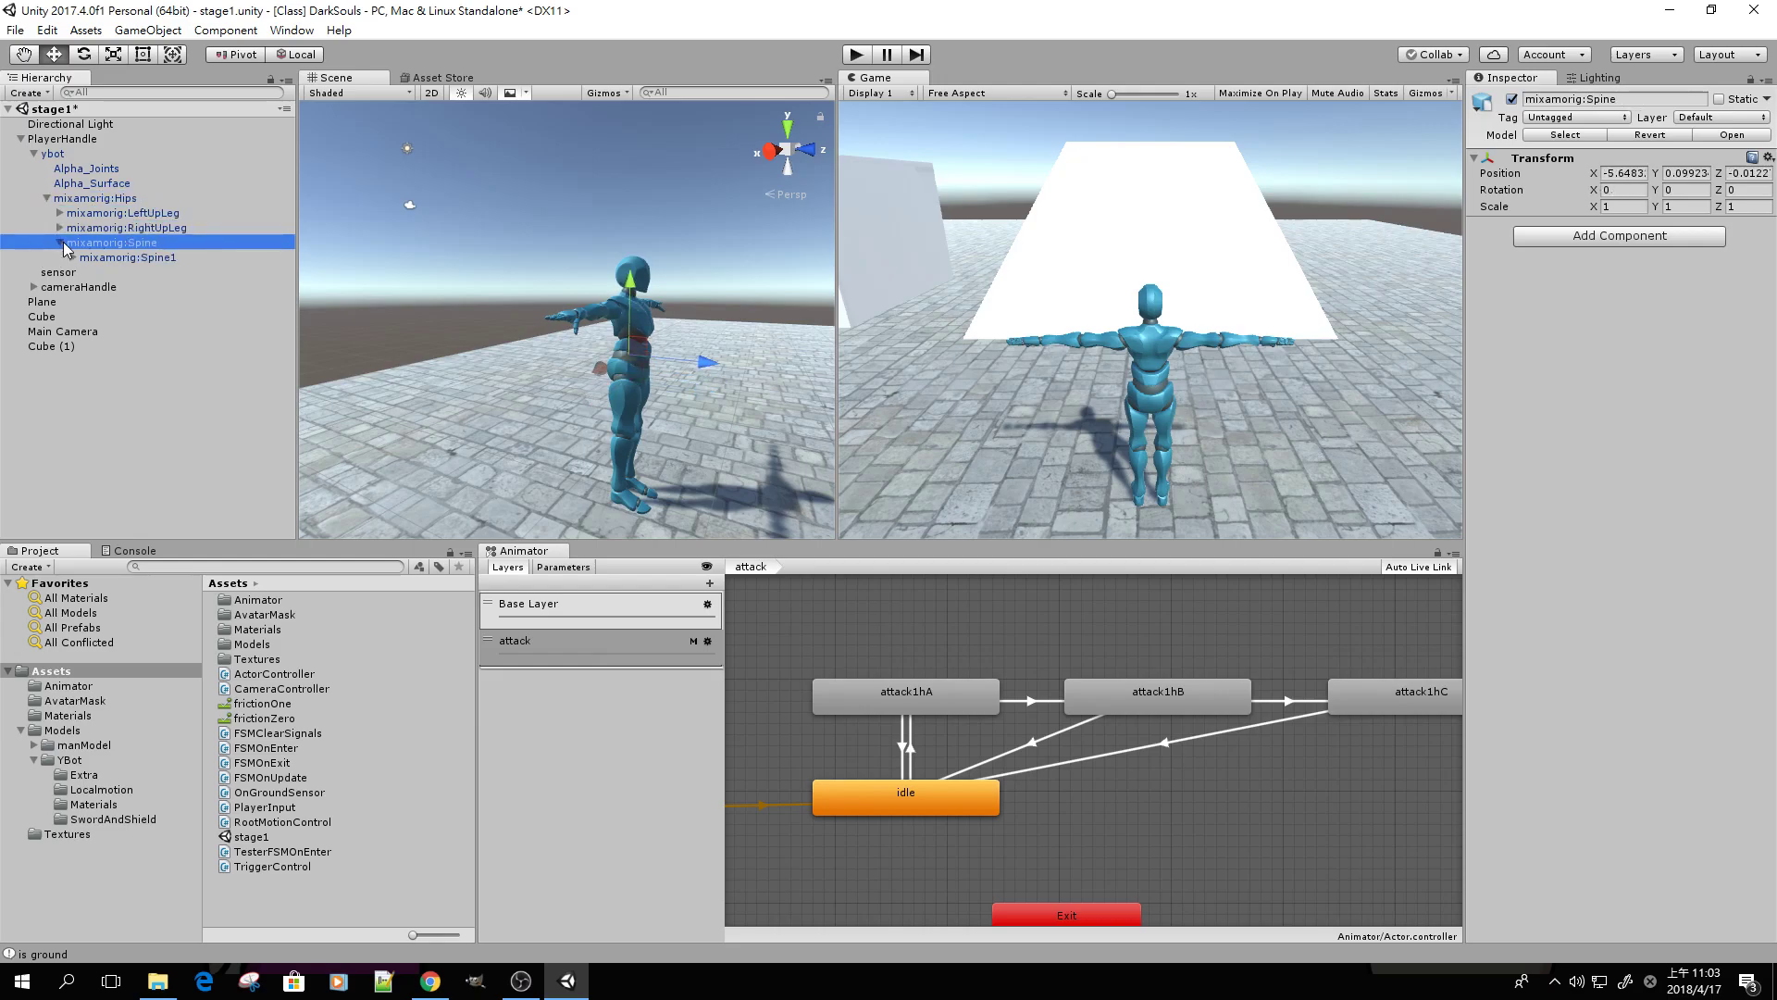
{"action": "left_click", "coordinate": [74, 257]}
{"action": "left_click", "coordinate": [86, 271]}
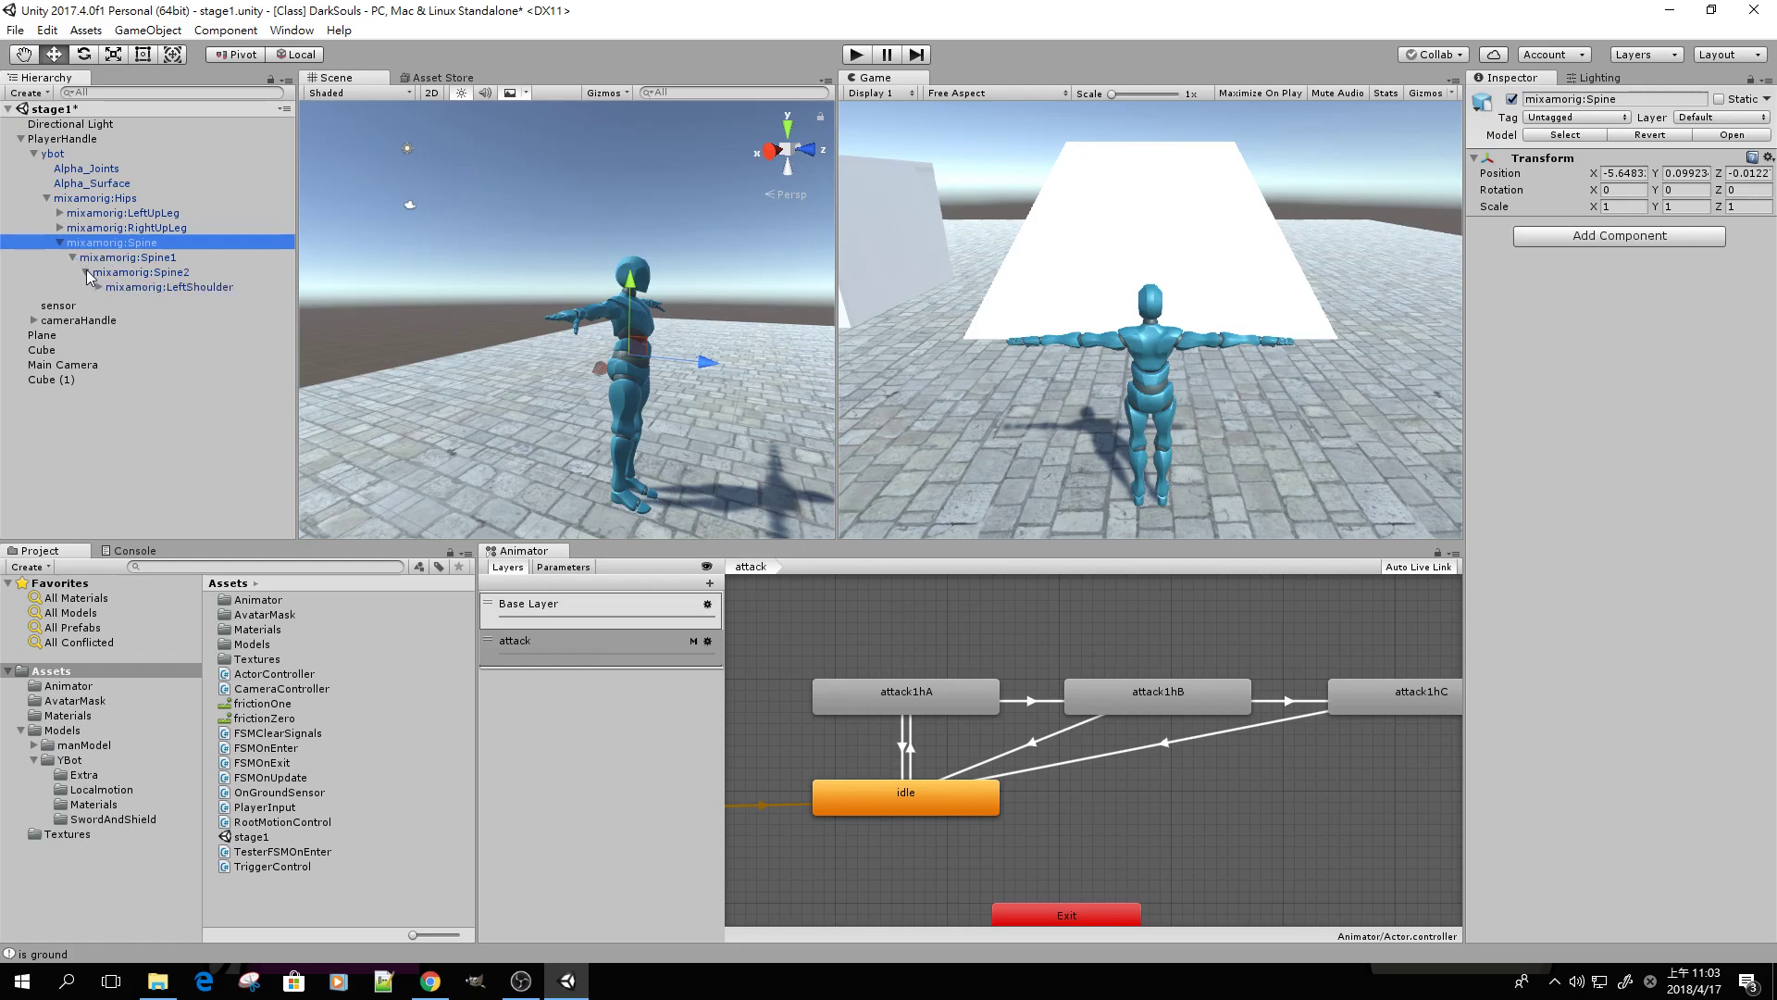
{"action": "left_click", "coordinate": [178, 276]}
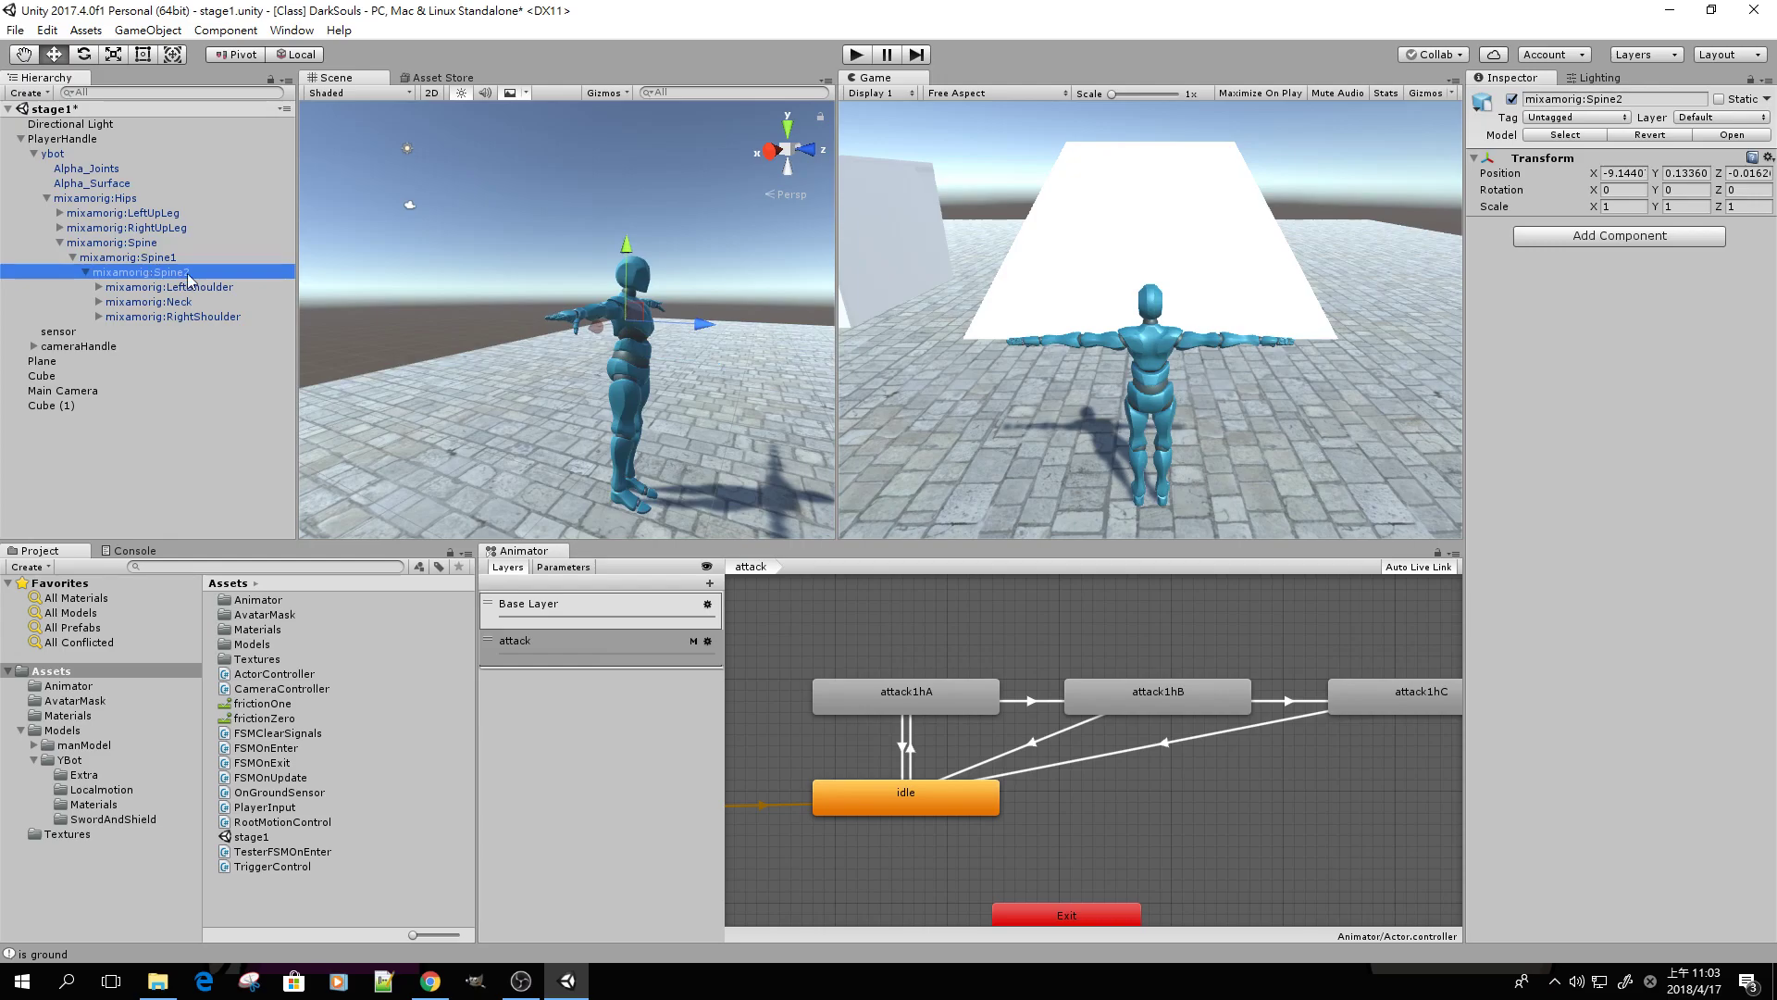
{"action": "left_click_drag", "start_coordinate": [669, 314], "coordinate": [344, 302], "text": "alt"}
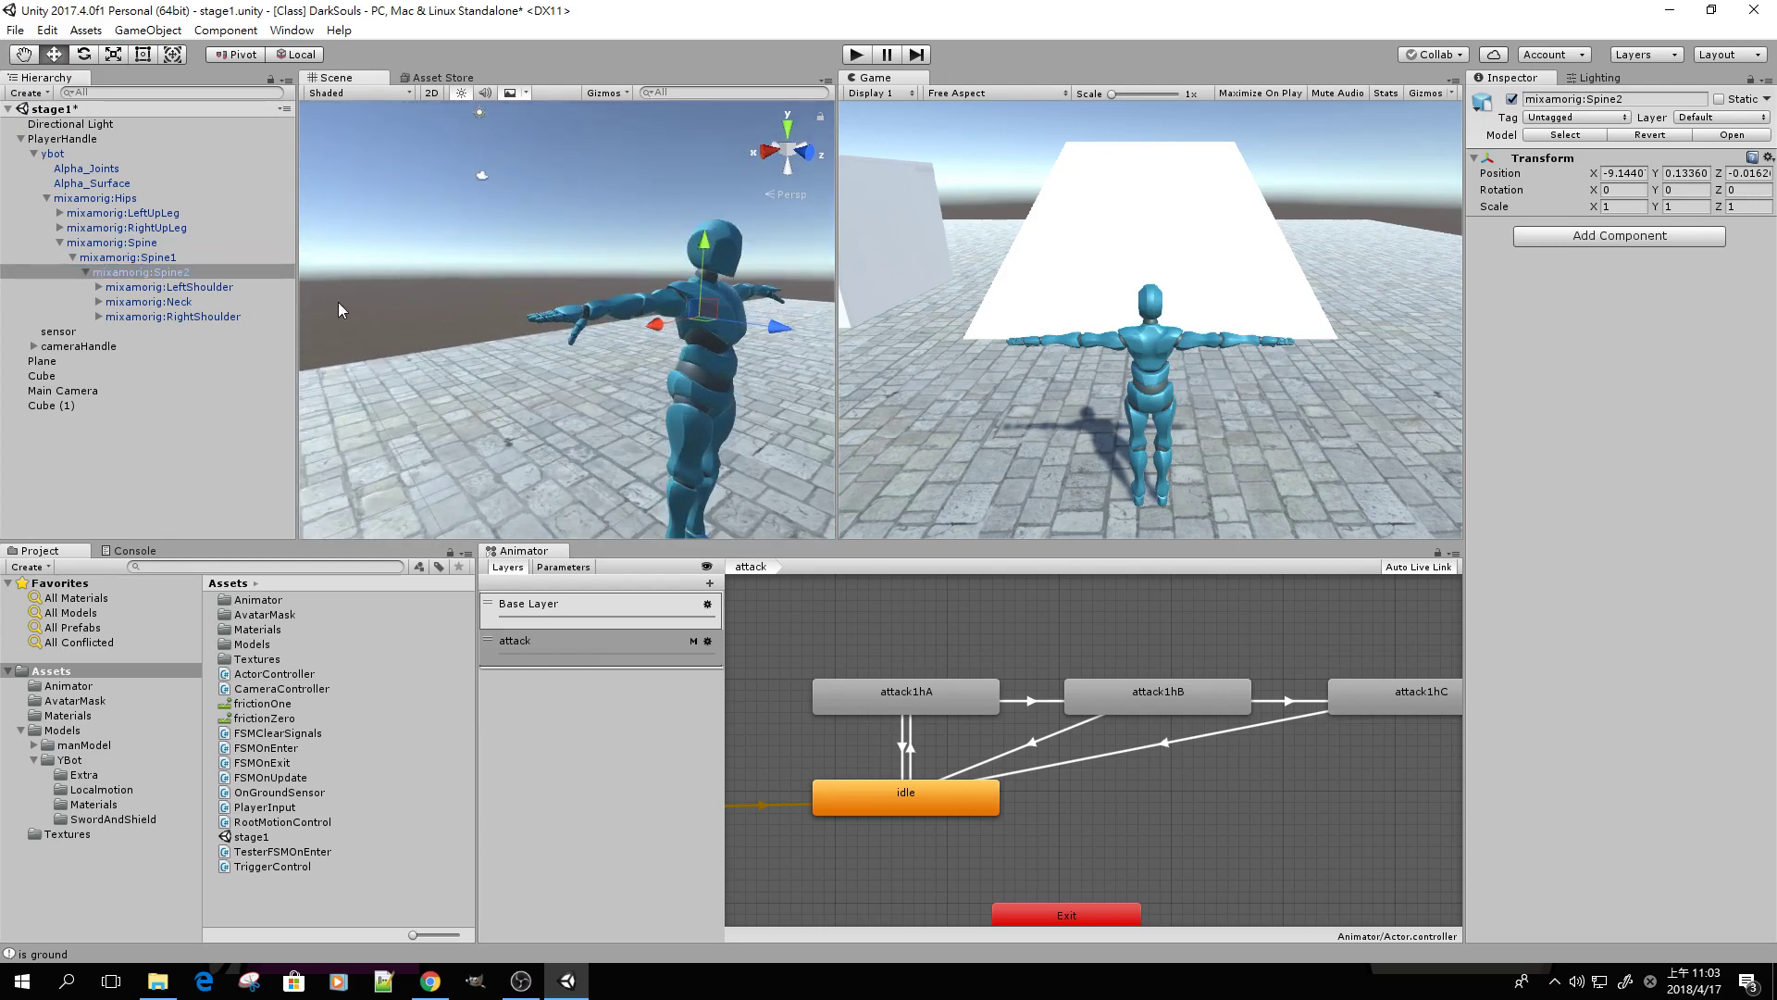
{"action": "left_click_drag", "start_coordinate": [533, 310], "coordinate": [322, 324], "text": "alt"}
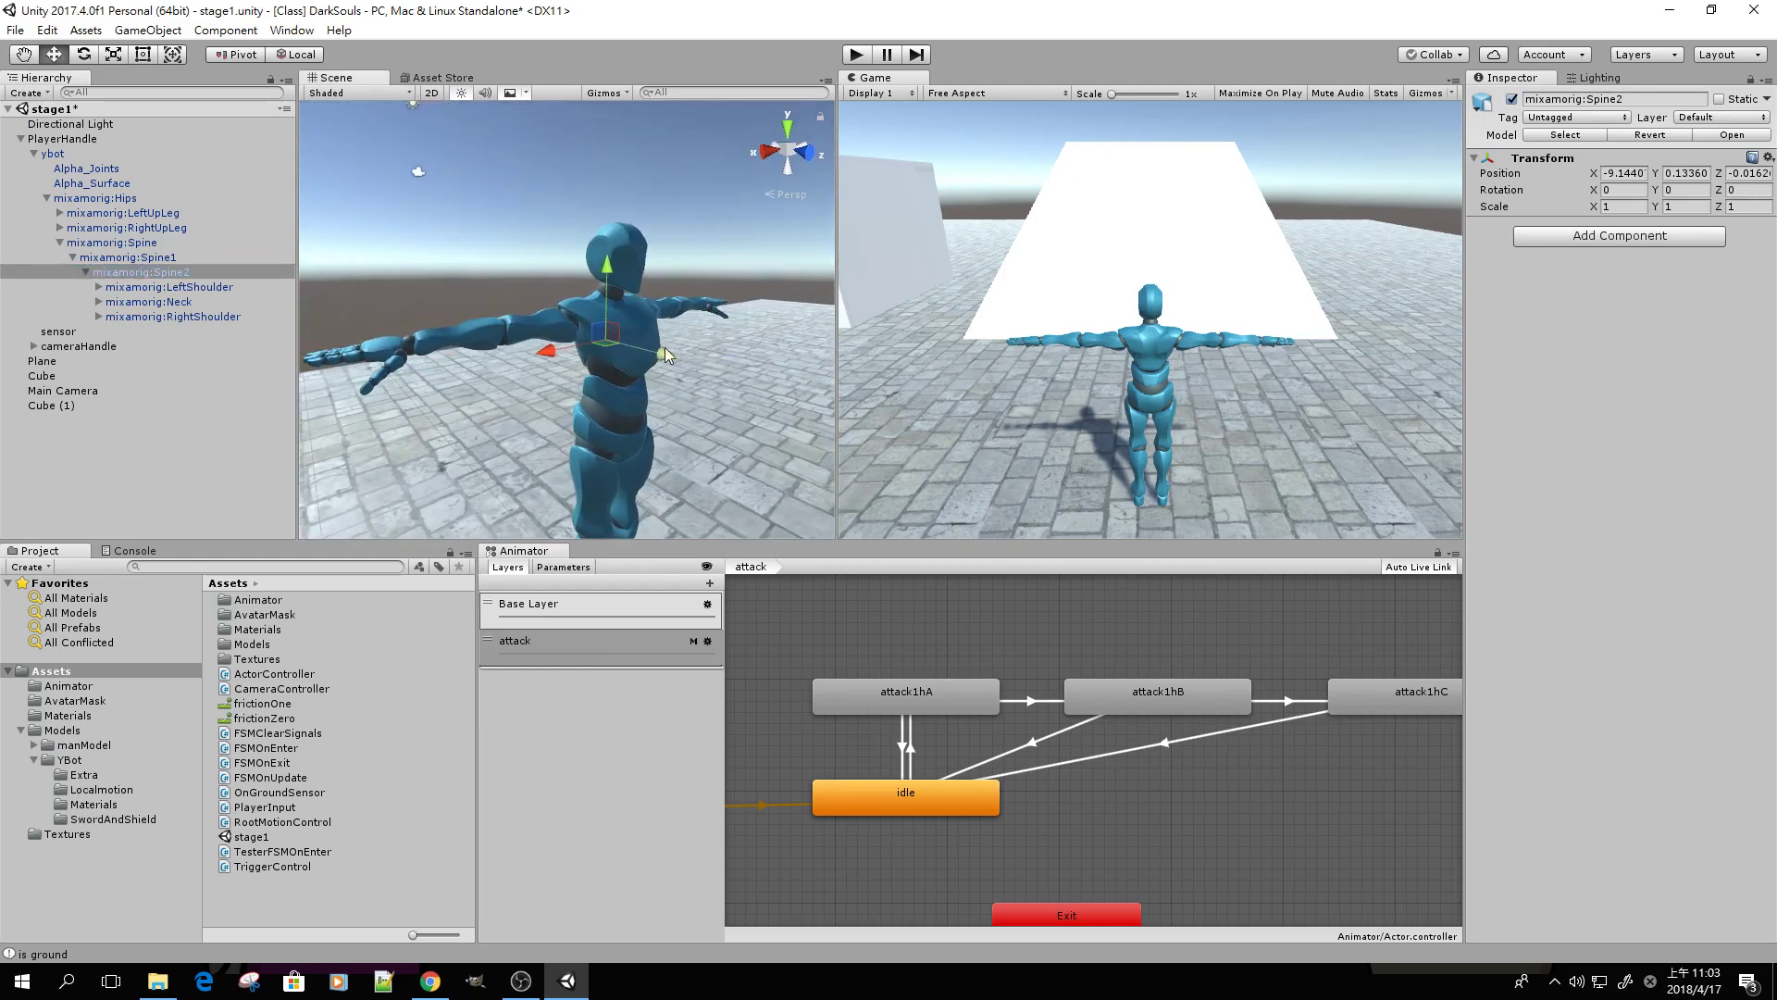
Expand the chain from mixamorig:RightShoulder through RightForeArm and select mixamorig:RightHand
{"action": "left_click", "coordinate": [134, 319]}
{"action": "left_click", "coordinate": [100, 319]}
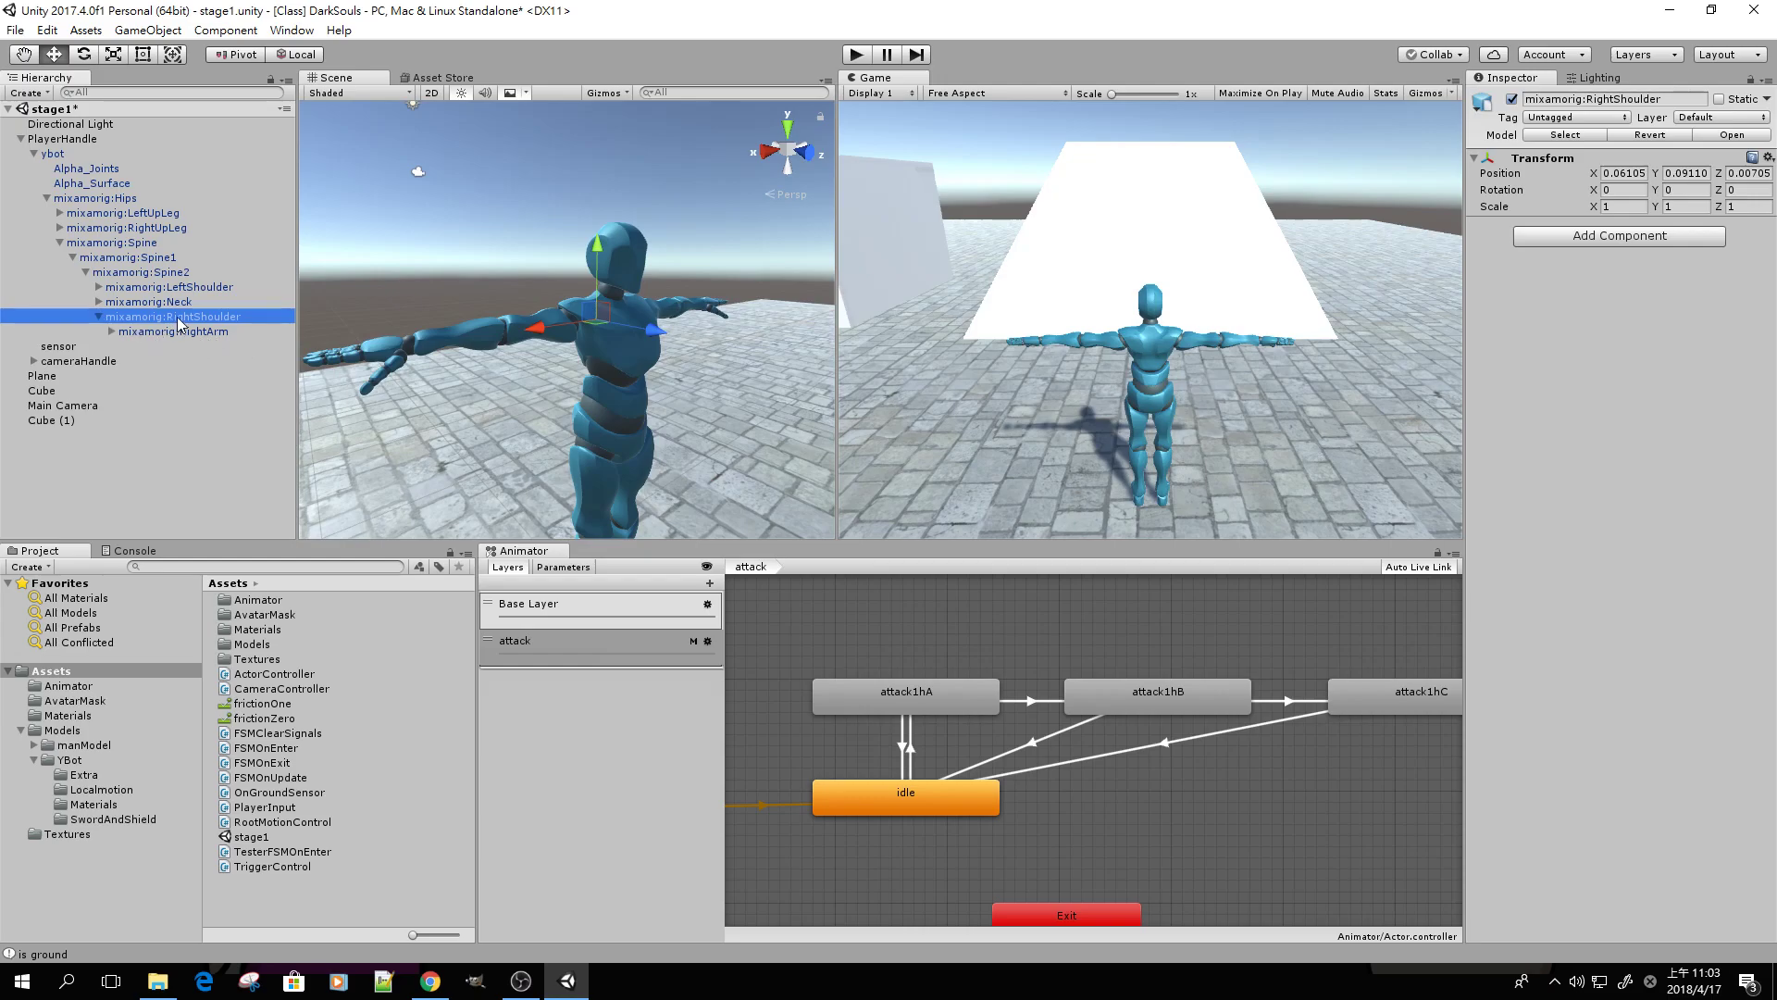
{"action": "left_click", "coordinate": [111, 332]}
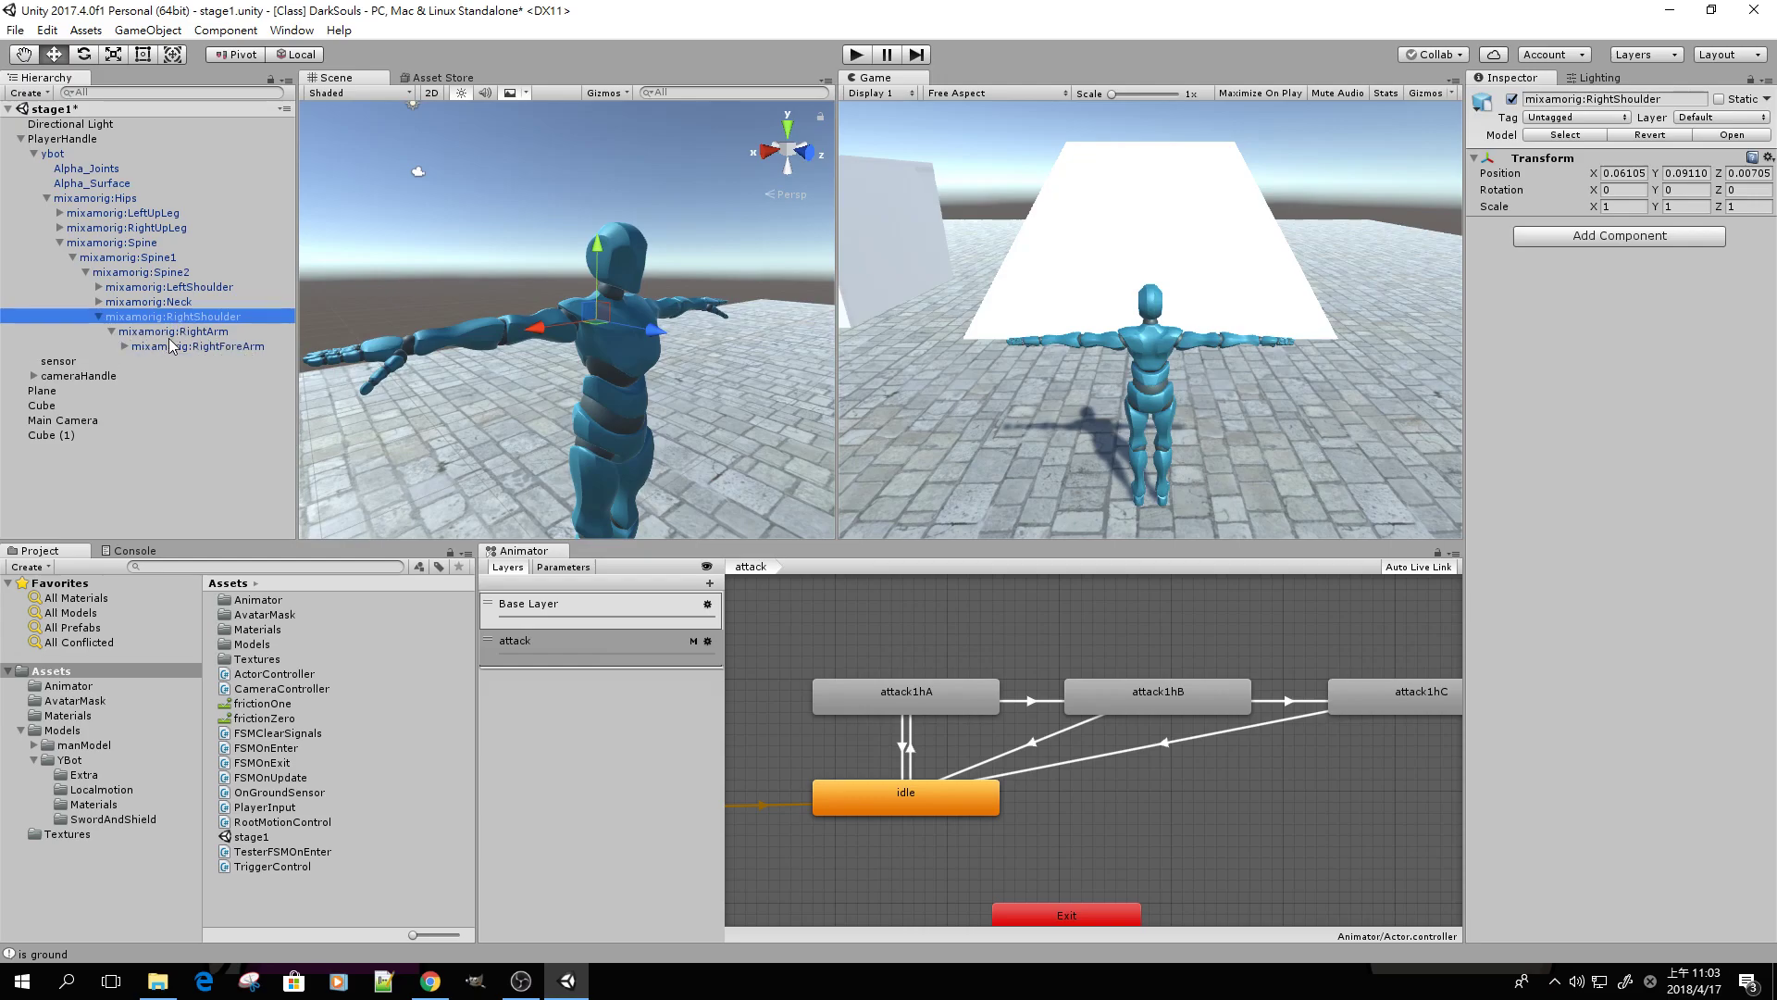
{"action": "left_click", "coordinate": [169, 345]}
{"action": "left_click", "coordinate": [139, 331]}
{"action": "left_click", "coordinate": [124, 346]}
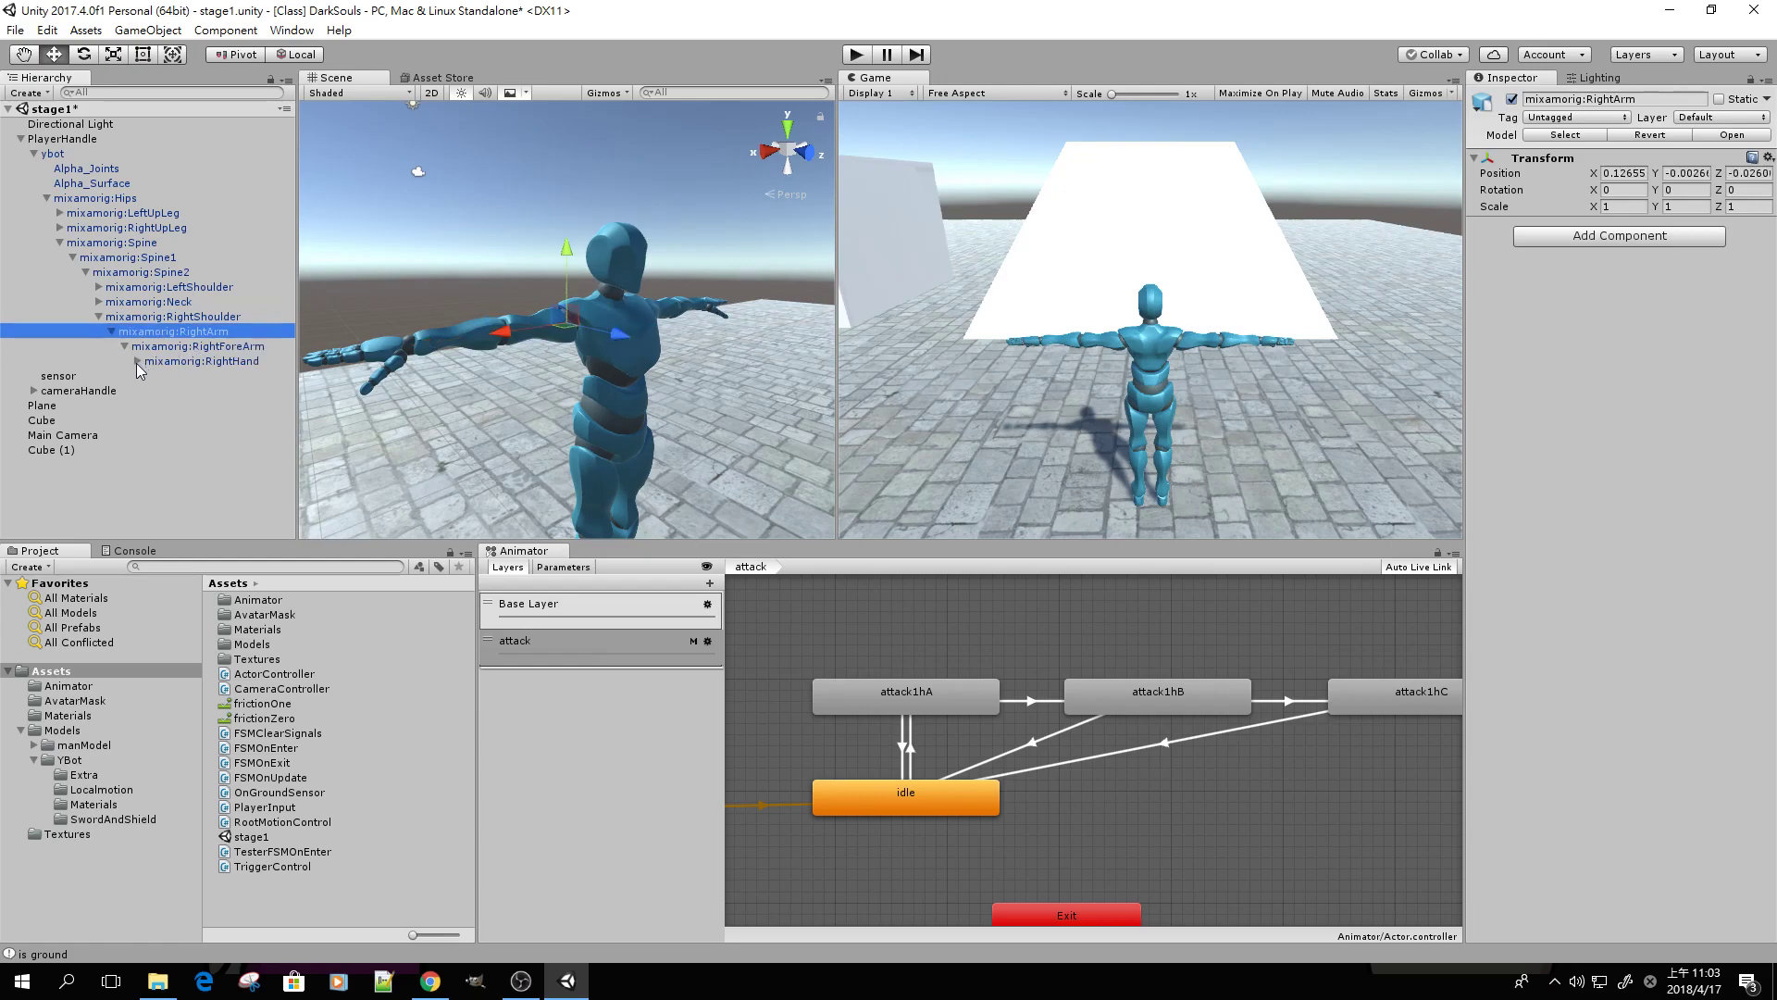
{"action": "left_click", "coordinate": [159, 360]}
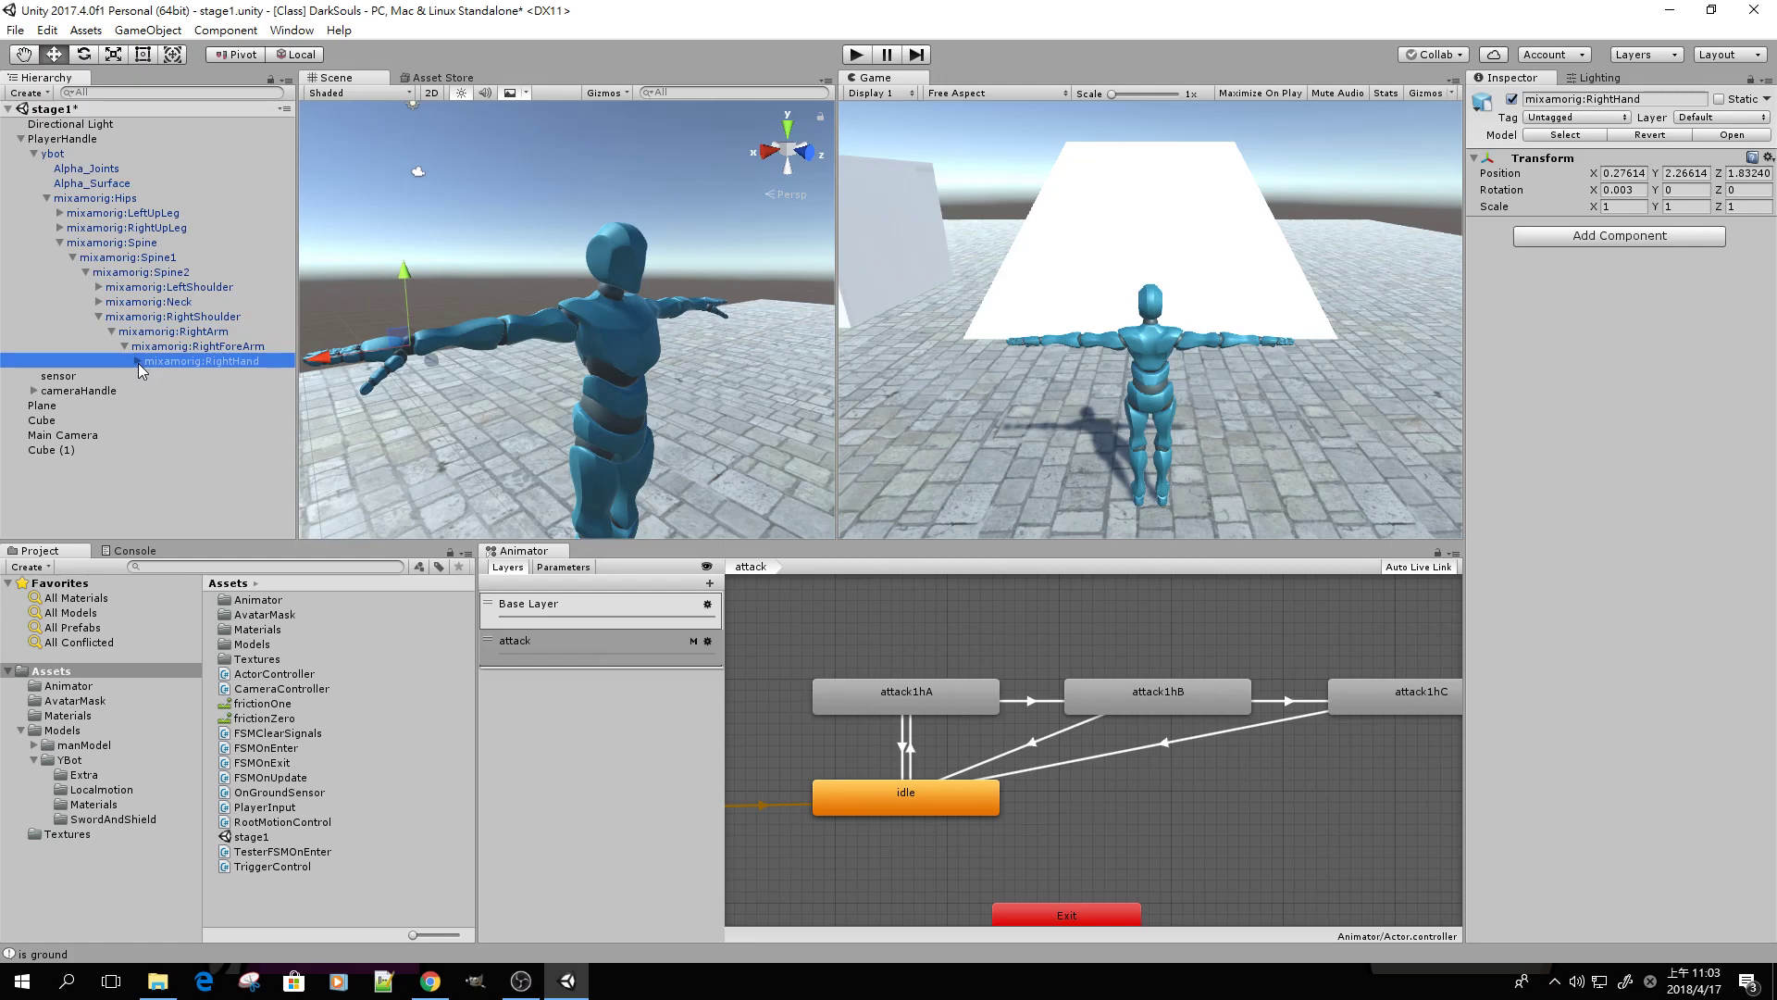
Search the hierarchy for "Righthand", select mixamorig:RightHand, and clear the search
{"action": "left_click", "coordinate": [130, 91]}
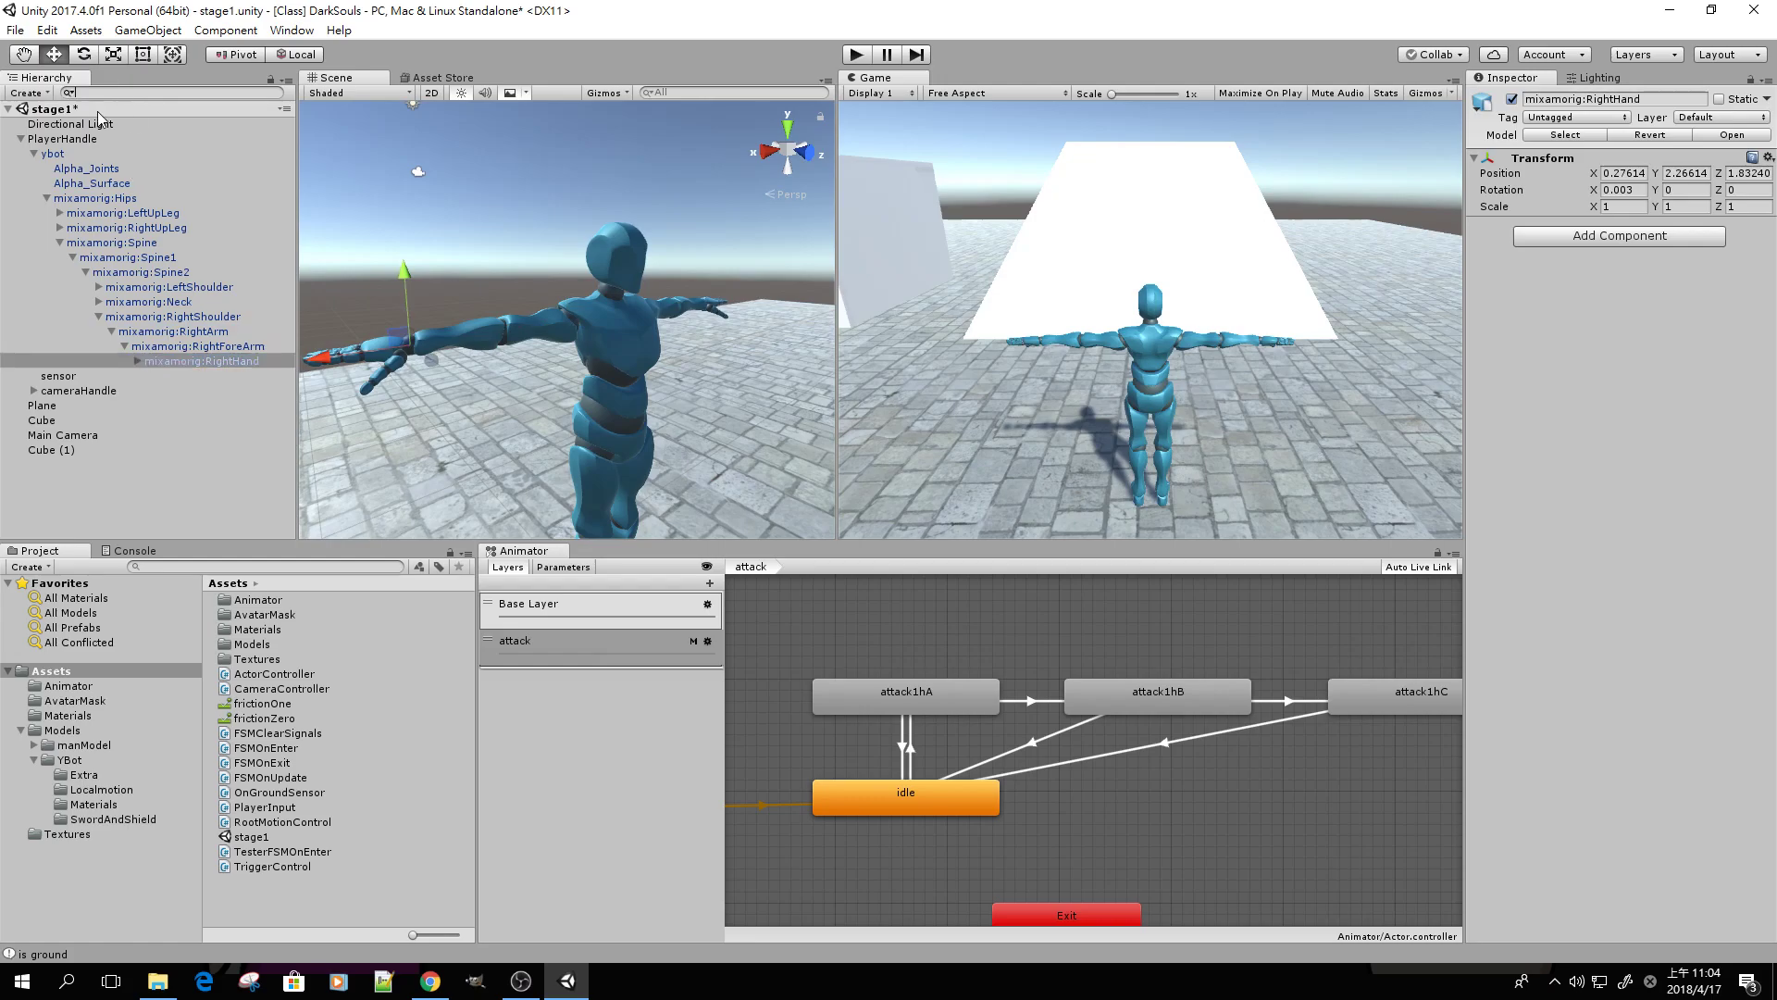
{"action": "type", "text": "Righthand"}
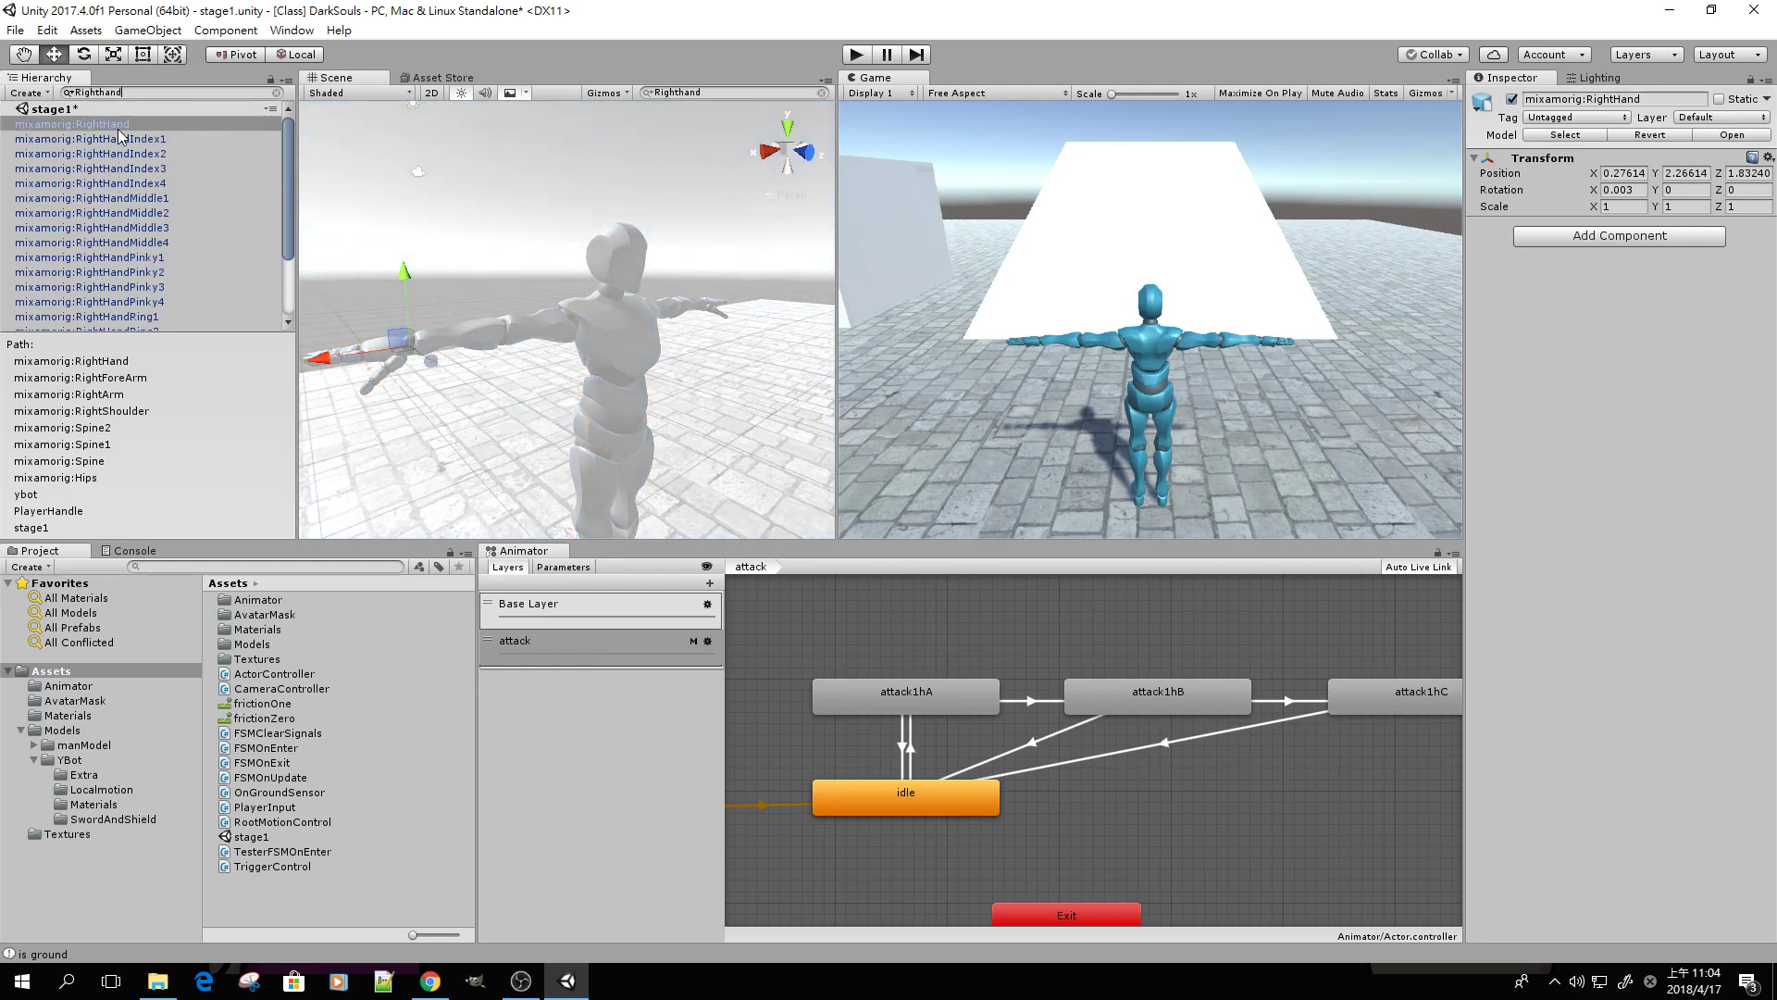
{"action": "left_click", "coordinate": [125, 124]}
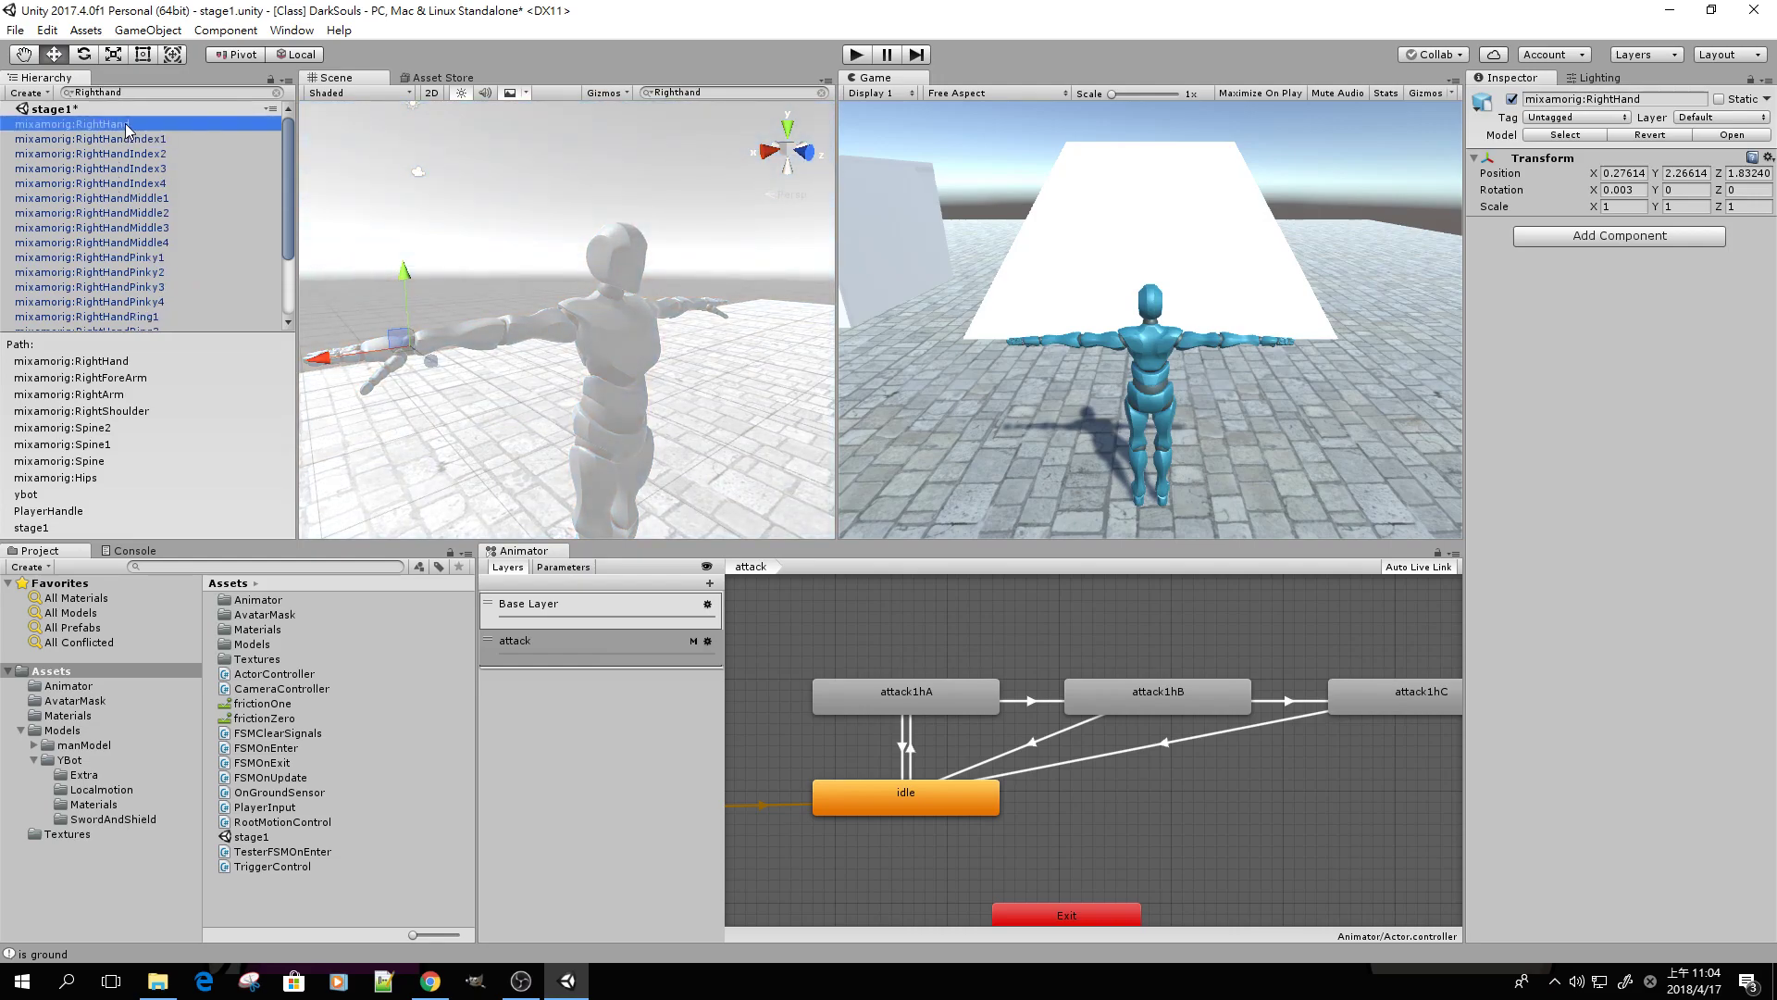
{"action": "left_click", "coordinate": [277, 93]}
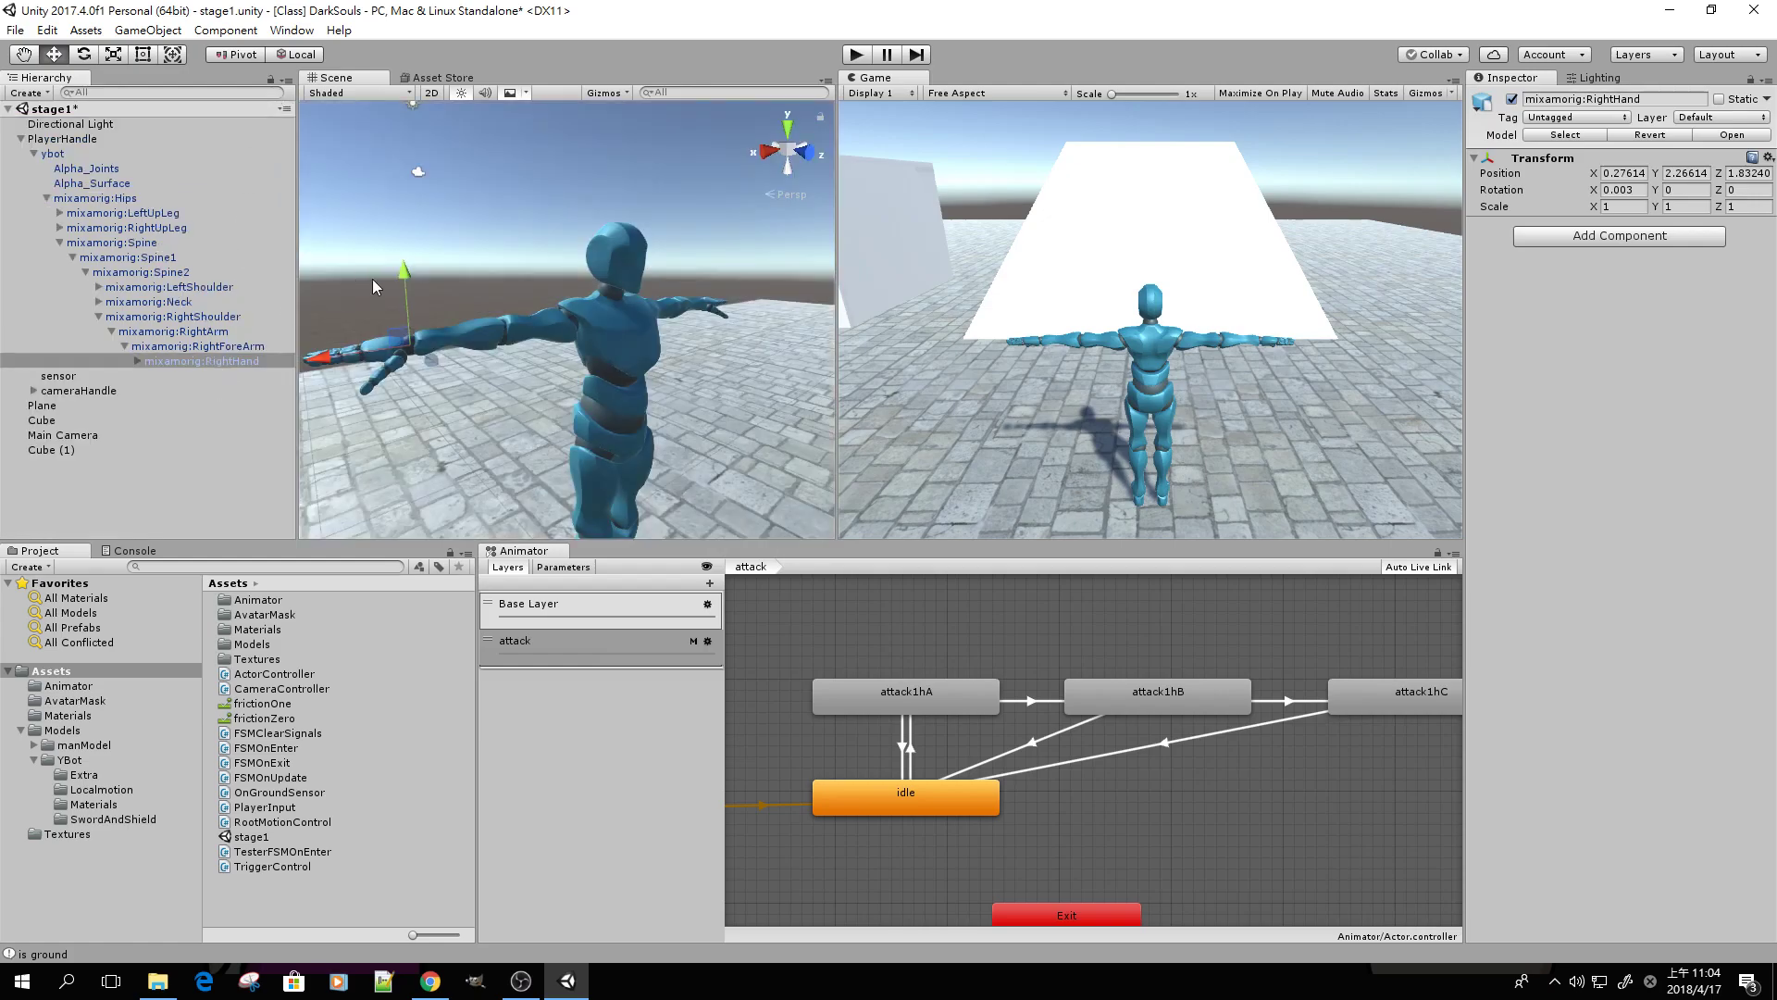
Filter the hierarchy by "d", look over the matching objects in the scene, and clear the filter
{"action": "left_click", "coordinate": [105, 95]}
{"action": "type", "text": "d"}
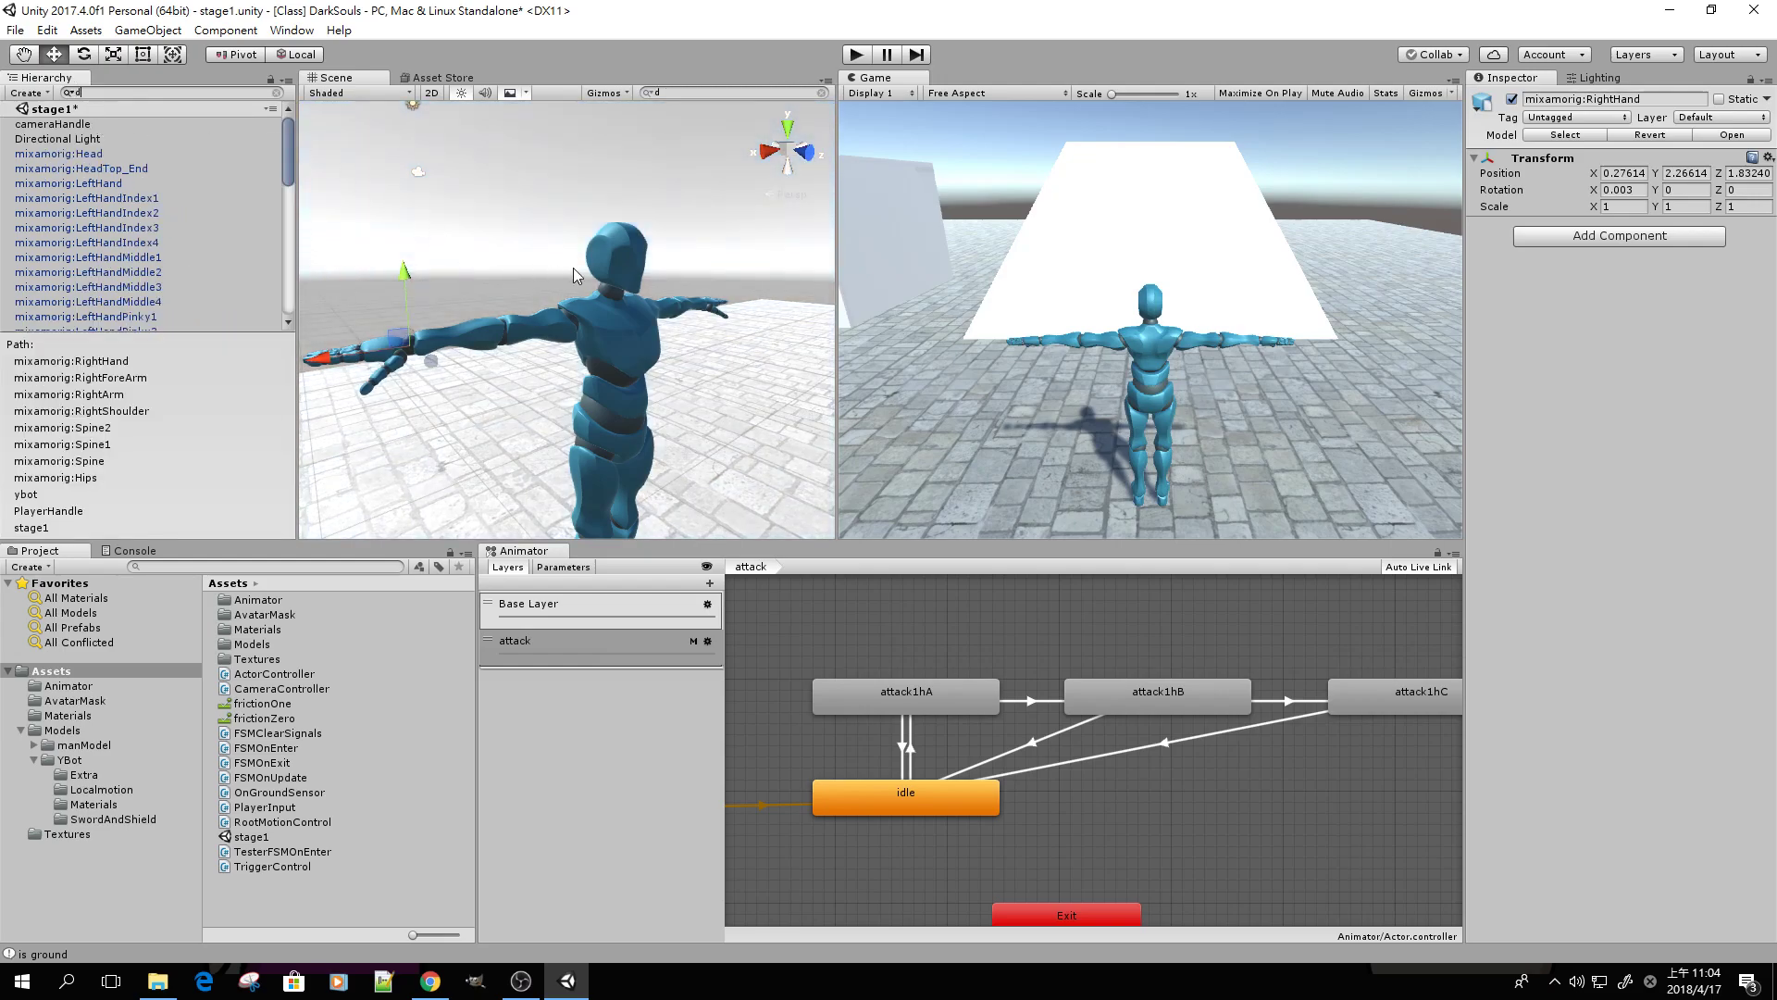
{"action": "scroll", "coordinate": [569, 275], "scroll_direction": "down", "scroll_amount": 5}
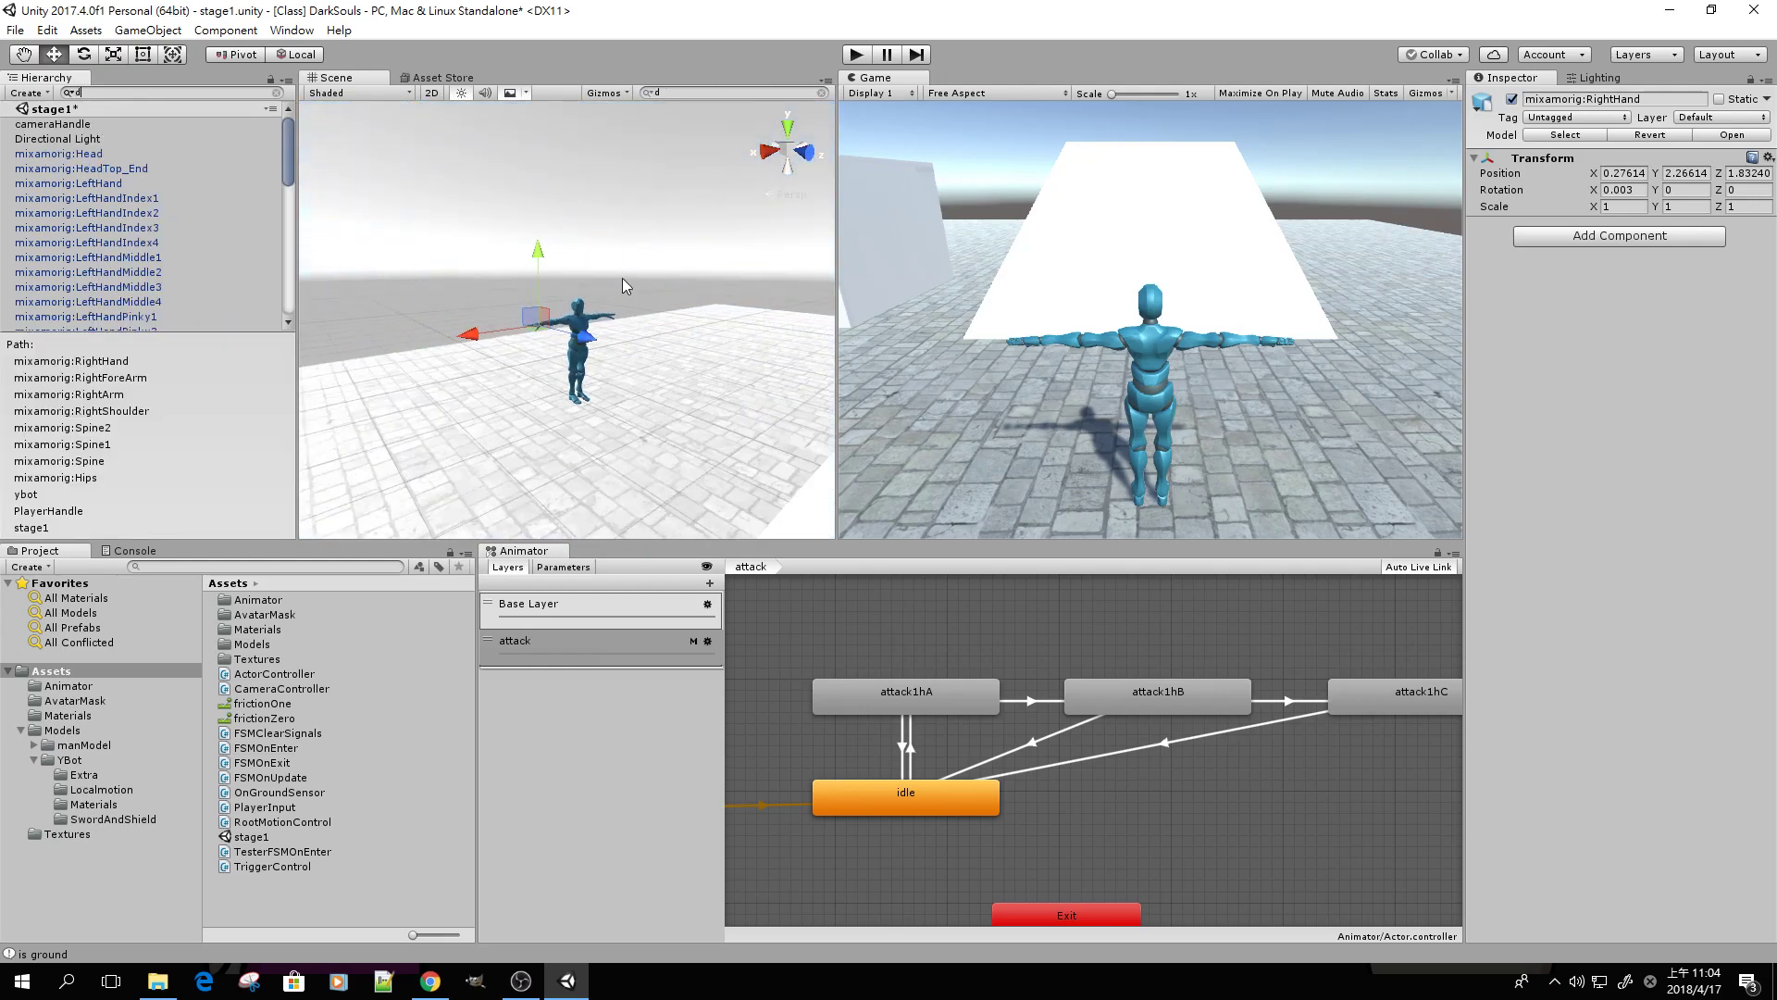
{"action": "left_click_drag", "start_coordinate": [642, 291], "coordinate": [487, 229], "text": "alt"}
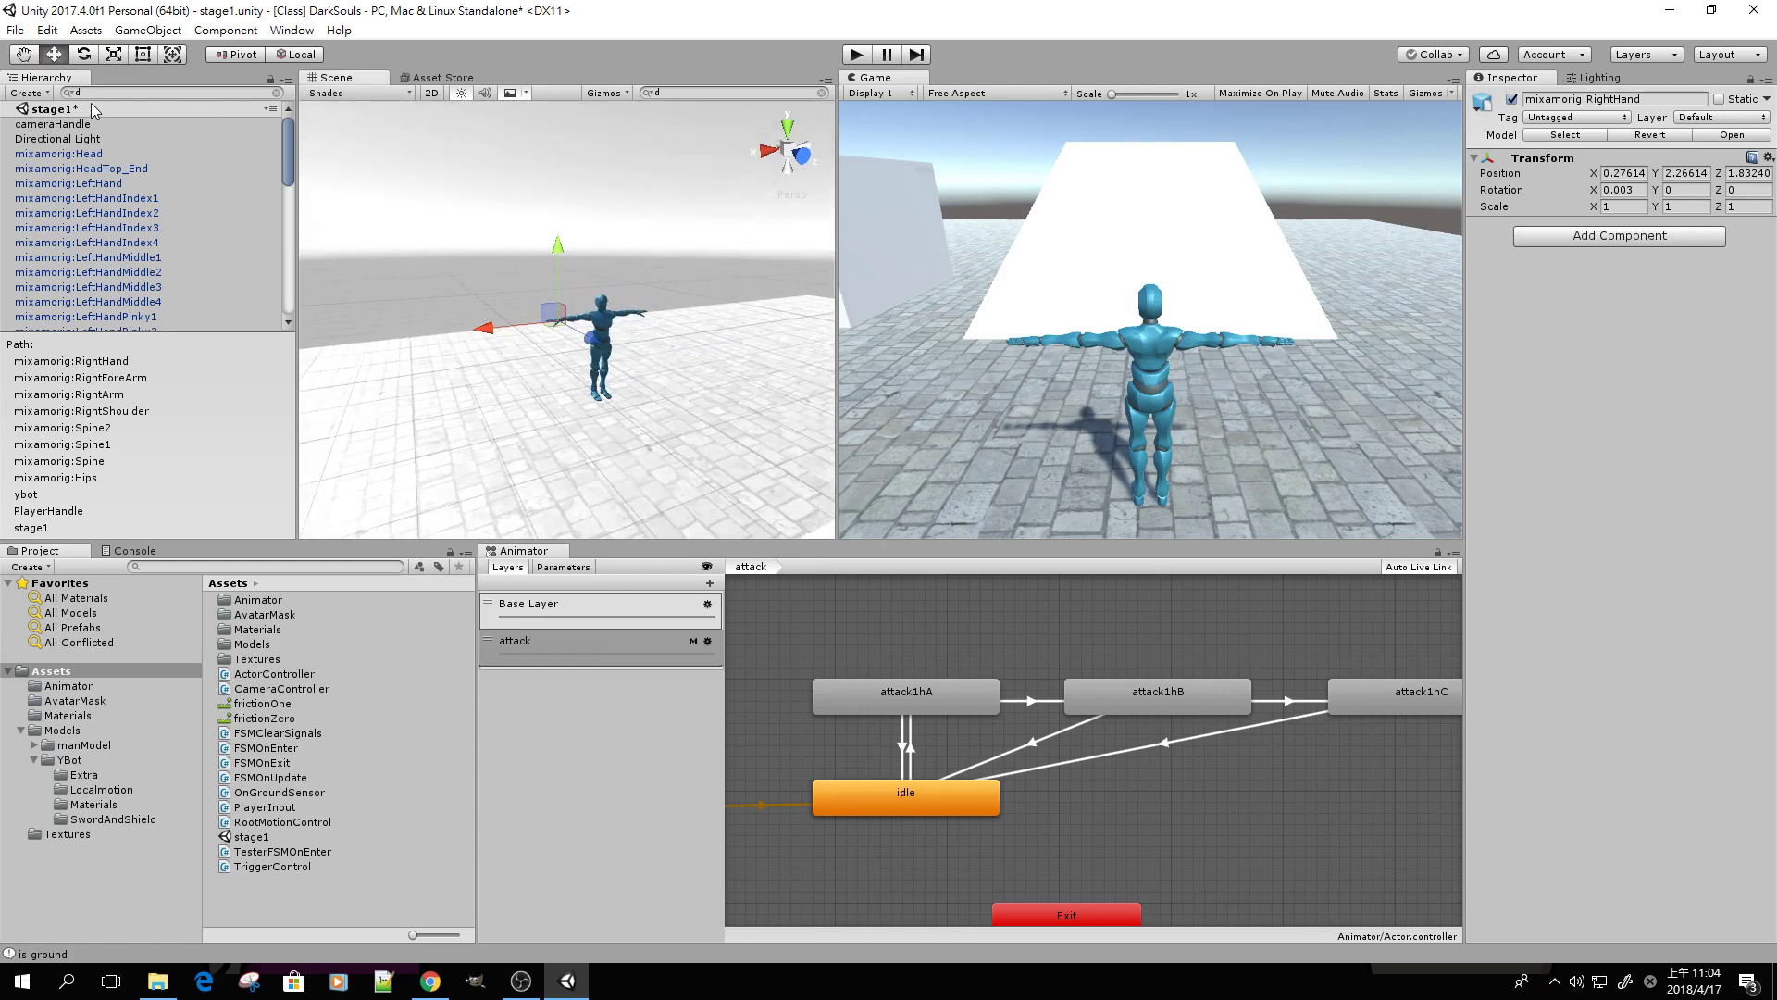
{"action": "key", "text": "BackSpace"}
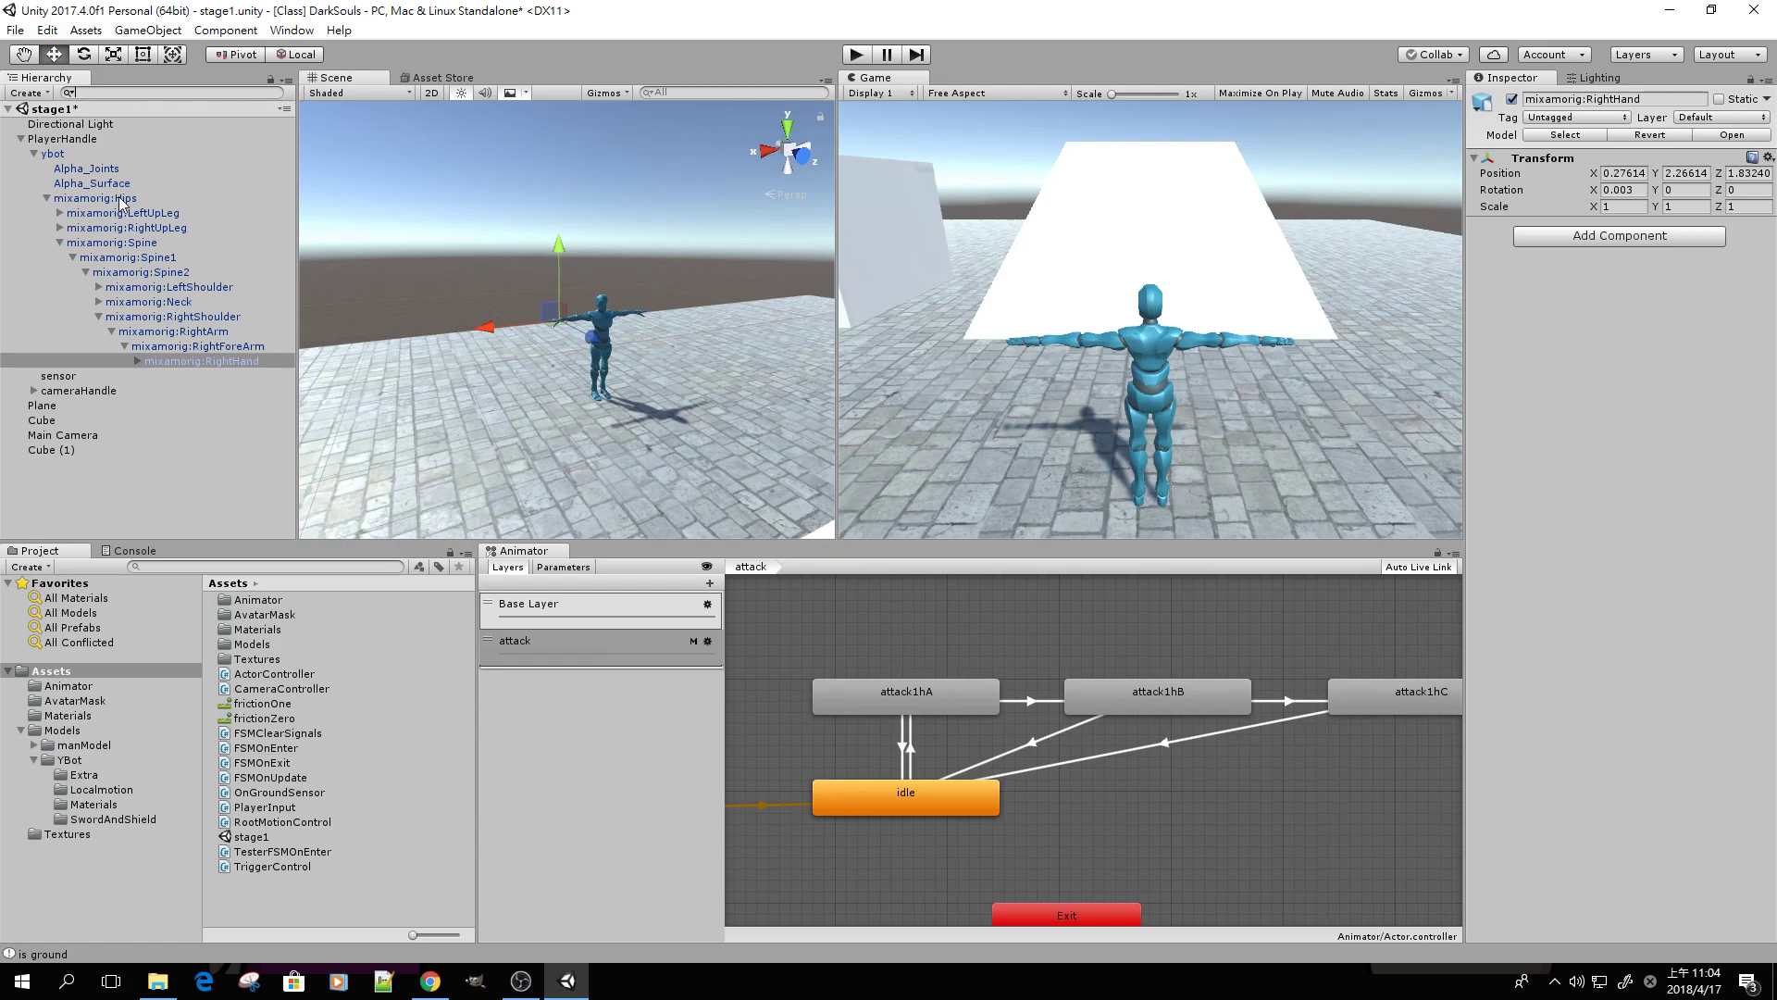
Focus the scene on mixamorig:RightHand and expand it so its finger bones' full names are readable
{"action": "double_click", "coordinate": [202, 360]}
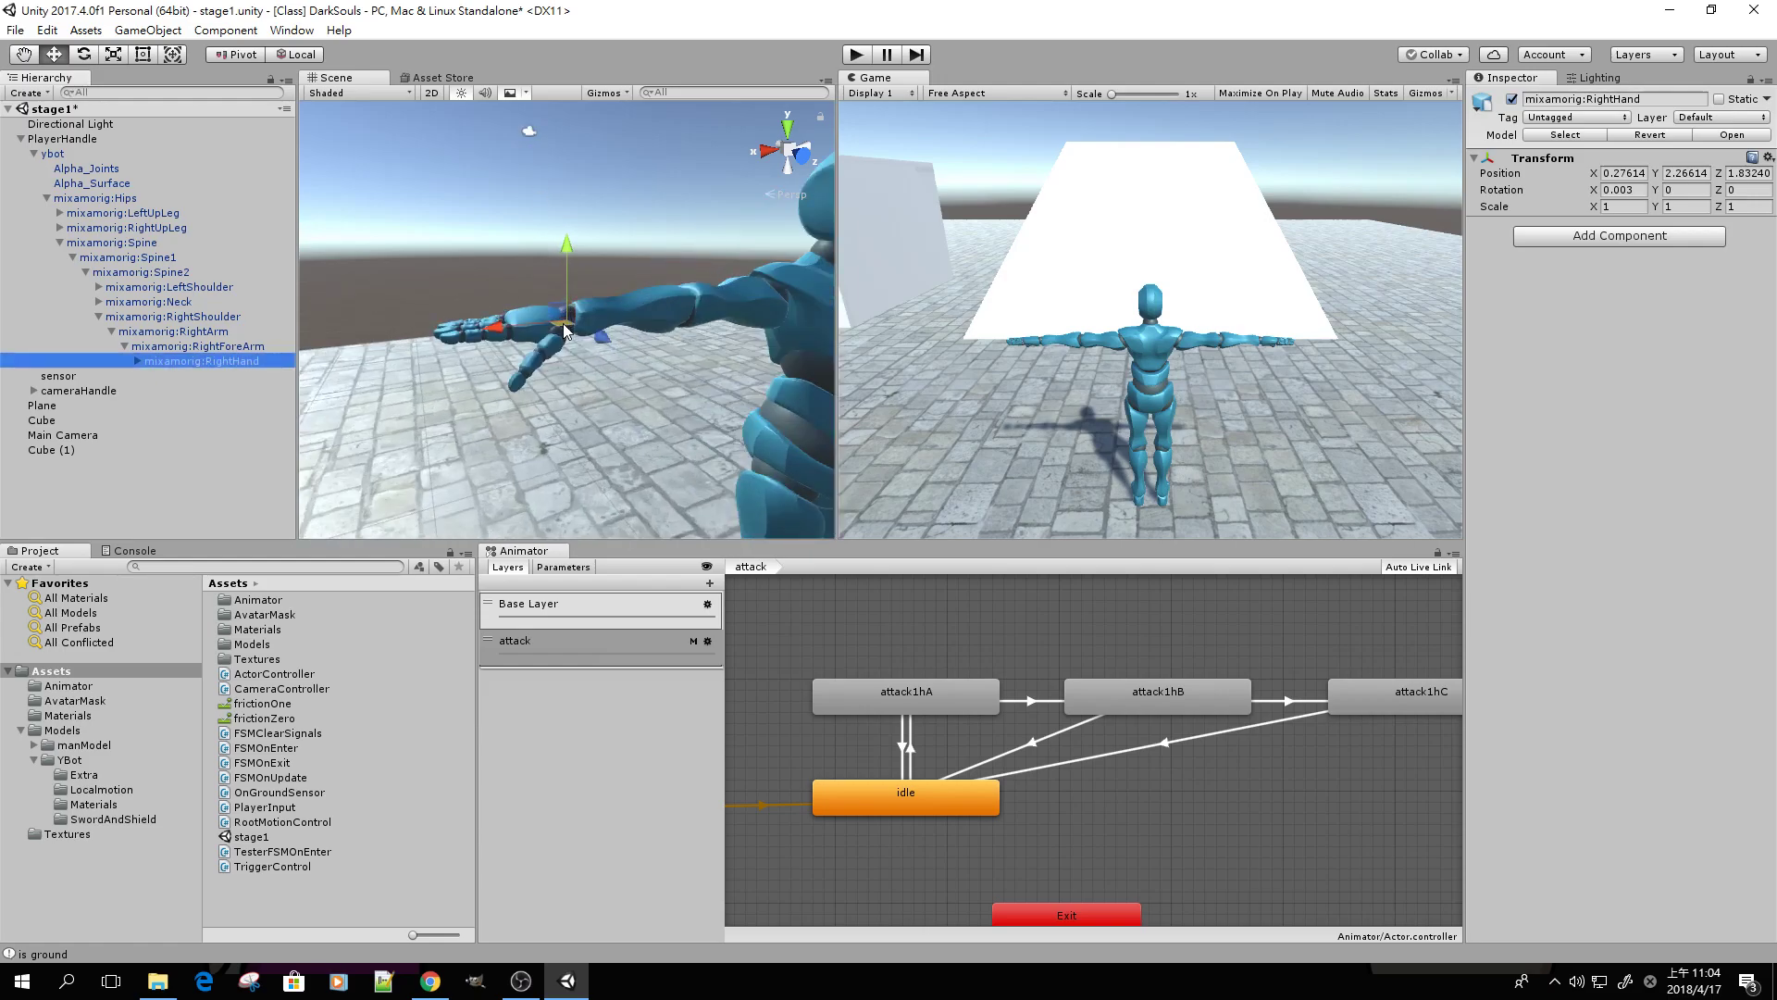
{"action": "left_click", "coordinate": [137, 361]}
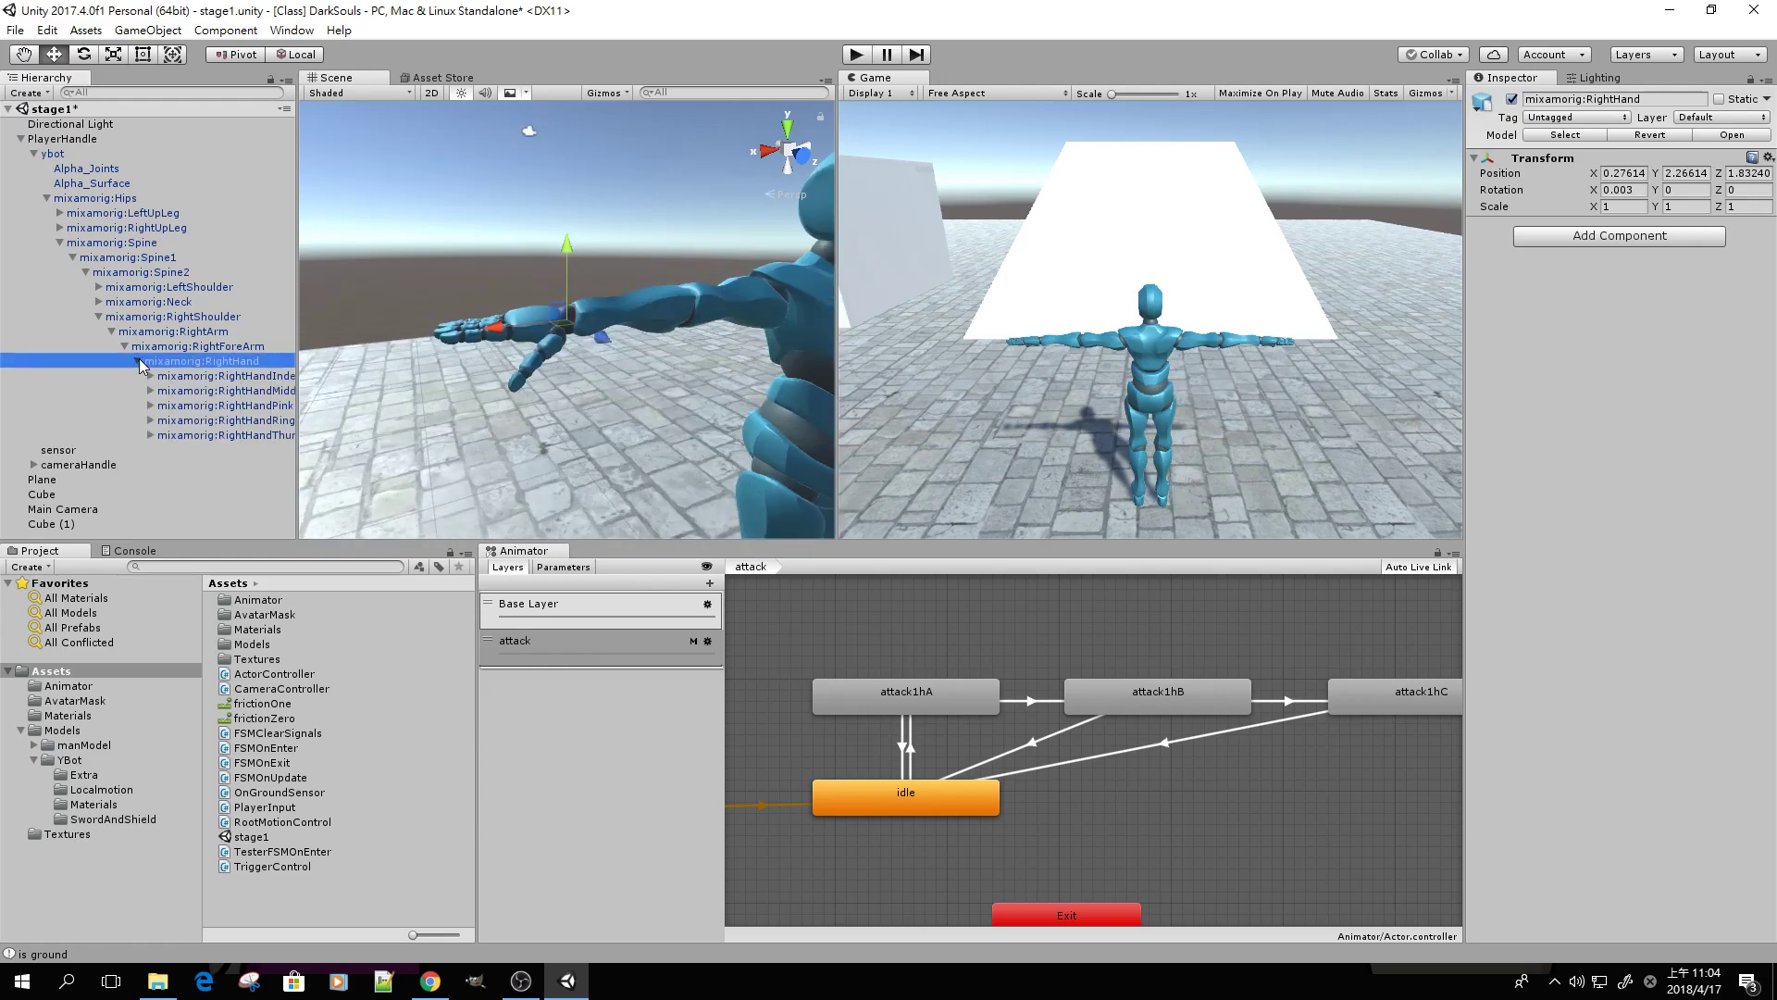
{"action": "left_click_drag", "start_coordinate": [298, 374], "coordinate": [342, 376]}
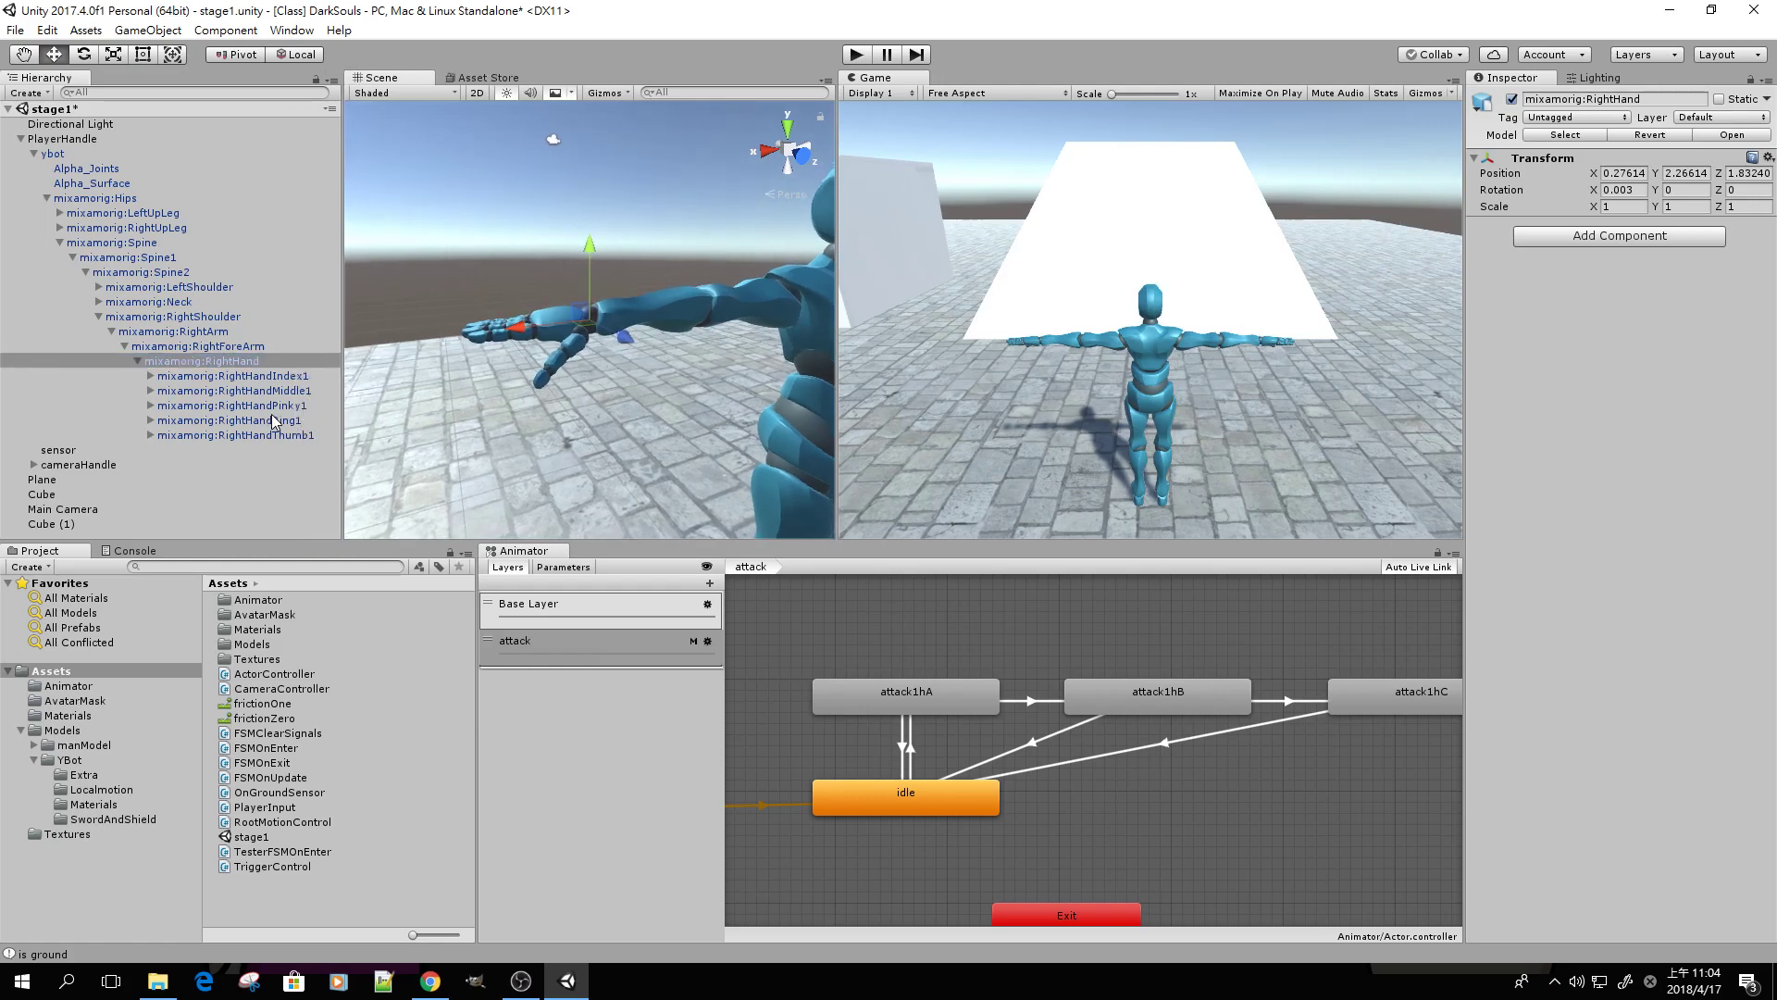
Create an empty child object under mixamorig:RightHand and name it weaponHandle
{"action": "right_click", "coordinate": [179, 364]}
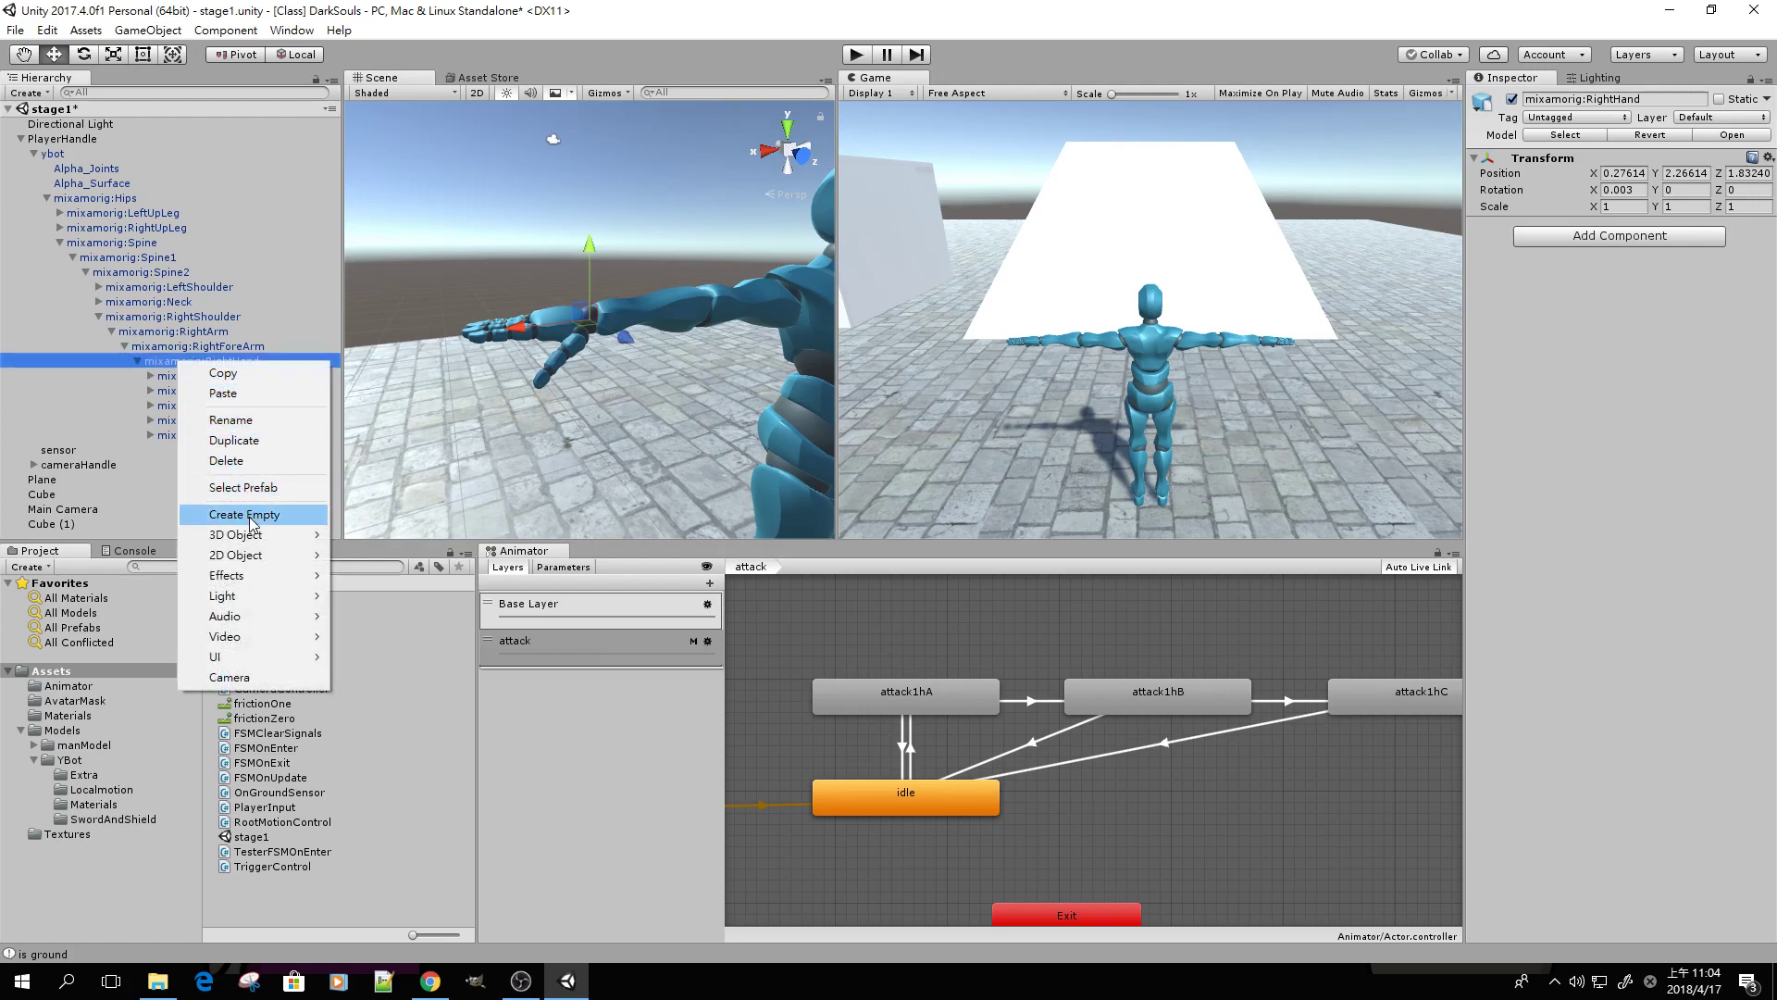
{"action": "left_click", "coordinate": [251, 514]}
{"action": "left_click", "coordinate": [212, 452]}
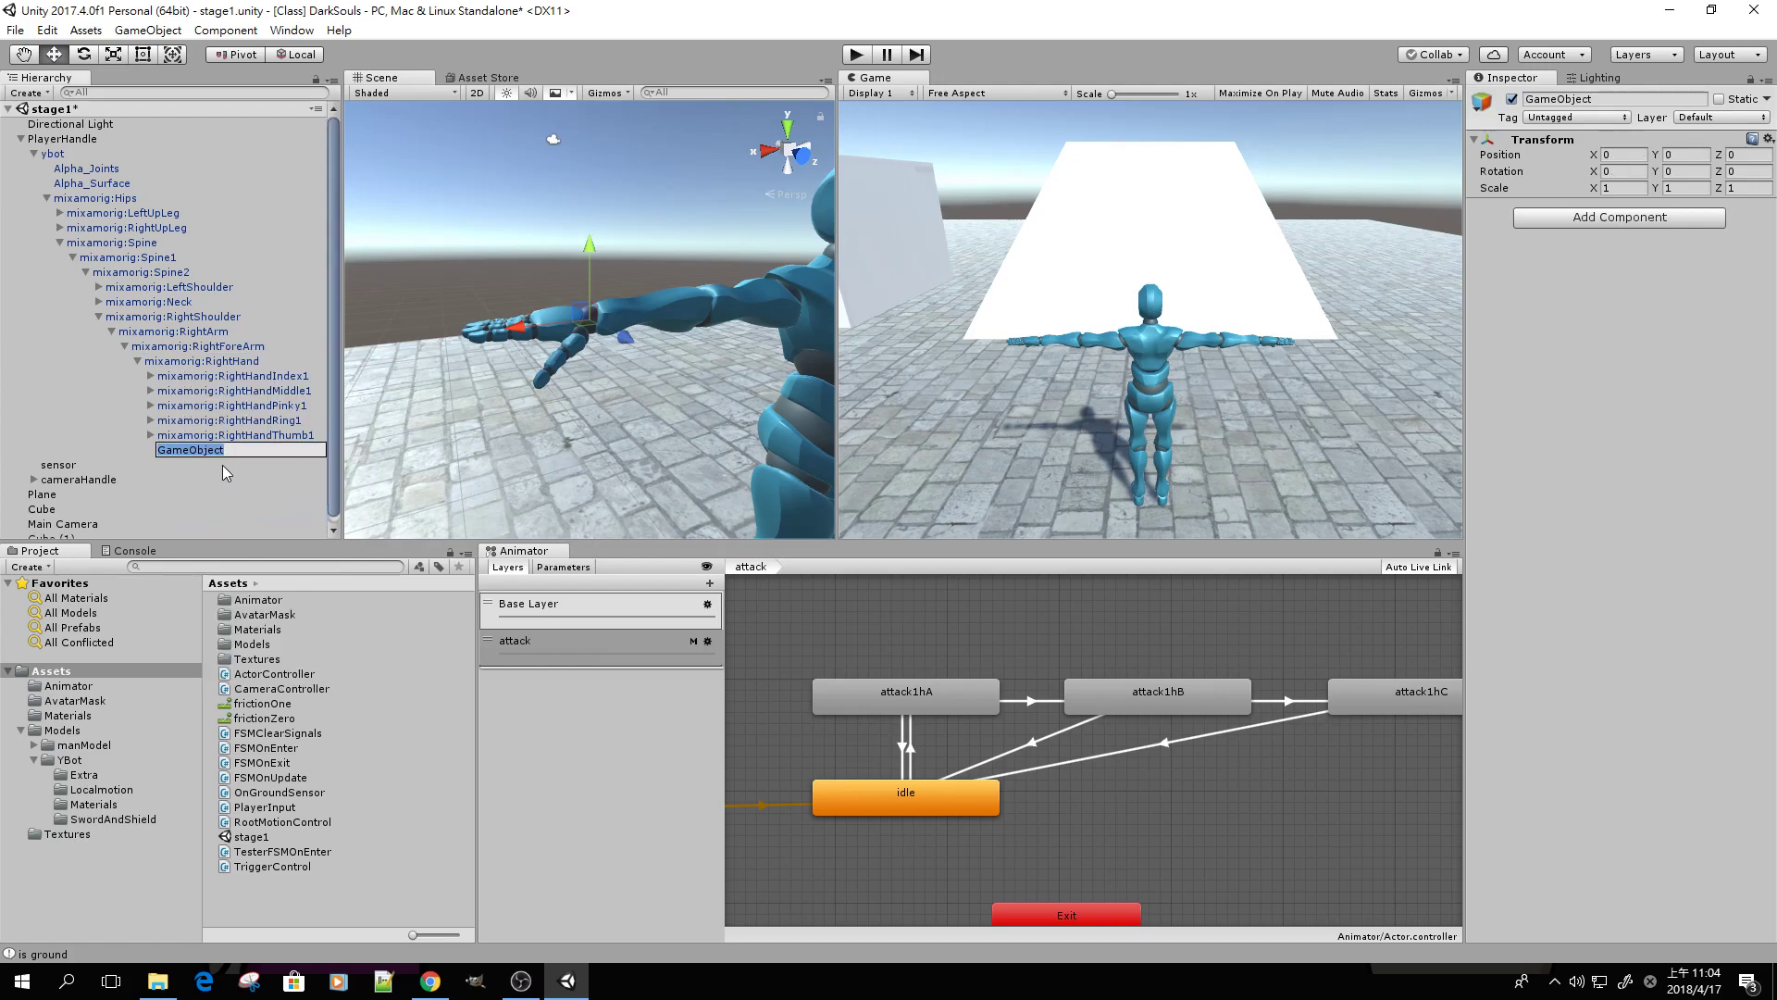
{"action": "type", "text": "weapon"}
{"action": "type", "text": "Hn"}
{"action": "type", "text": "ndle"}
{"action": "key", "text": "Return"}
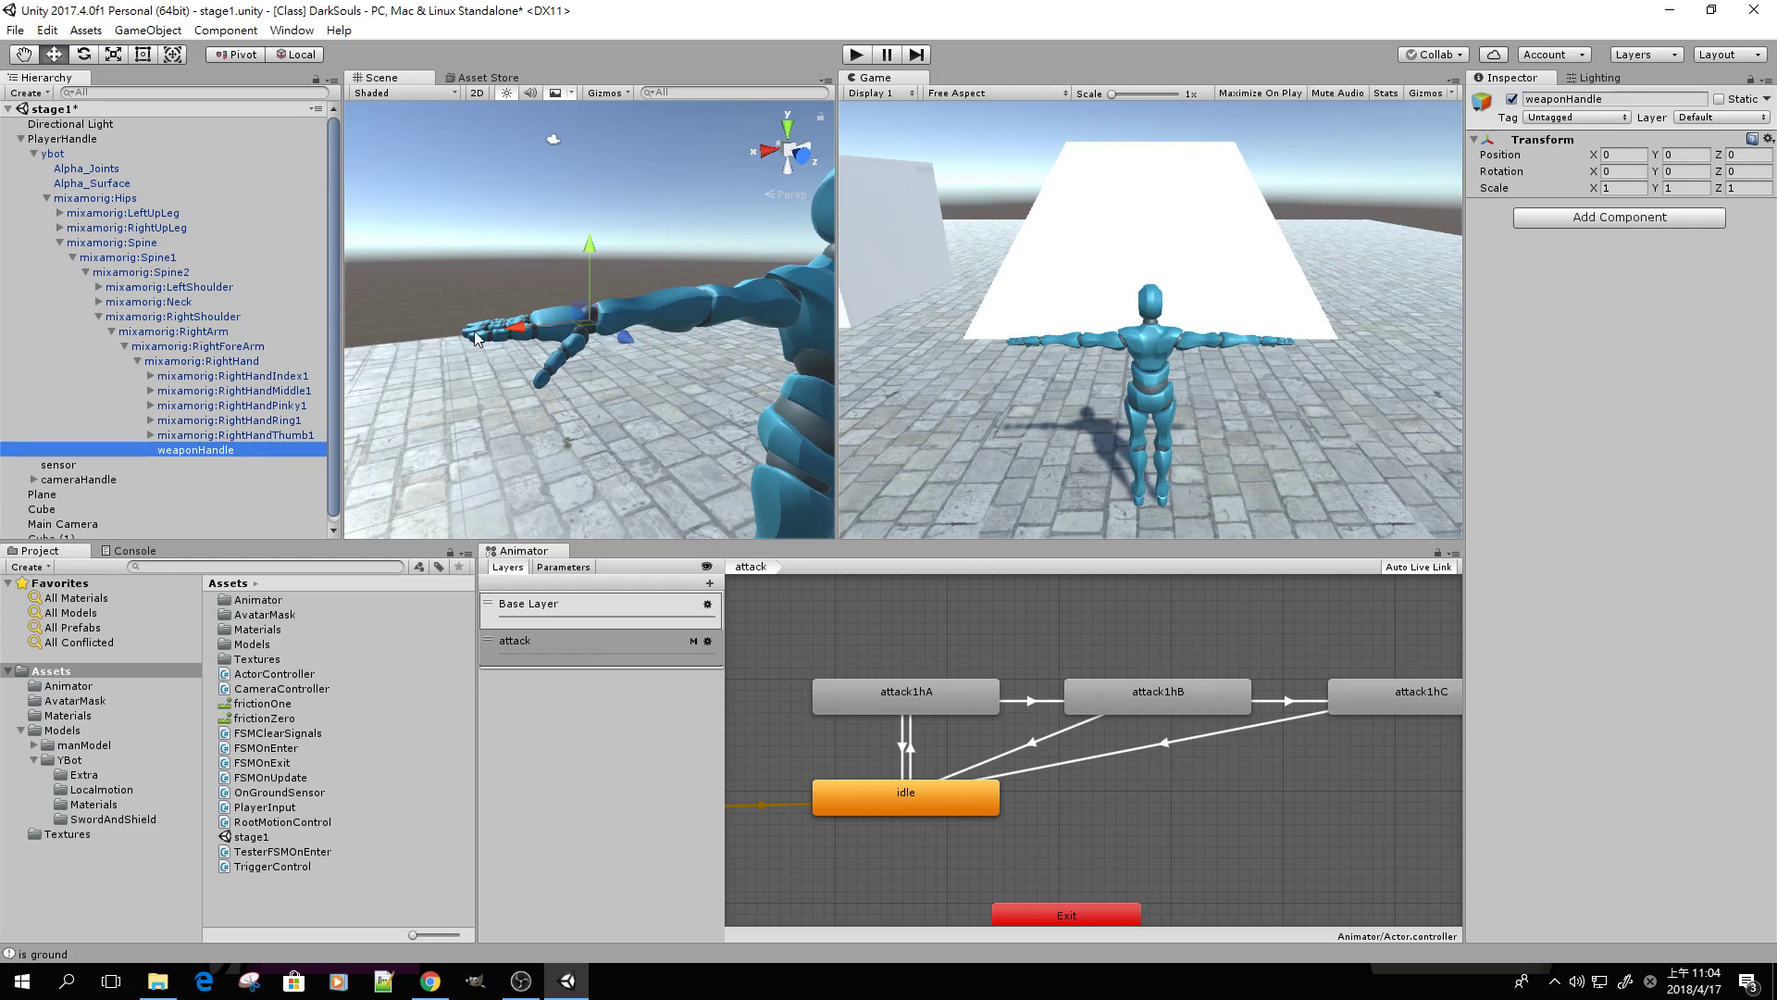
In an orthographic front view, move weaponHandle into the right palm, at about X 0.082, Y -0.026
{"action": "left_click", "coordinate": [803, 152]}
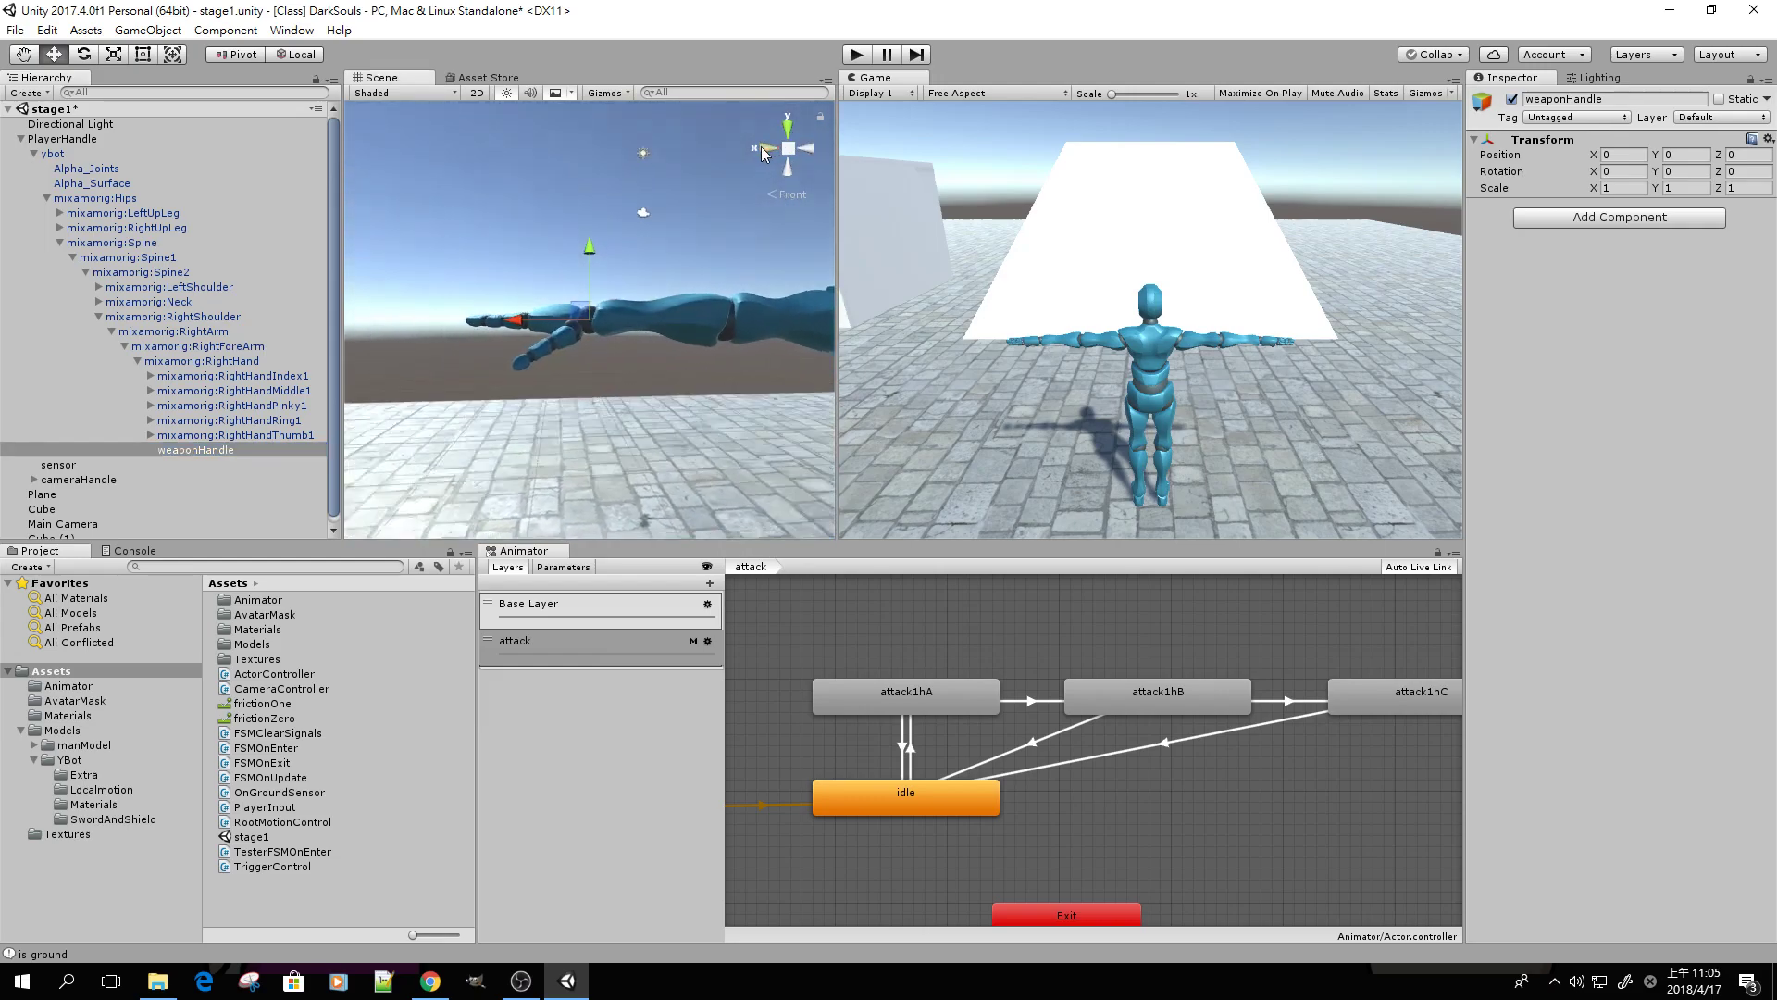
{"action": "left_click", "coordinate": [803, 148]}
{"action": "left_click", "coordinate": [803, 148]}
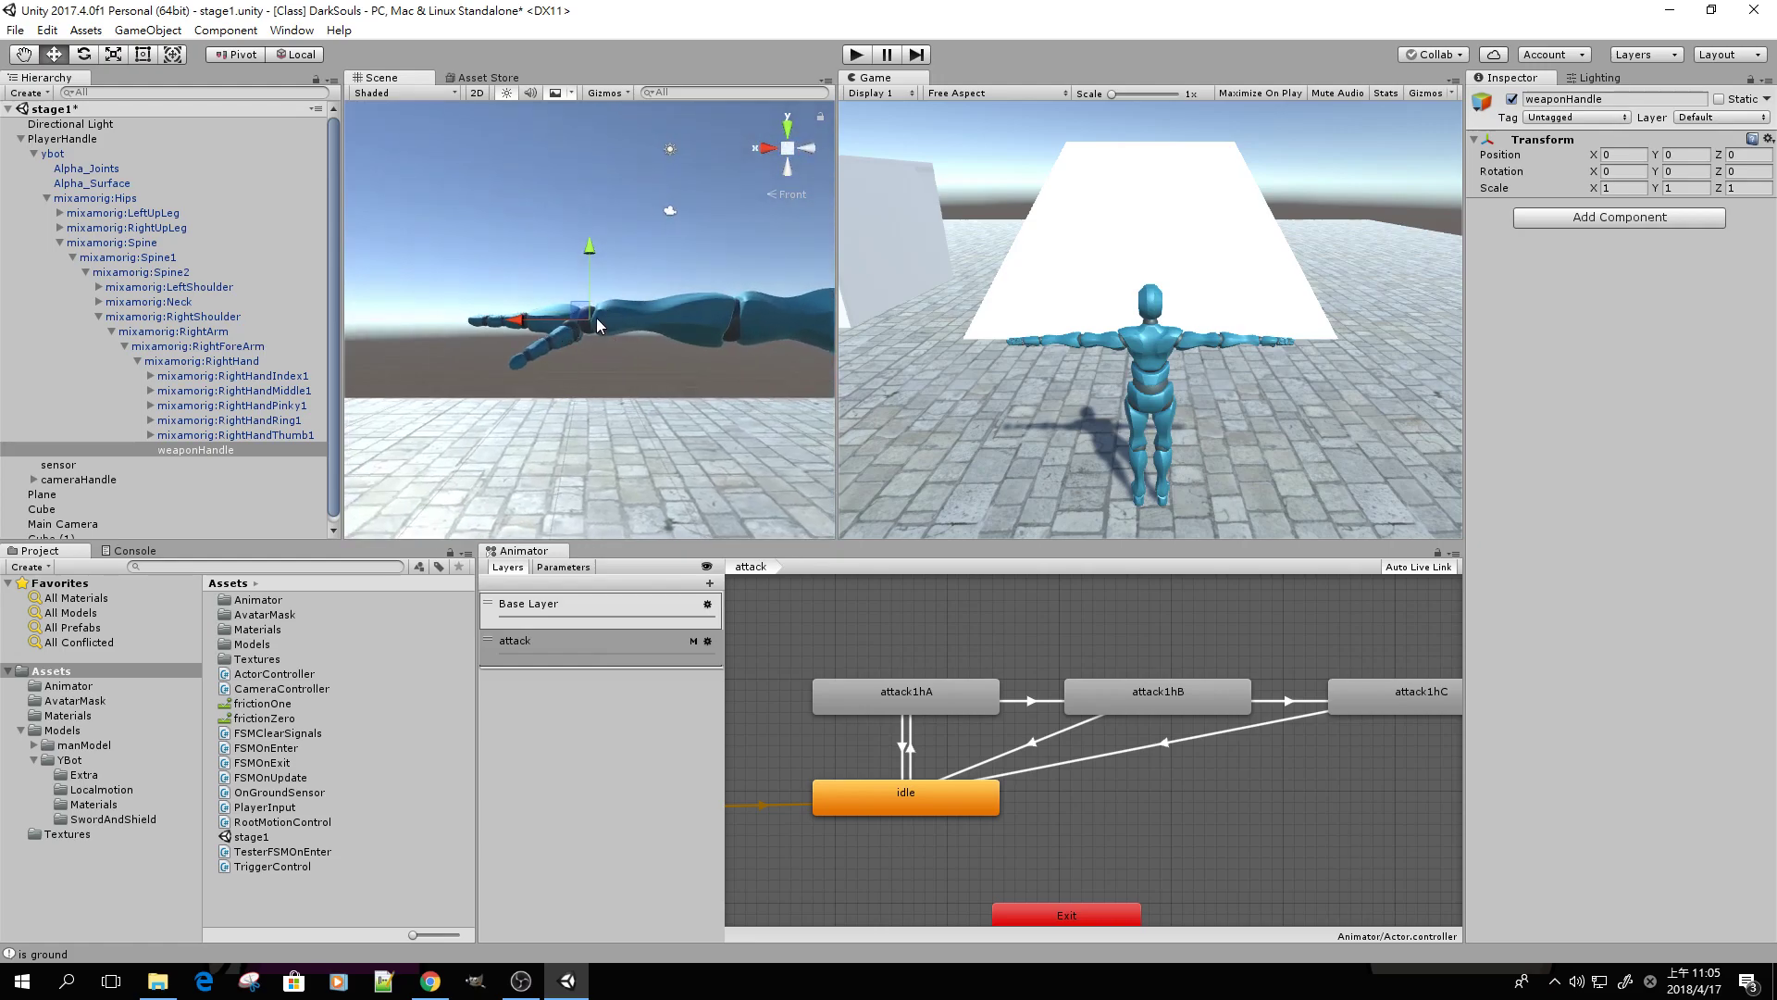
{"action": "left_click", "coordinate": [790, 196]}
{"action": "left_click", "coordinate": [789, 195]}
{"action": "left_click", "coordinate": [787, 197]}
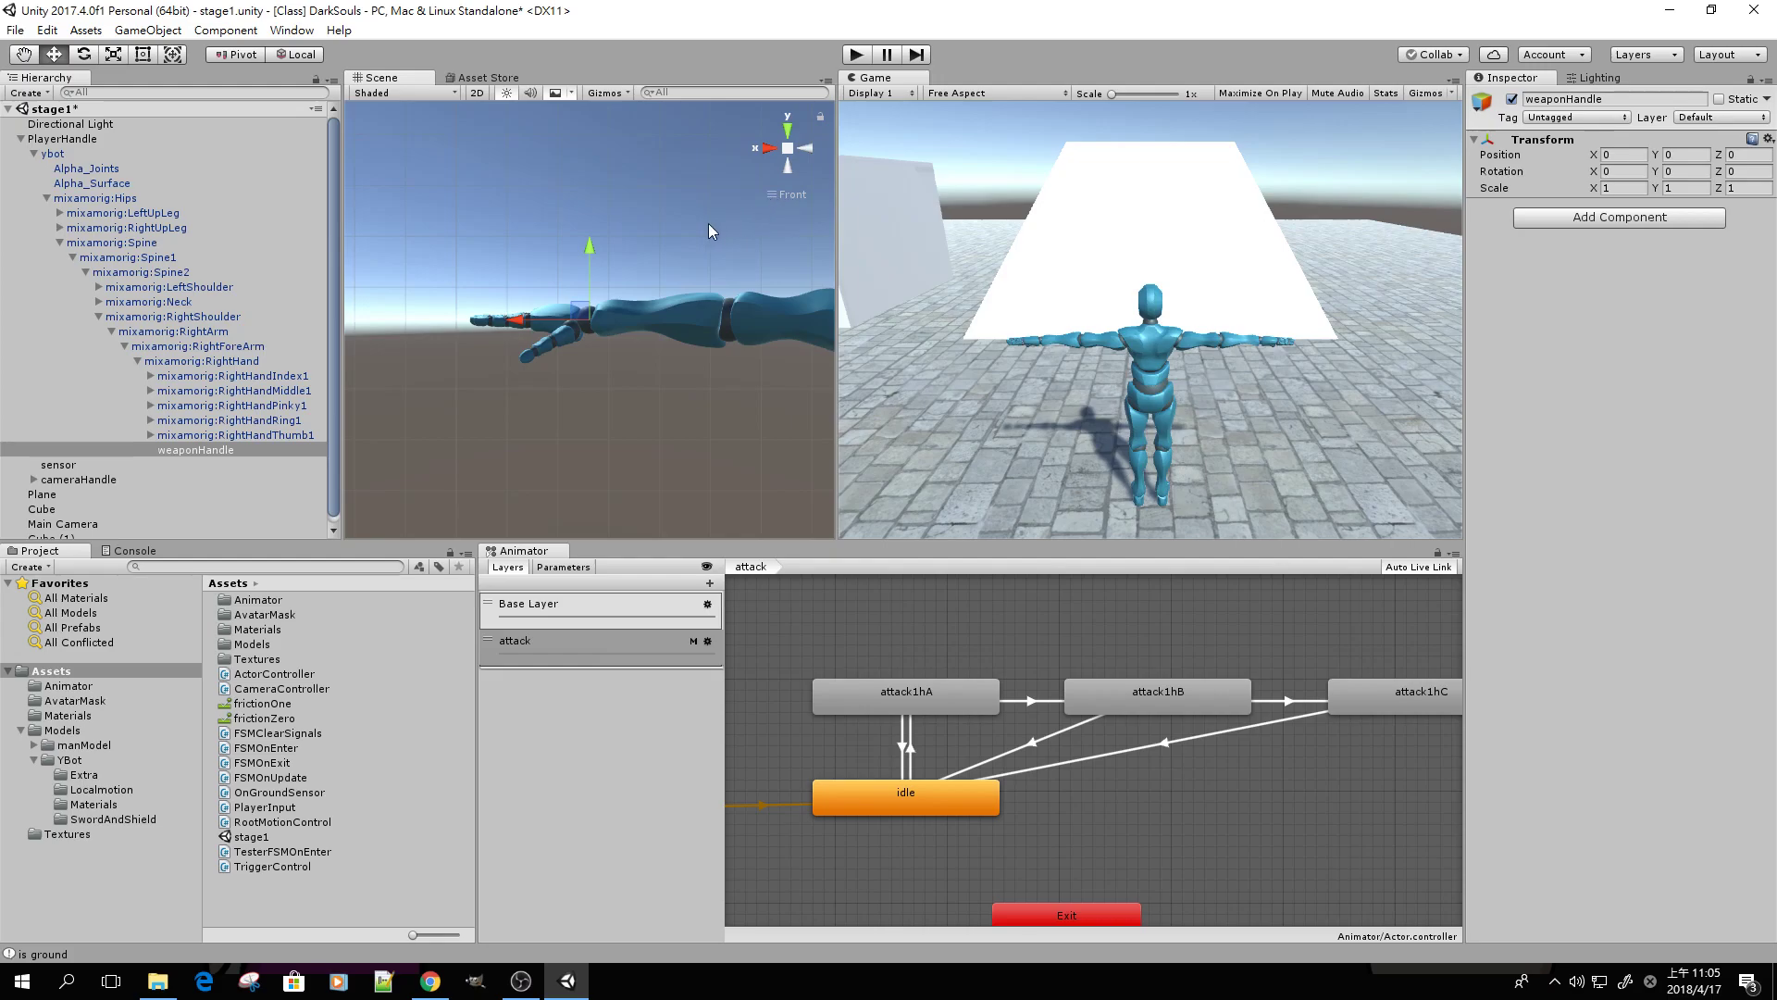
{"action": "scroll", "coordinate": [562, 342], "scroll_direction": "up", "scroll_amount": 2}
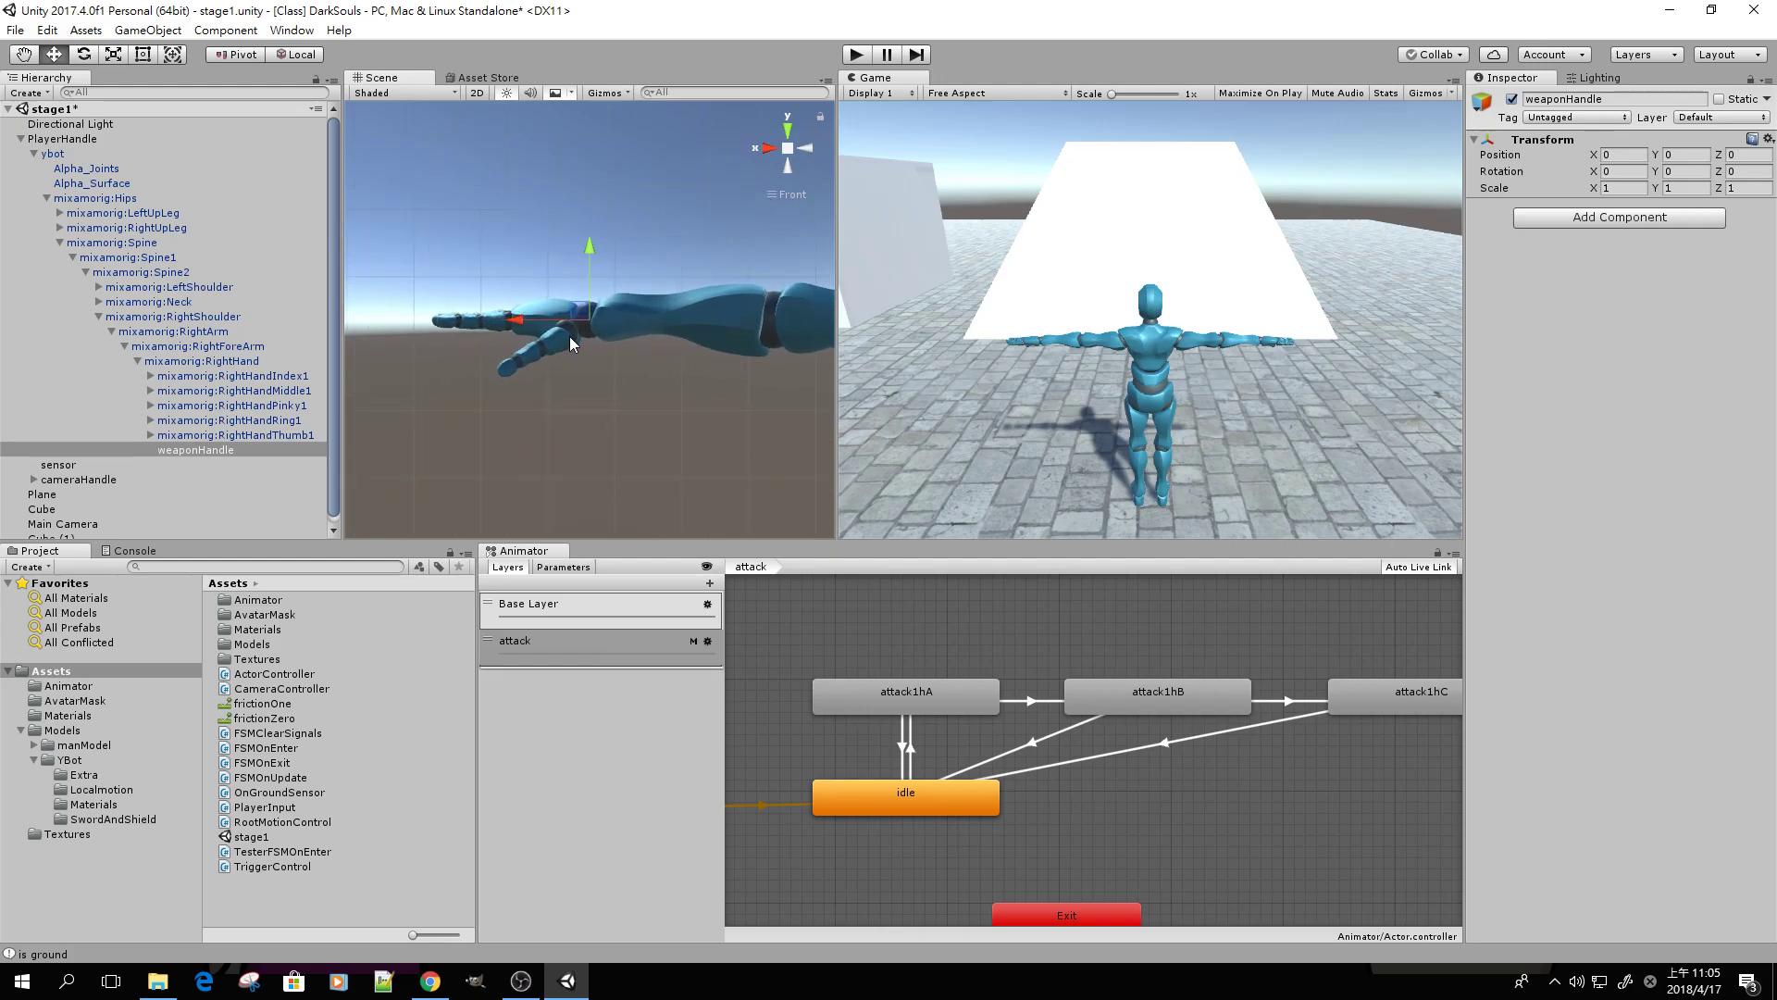
{"action": "left_click_drag", "start_coordinate": [579, 313], "coordinate": [525, 331]}
Examine weaponHandle's placement in the right hand from the side, top and perspective views
{"action": "left_click", "coordinate": [763, 149]}
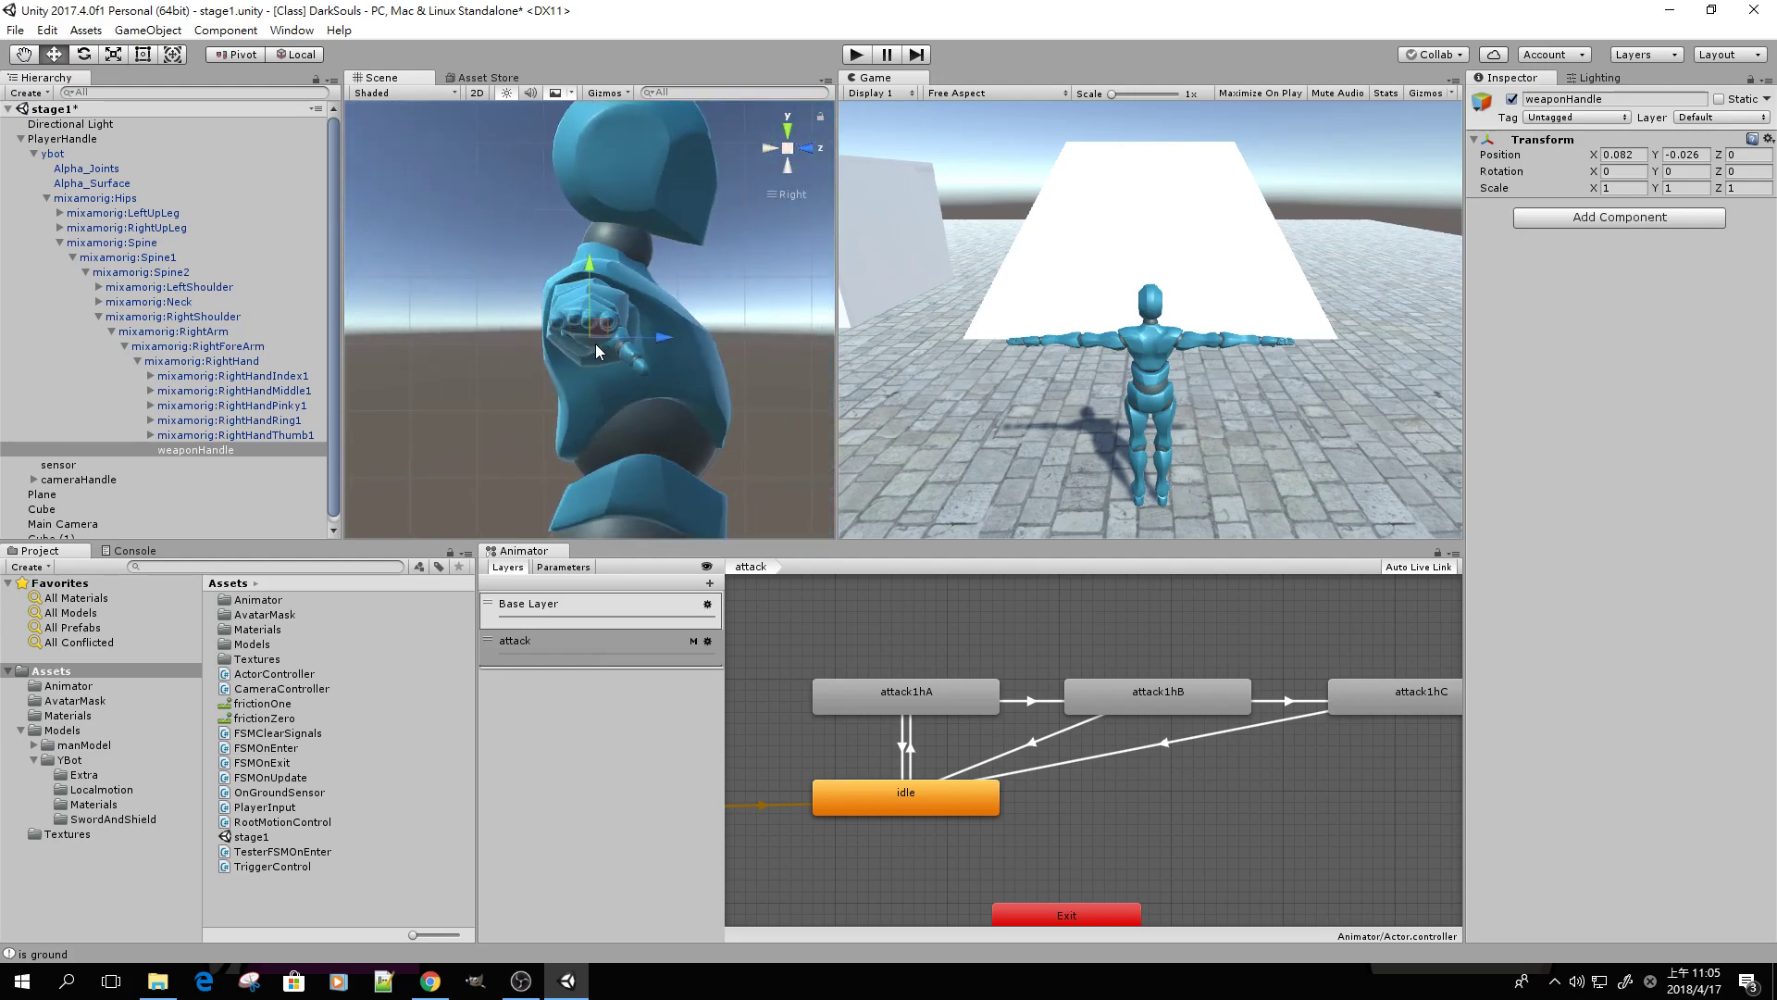
{"action": "left_click", "coordinate": [803, 150]}
{"action": "left_click", "coordinate": [770, 148]}
{"action": "left_click", "coordinate": [807, 147]}
{"action": "left_click", "coordinate": [788, 131]}
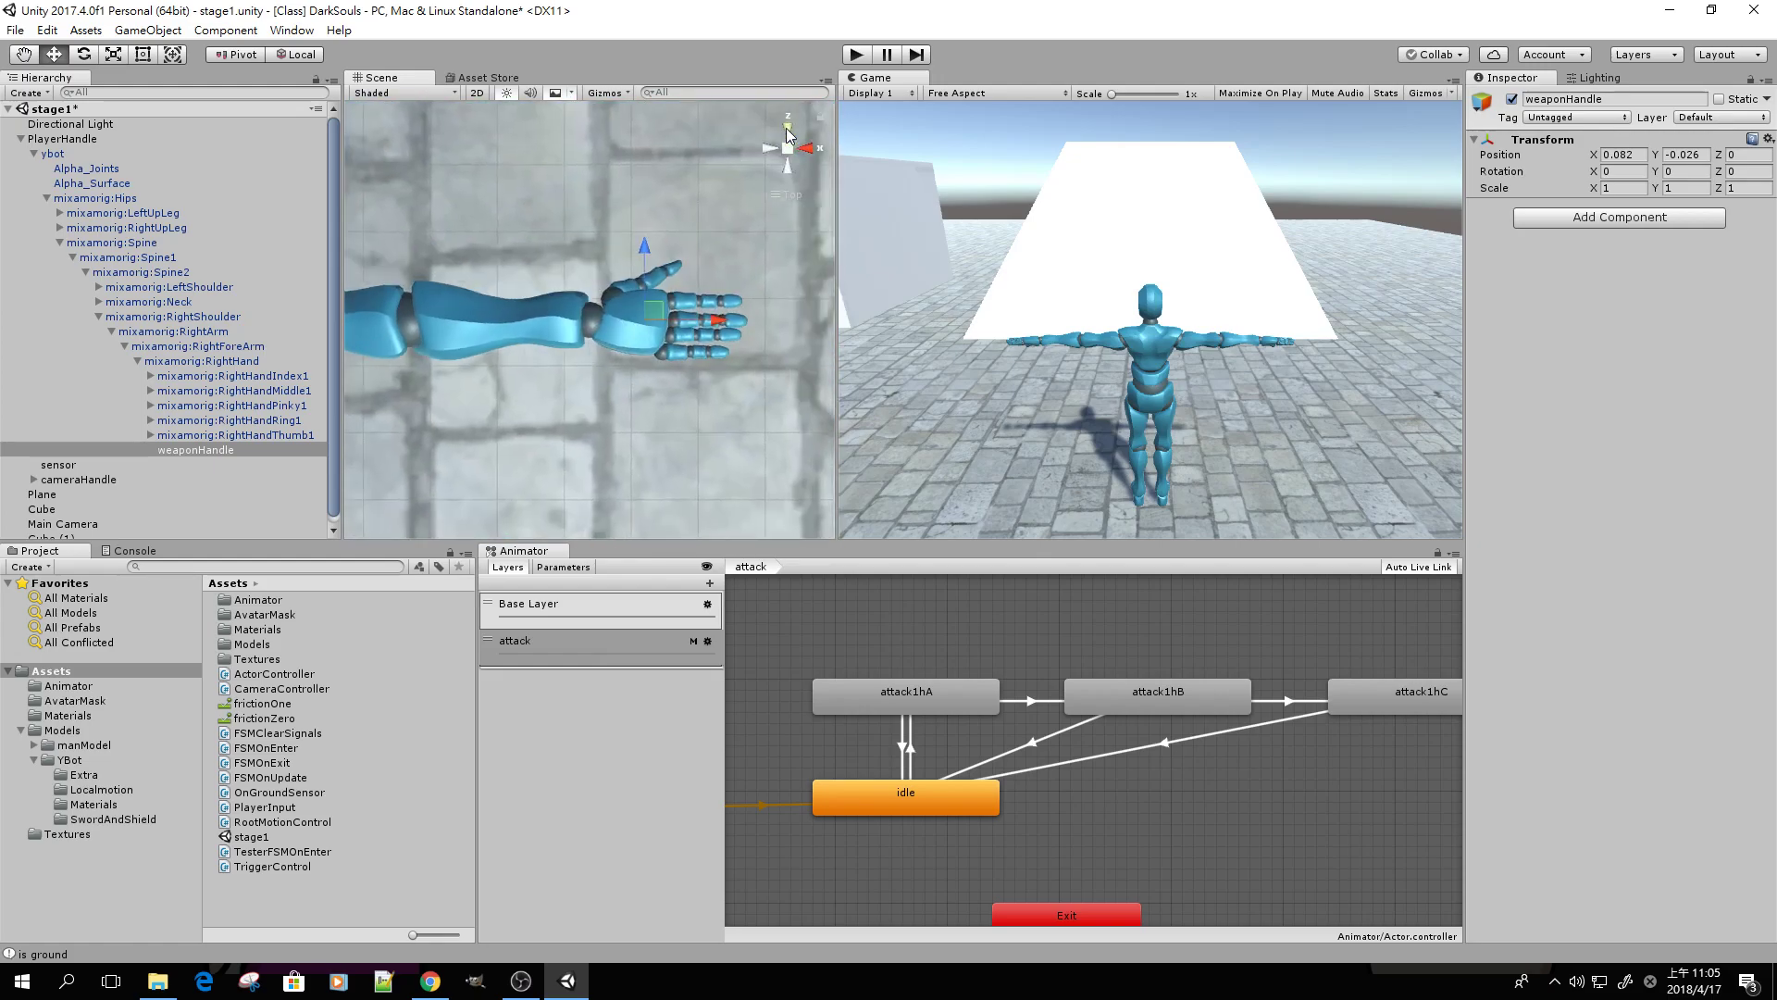
{"action": "left_click", "coordinate": [805, 148]}
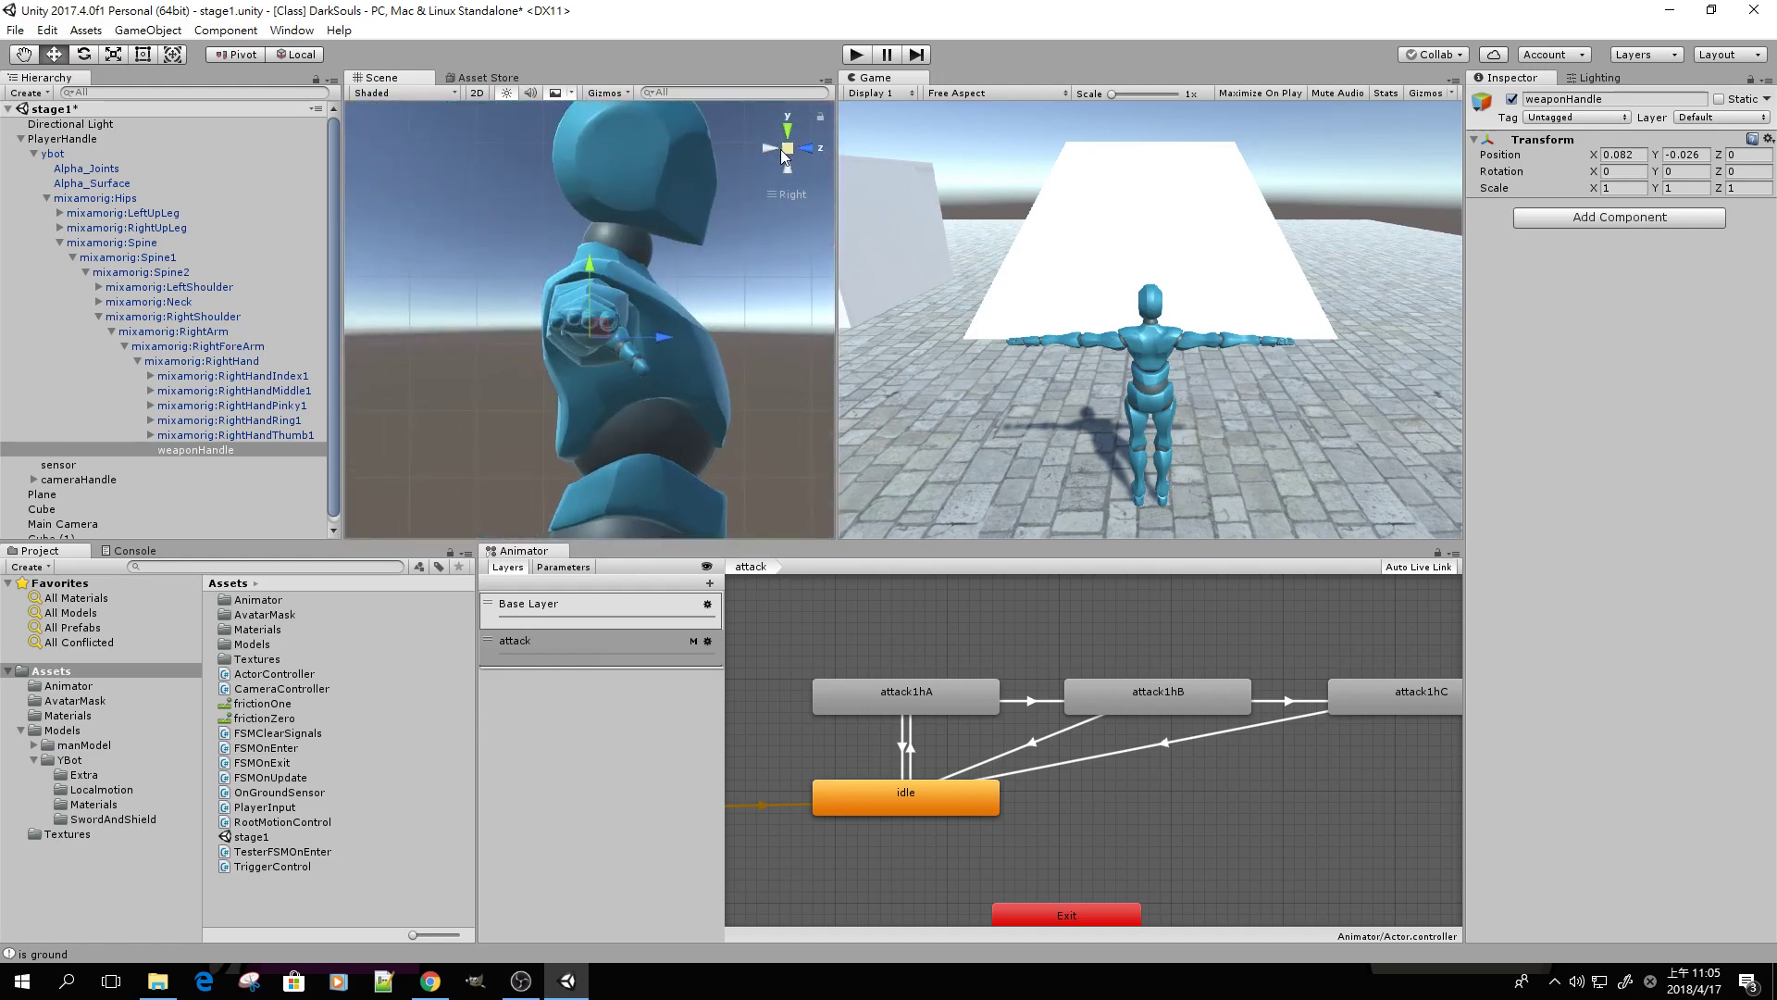
{"action": "left_click", "coordinate": [778, 194]}
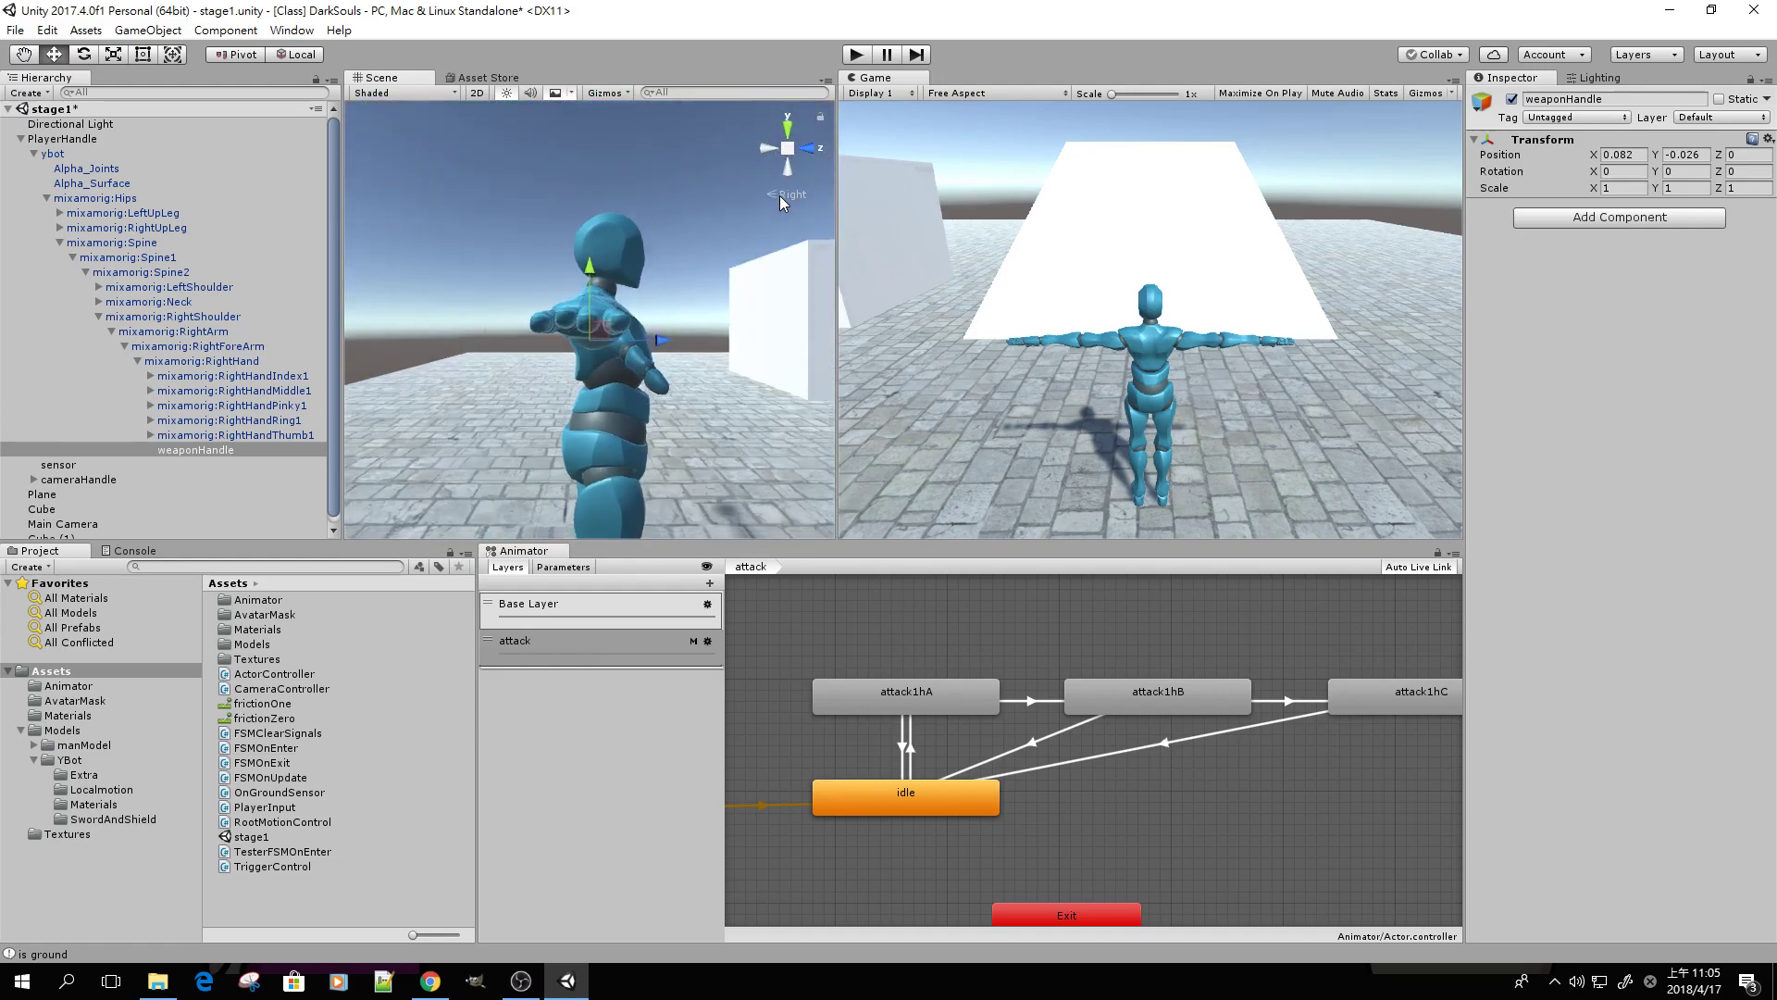
{"action": "left_click_drag", "start_coordinate": [669, 280], "coordinate": [404, 273], "text": "alt"}
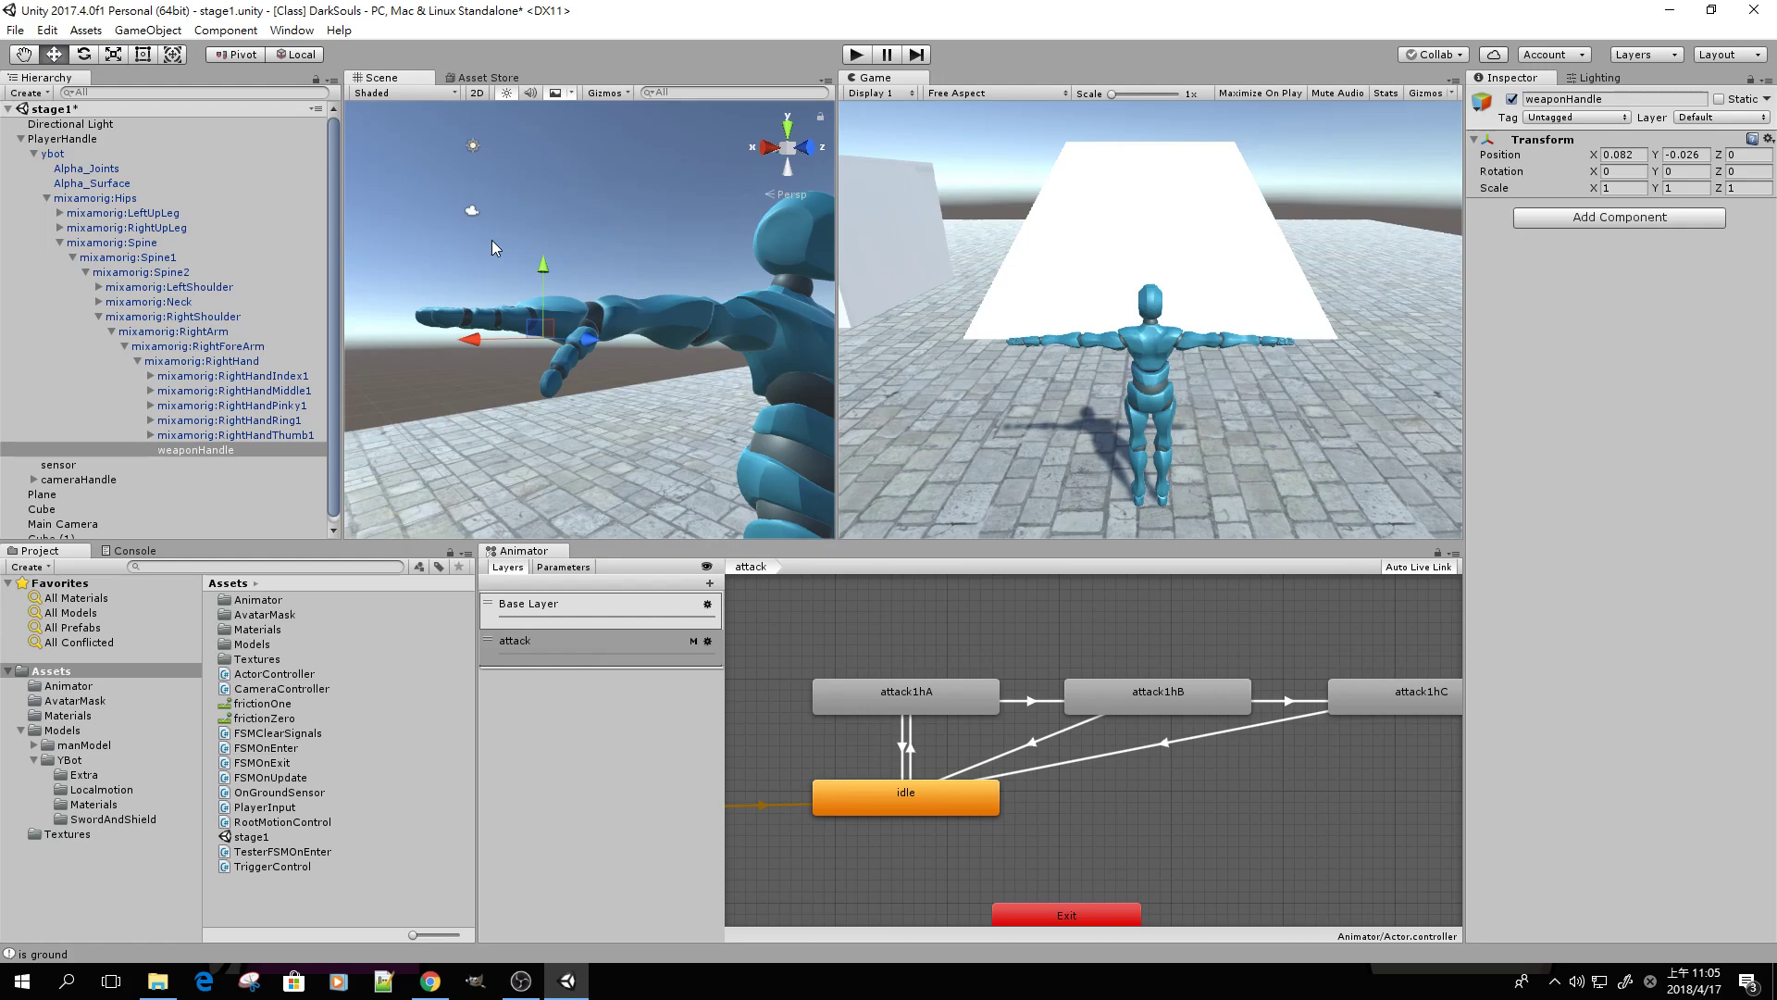
{"action": "left_click_drag", "start_coordinate": [553, 263], "coordinate": [662, 319], "text": "alt"}
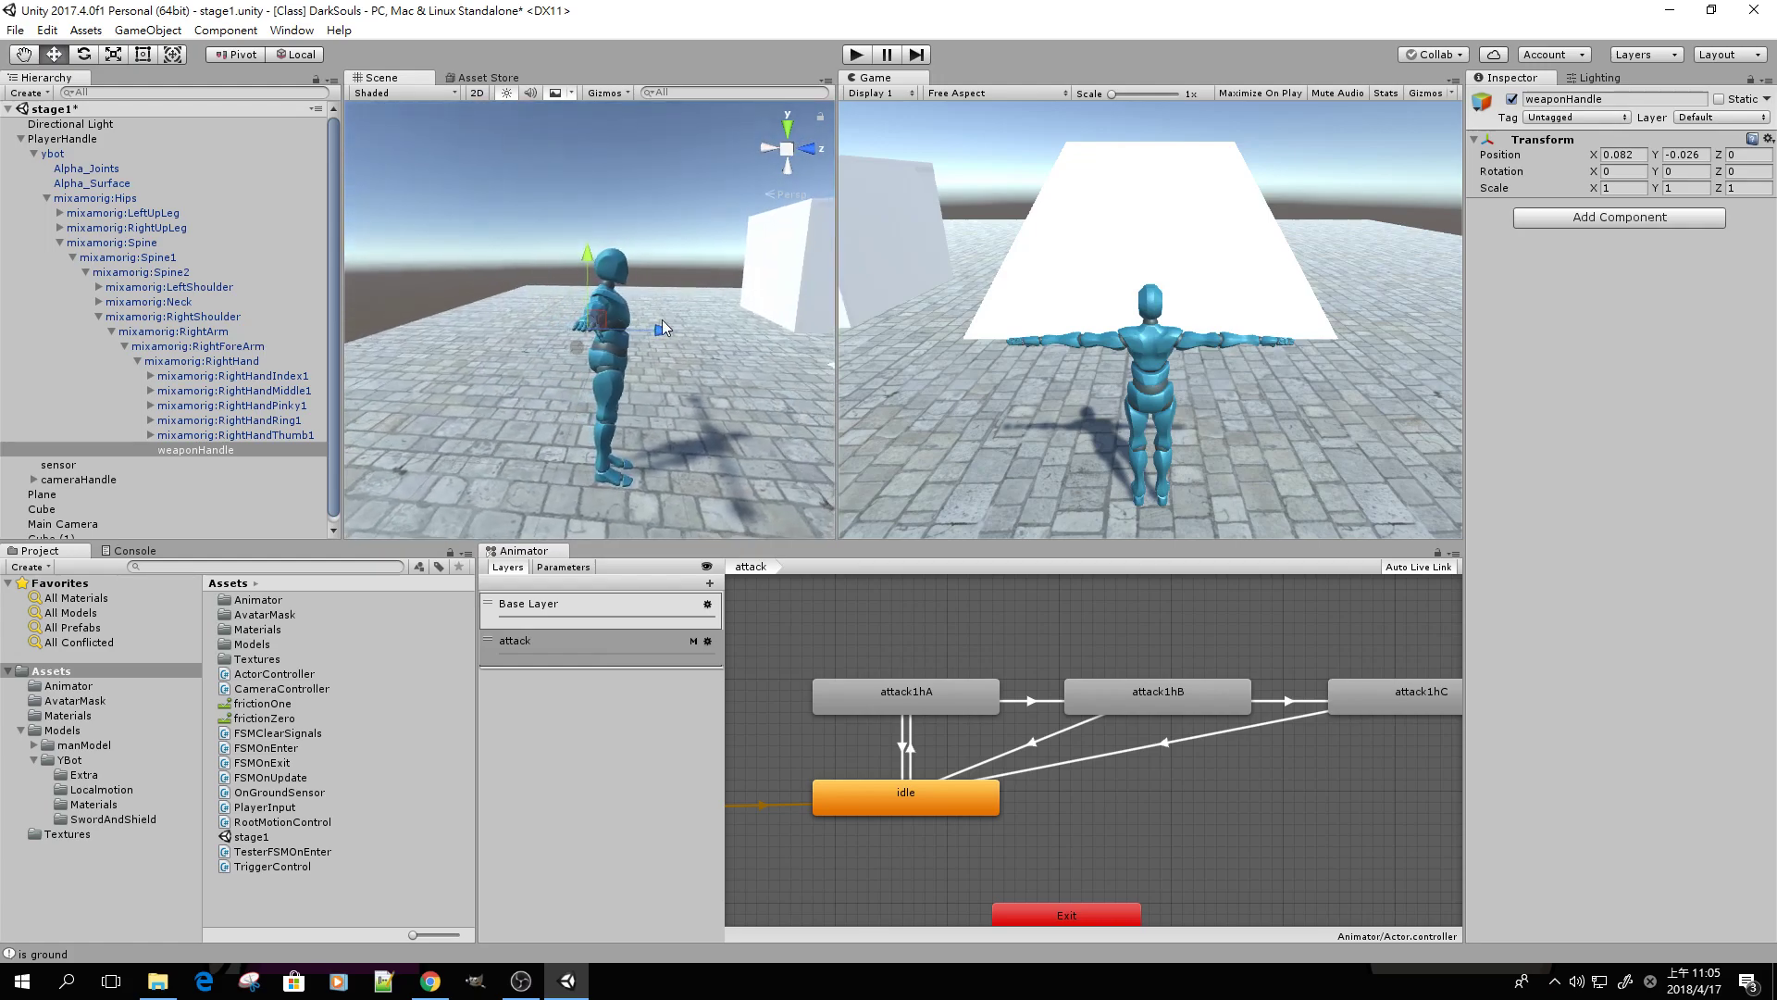
Add a 3D Cylinder as a child of weaponHandle
{"action": "right_click", "coordinate": [224, 451]}
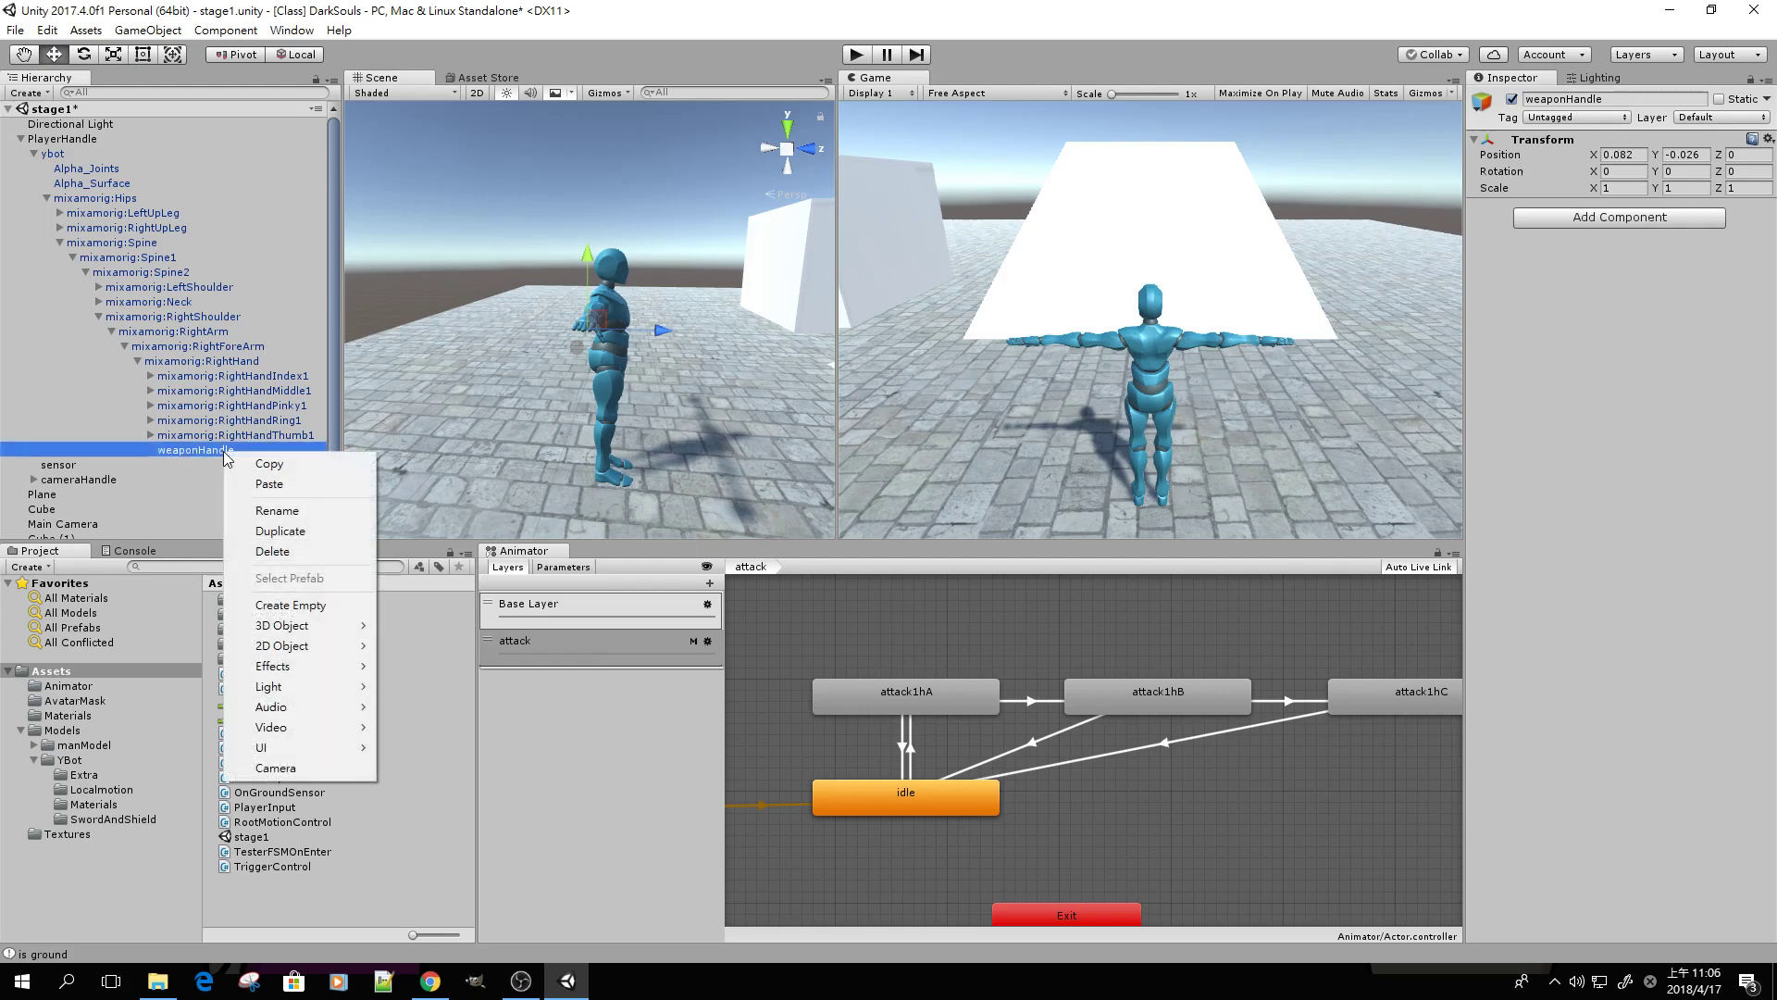
{"action": "mouse_move", "coordinate": [248, 629]}
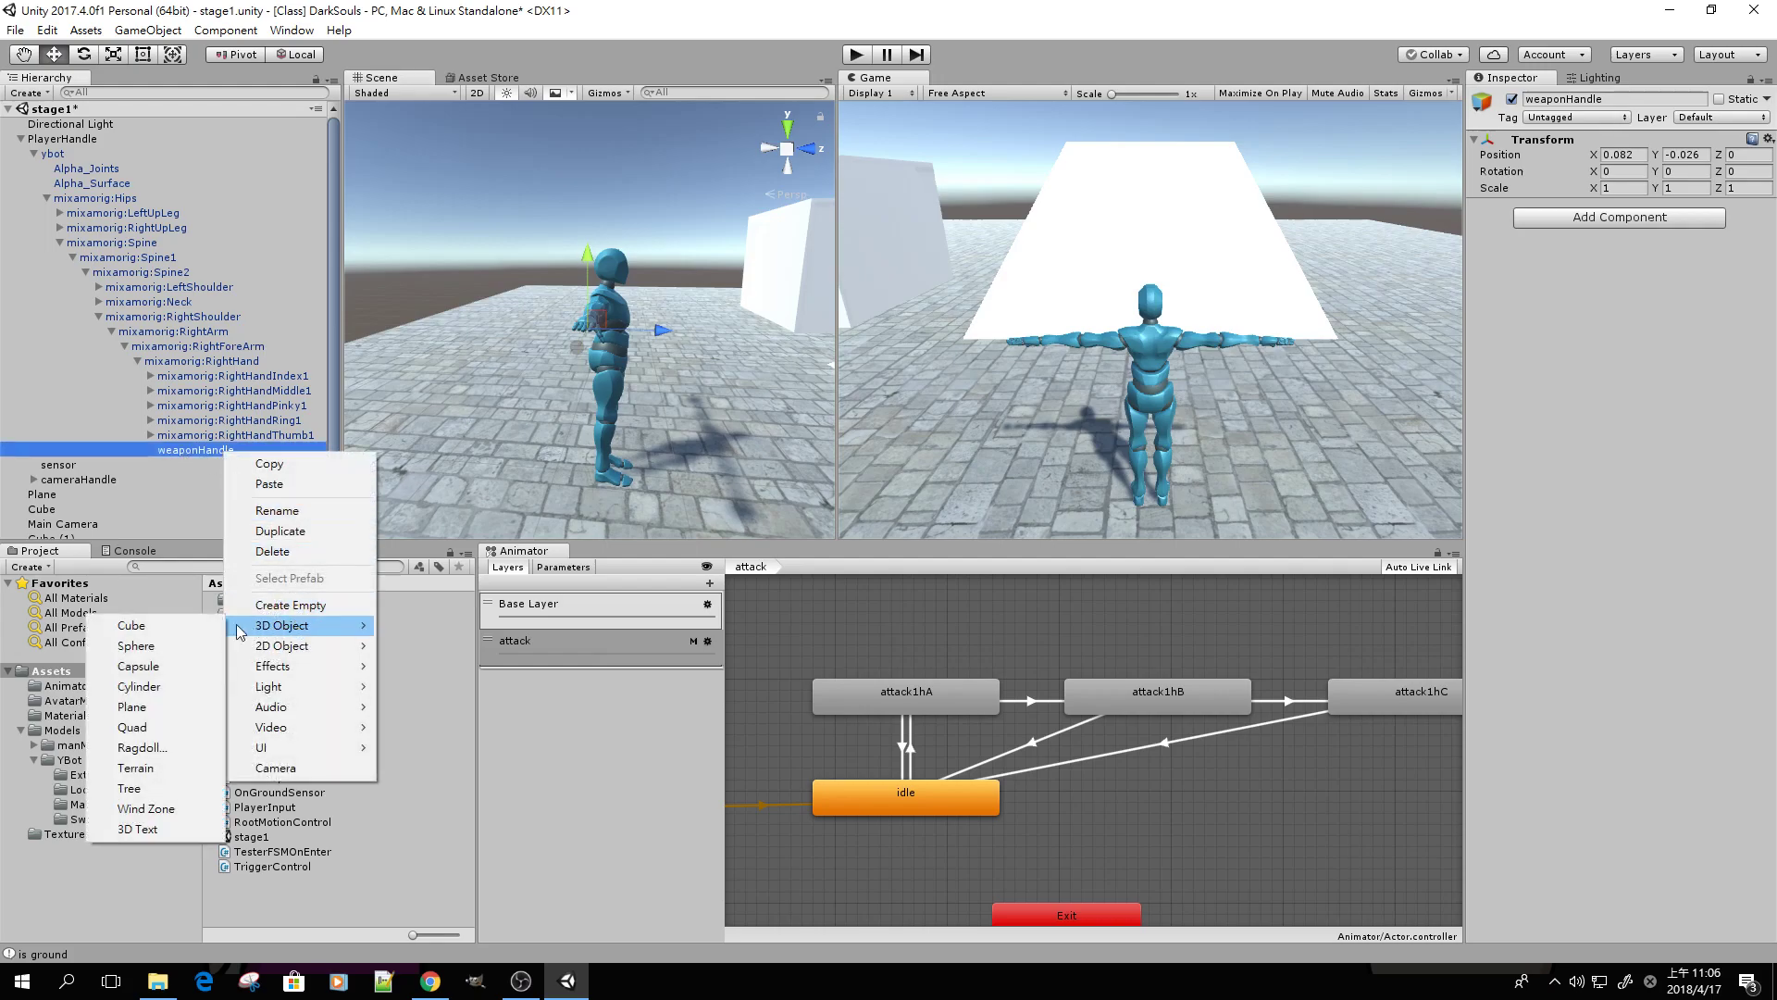
{"action": "left_click", "coordinate": [139, 686]}
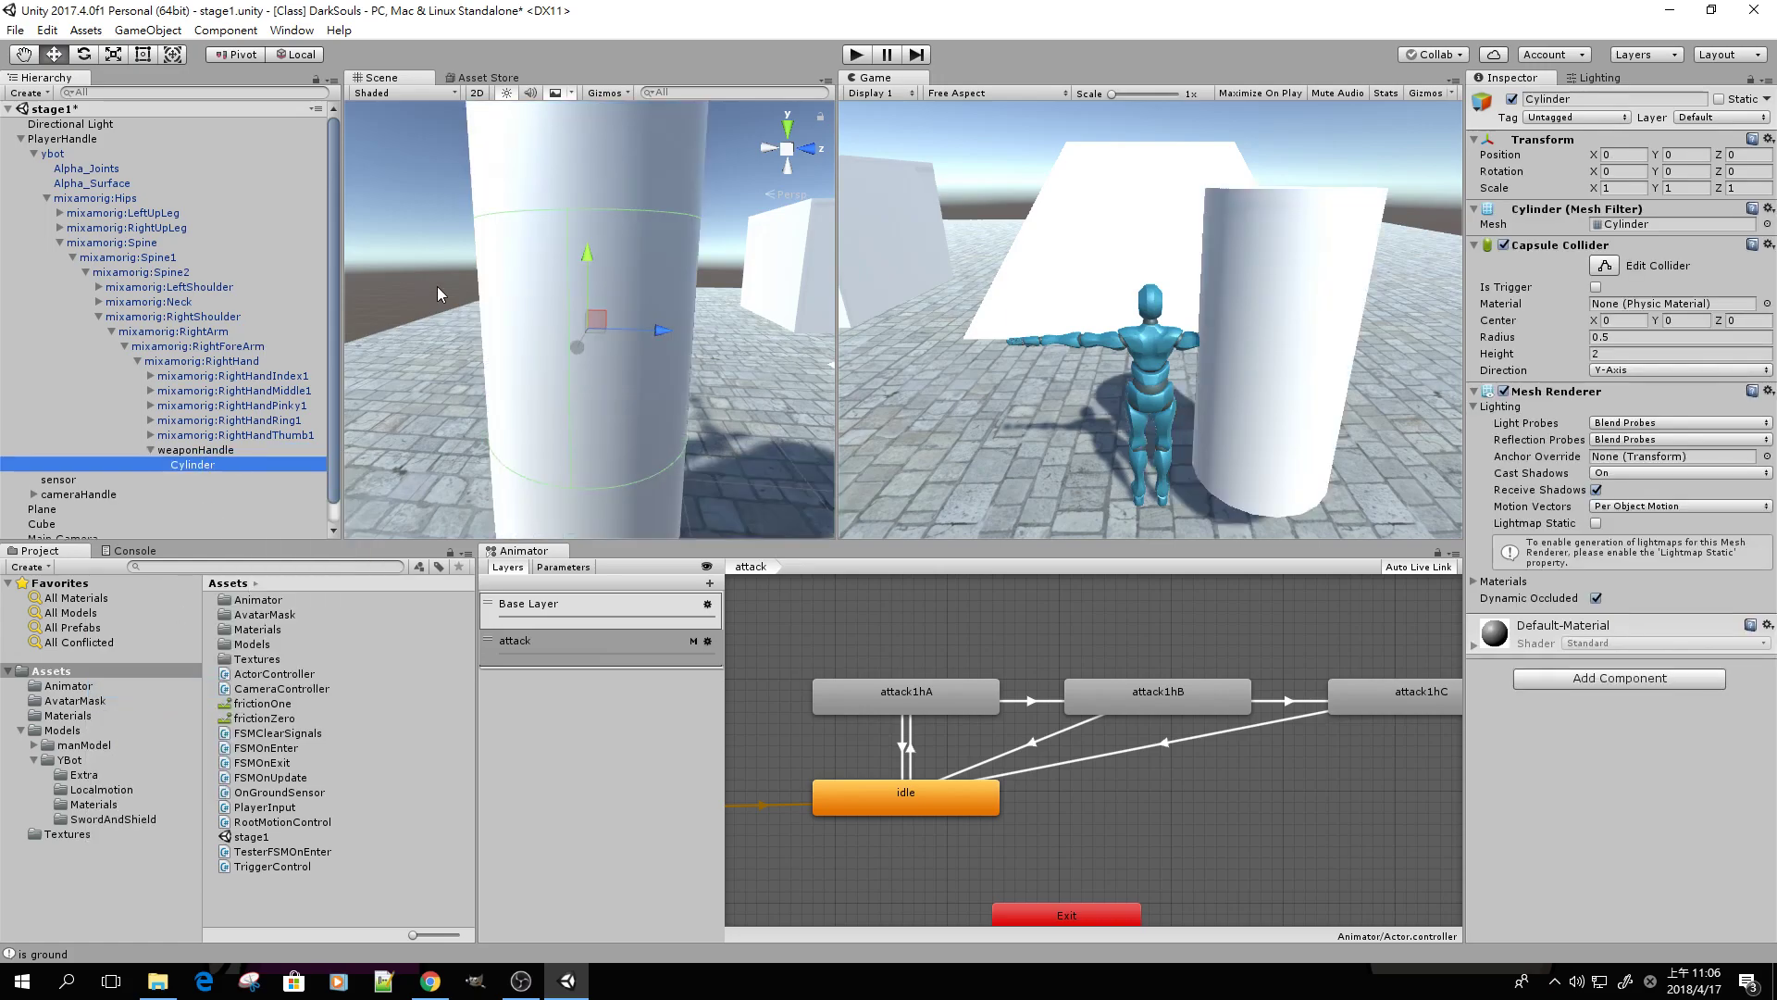
Play the scene, trigger the attack combo repeatedly to check how the cylinder follows the right hand, and stop playback
{"action": "scroll", "coordinate": [603, 290], "scroll_direction": "down", "scroll_amount": 5}
{"action": "left_click_drag", "start_coordinate": [603, 291], "coordinate": [1046, 253], "text": "alt"}
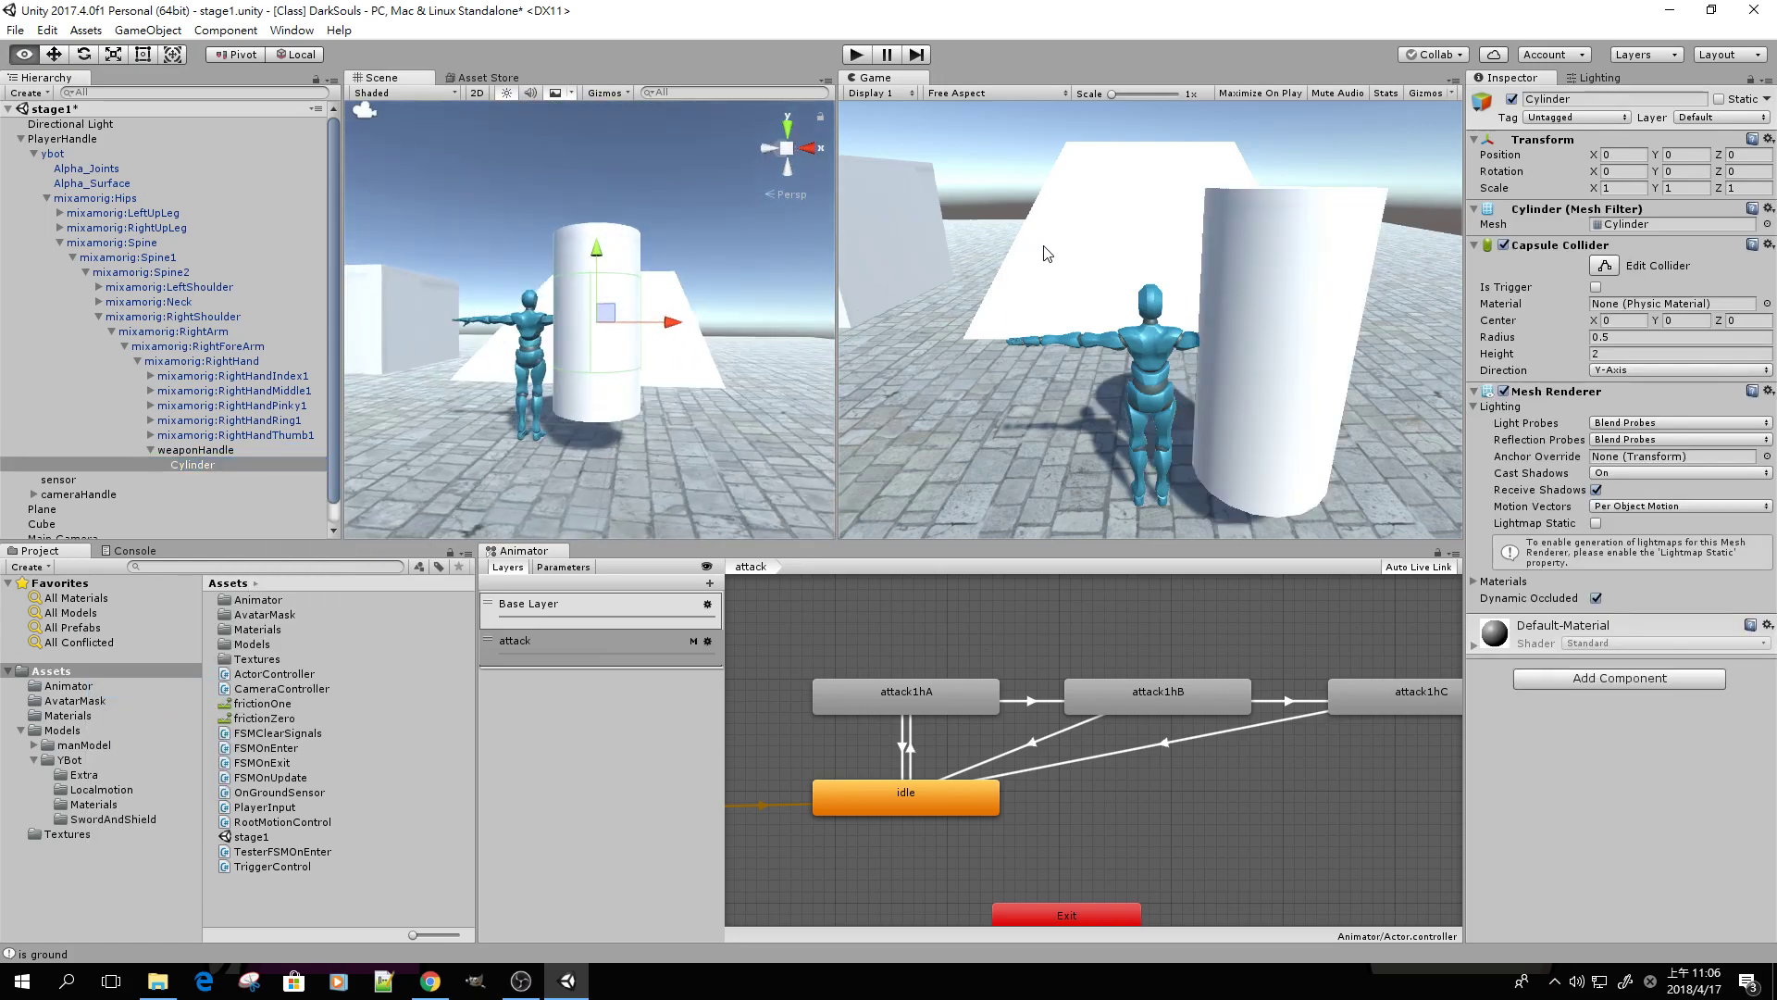
{"action": "left_click_drag", "start_coordinate": [648, 356], "coordinate": [581, 363], "text": "alt"}
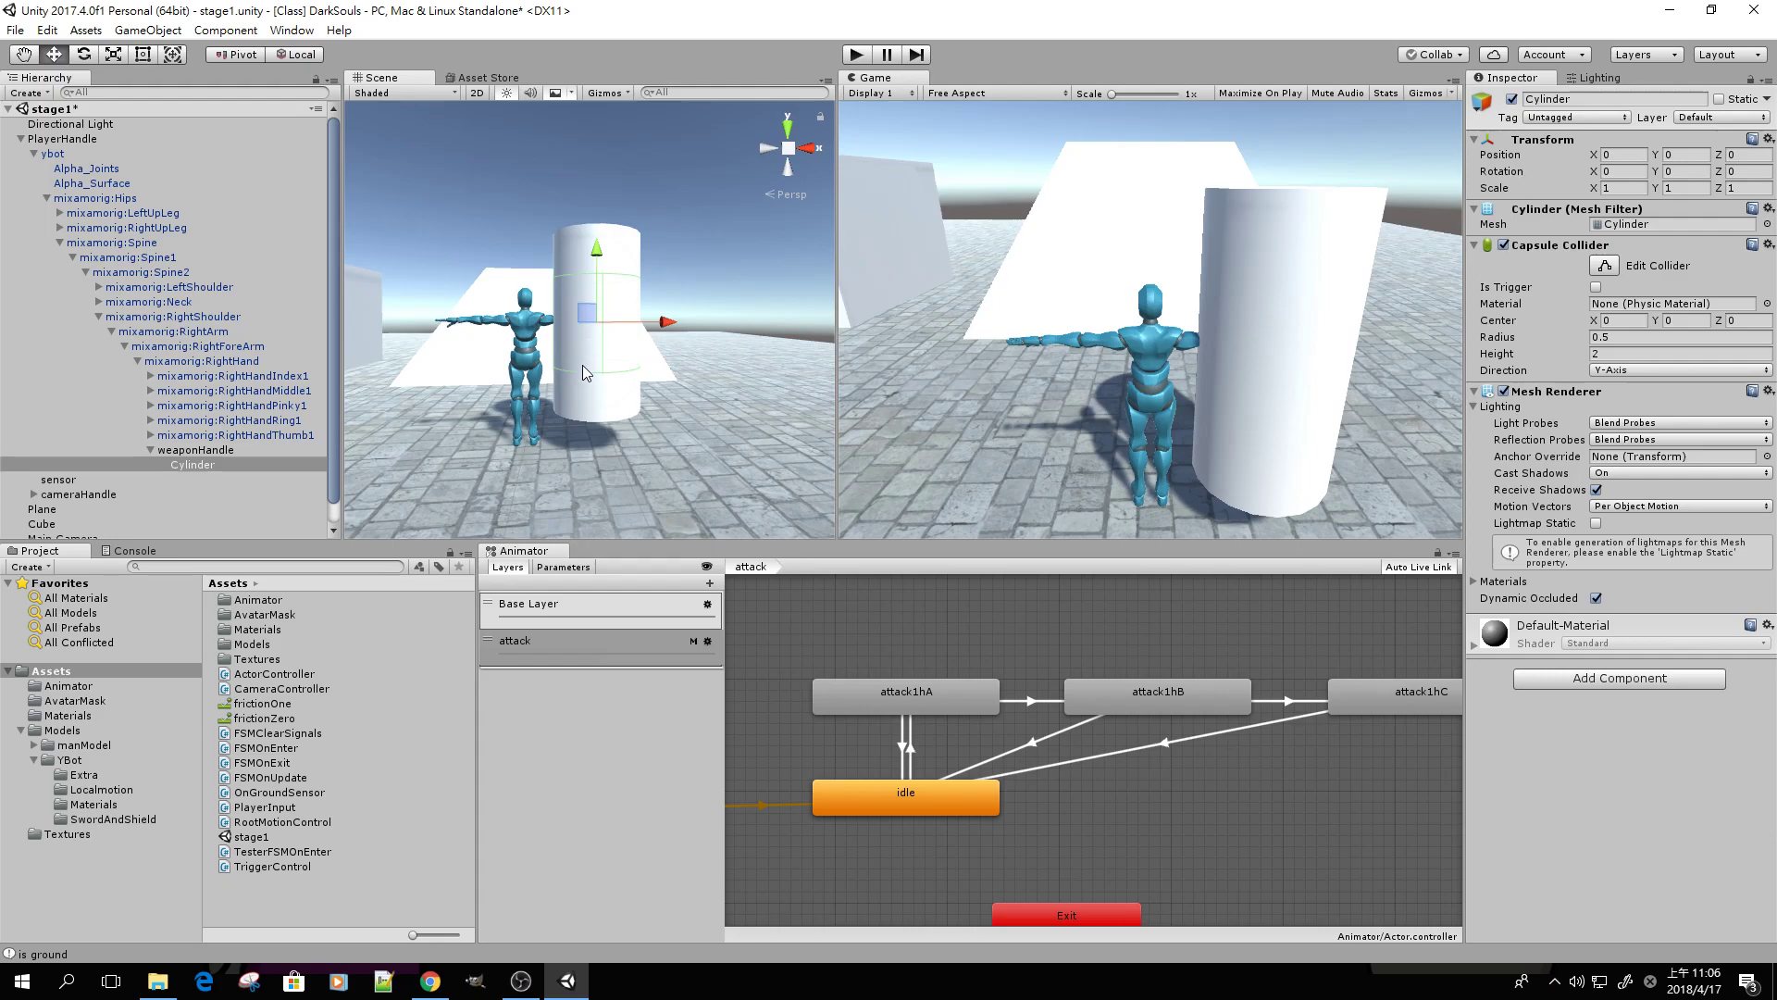
{"action": "left_click", "coordinate": [854, 55]}
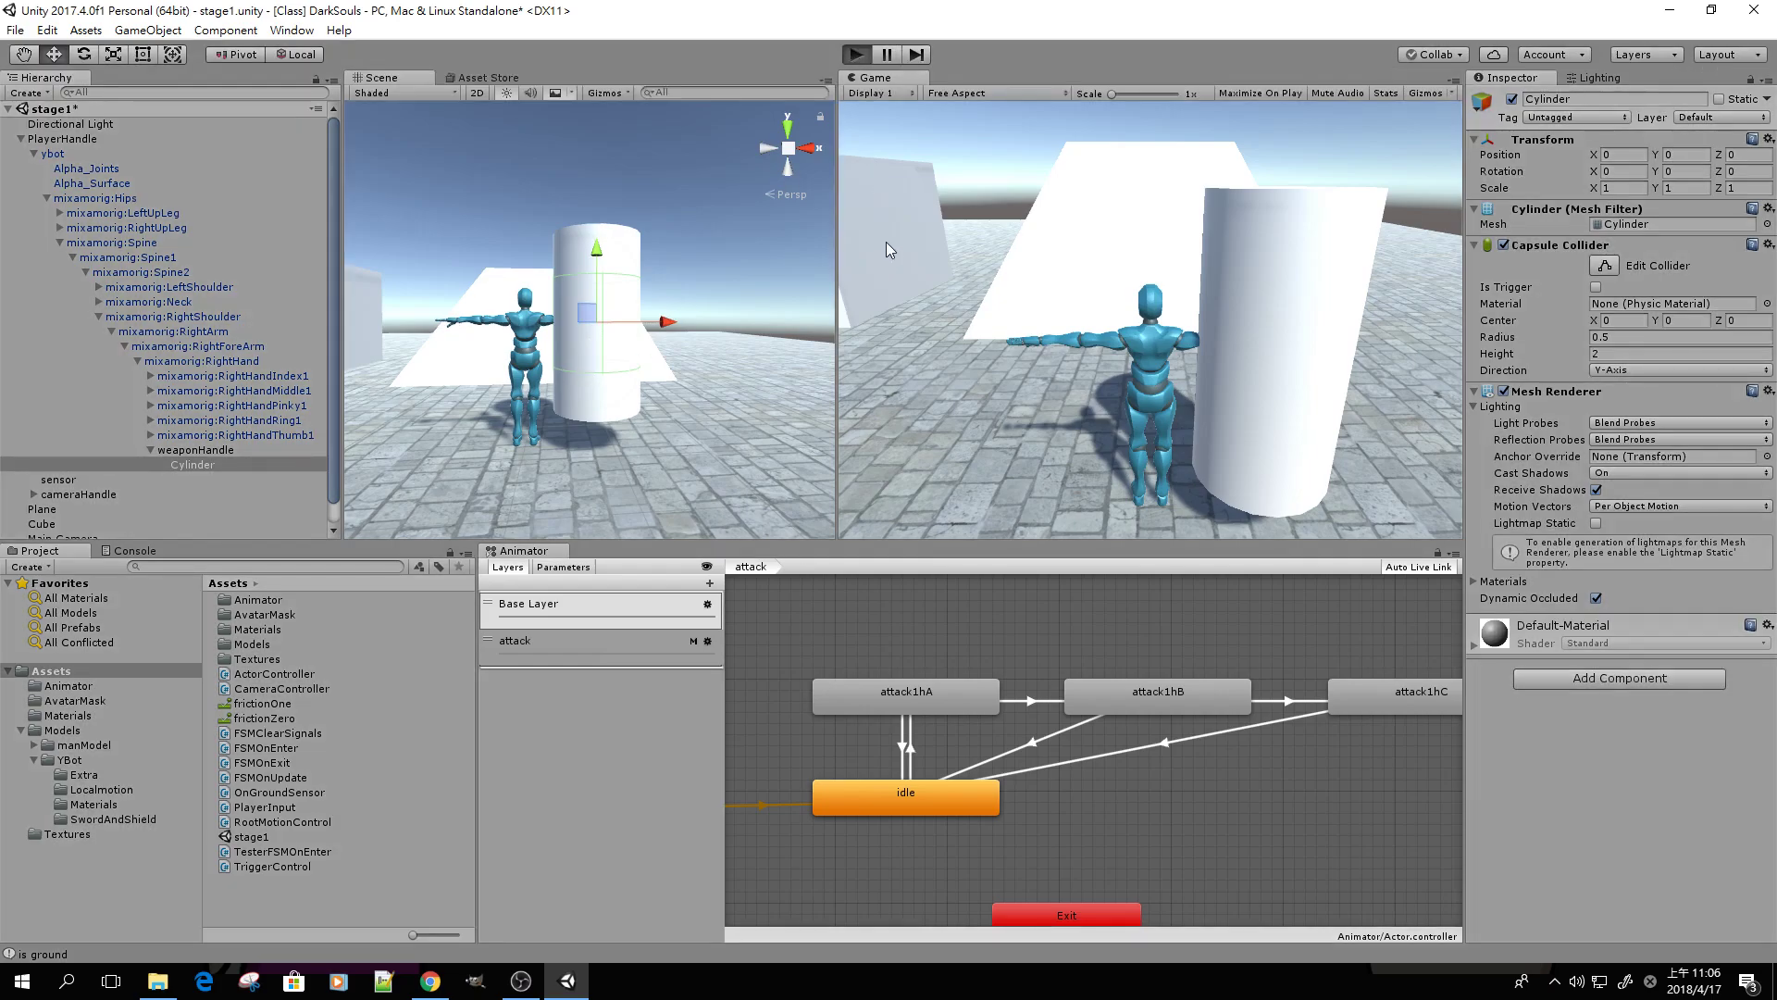
{"action": "key", "text": "j"}
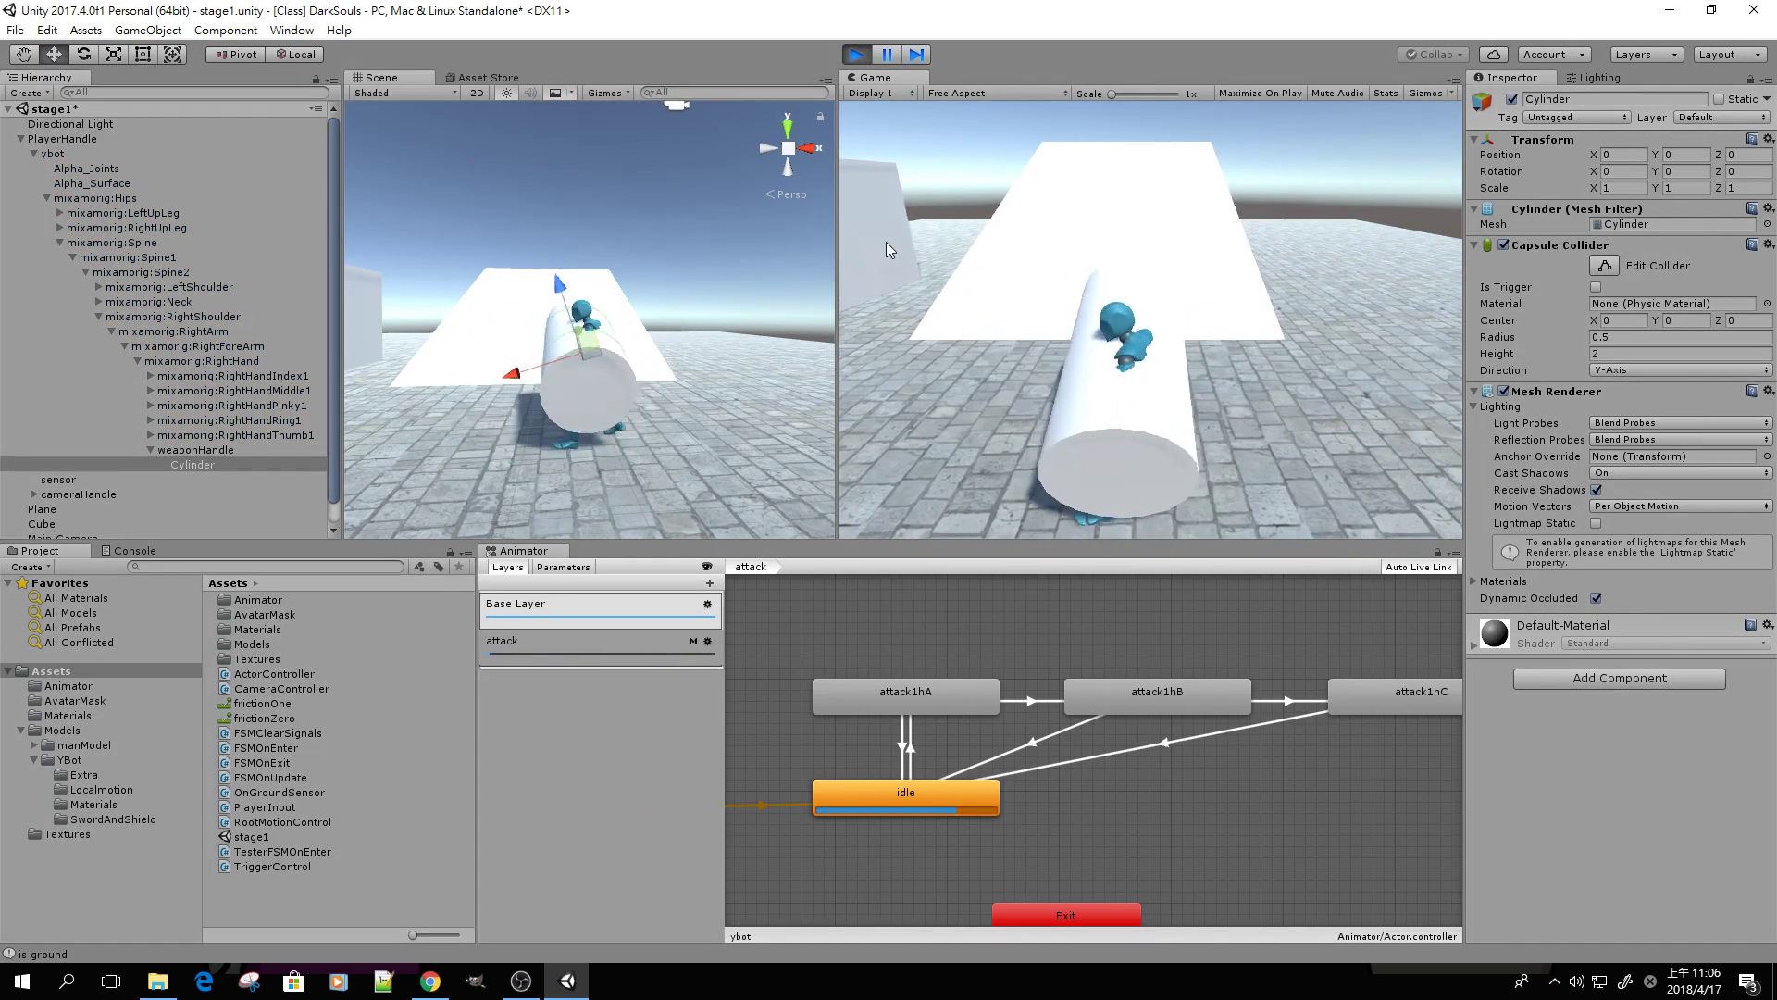
{"action": "key", "text": "j"}
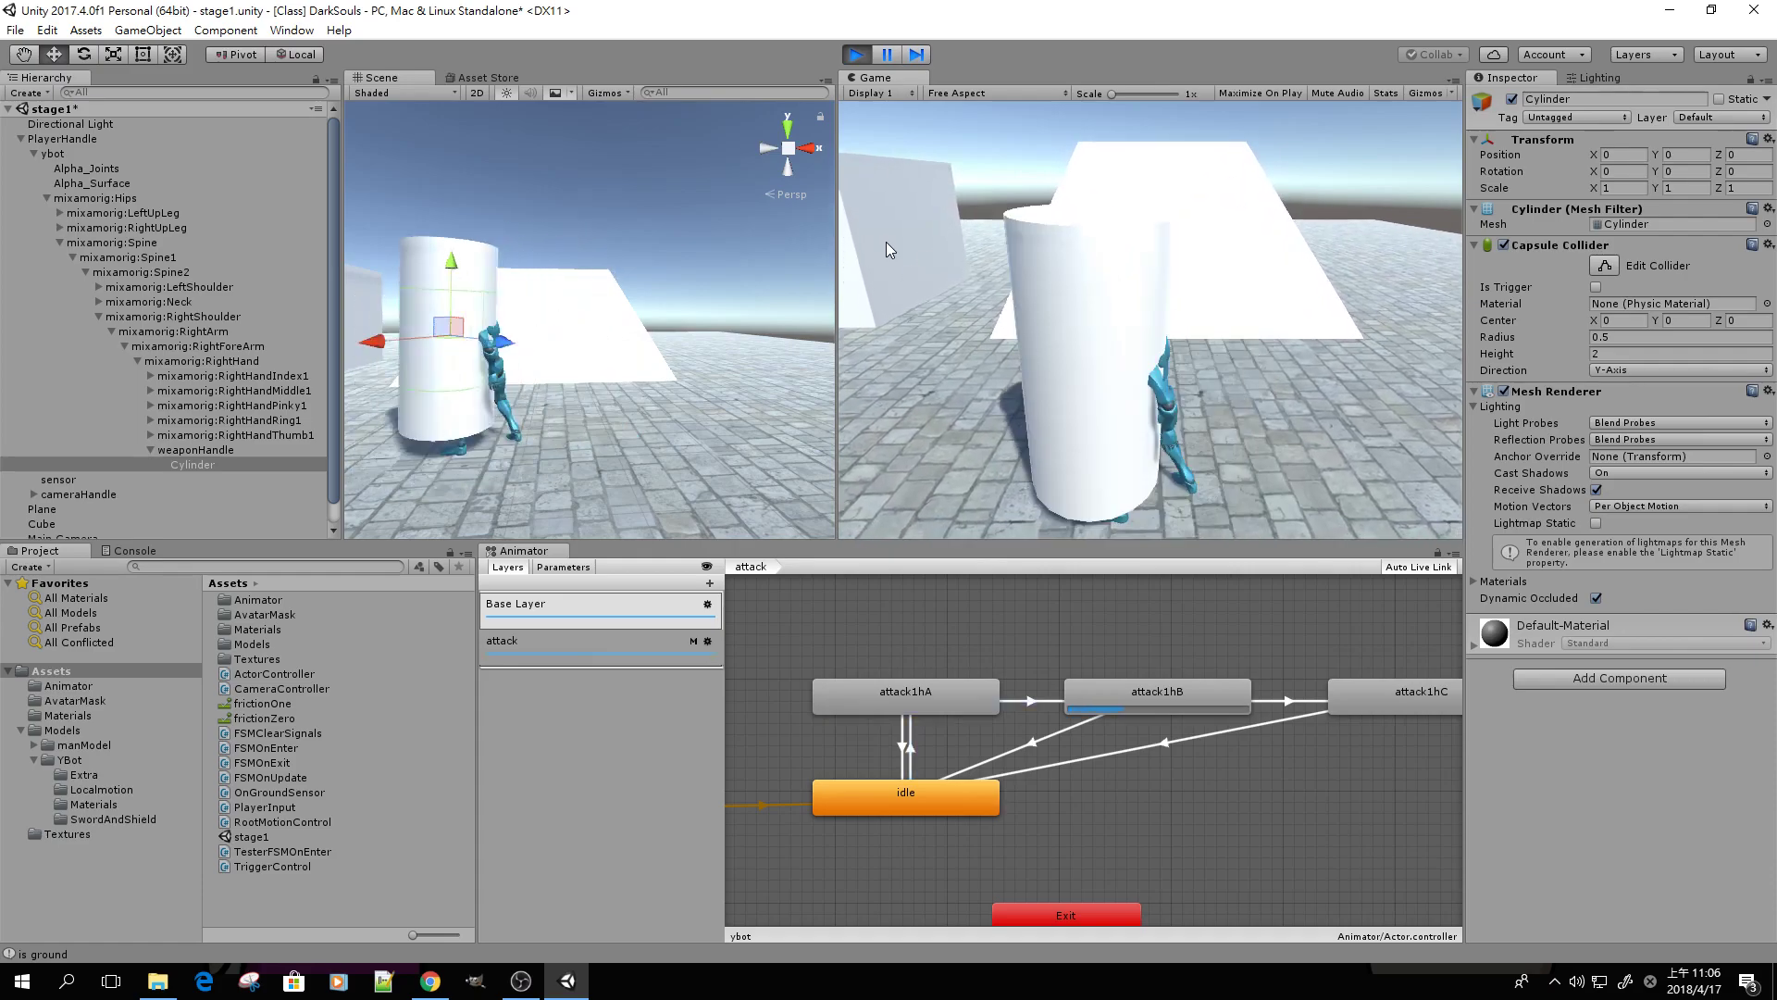
{"action": "key", "text": "j"}
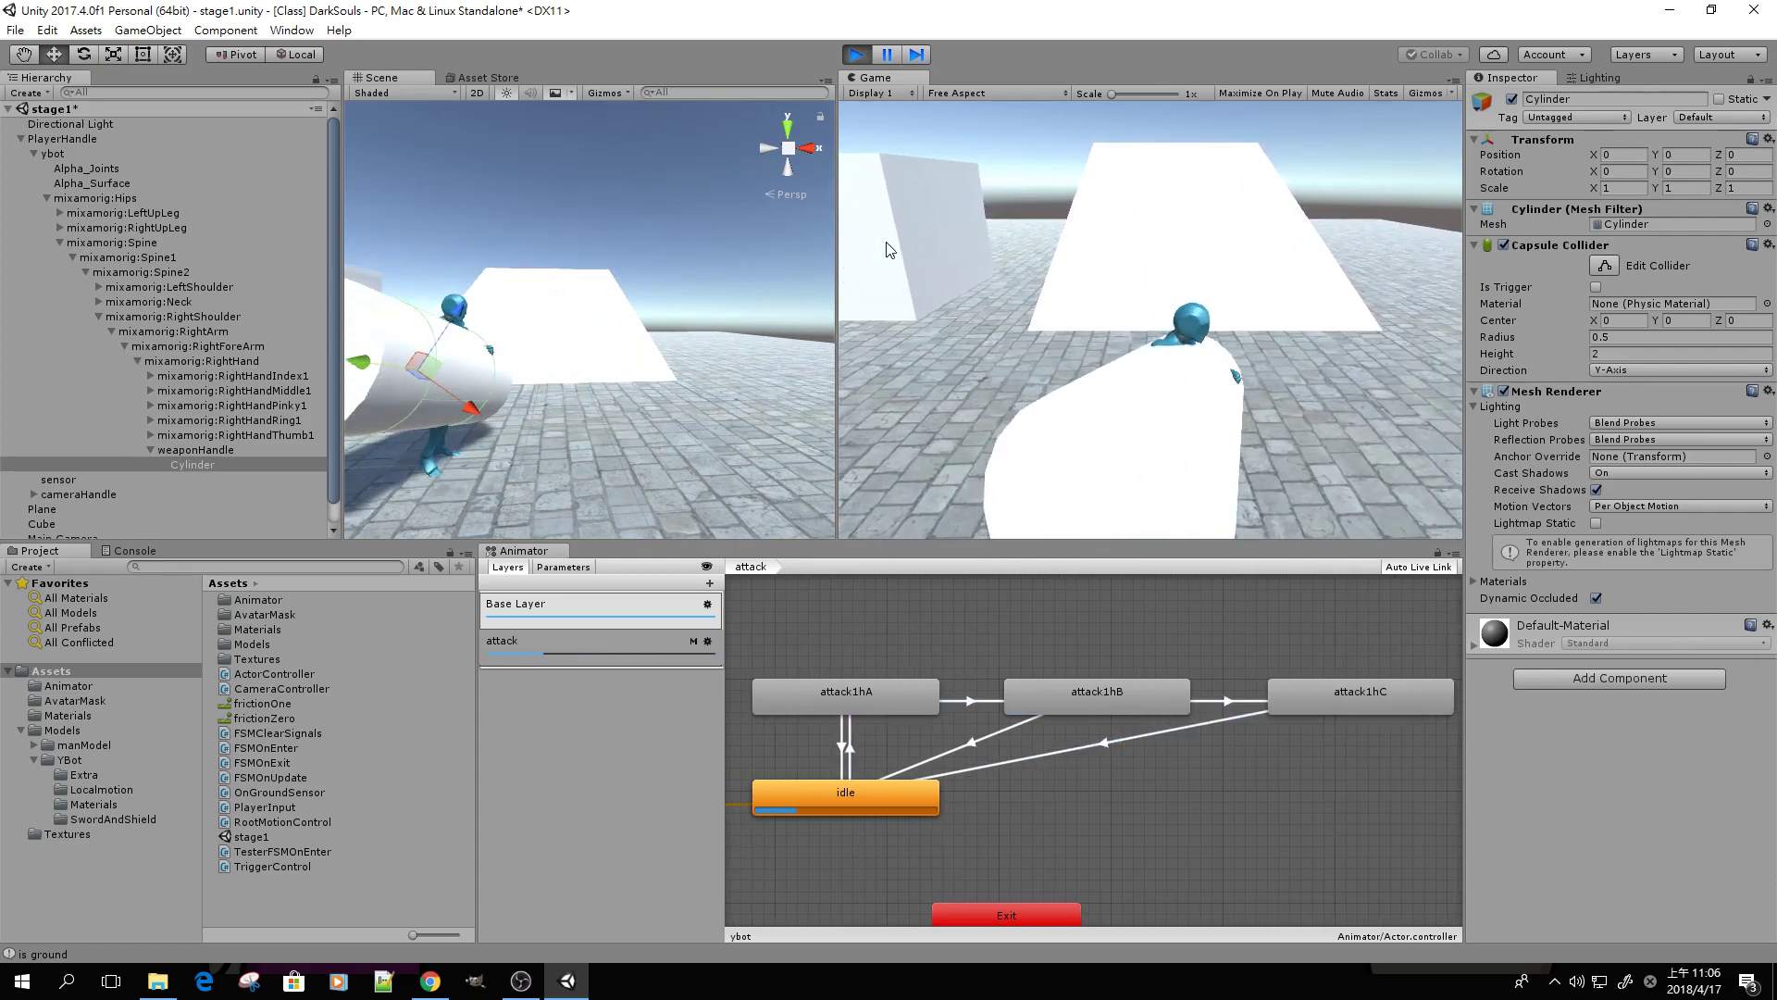
{"action": "key", "text": "j"}
{"action": "key", "text": "j"}
{"action": "key", "text": "j"}
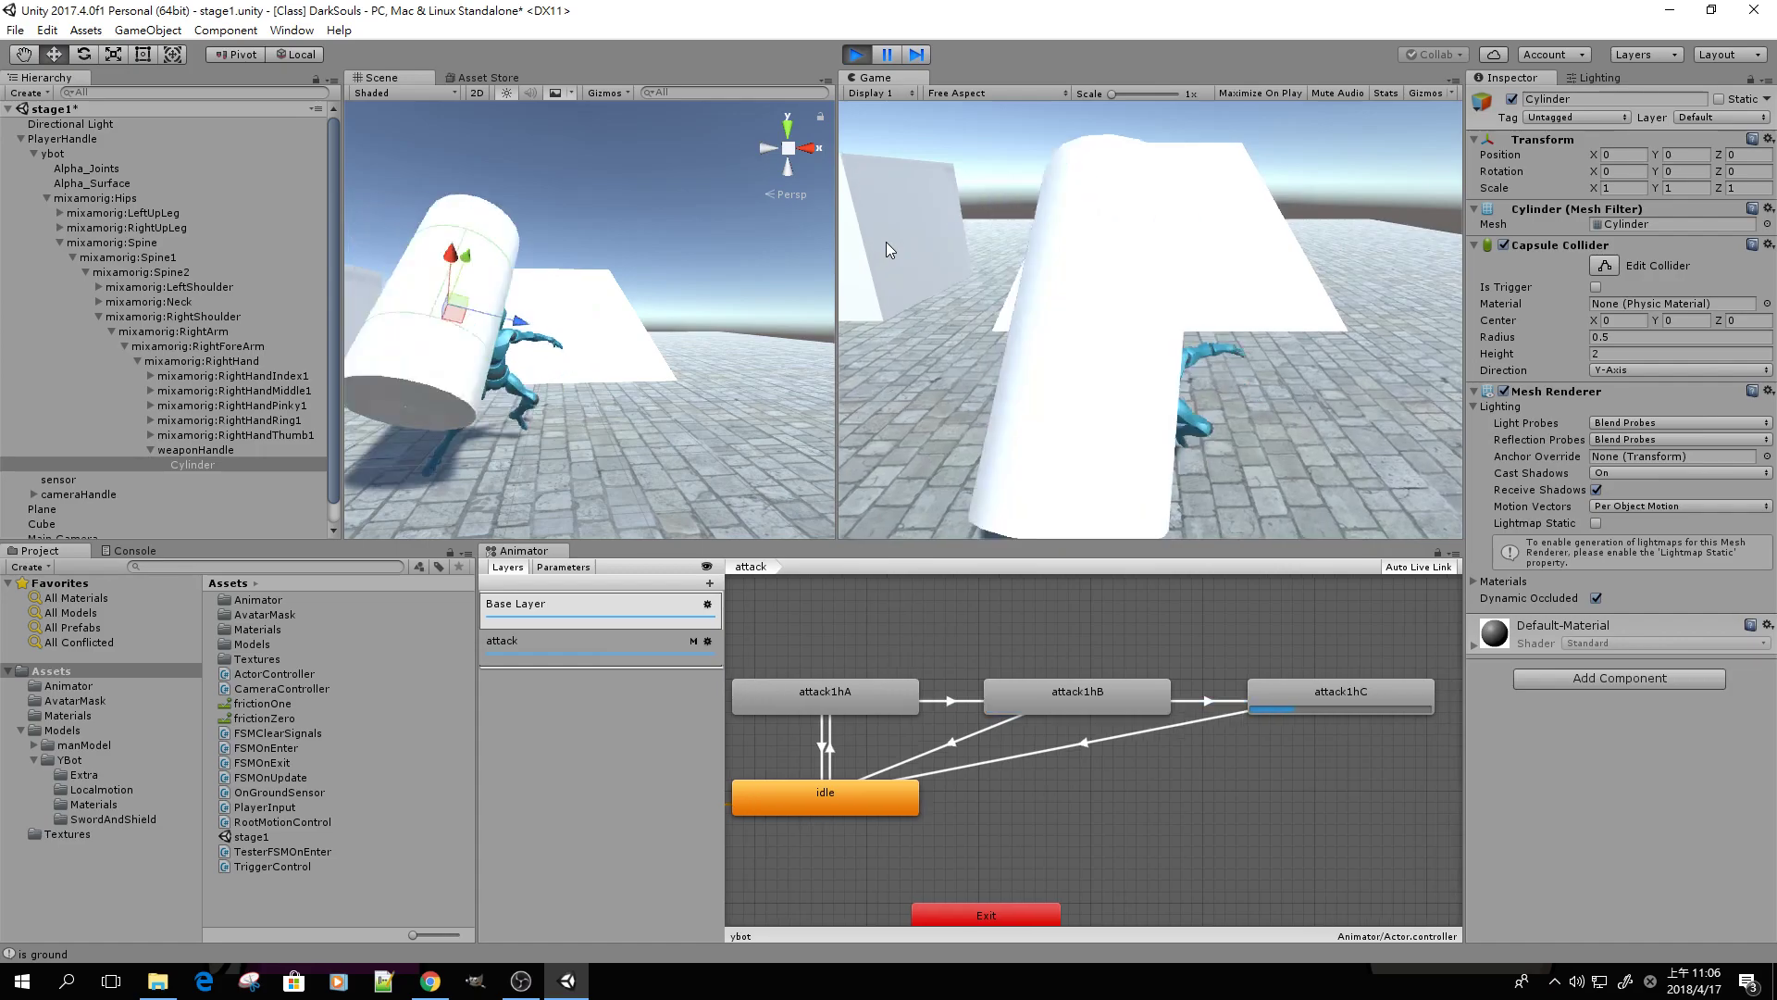
{"action": "left_click", "coordinate": [853, 56]}
Scale the cylinder into a long thin rod, about 0.049 on X and Z and 0.652 on Y
{"action": "scroll", "coordinate": [663, 320], "scroll_direction": "down", "scroll_amount": 3}
{"action": "left_click_drag", "start_coordinate": [659, 280], "coordinate": [602, 282], "text": "alt"}
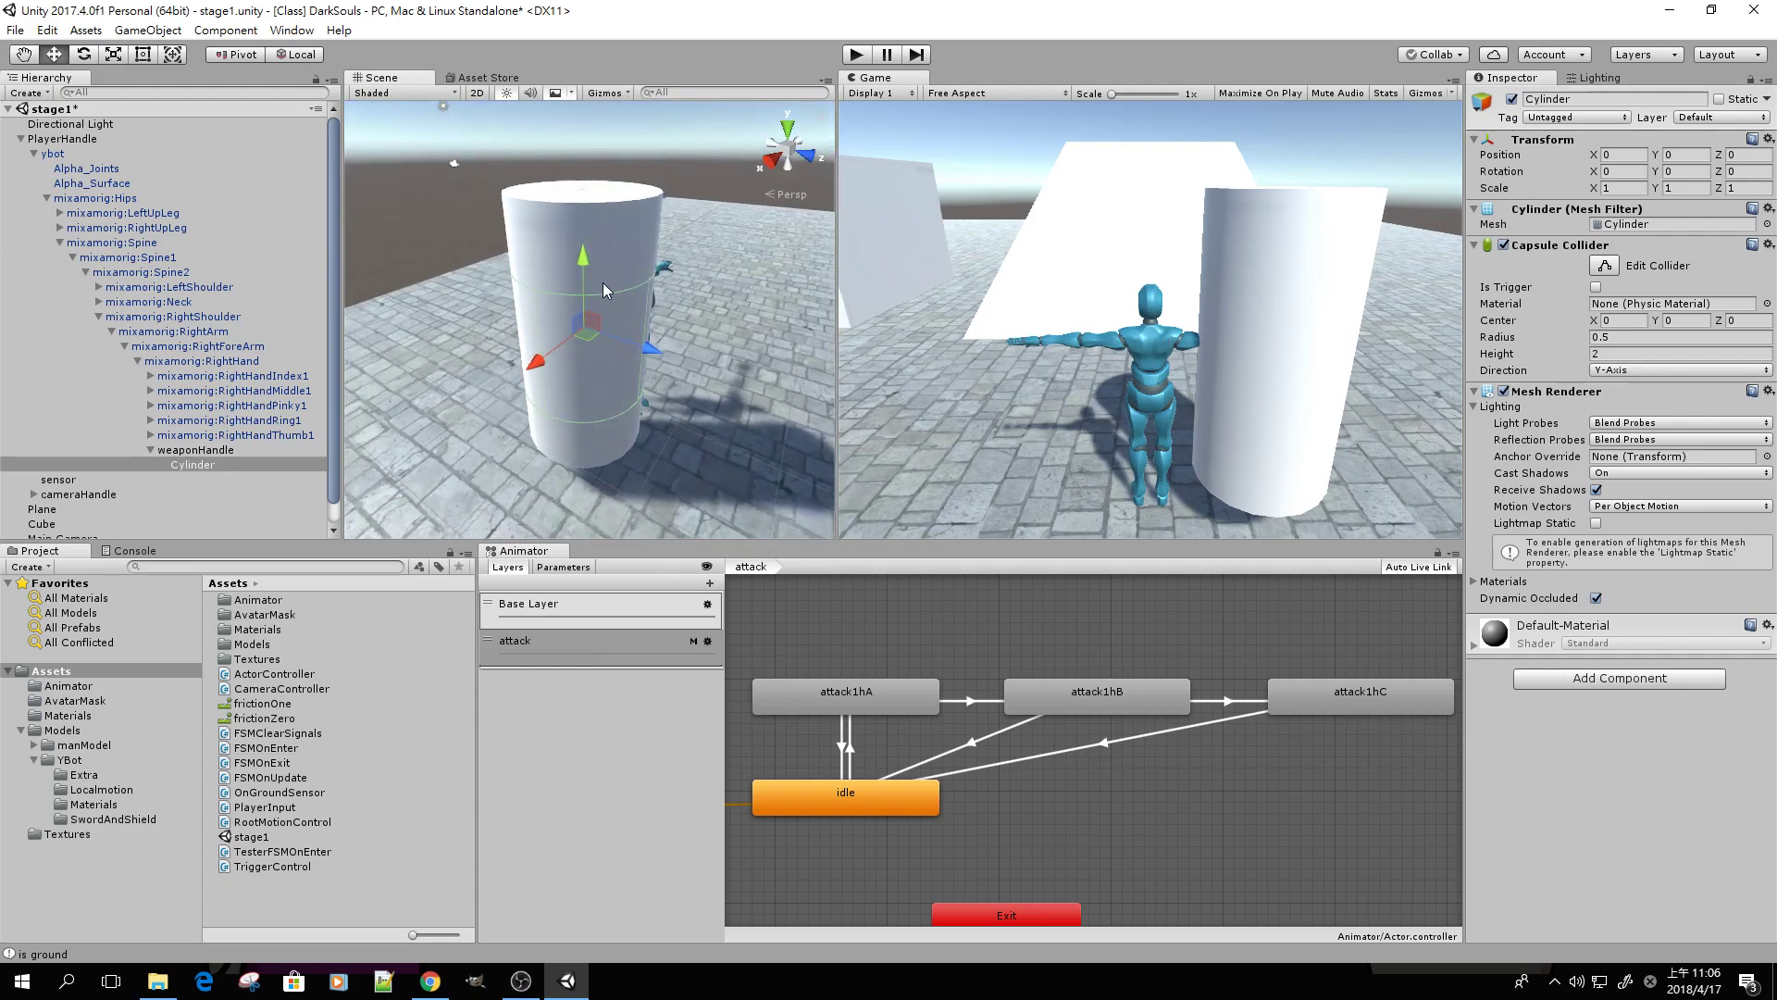
{"action": "key", "text": "r"}
{"action": "mouse_move", "coordinate": [585, 325]}
{"action": "left_mouse_down"}
{"action": "mouse_move", "coordinate": [531, 362]}
{"action": "mouse_move", "coordinate": [569, 348]}
{"action": "left_mouse_up"}
{"action": "left_click_drag", "start_coordinate": [581, 256], "coordinate": [598, 129]}
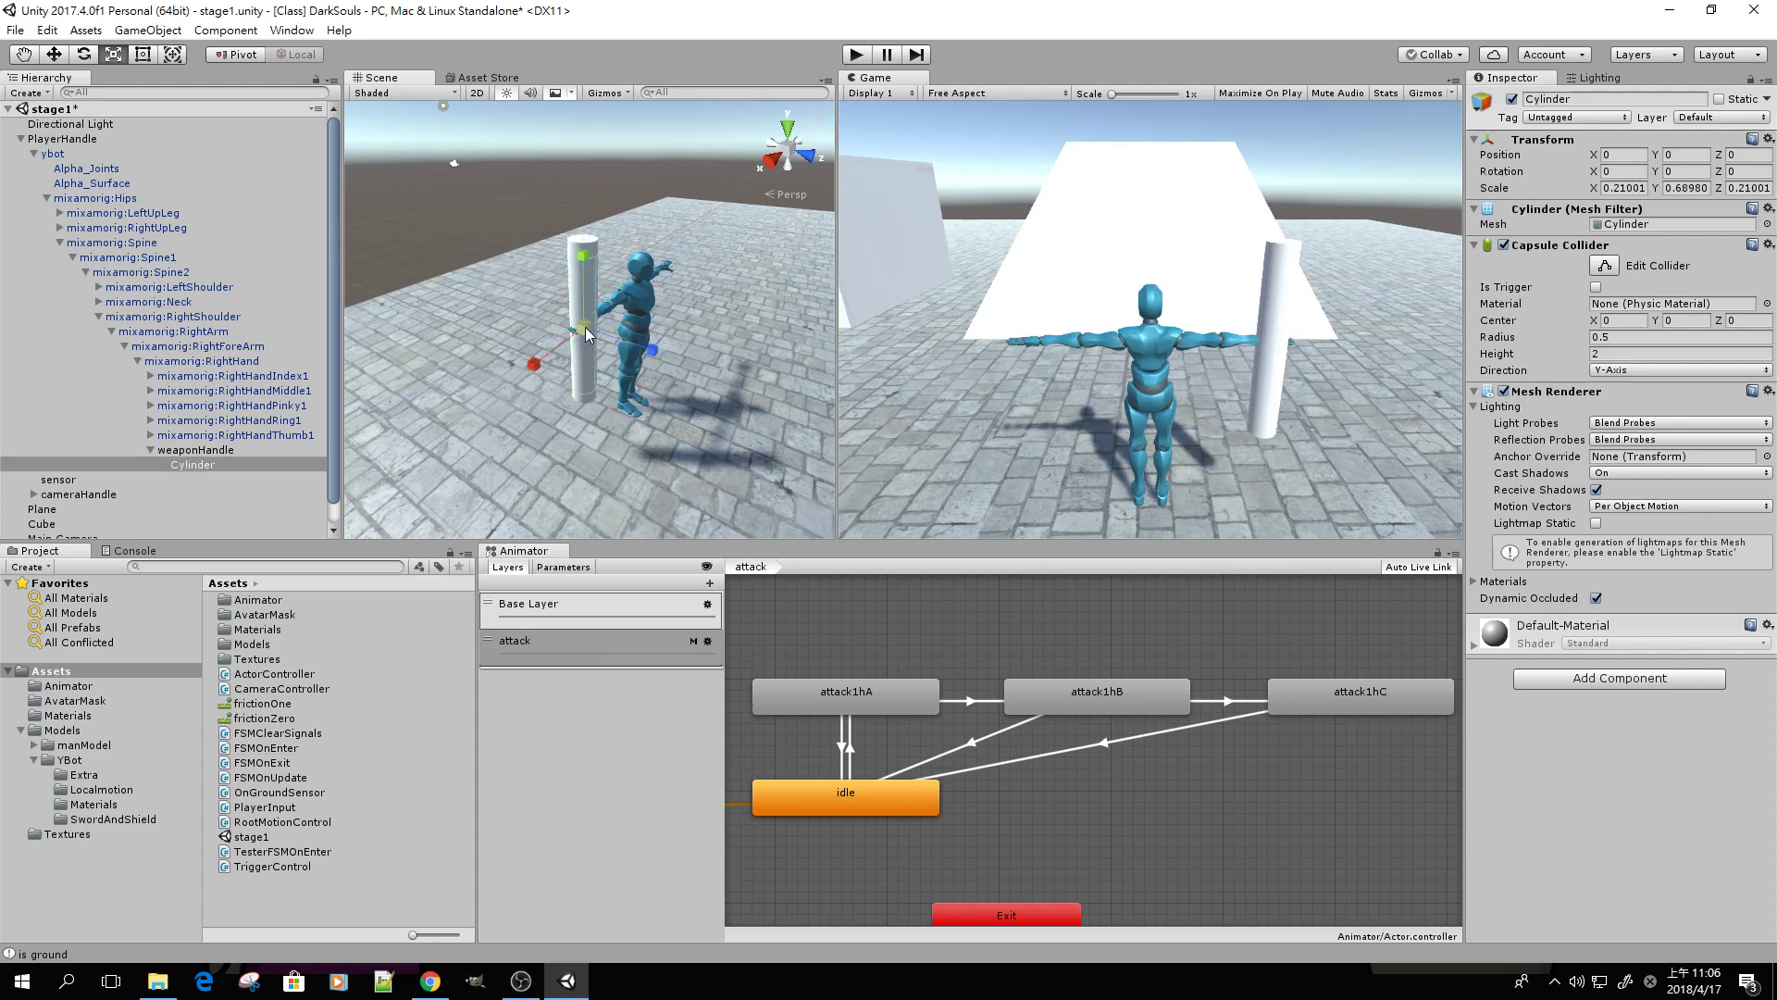
{"action": "left_click_drag", "start_coordinate": [584, 333], "coordinate": [548, 363]}
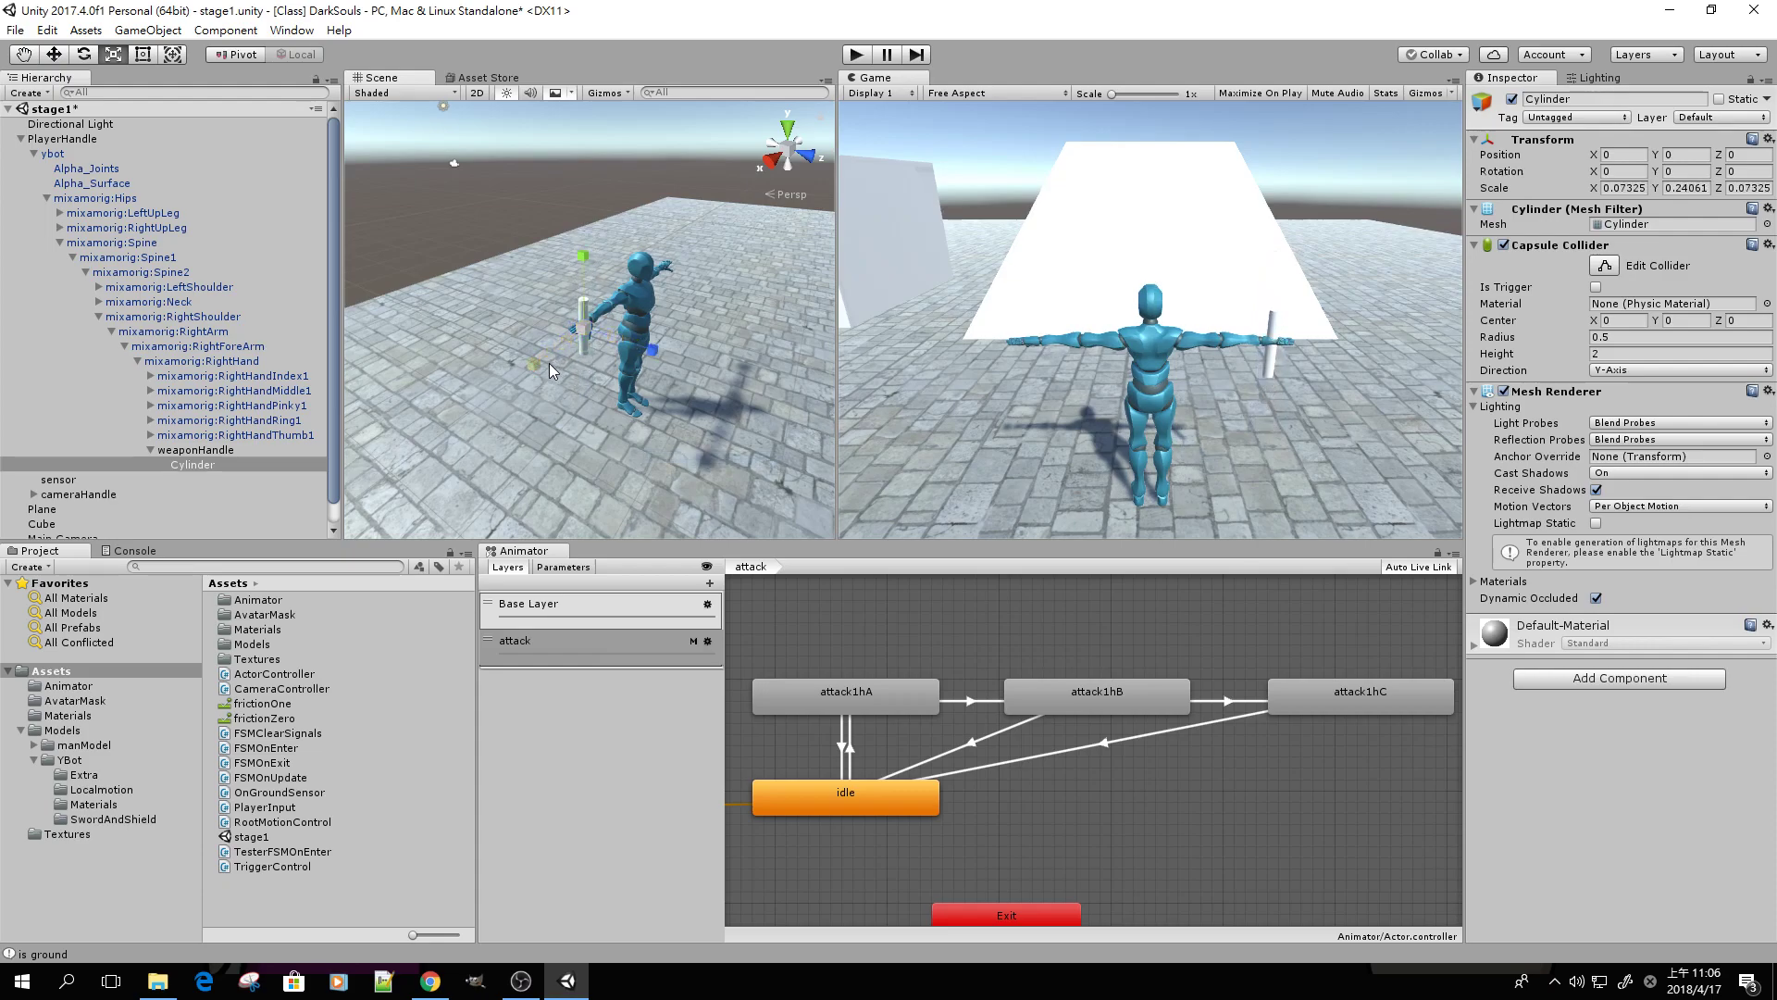
{"action": "left_click_drag", "start_coordinate": [589, 294], "coordinate": [592, 147]}
{"action": "left_click_drag", "start_coordinate": [587, 329], "coordinate": [567, 347]}
{"action": "left_click_drag", "start_coordinate": [582, 281], "coordinate": [585, 241]}
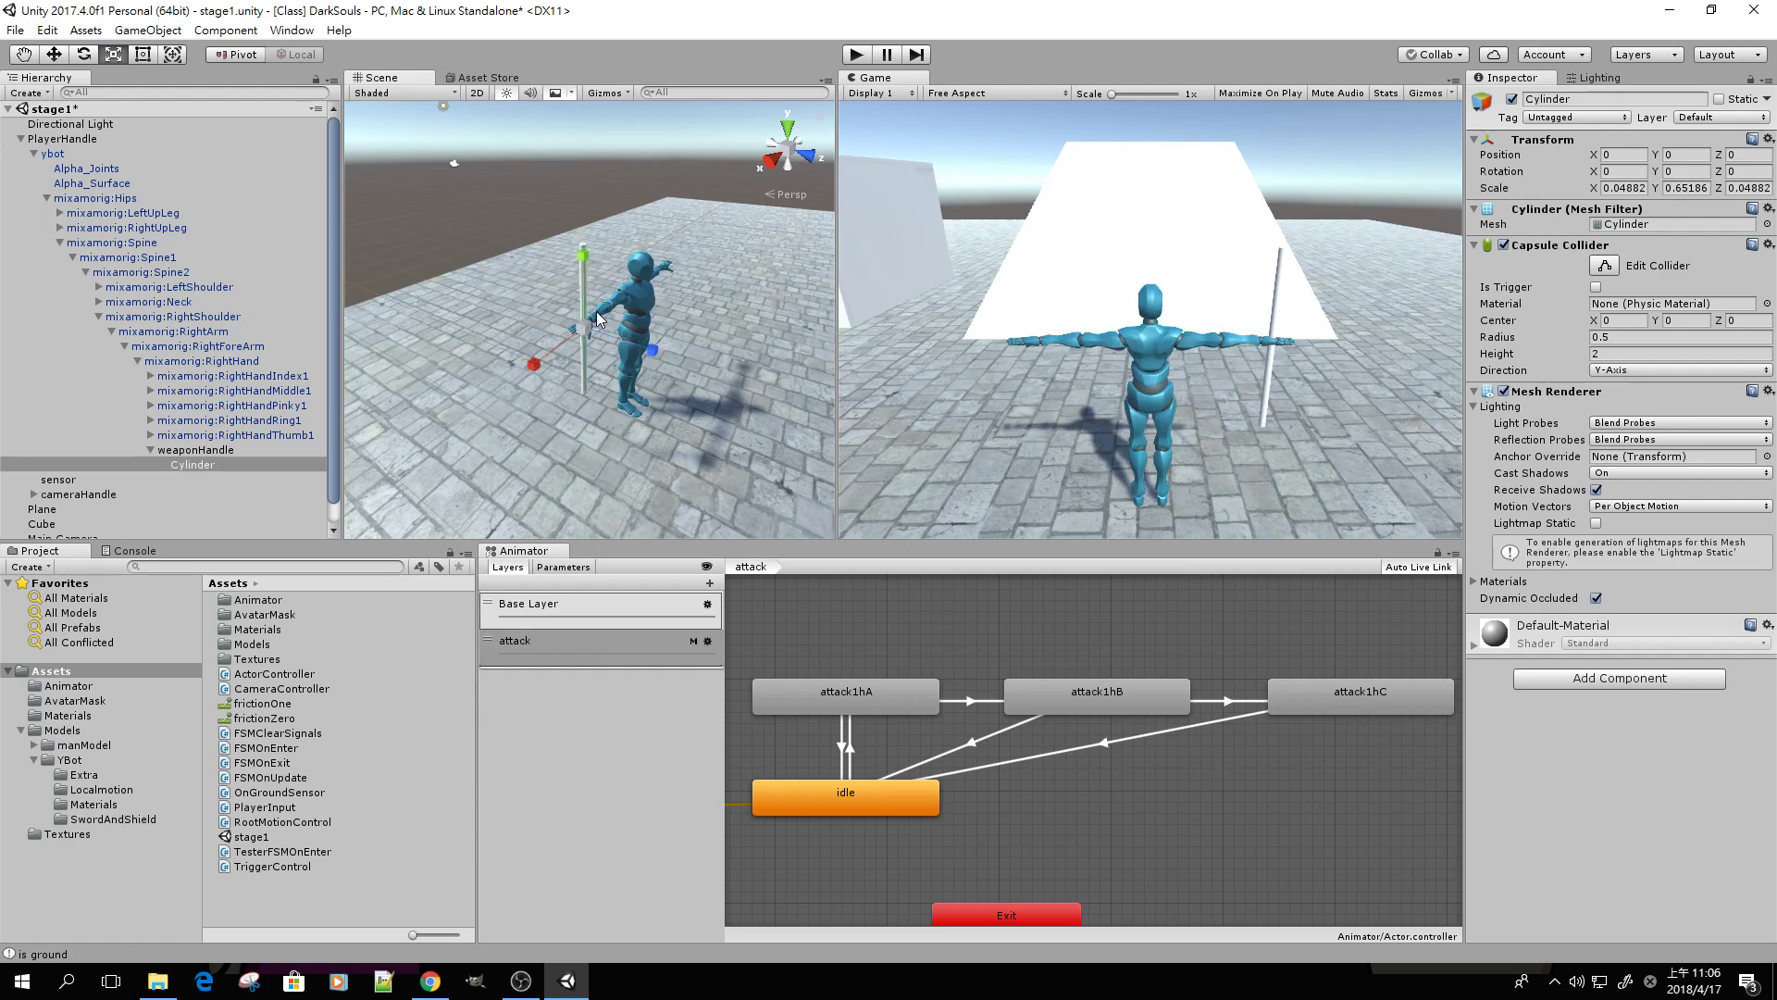
Rotate the cylinder 90 degrees about its X axis so it lies horizontally, pointing forward from the right hand
{"action": "left_click_drag", "start_coordinate": [592, 320], "coordinate": [628, 338], "text": "alt"}
{"action": "key", "text": "w"}
{"action": "key", "text": "e"}
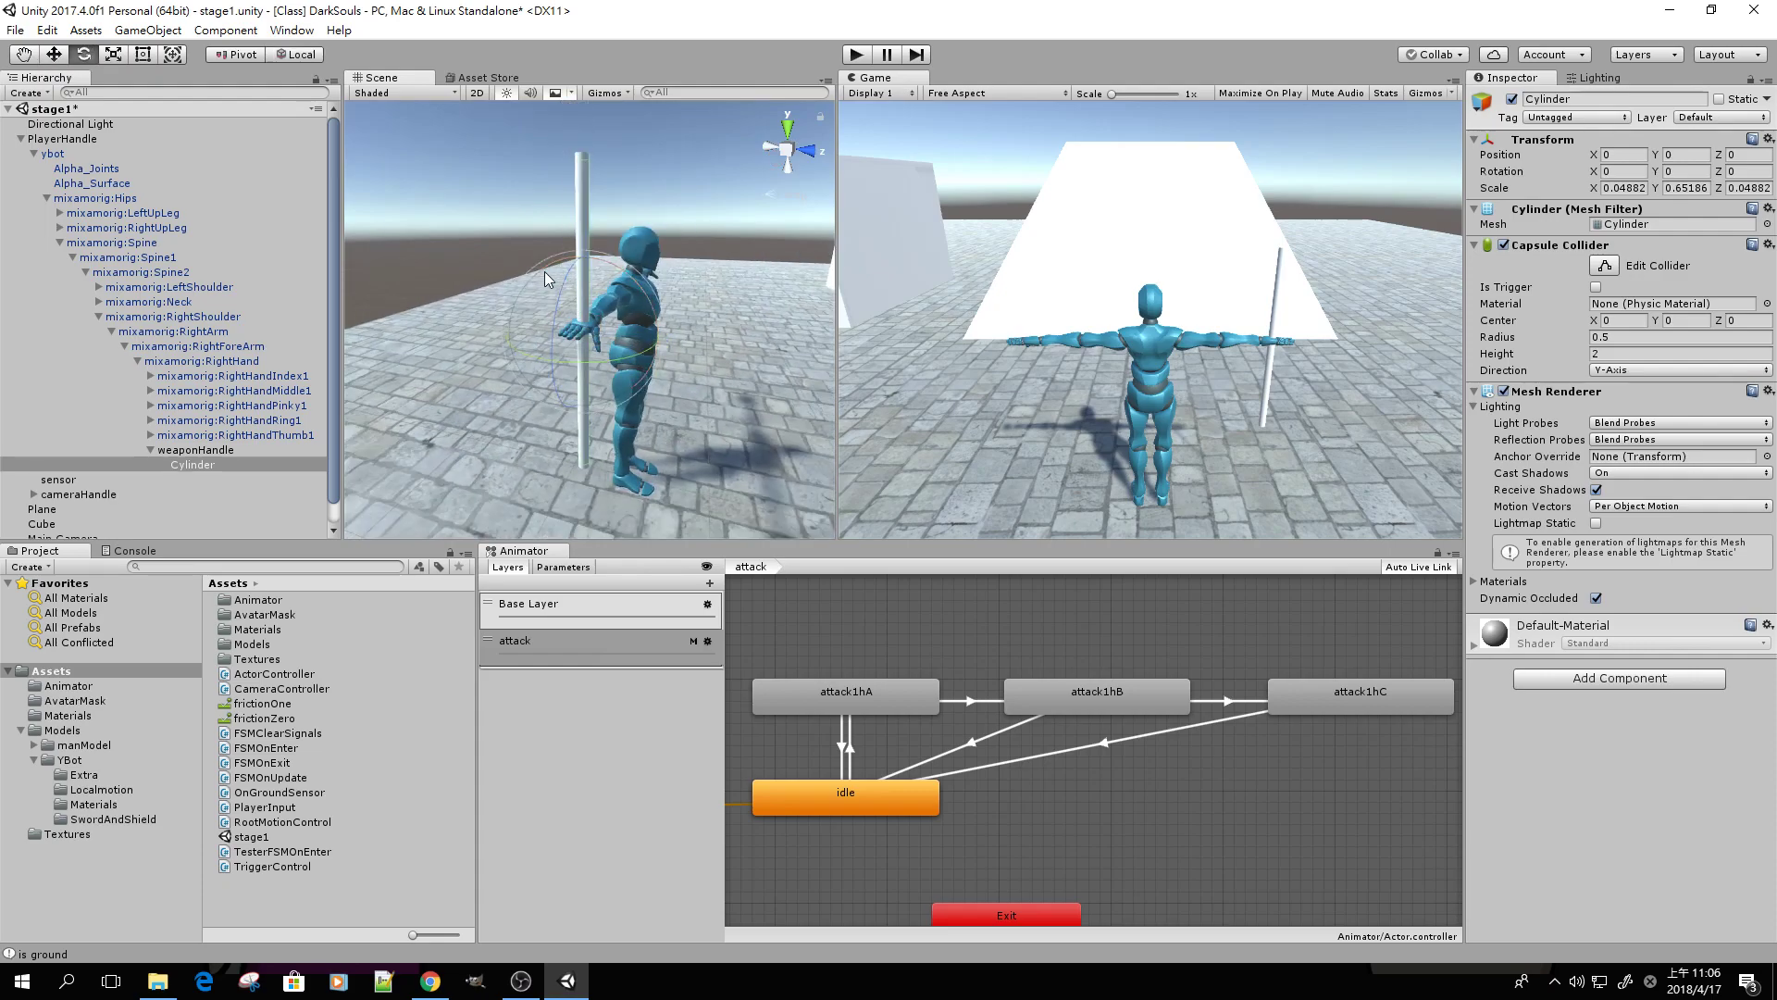
{"action": "left_click_drag", "start_coordinate": [544, 271], "coordinate": [692, 311], "text": "ctrl"}
{"action": "left_click_drag", "start_coordinate": [749, 380], "coordinate": [842, 398], "text": "ctrl"}
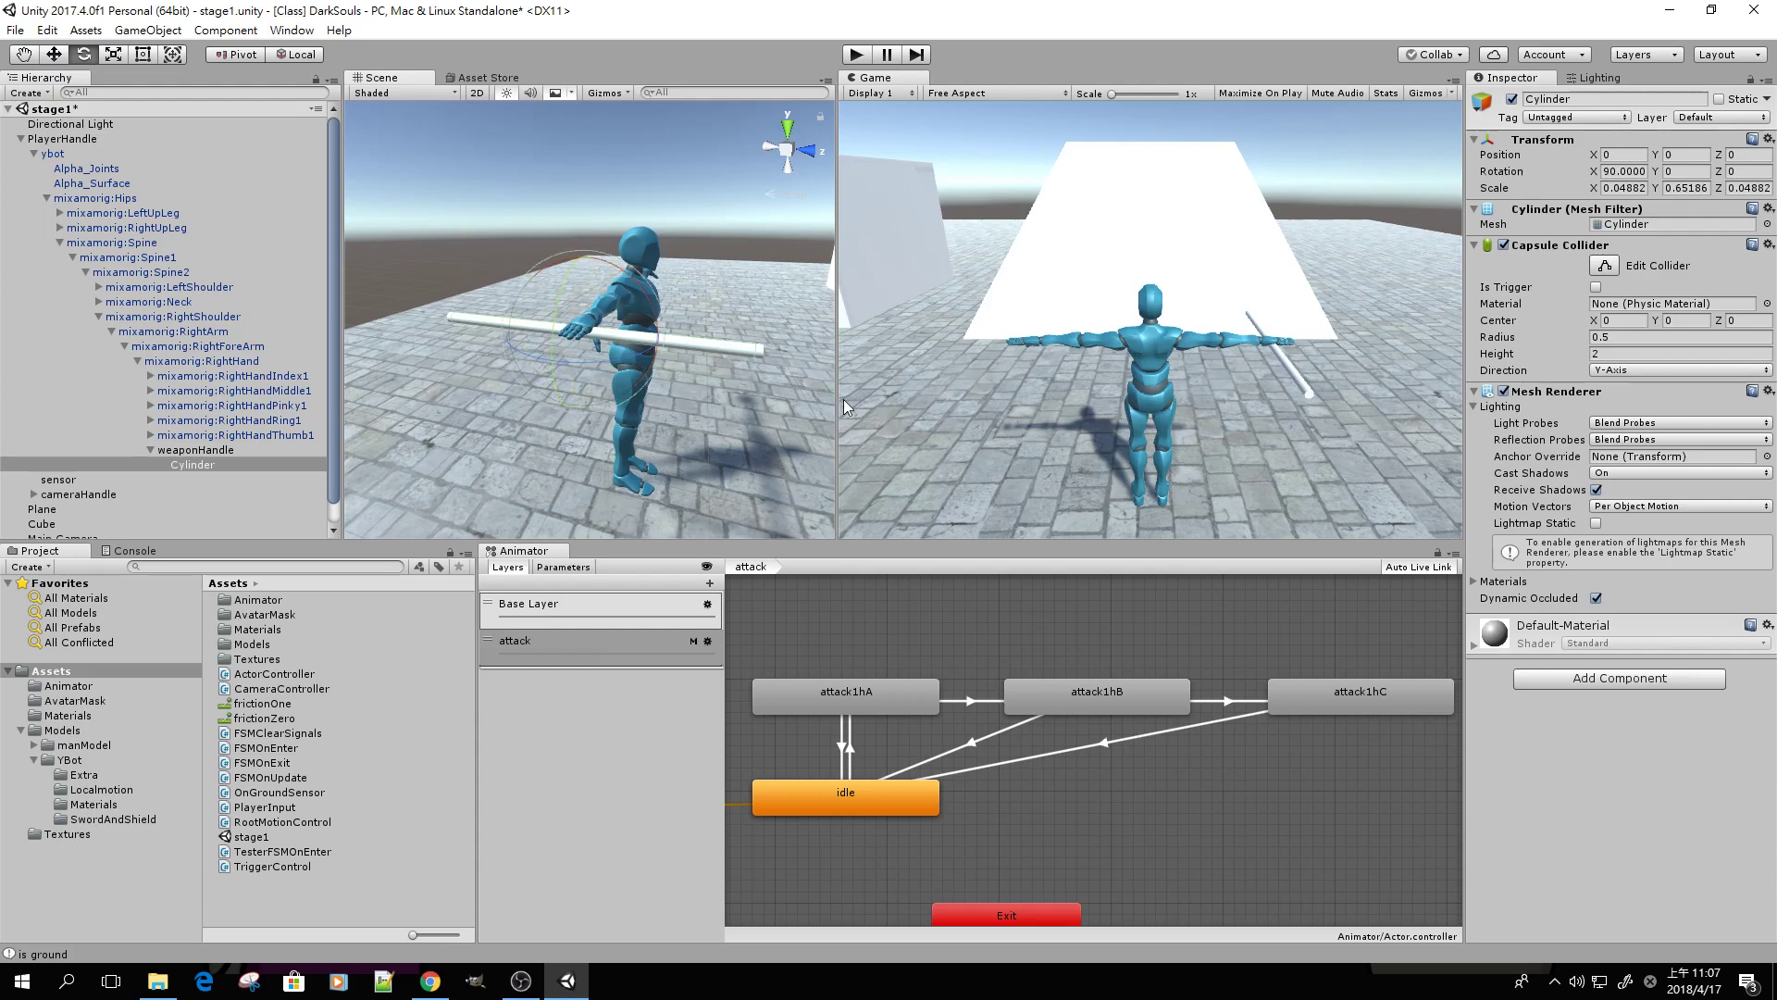
Slide the cylinder forward along its length to about Z 0.321 and shorten it to a Y scale of about 0.559
{"action": "key", "text": "w"}
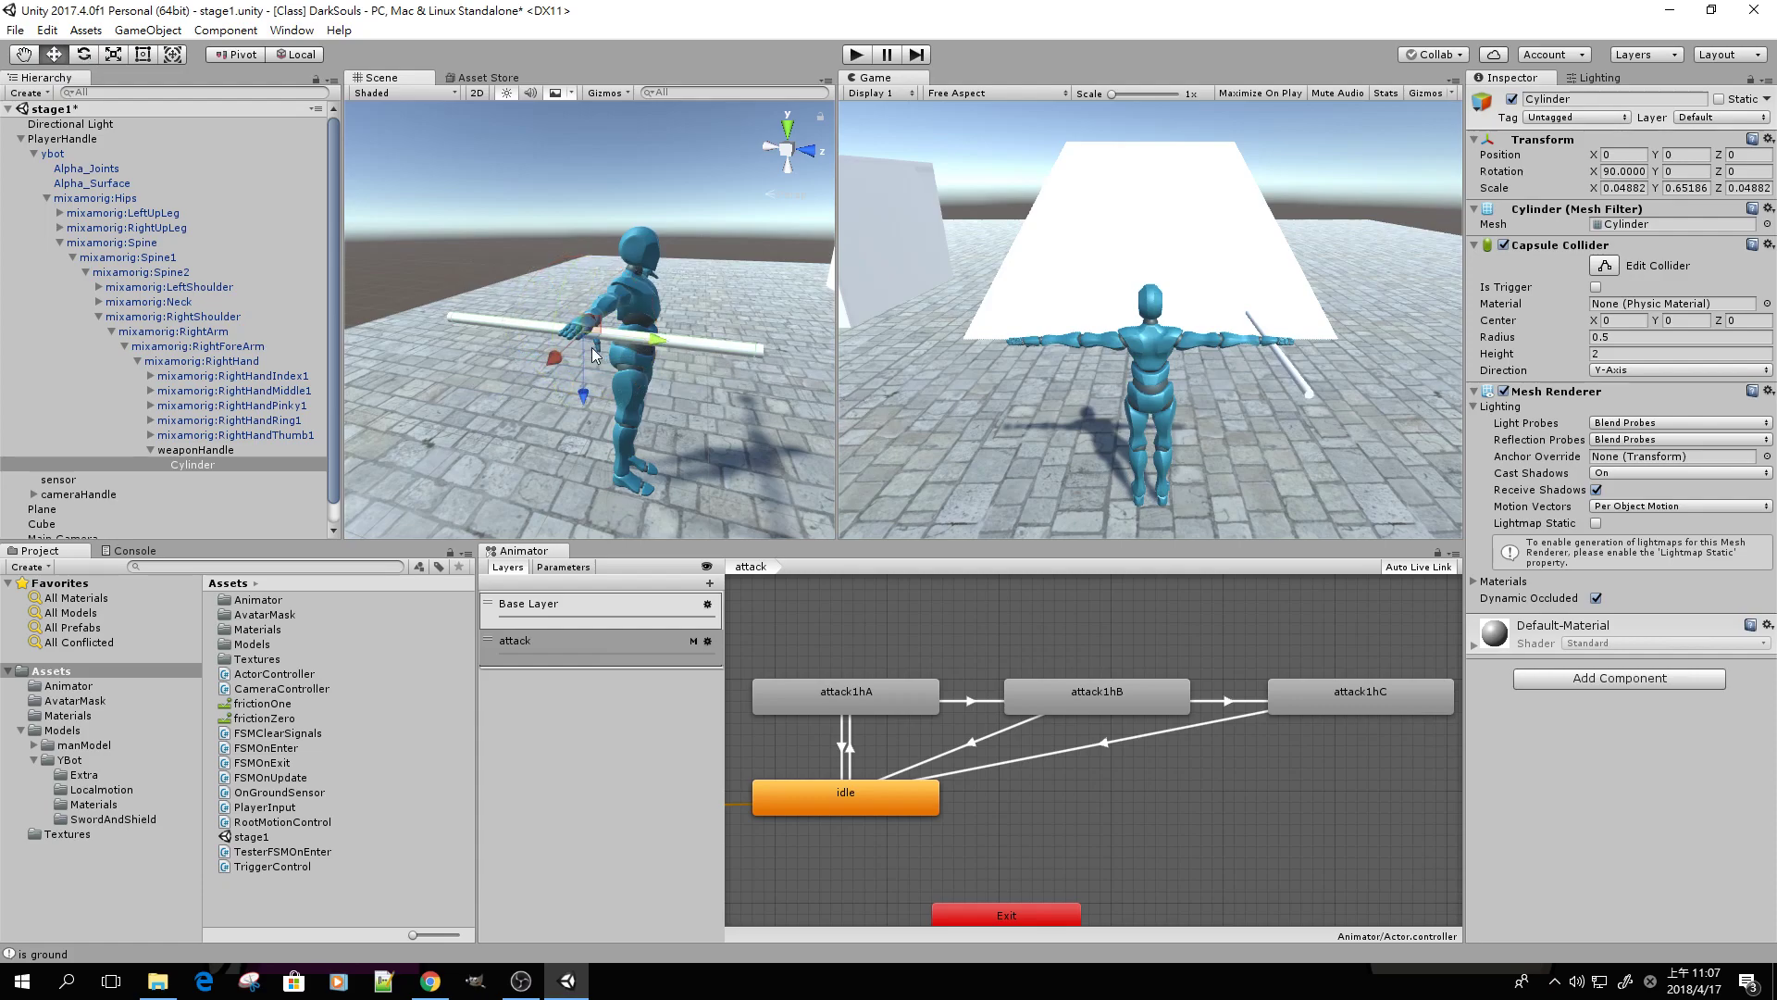
{"action": "left_click_drag", "start_coordinate": [652, 341], "coordinate": [726, 342]}
{"action": "scroll", "coordinate": [707, 351], "scroll_direction": "down", "scroll_amount": 2}
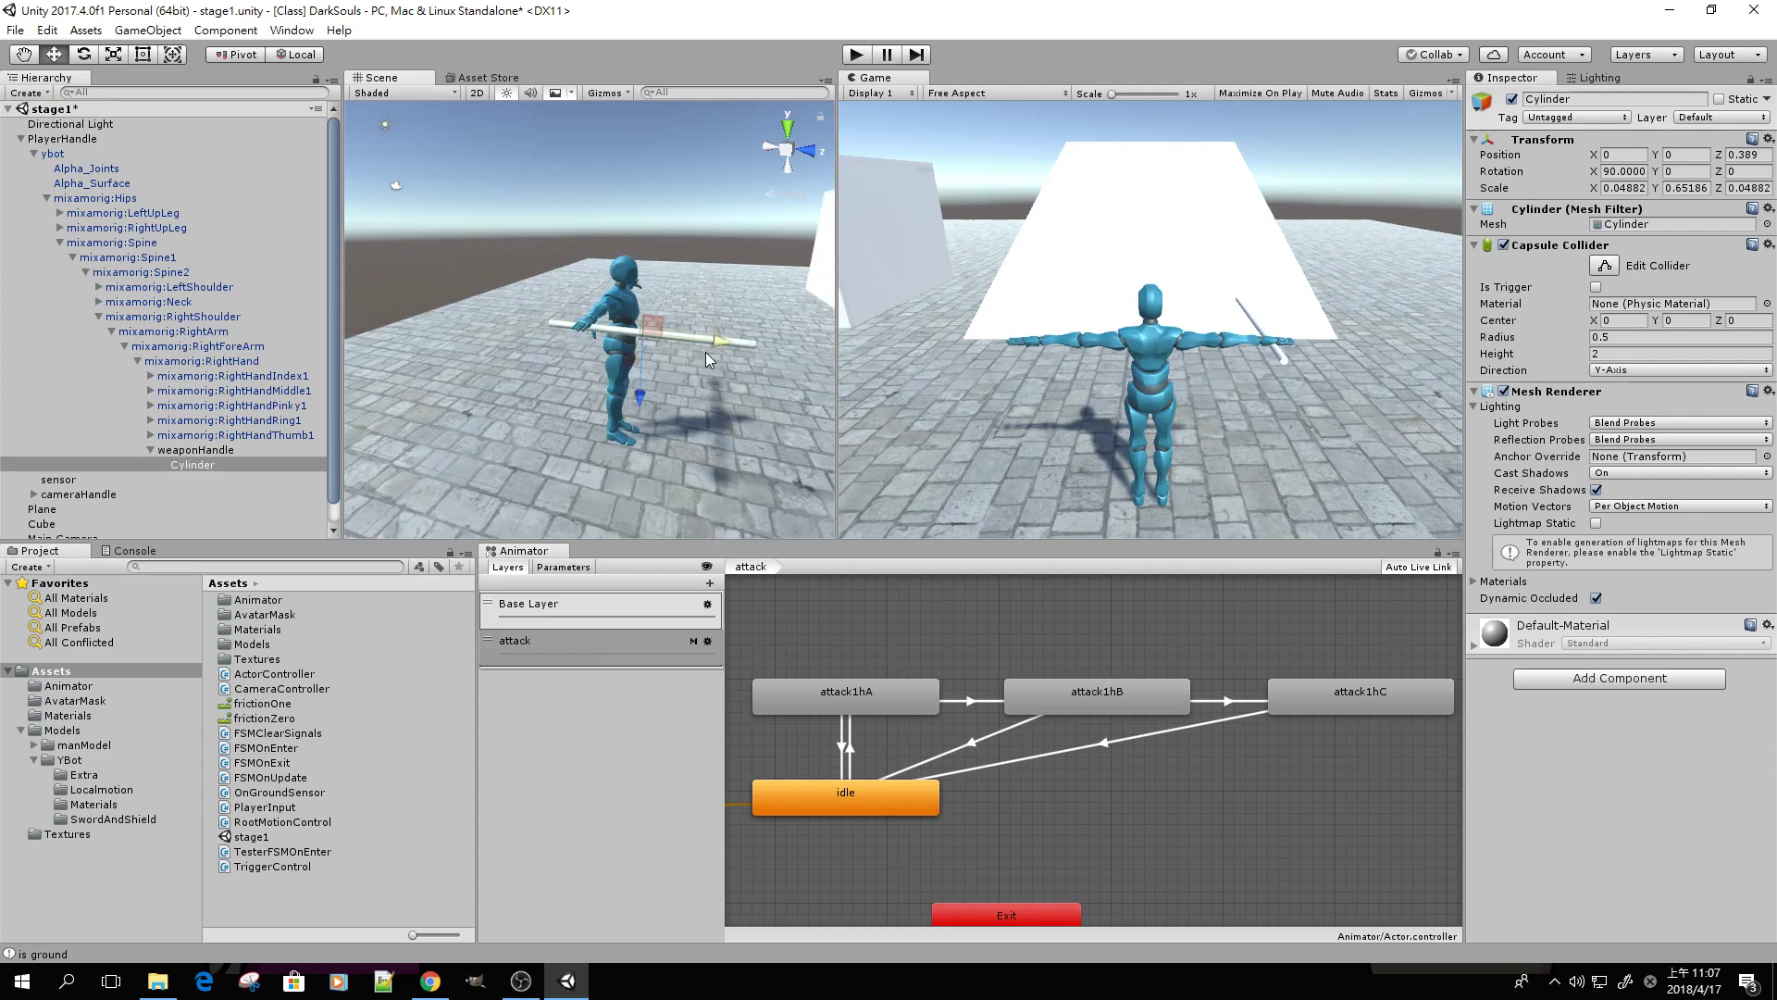
{"action": "key", "text": "r"}
{"action": "left_click_drag", "start_coordinate": [713, 342], "coordinate": [708, 341]}
{"action": "key", "text": "w"}
{"action": "scroll", "coordinate": [664, 293], "scroll_direction": "up", "scroll_amount": 5}
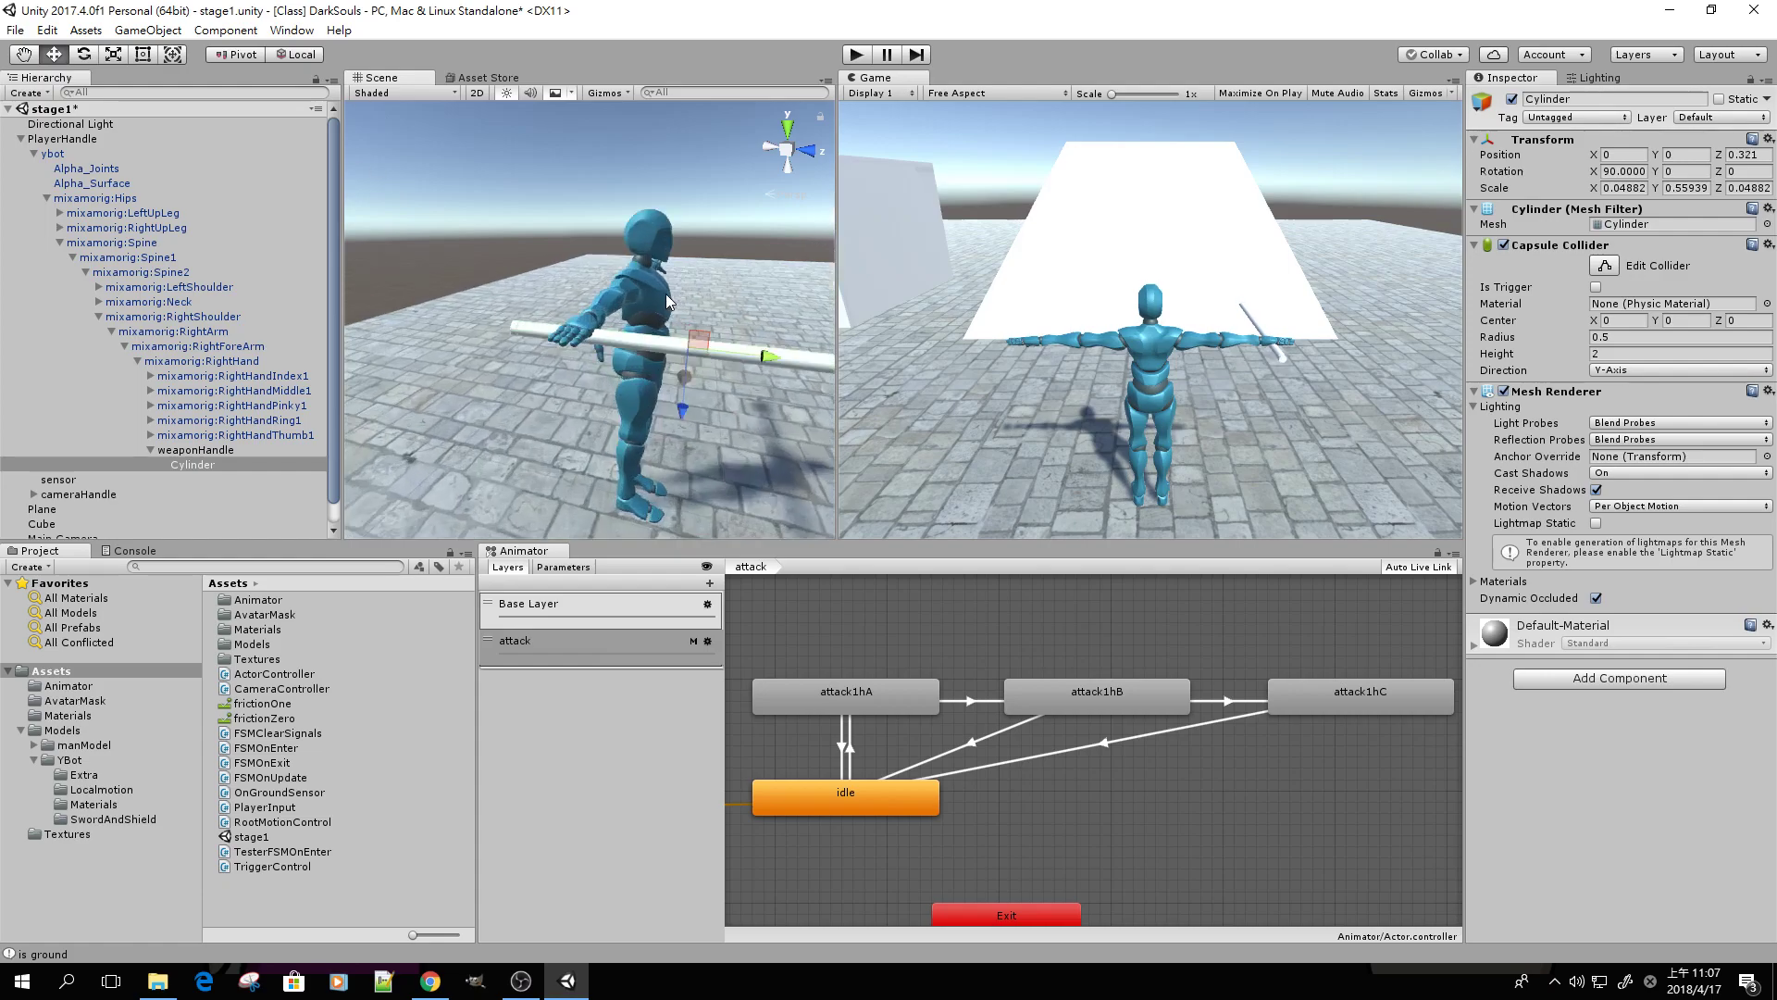
Lower weaponHandle slightly so the rod sits in the right palm, at about X 0.089 and Y -0.03
{"action": "left_click_drag", "start_coordinate": [650, 330], "coordinate": [433, 293], "text": "alt"}
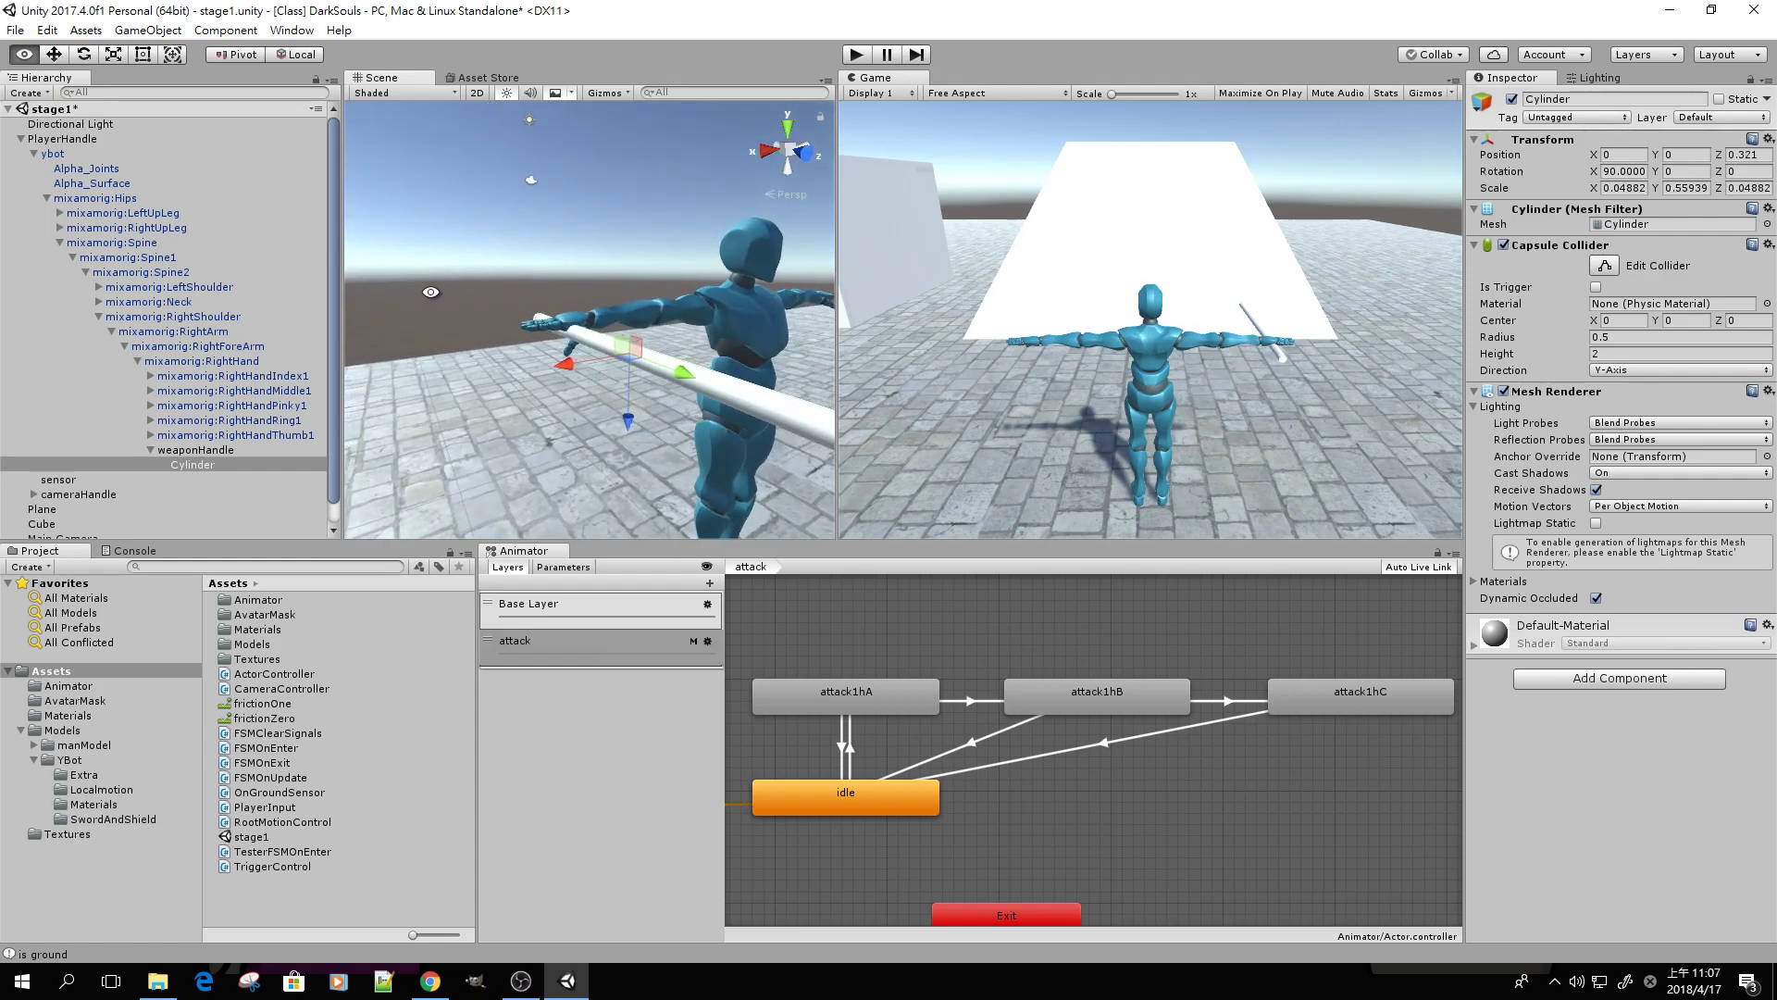
{"action": "left_click", "coordinate": [205, 465]}
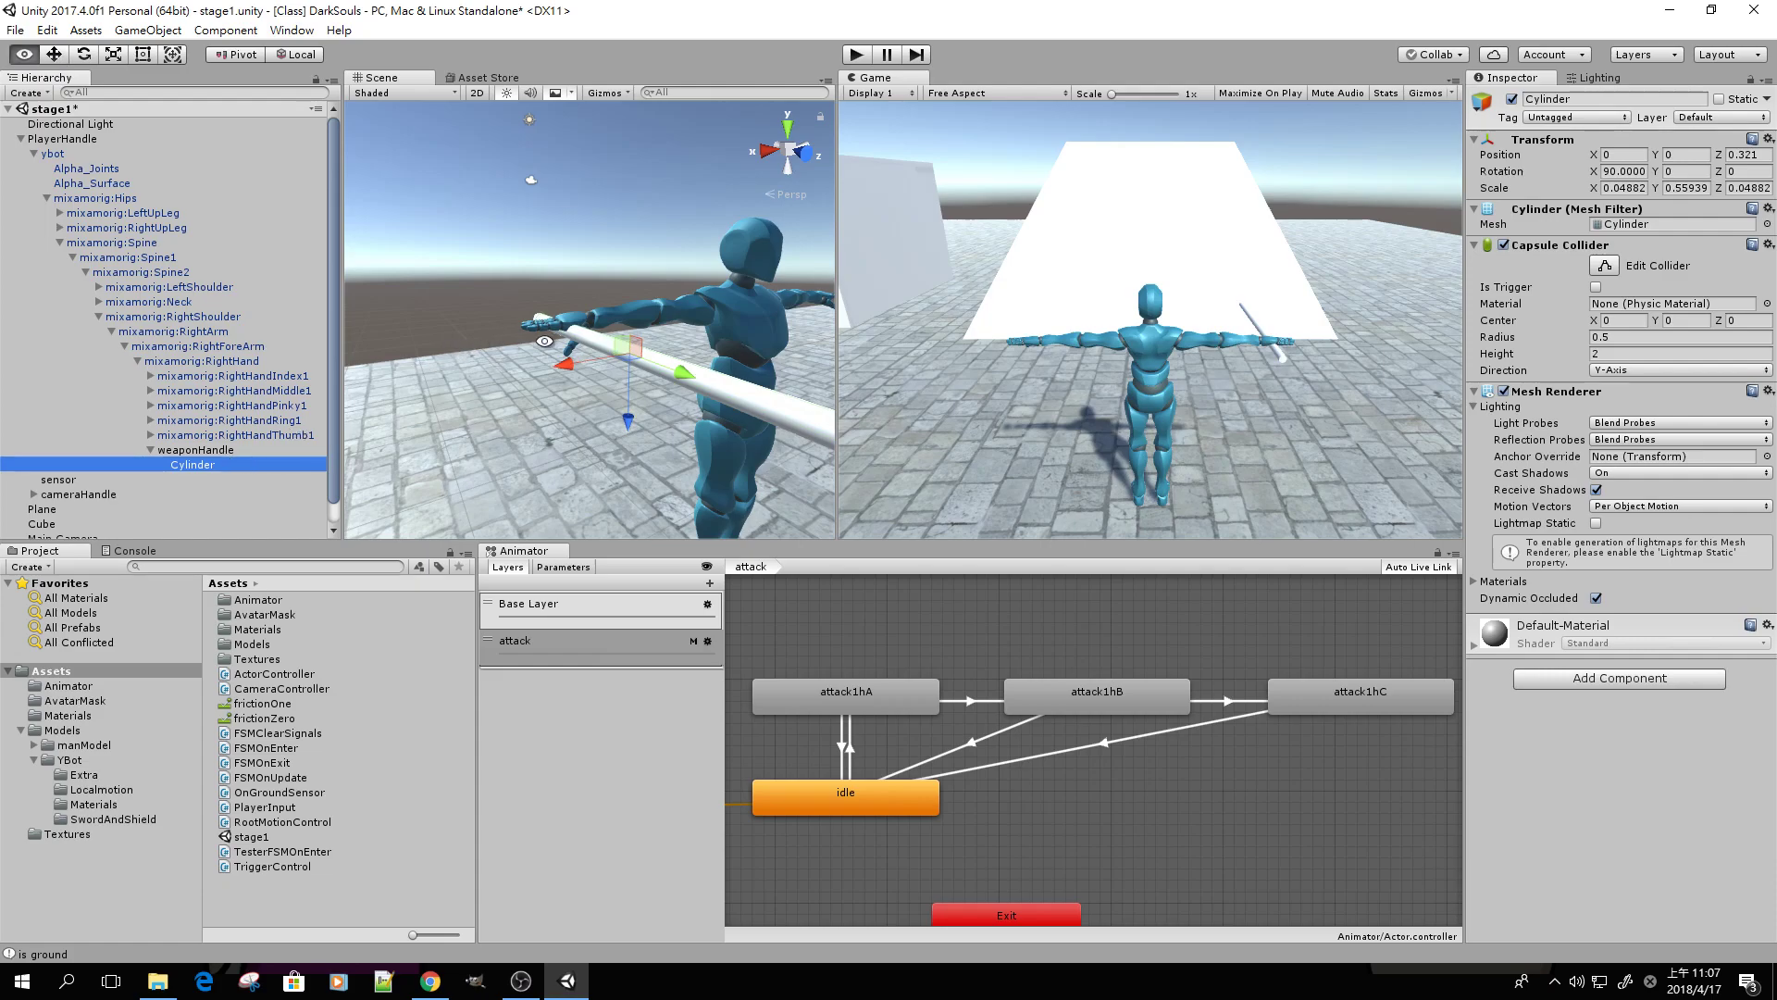
{"action": "scroll", "coordinate": [533, 341], "scroll_direction": "up", "scroll_amount": 5}
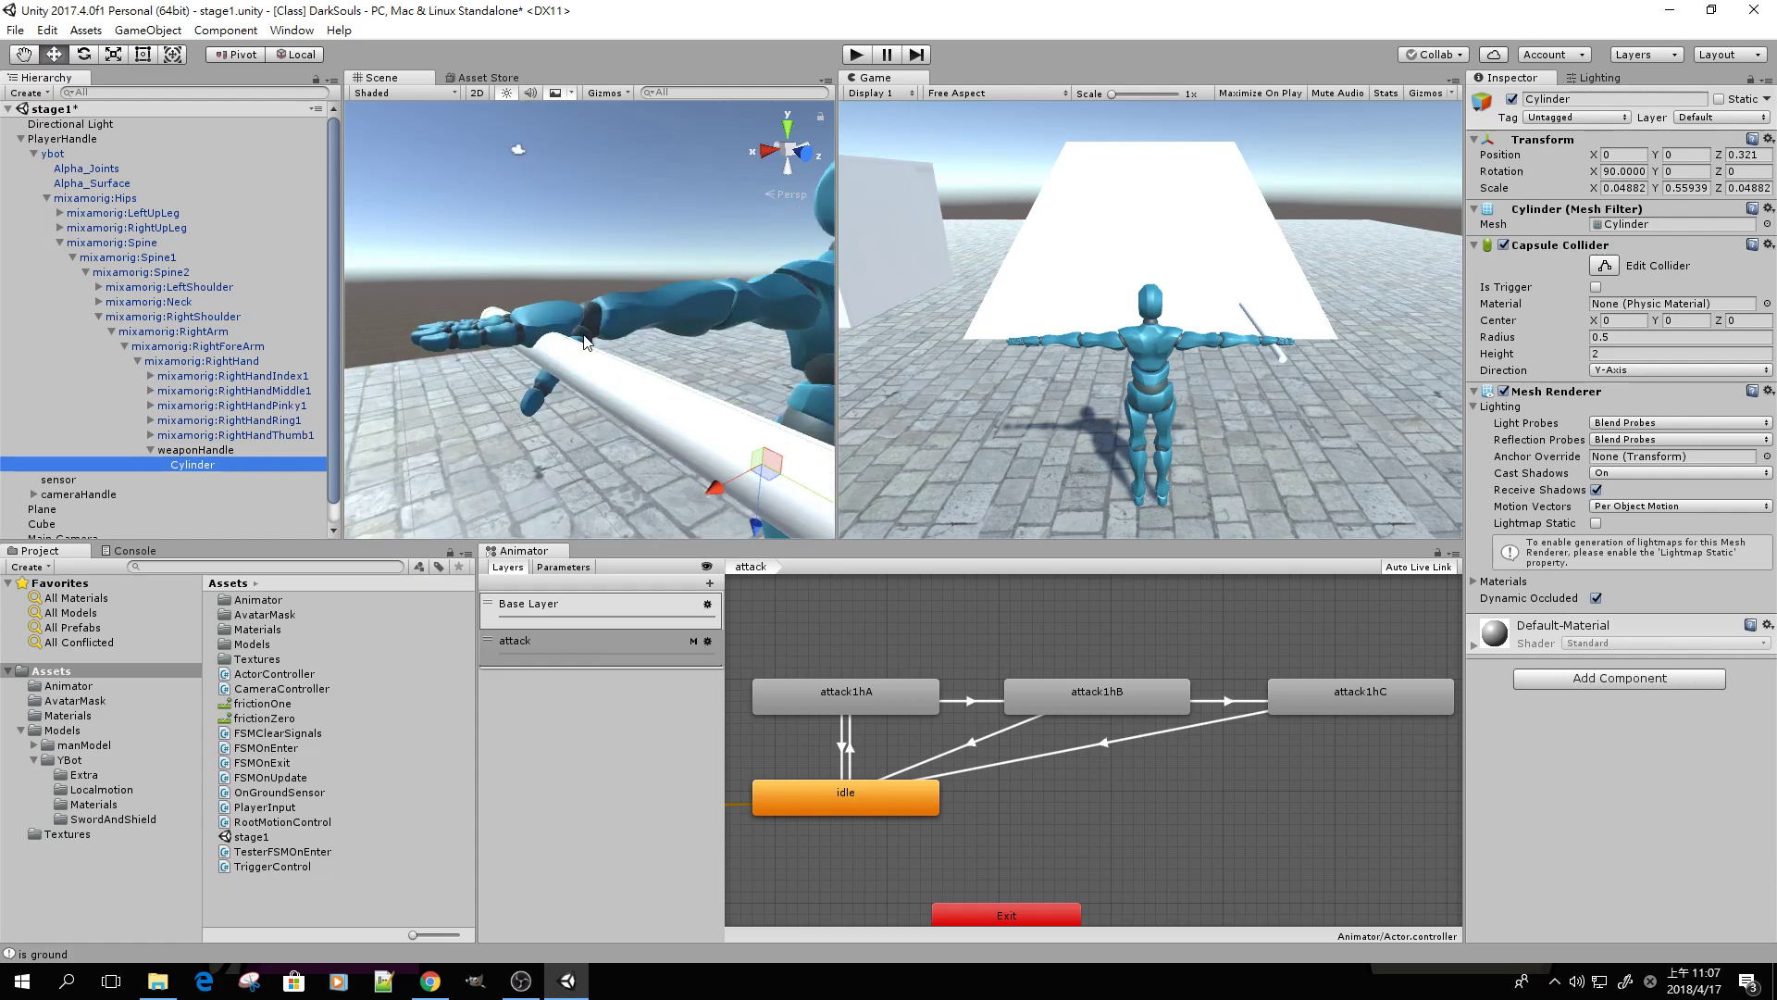
{"action": "left_click_drag", "start_coordinate": [583, 340], "coordinate": [518, 315], "text": "alt"}
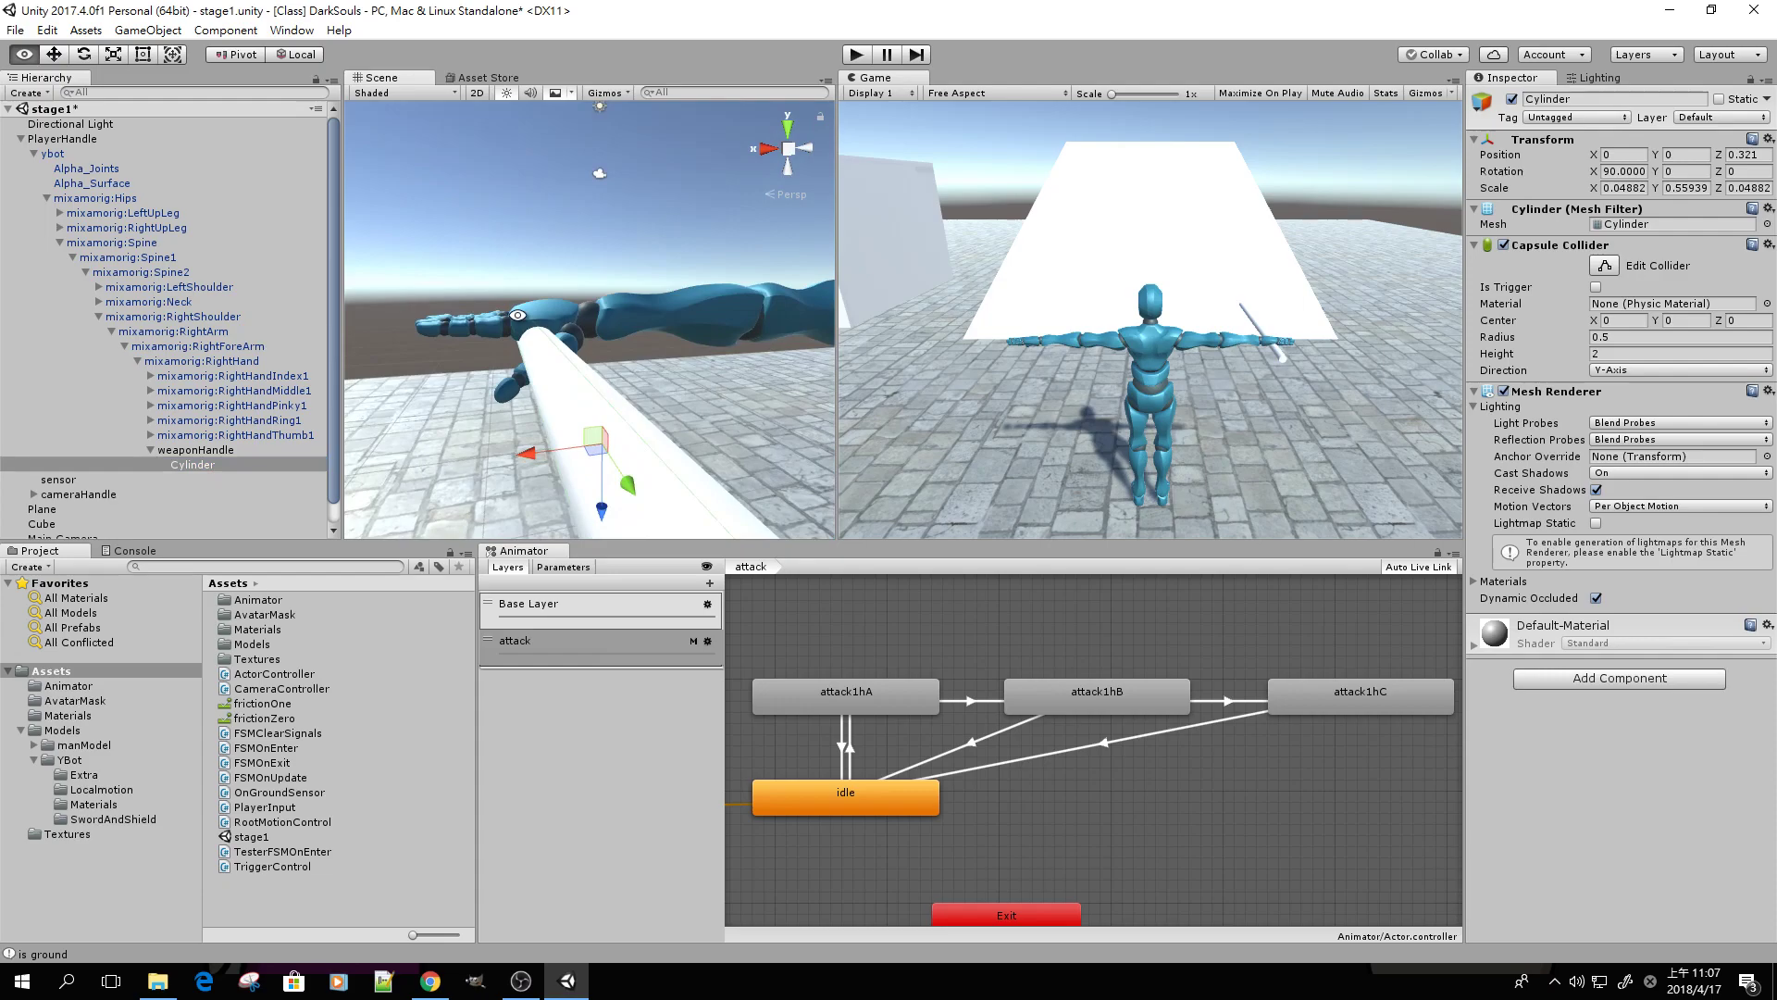
{"action": "left_click", "coordinate": [196, 449]}
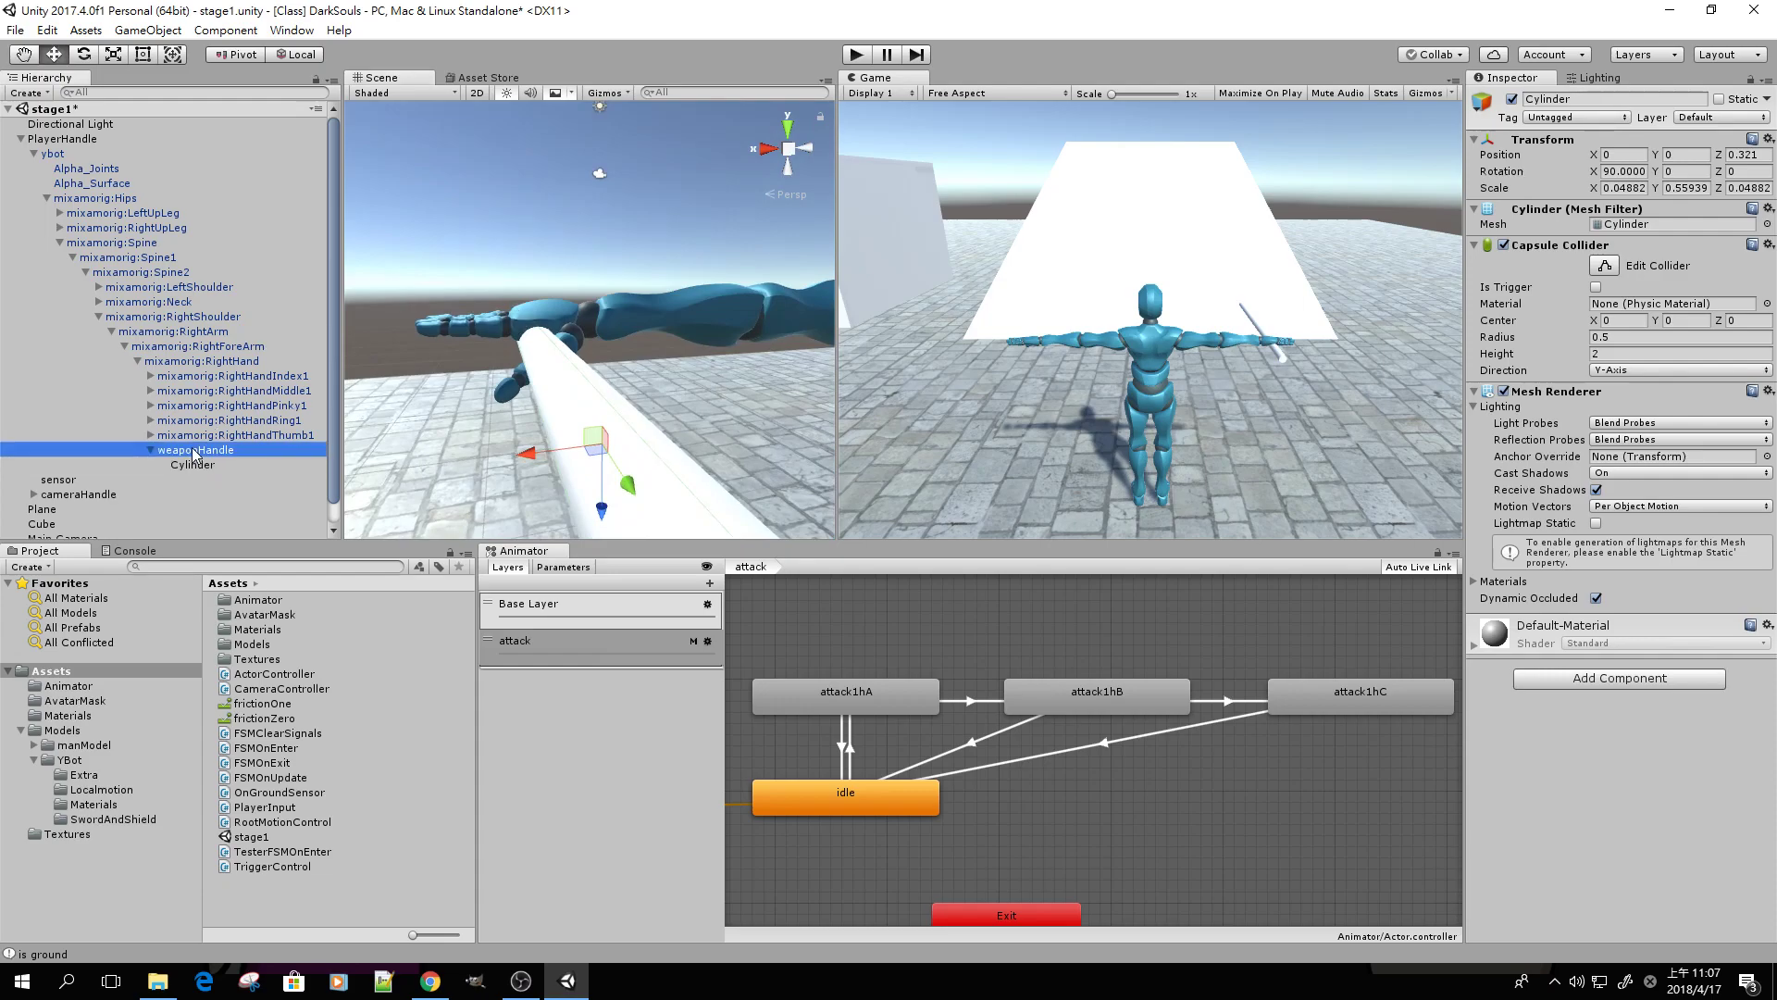
{"action": "mouse_move", "coordinate": [520, 324]}
{"action": "left_mouse_down"}
{"action": "mouse_move", "coordinate": [478, 335]}
{"action": "mouse_move", "coordinate": [523, 336]}
{"action": "left_mouse_up"}
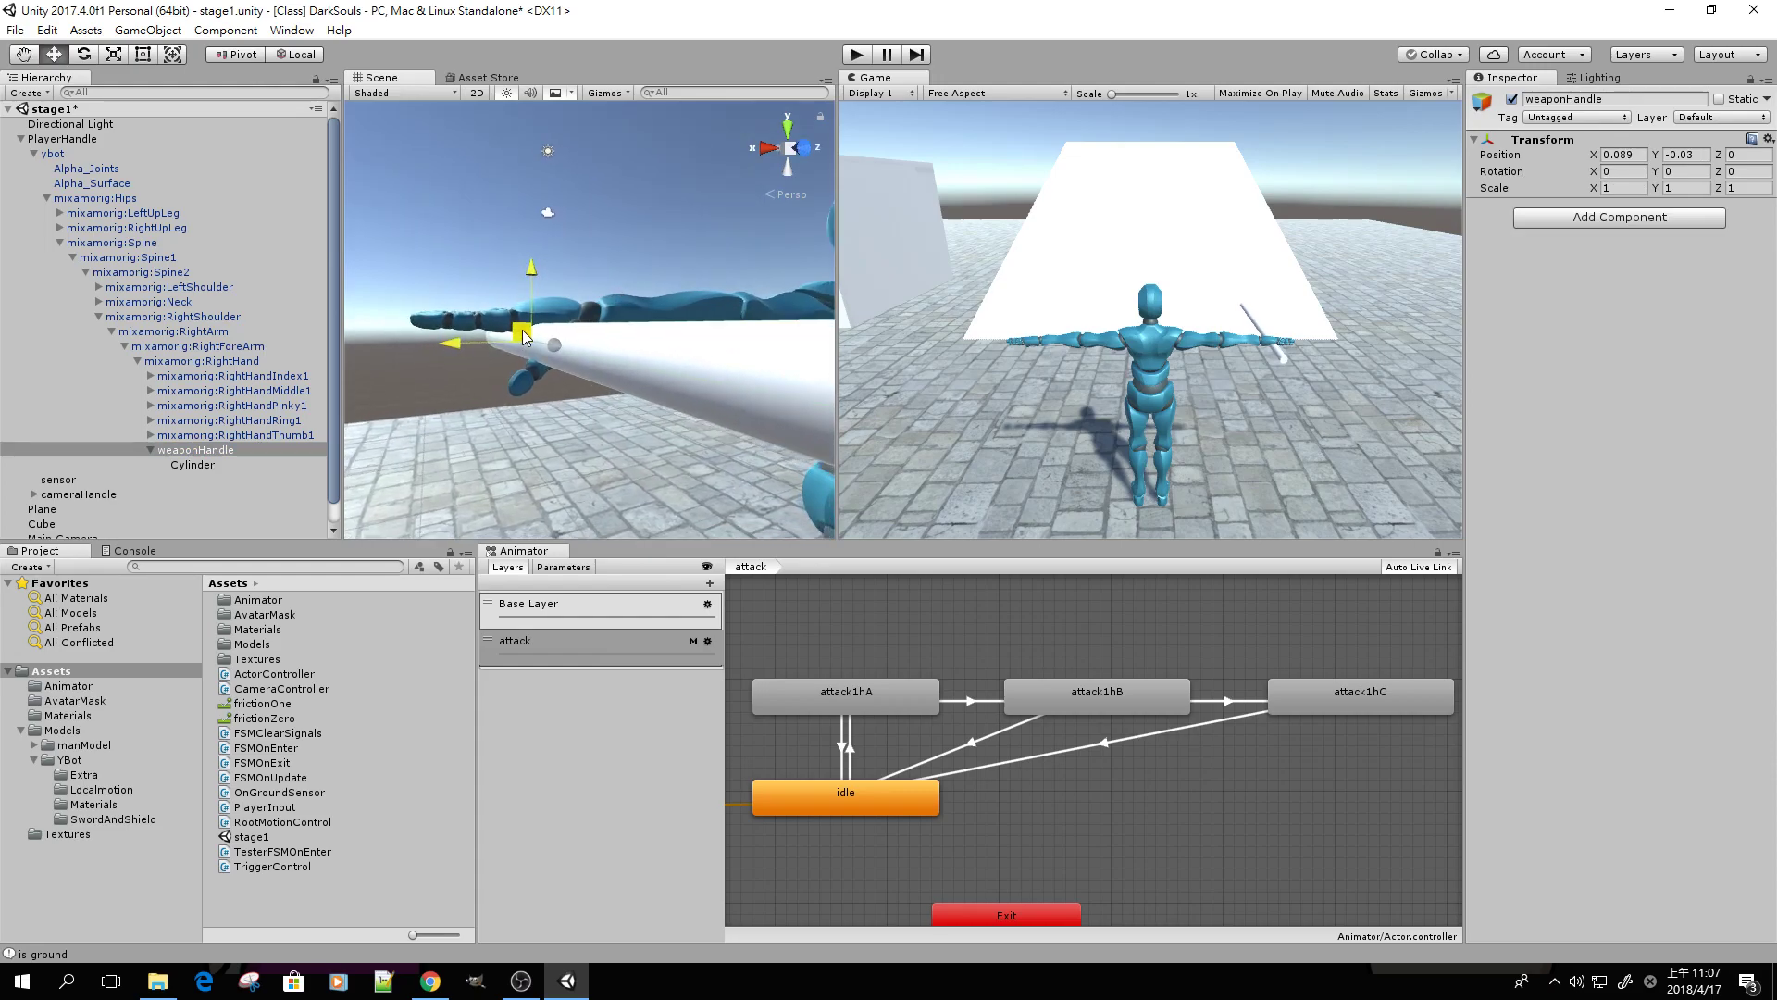
Play the scene, trigger the attack combo repeatedly to check the repositioned rod in the right hand, and stop playback
{"action": "scroll", "coordinate": [642, 253], "scroll_direction": "down", "scroll_amount": 5}
{"action": "left_click_drag", "start_coordinate": [642, 252], "coordinate": [803, 296], "text": "alt"}
{"action": "left_click", "coordinate": [861, 61]}
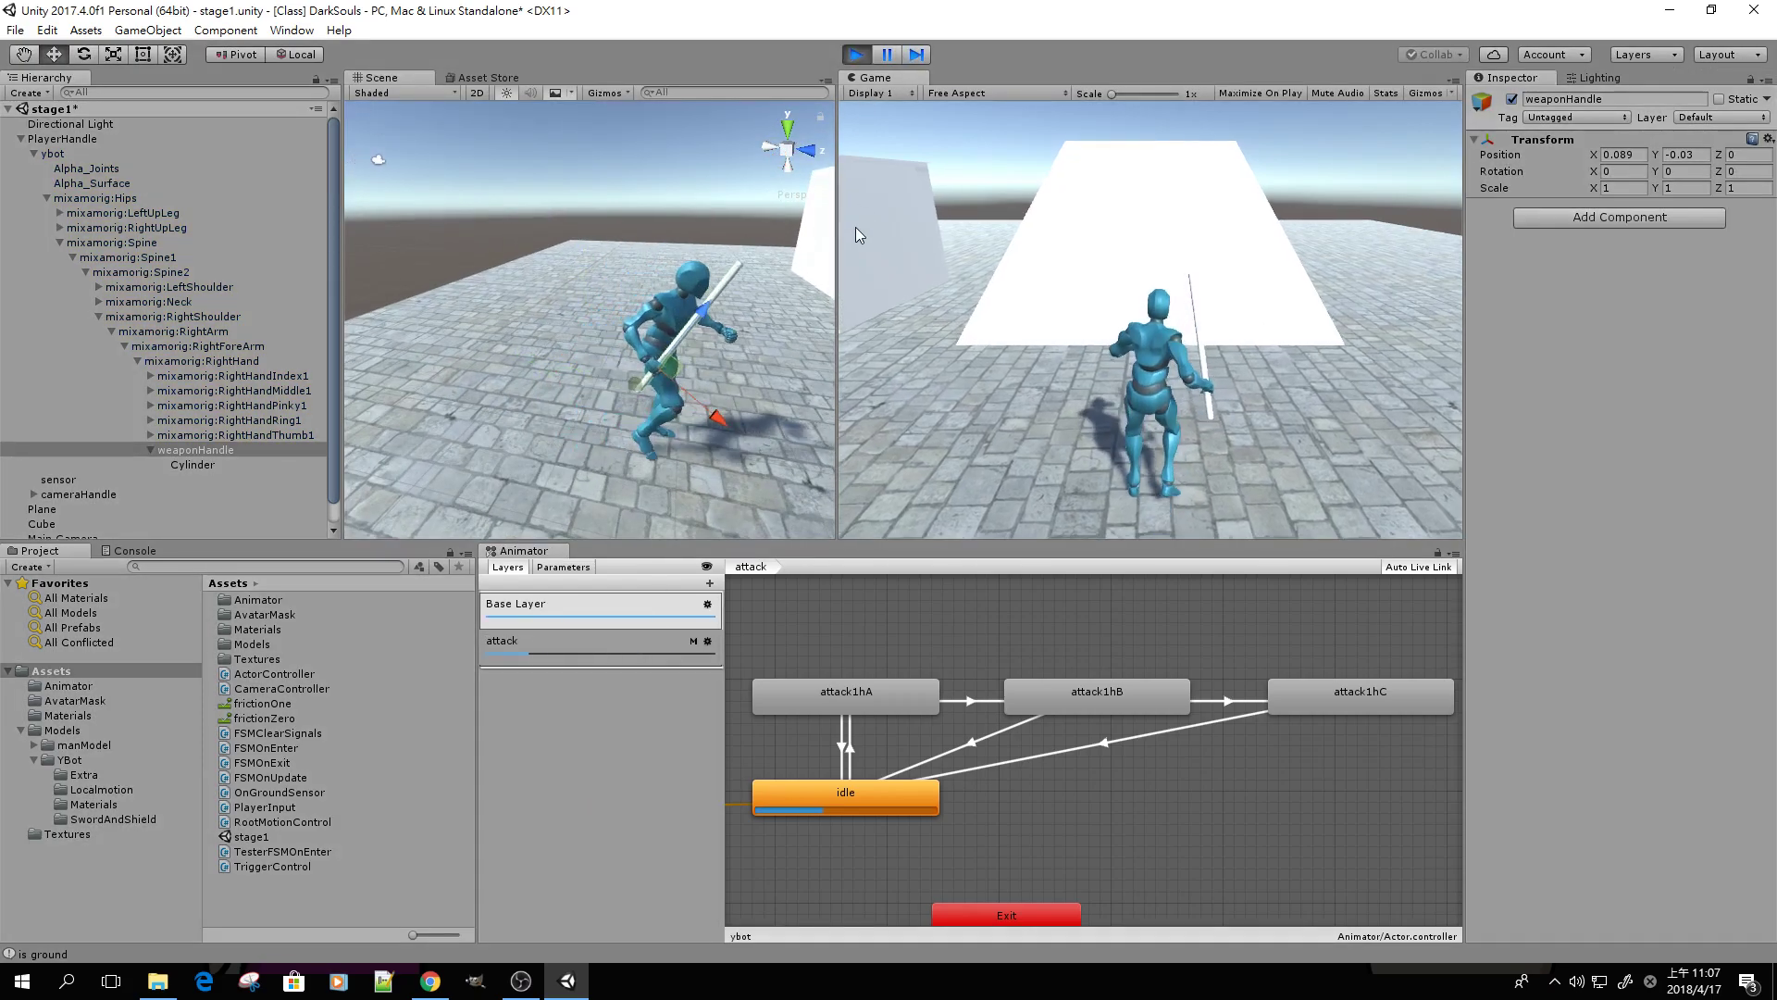
{"action": "key", "text": "j"}
{"action": "key", "text": "j"}
{"action": "key", "text": "j"}
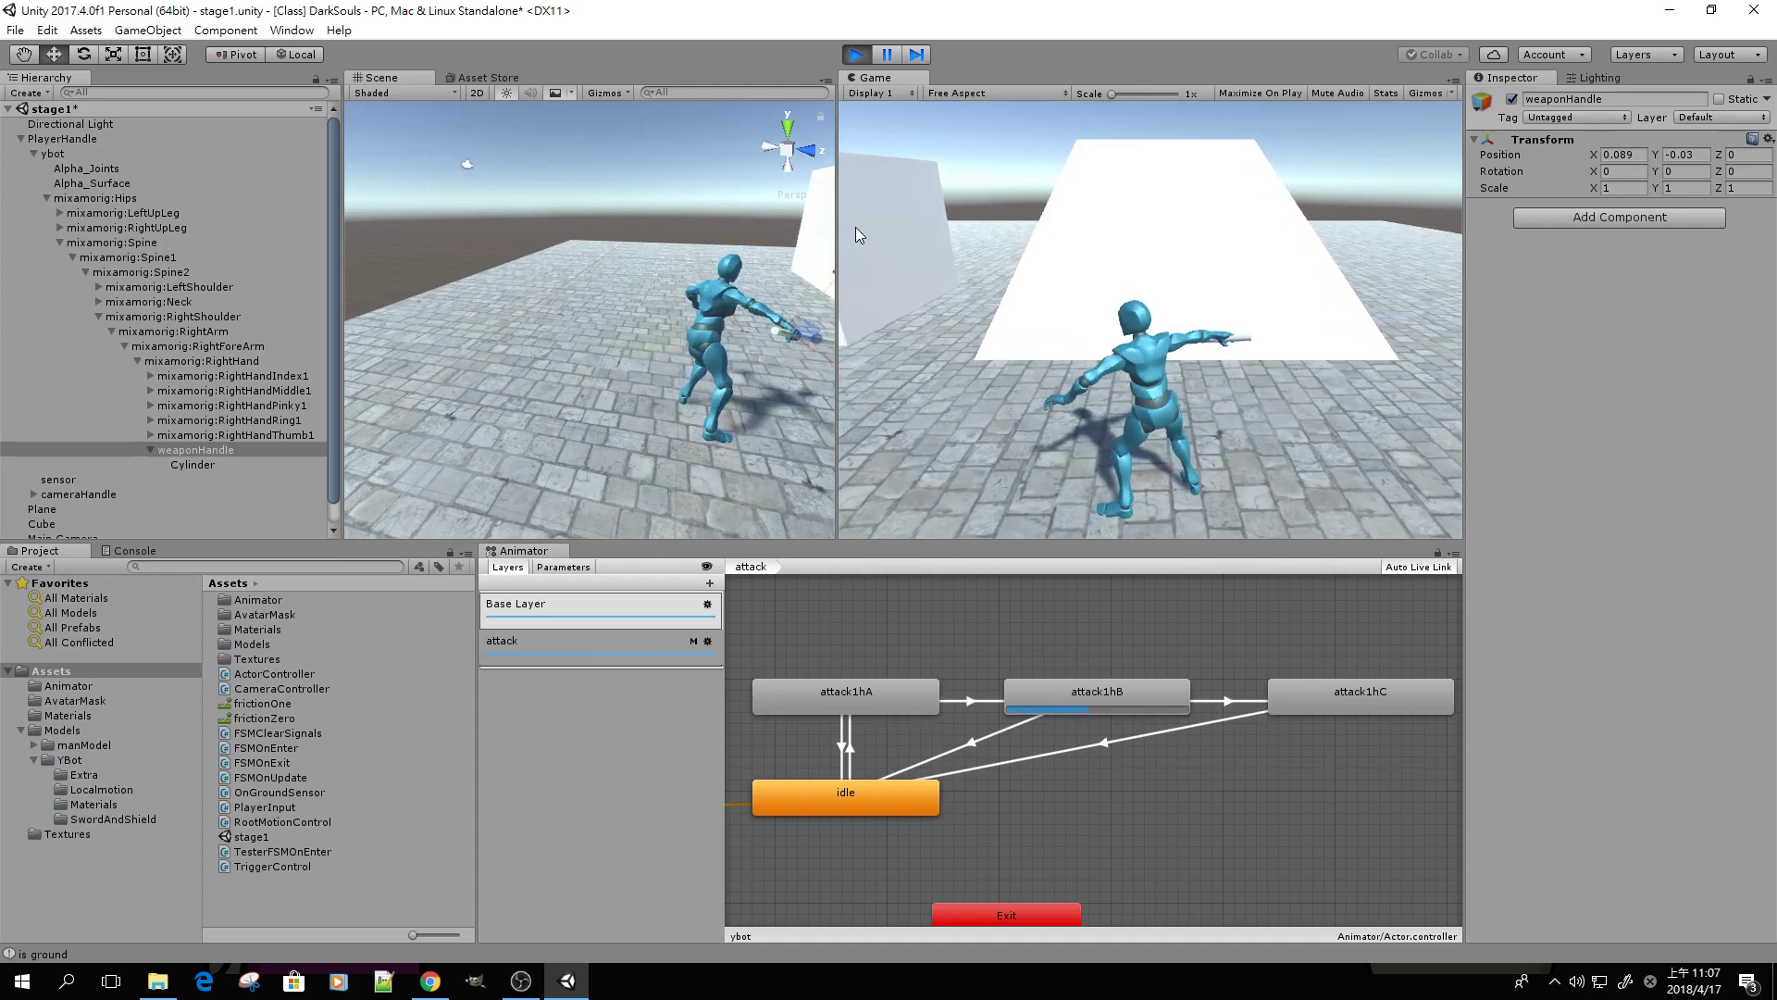
{"action": "key", "text": "j"}
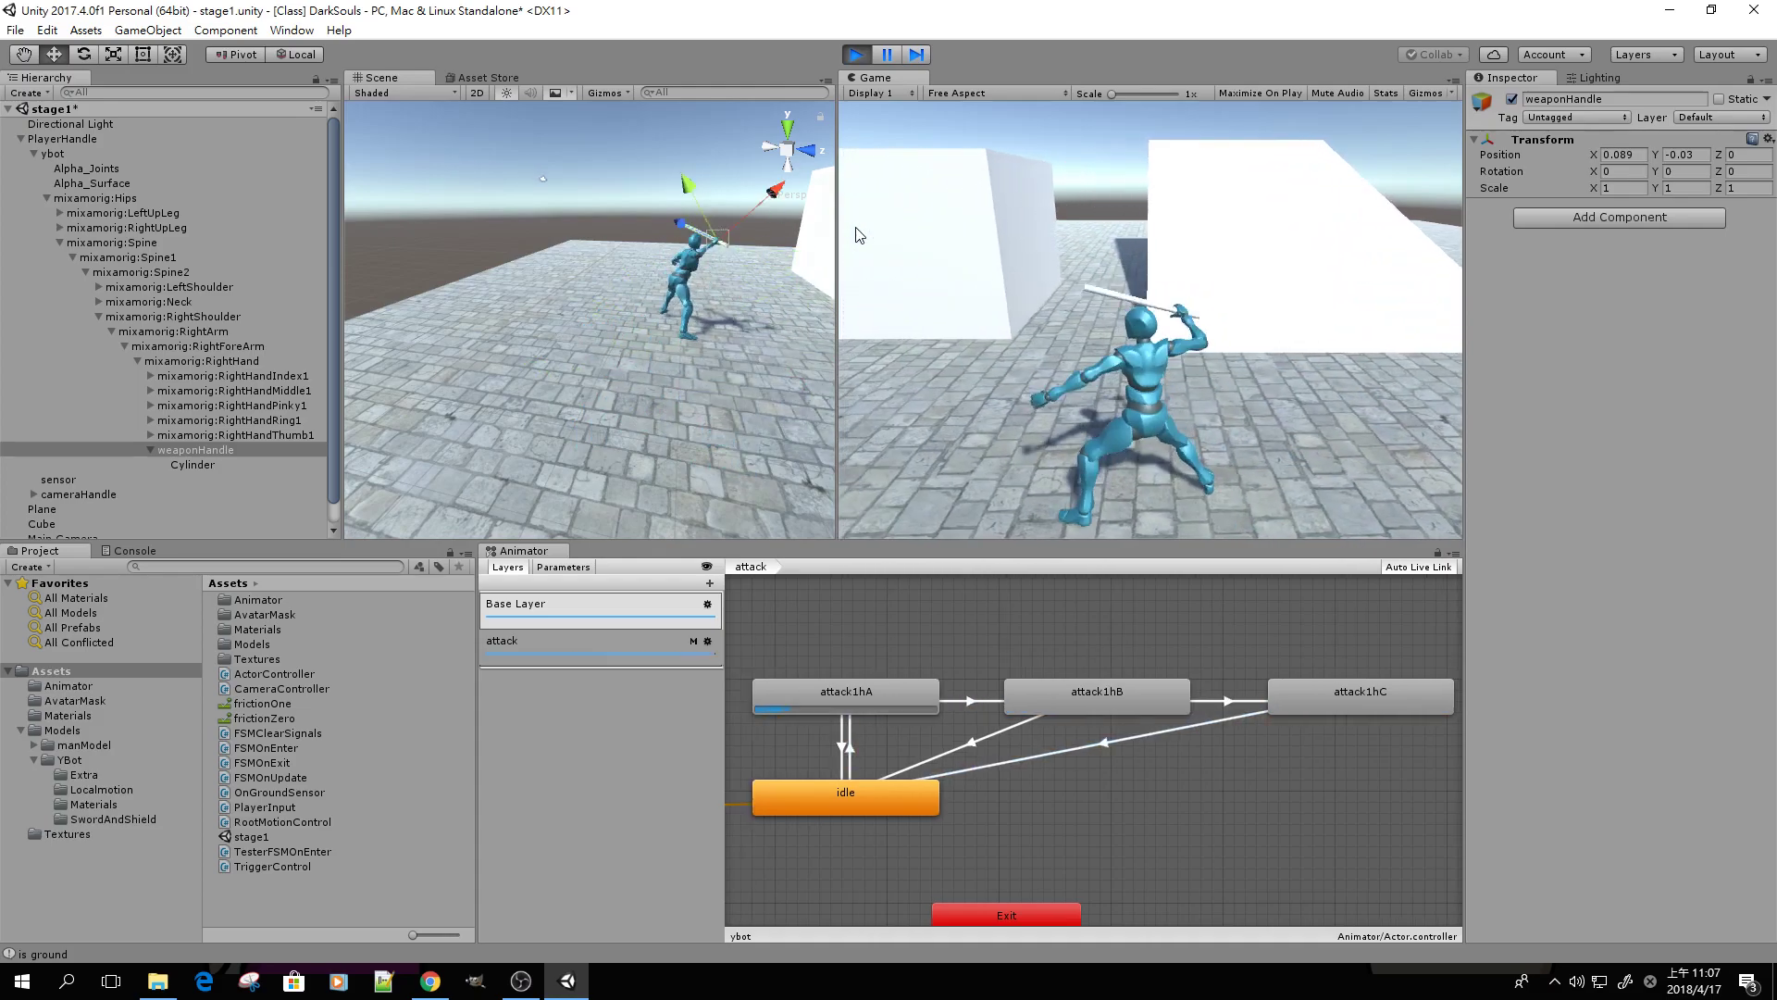
{"action": "key", "text": "j"}
{"action": "key", "text": "j"}
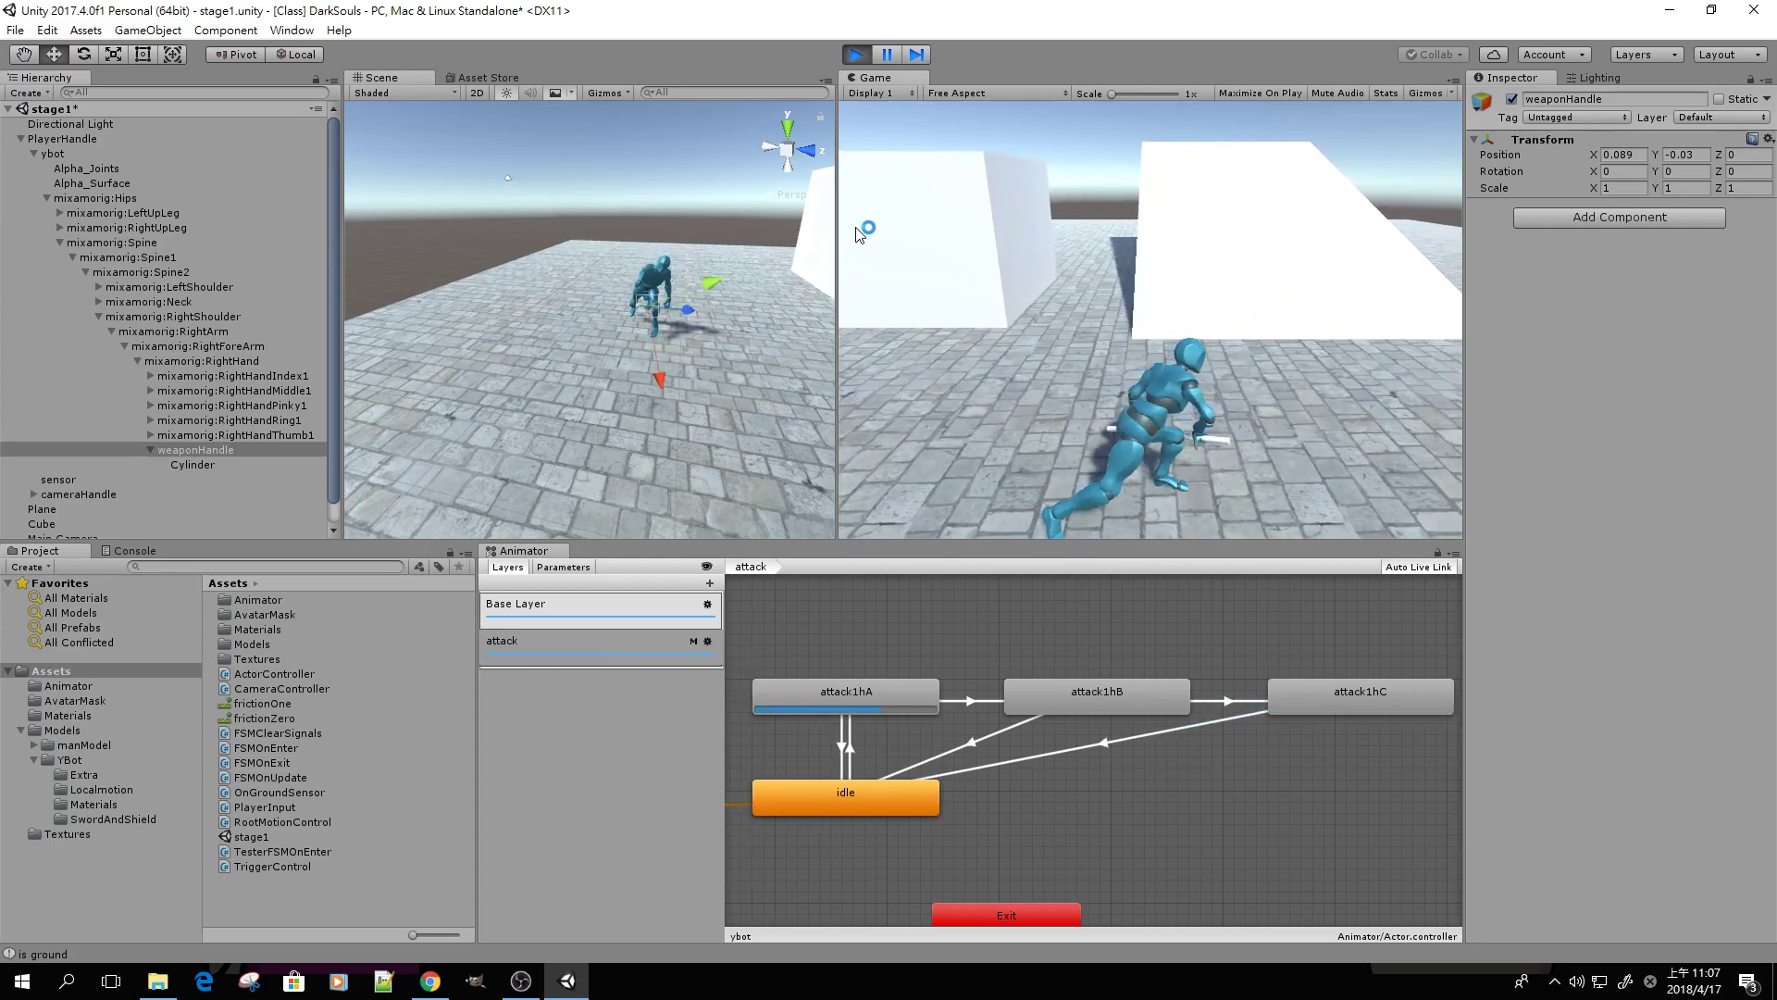
{"action": "left_click", "coordinate": [857, 54]}
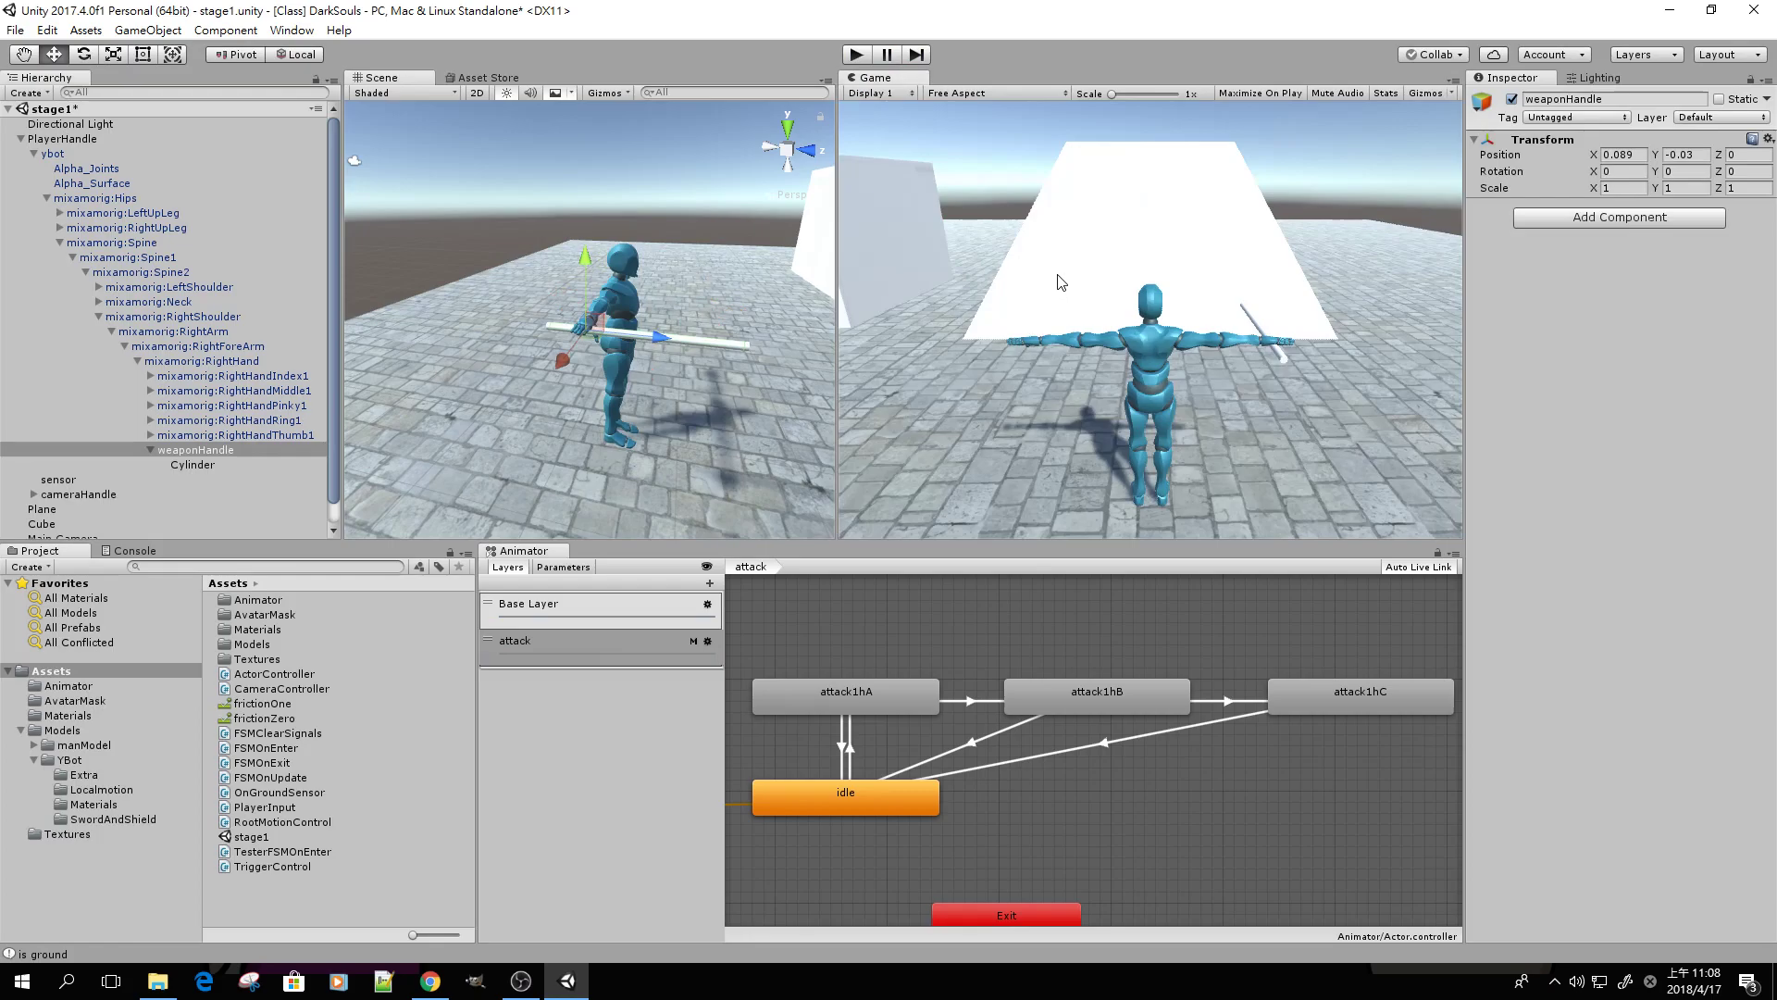
Move the large white ramp cube aside, away from behind the character, to about X 6.44
{"action": "left_click_drag", "start_coordinate": [701, 253], "coordinate": [348, 189], "text": "alt"}
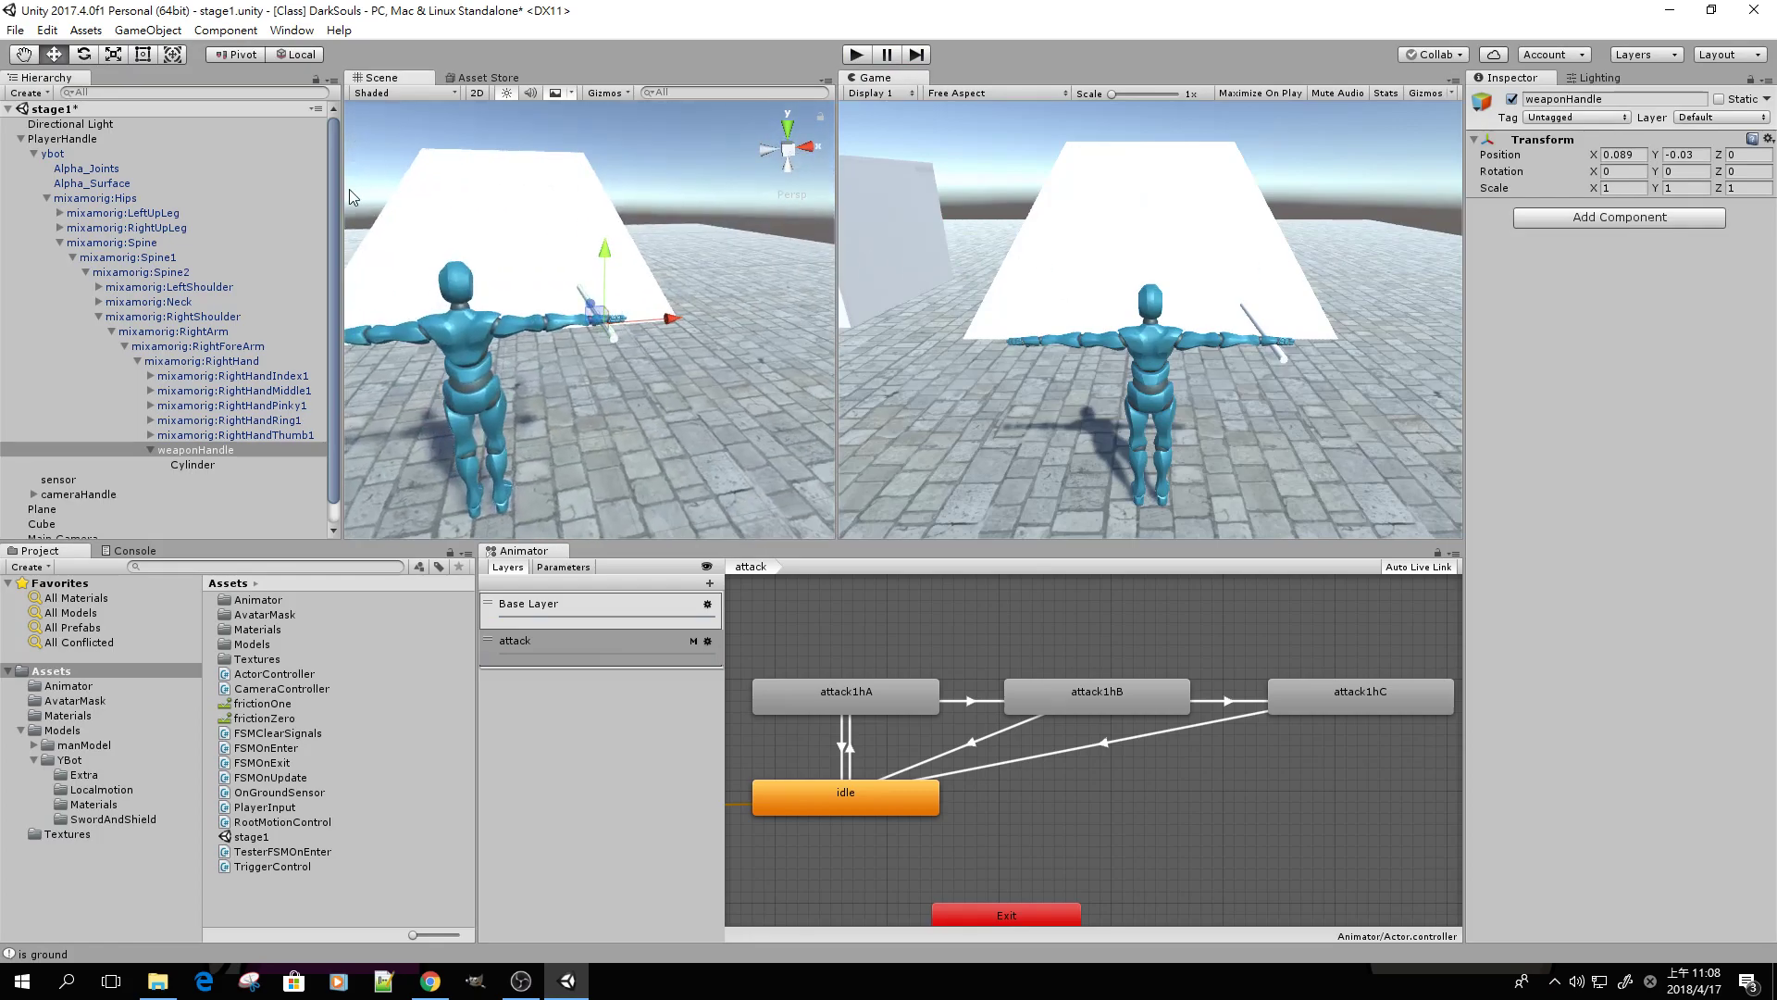
{"action": "left_click", "coordinate": [381, 196]}
{"action": "left_click_drag", "start_coordinate": [585, 291], "coordinate": [857, 230]}
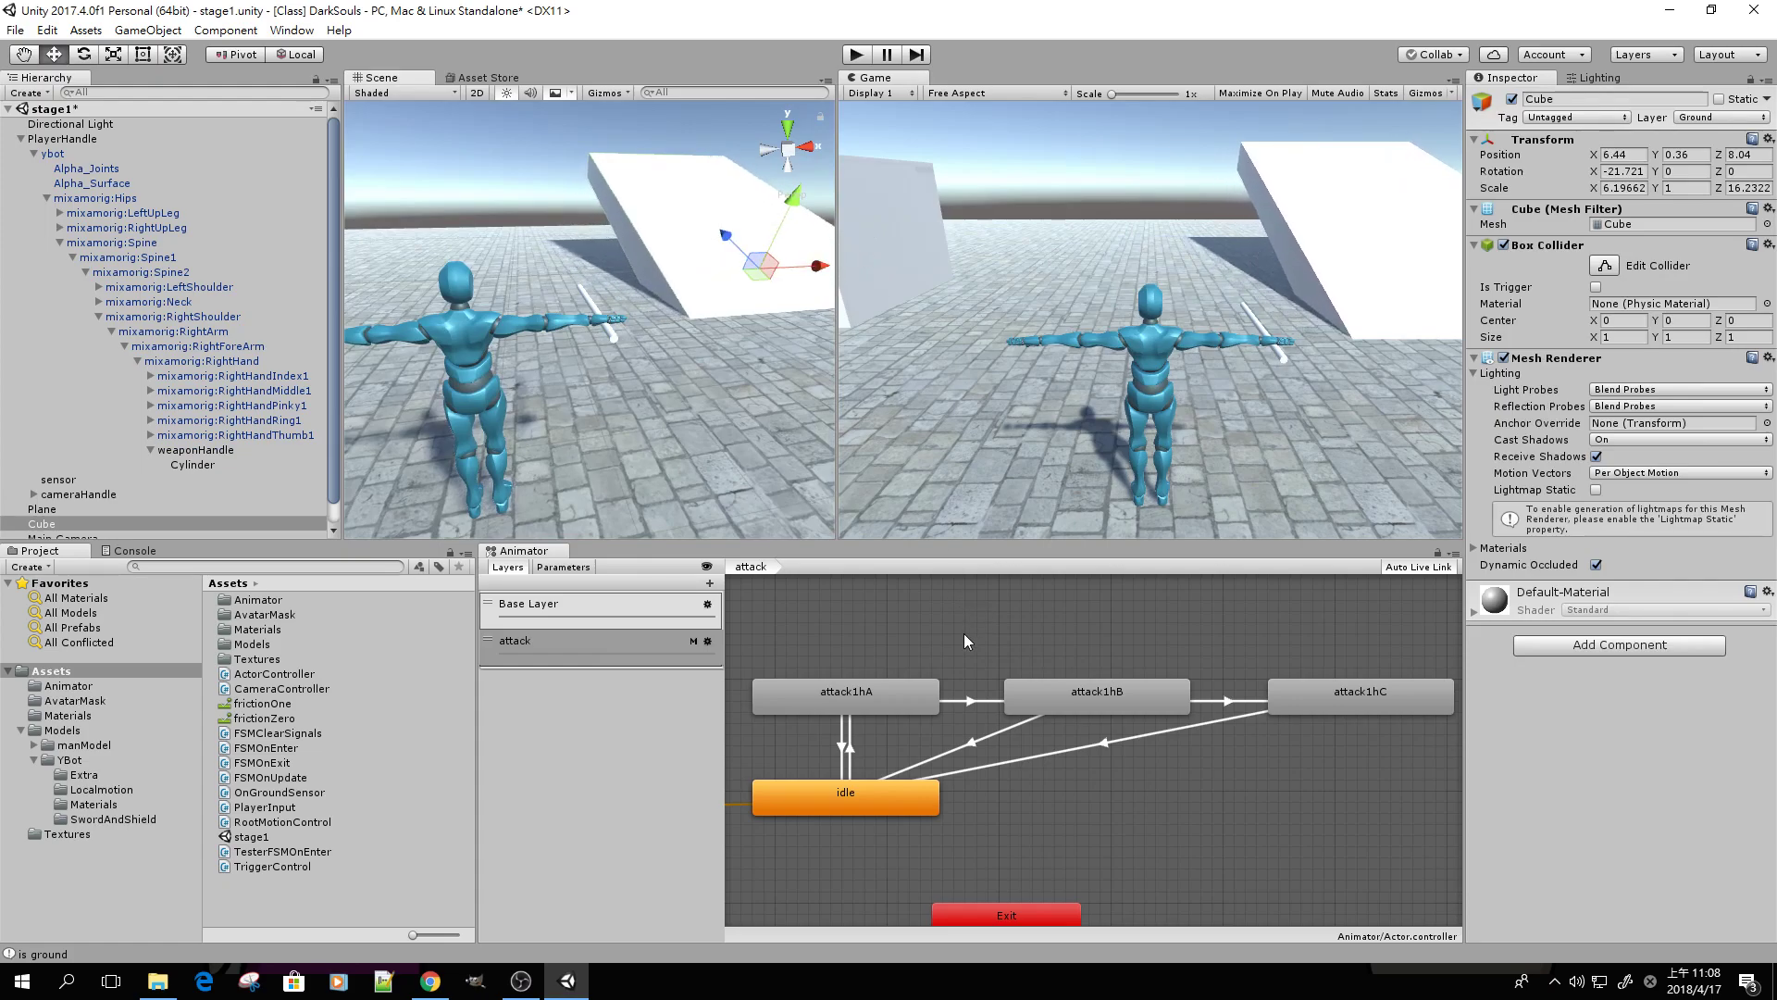
Enable Mirror on the attack1hA state in the Animator's attack layer
{"action": "left_click", "coordinate": [934, 653]}
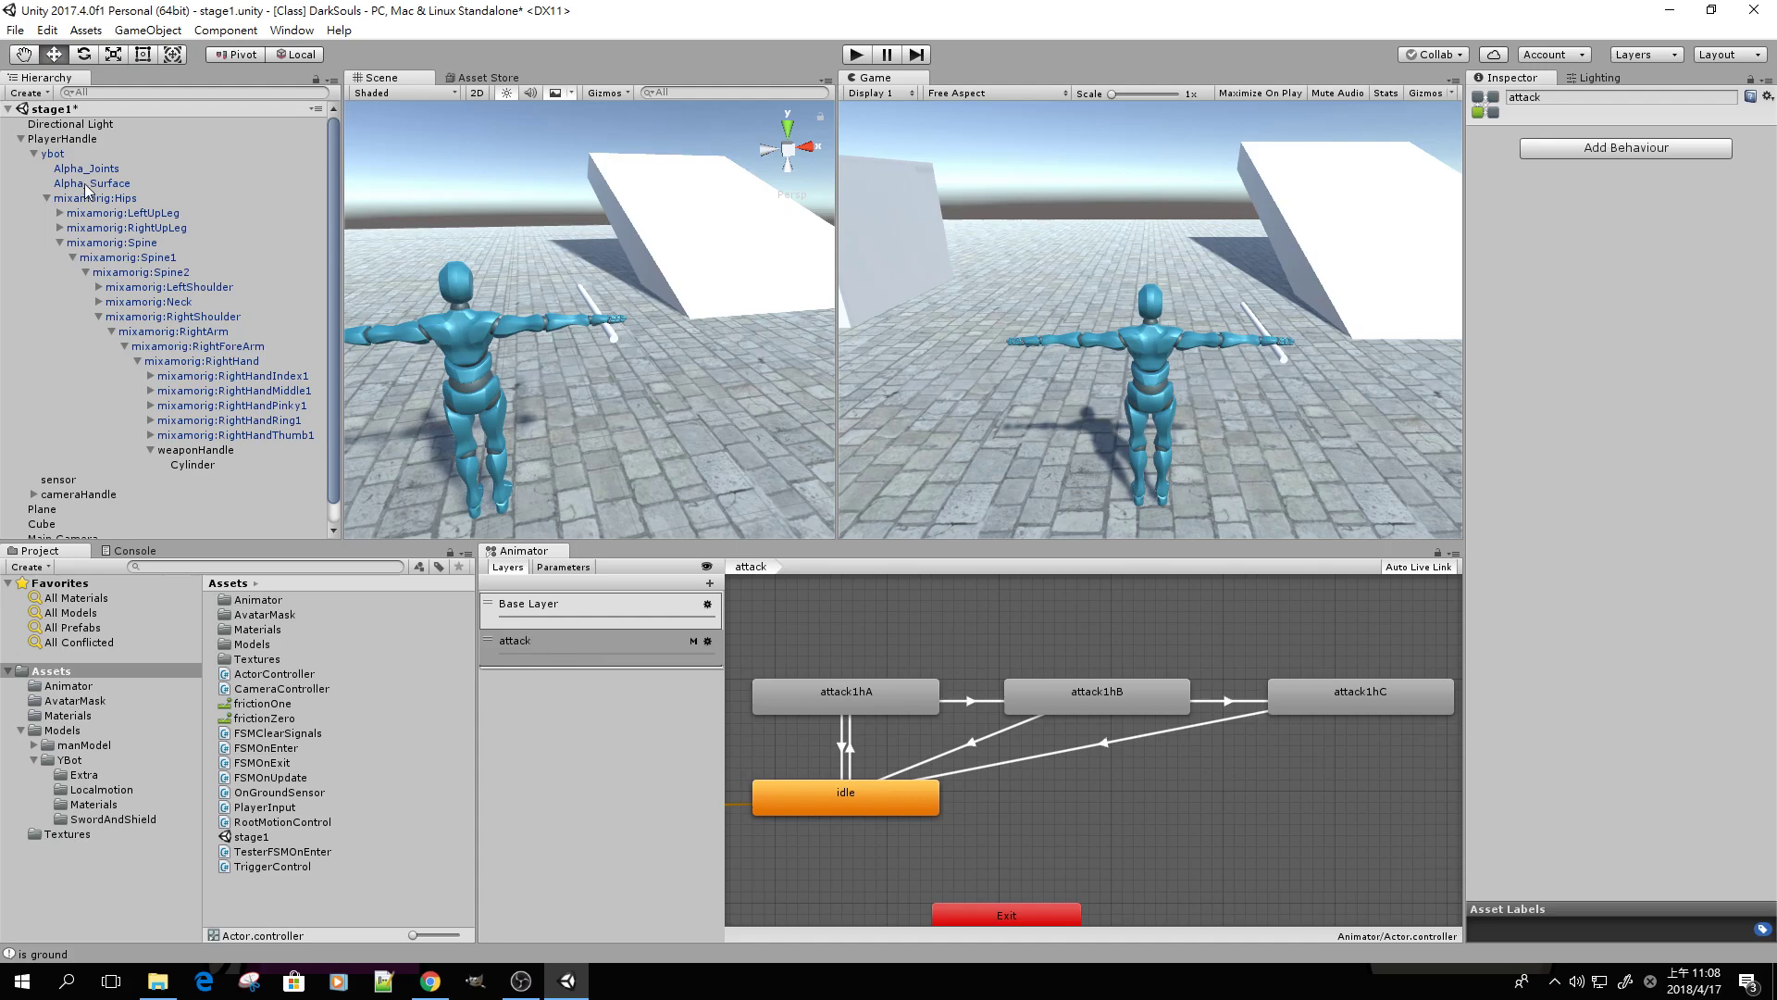
{"action": "left_click", "coordinate": [74, 155]}
{"action": "left_click", "coordinate": [581, 639]}
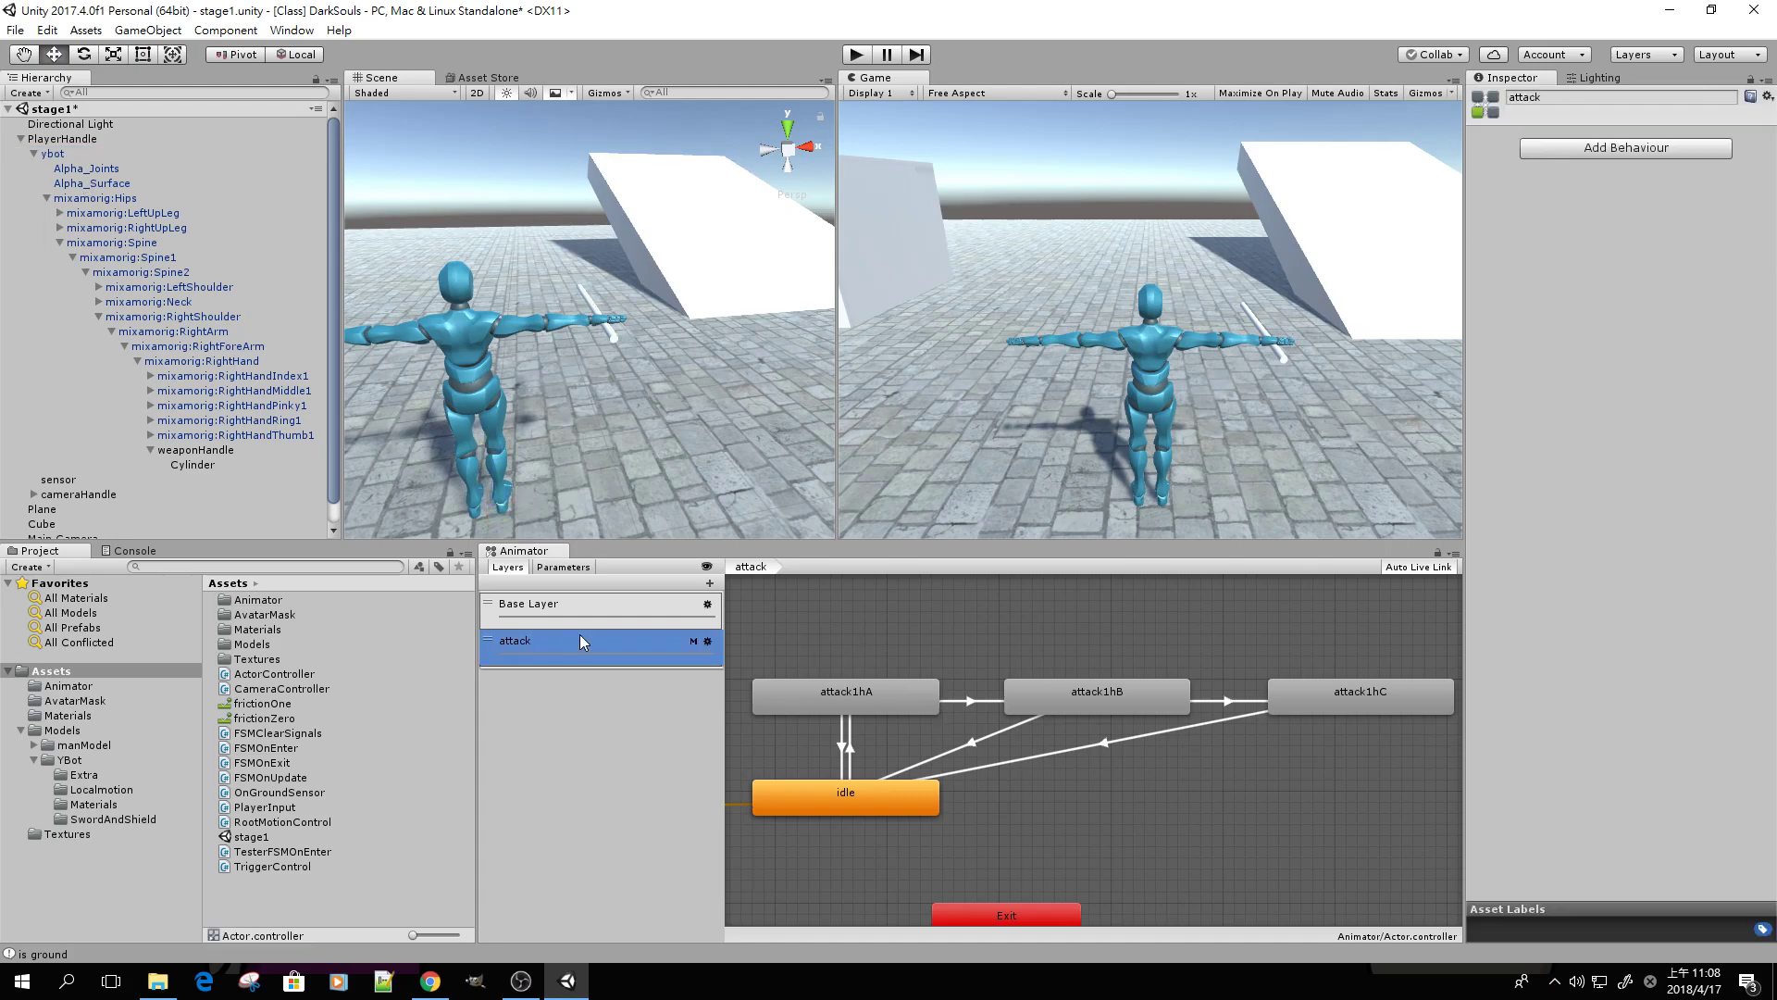
{"action": "left_click", "coordinate": [866, 707]}
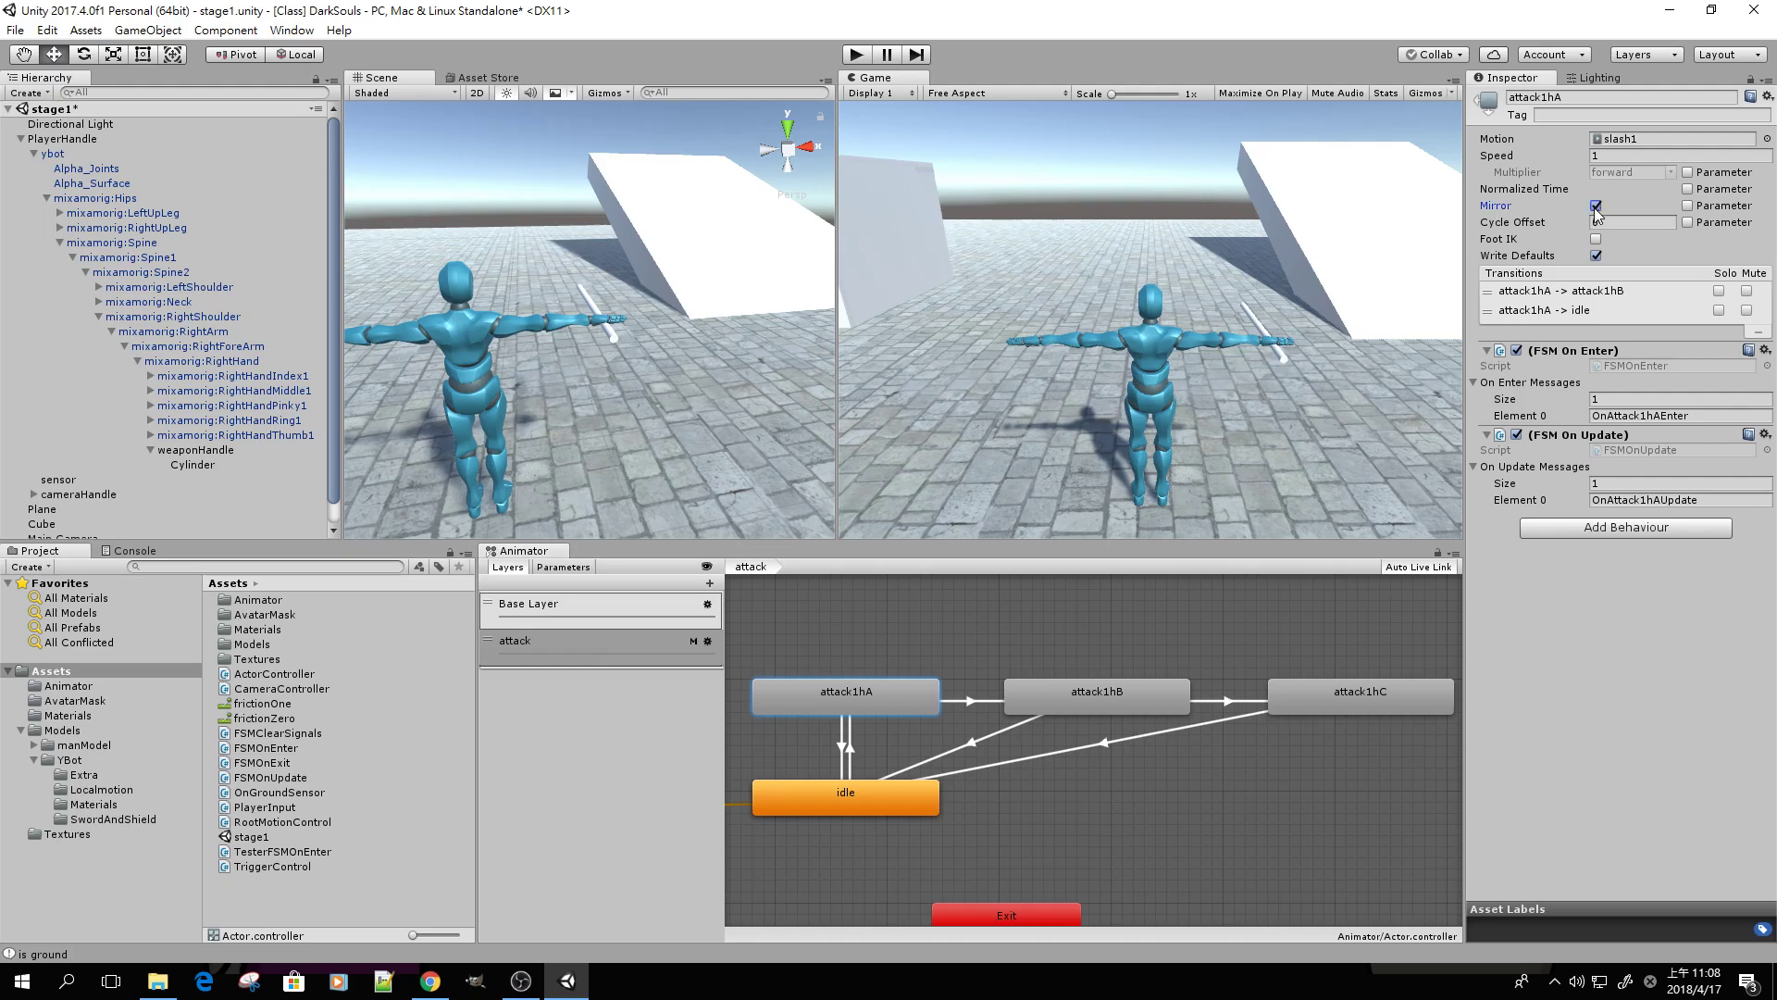
Play the scene, trigger the first attack repeatedly to check the attack1hA slash with the rod, and stop playback
{"action": "left_click", "coordinate": [857, 55]}
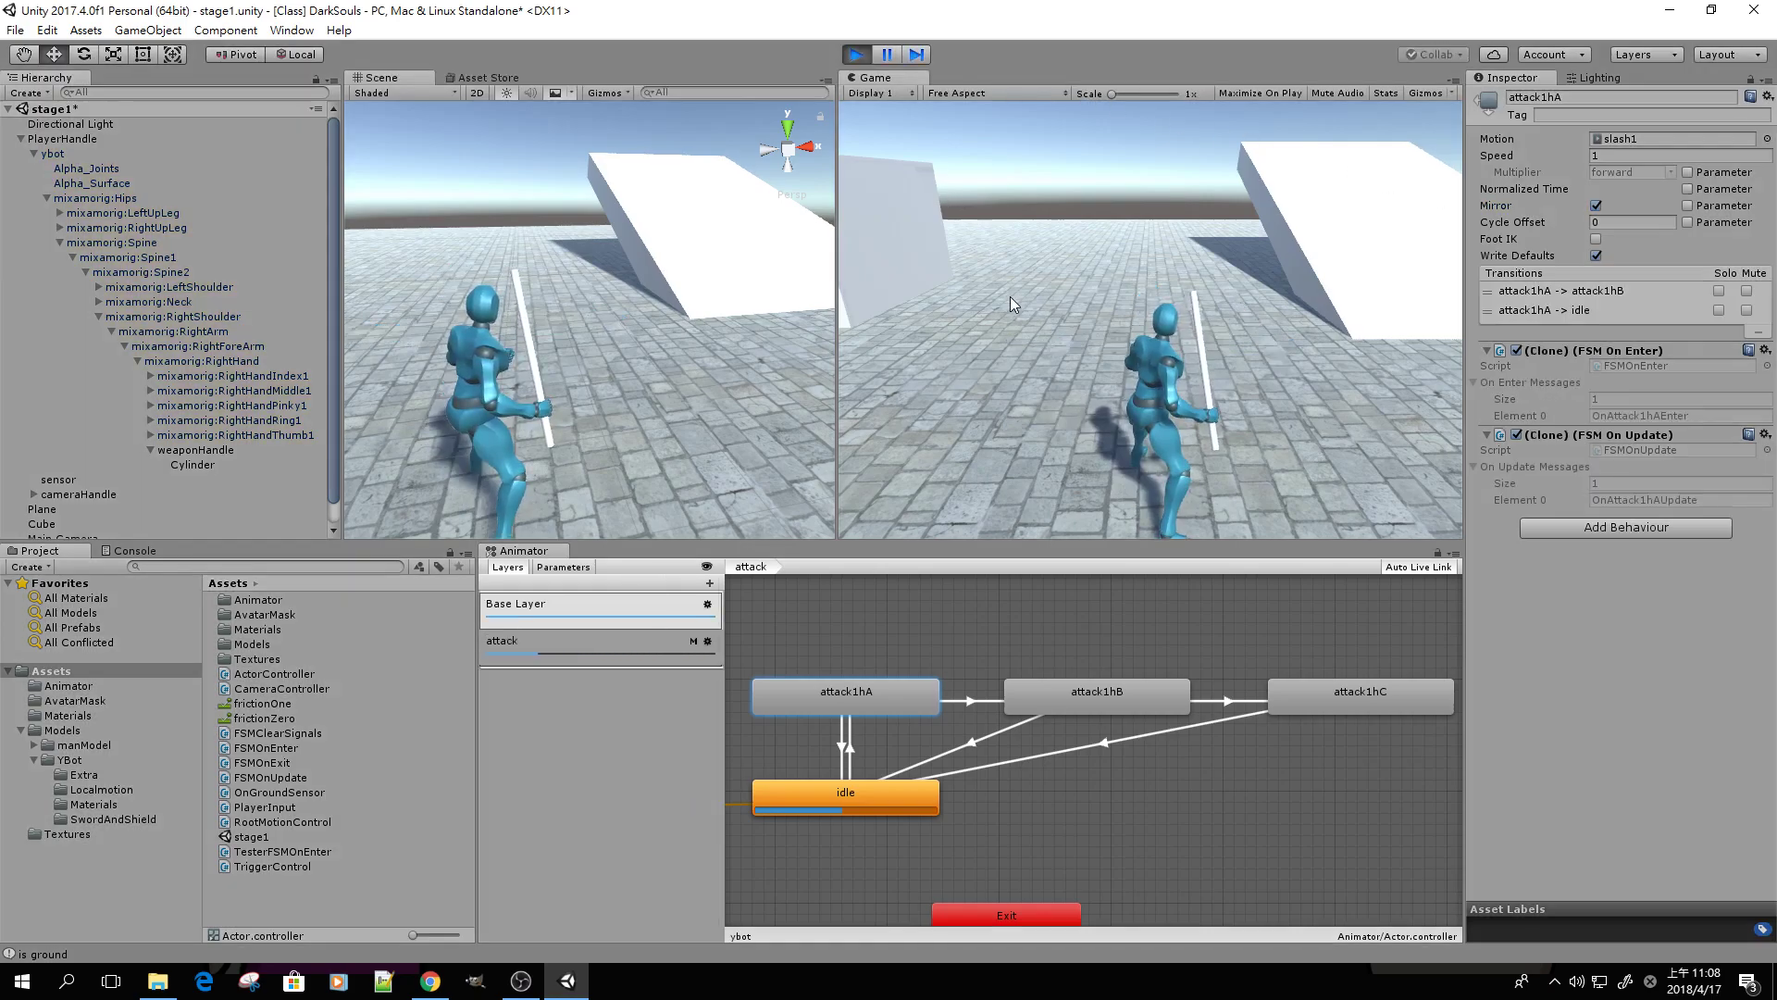
{"action": "key", "text": "j"}
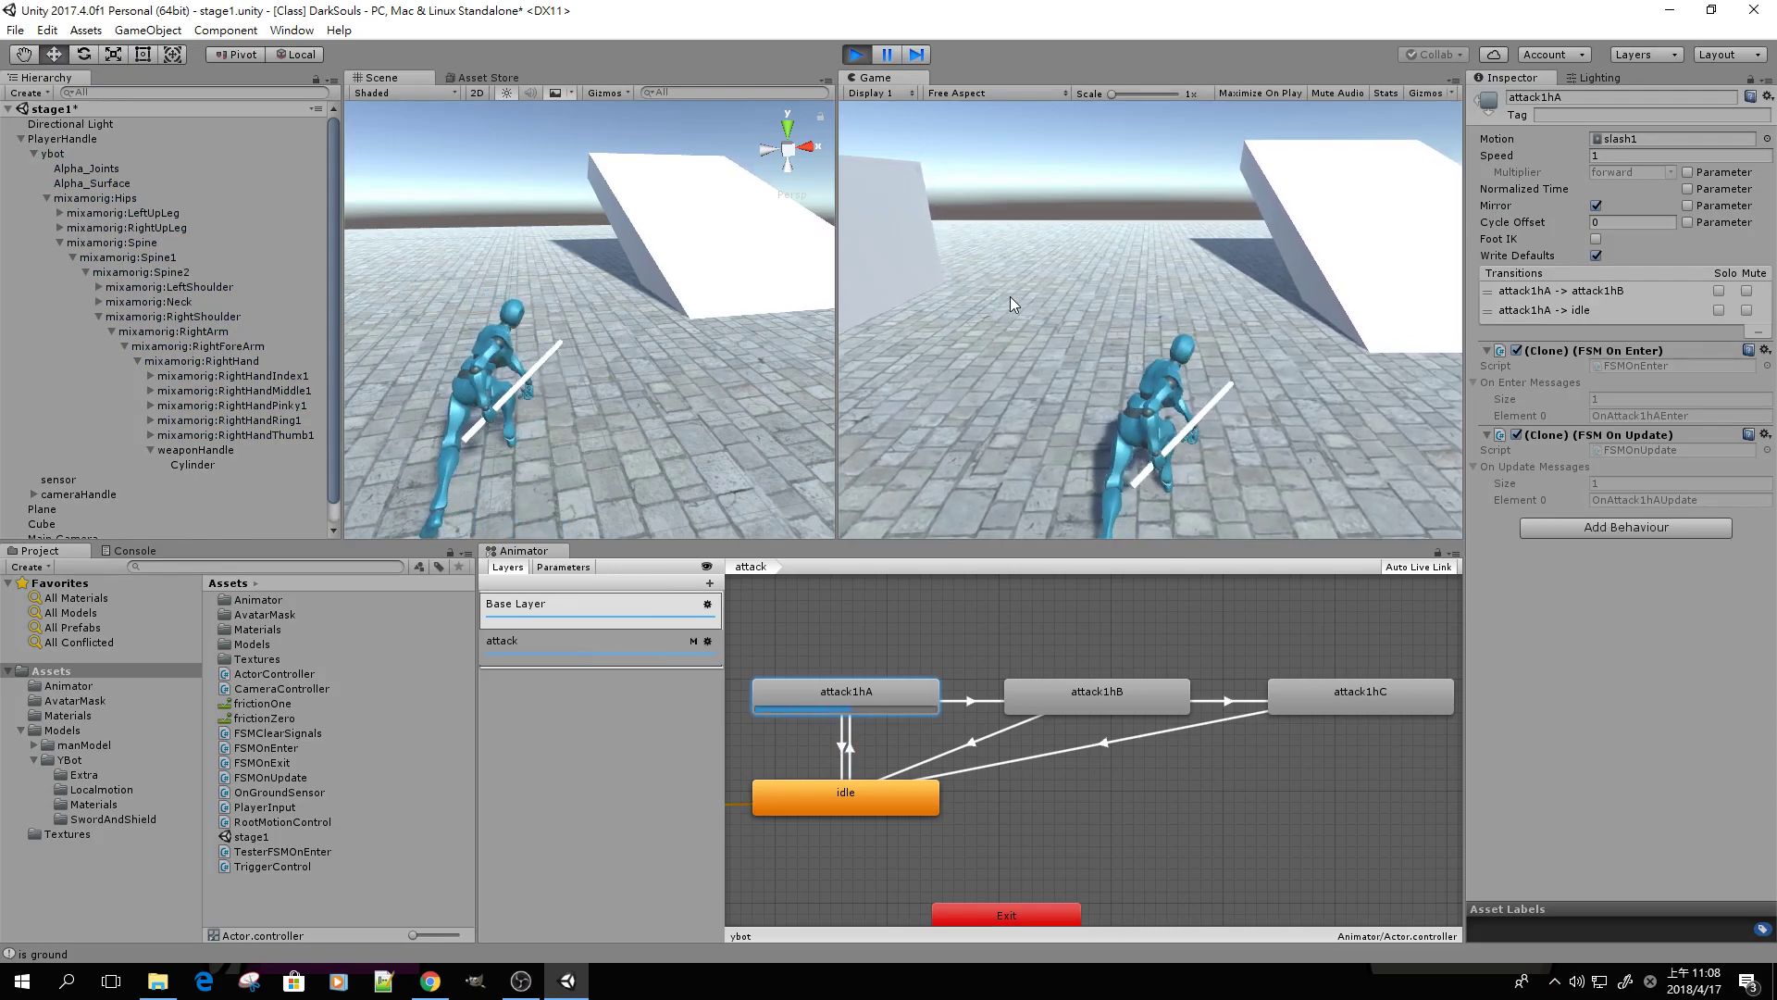
{"action": "key", "text": "j"}
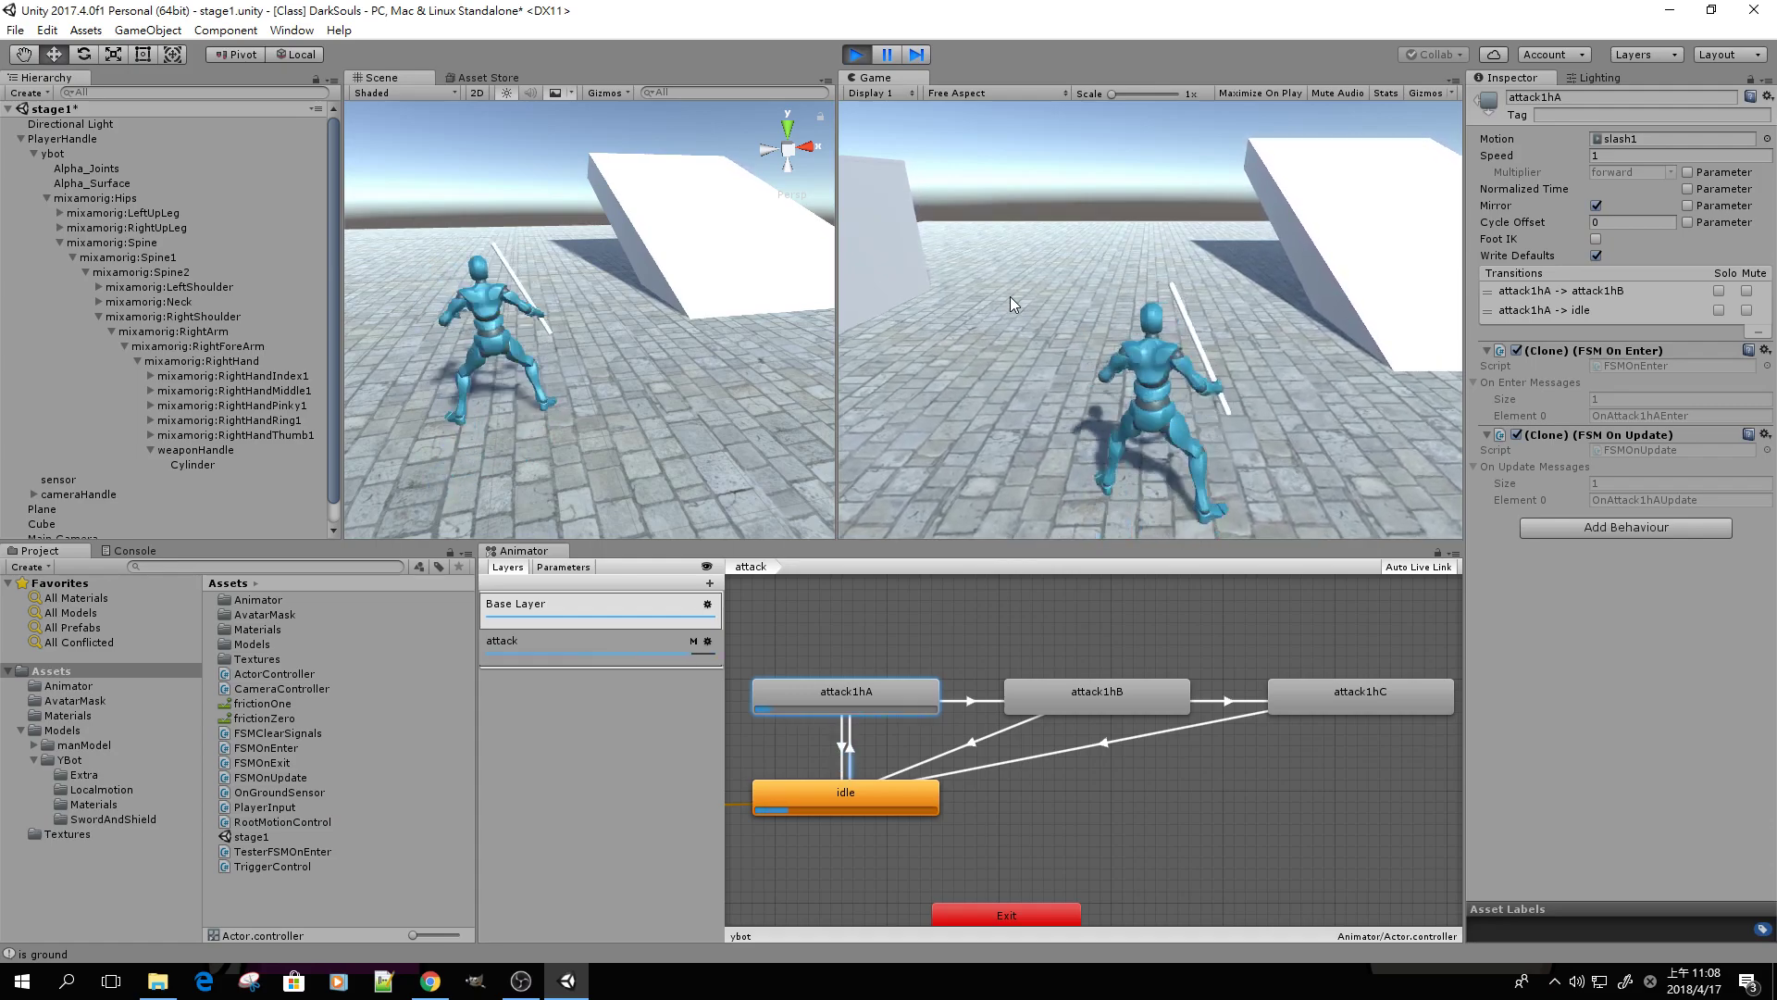
{"action": "key", "text": "j"}
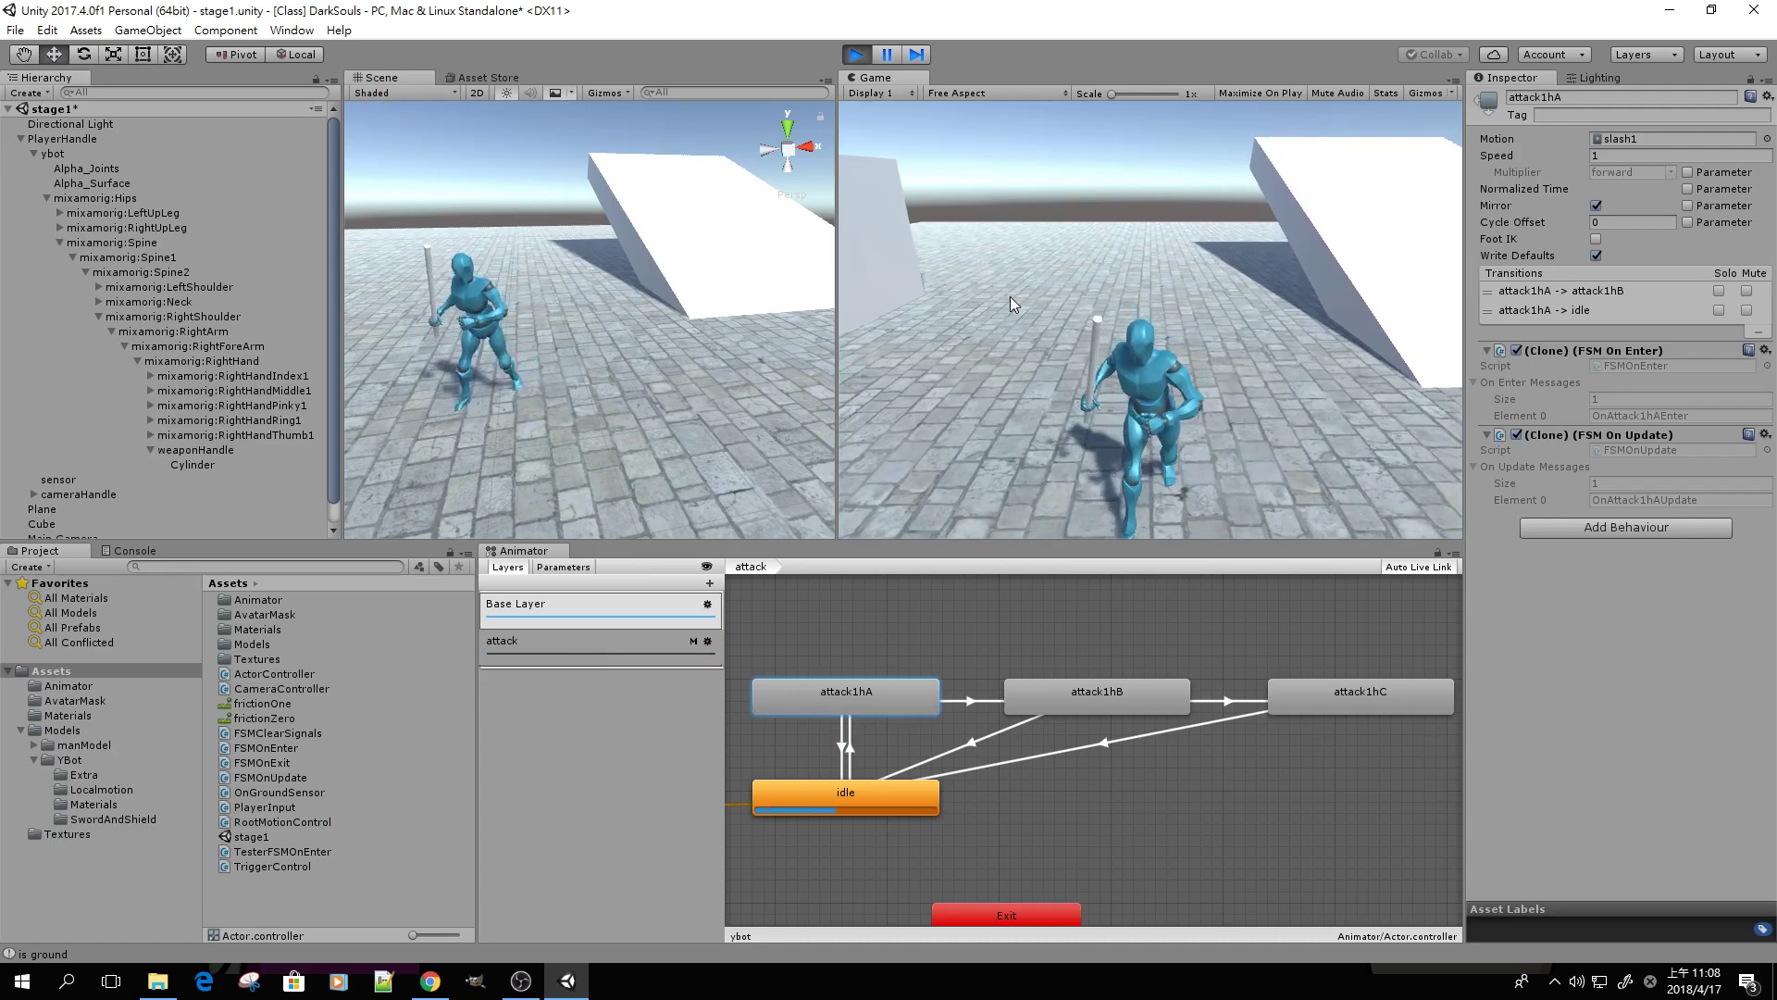
{"action": "key", "text": "j"}
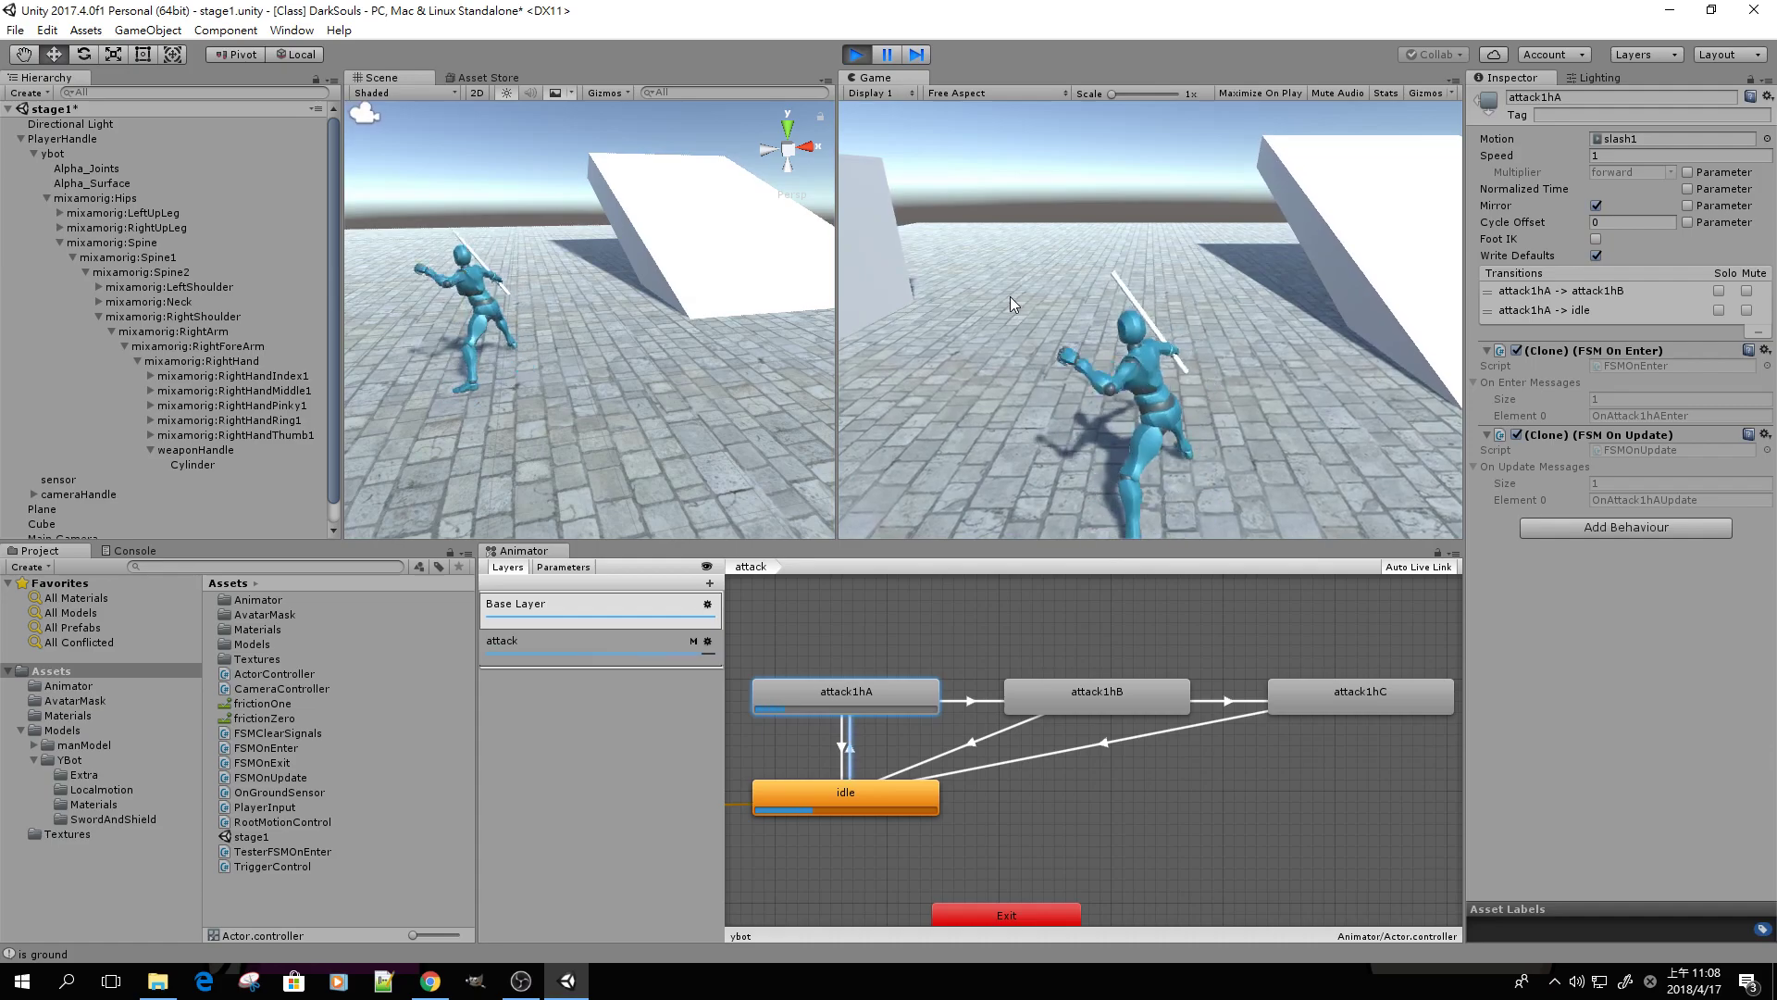
{"action": "key", "text": "j"}
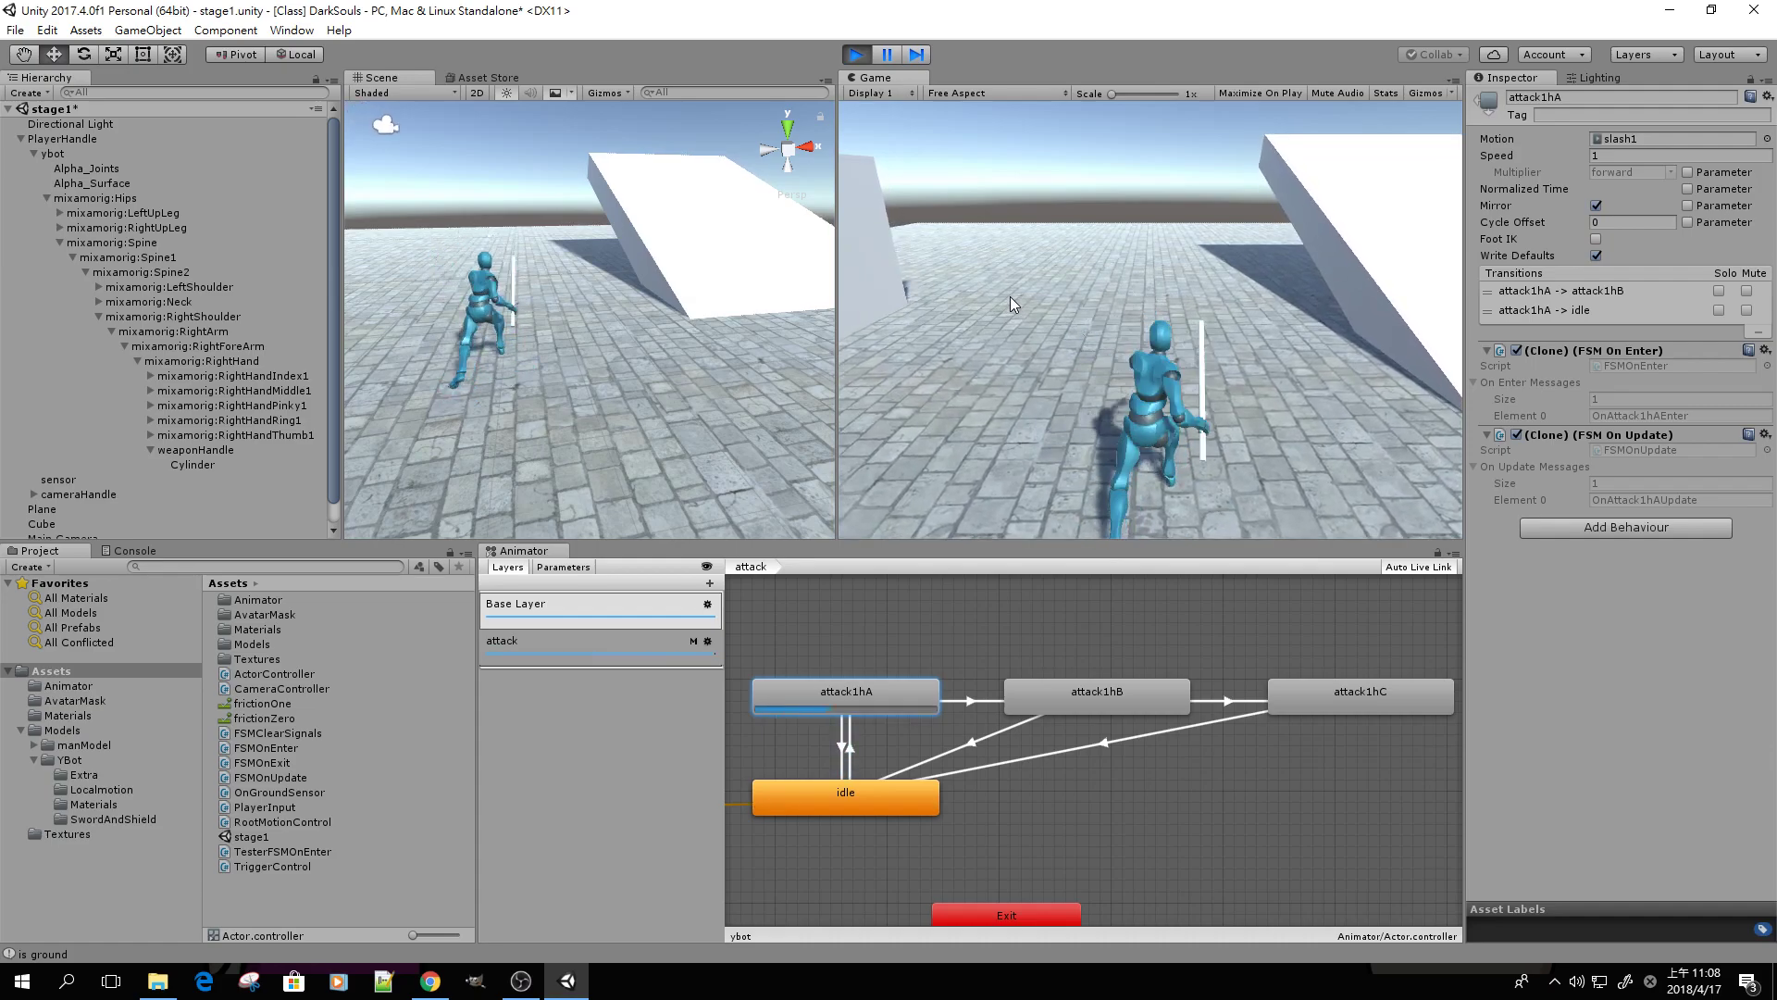
{"action": "key", "text": "j"}
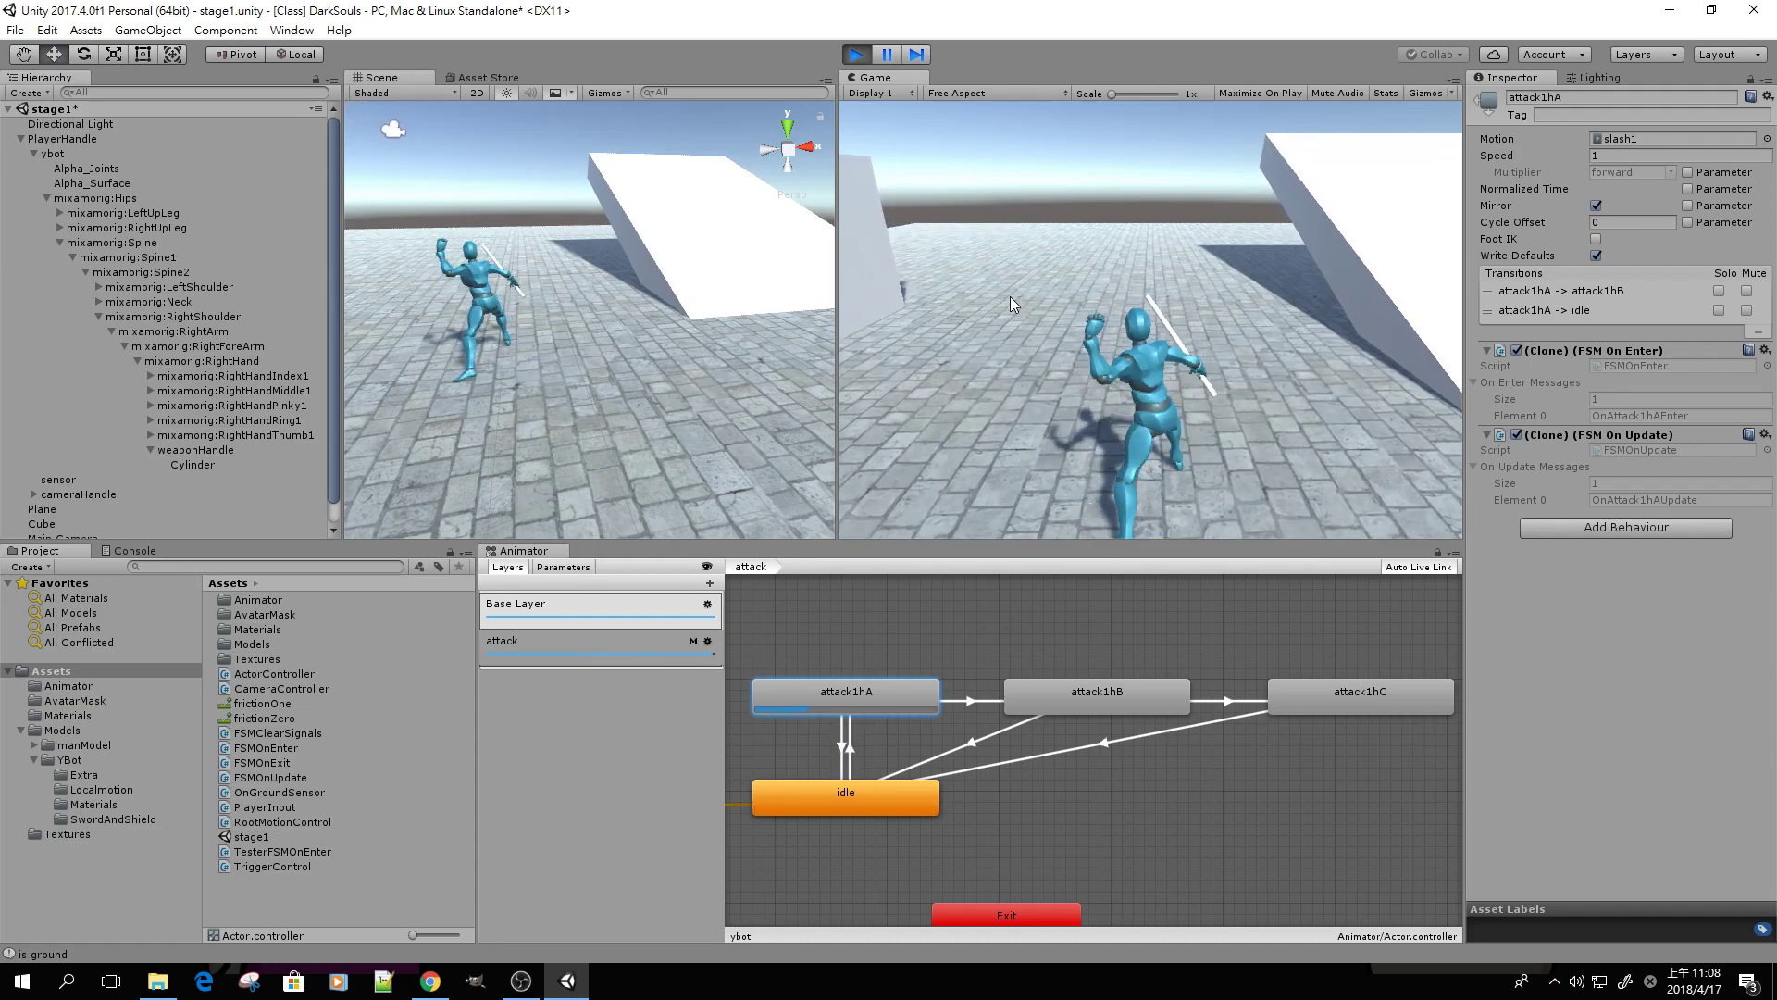
{"action": "key", "text": "j"}
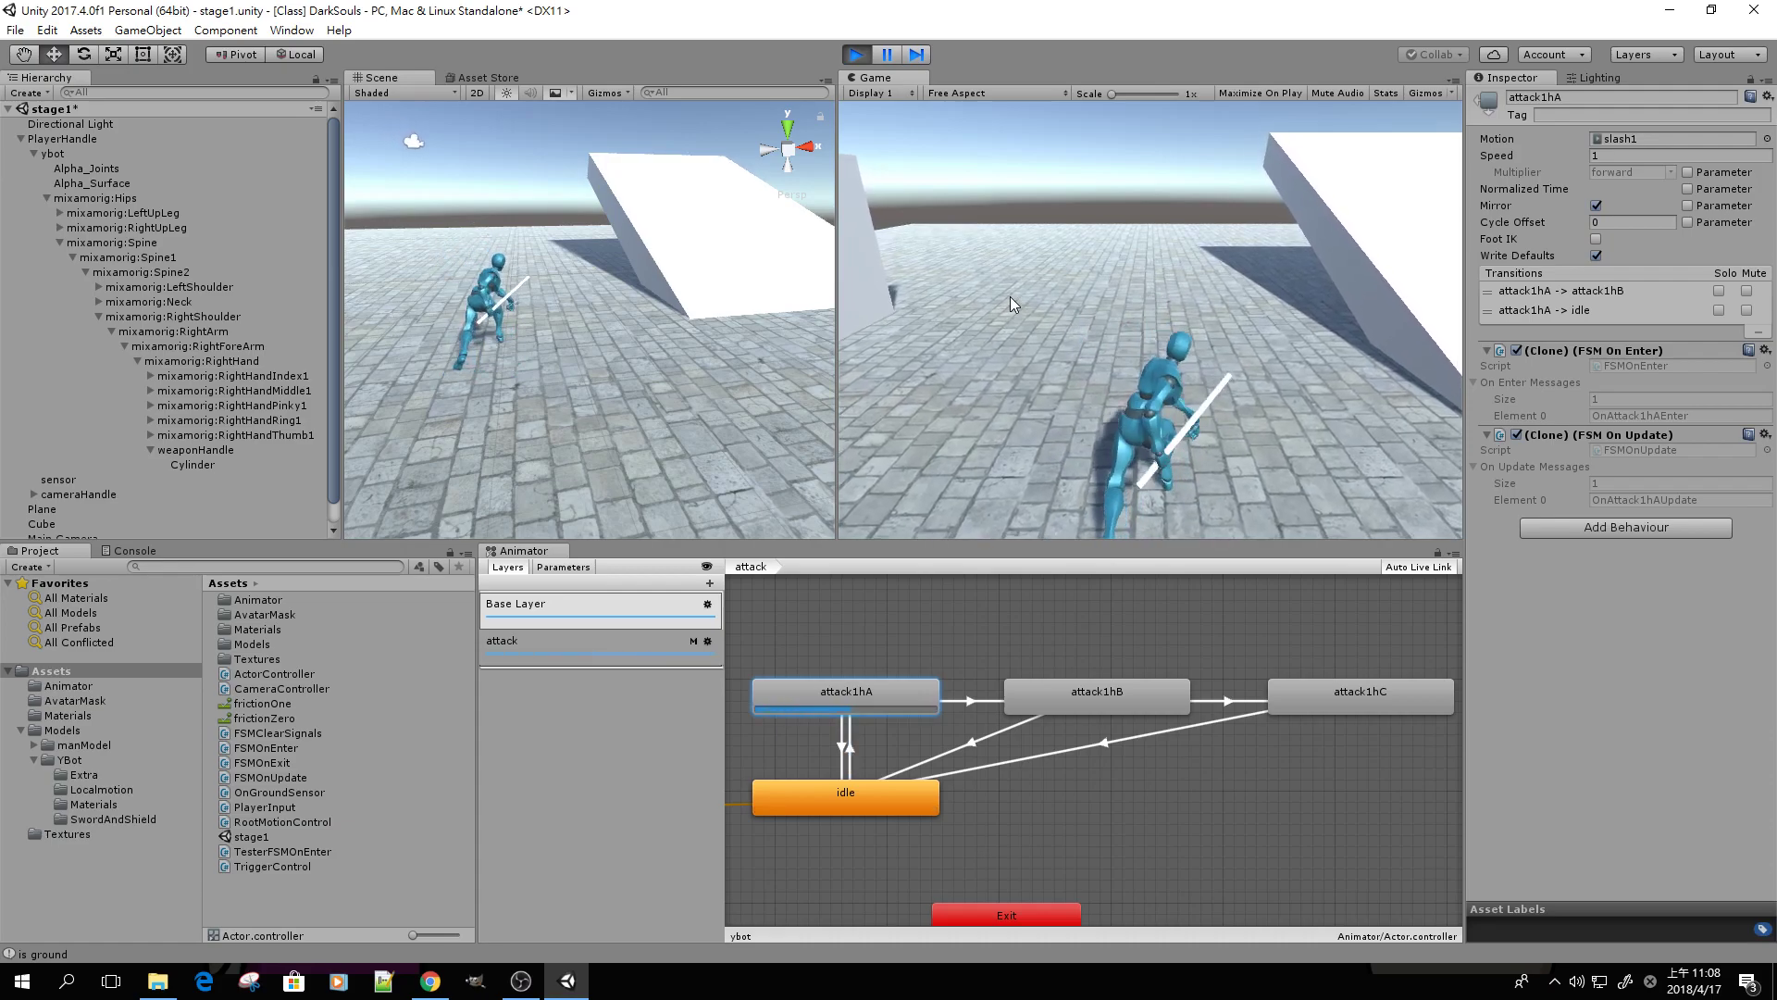
{"action": "key", "text": "j"}
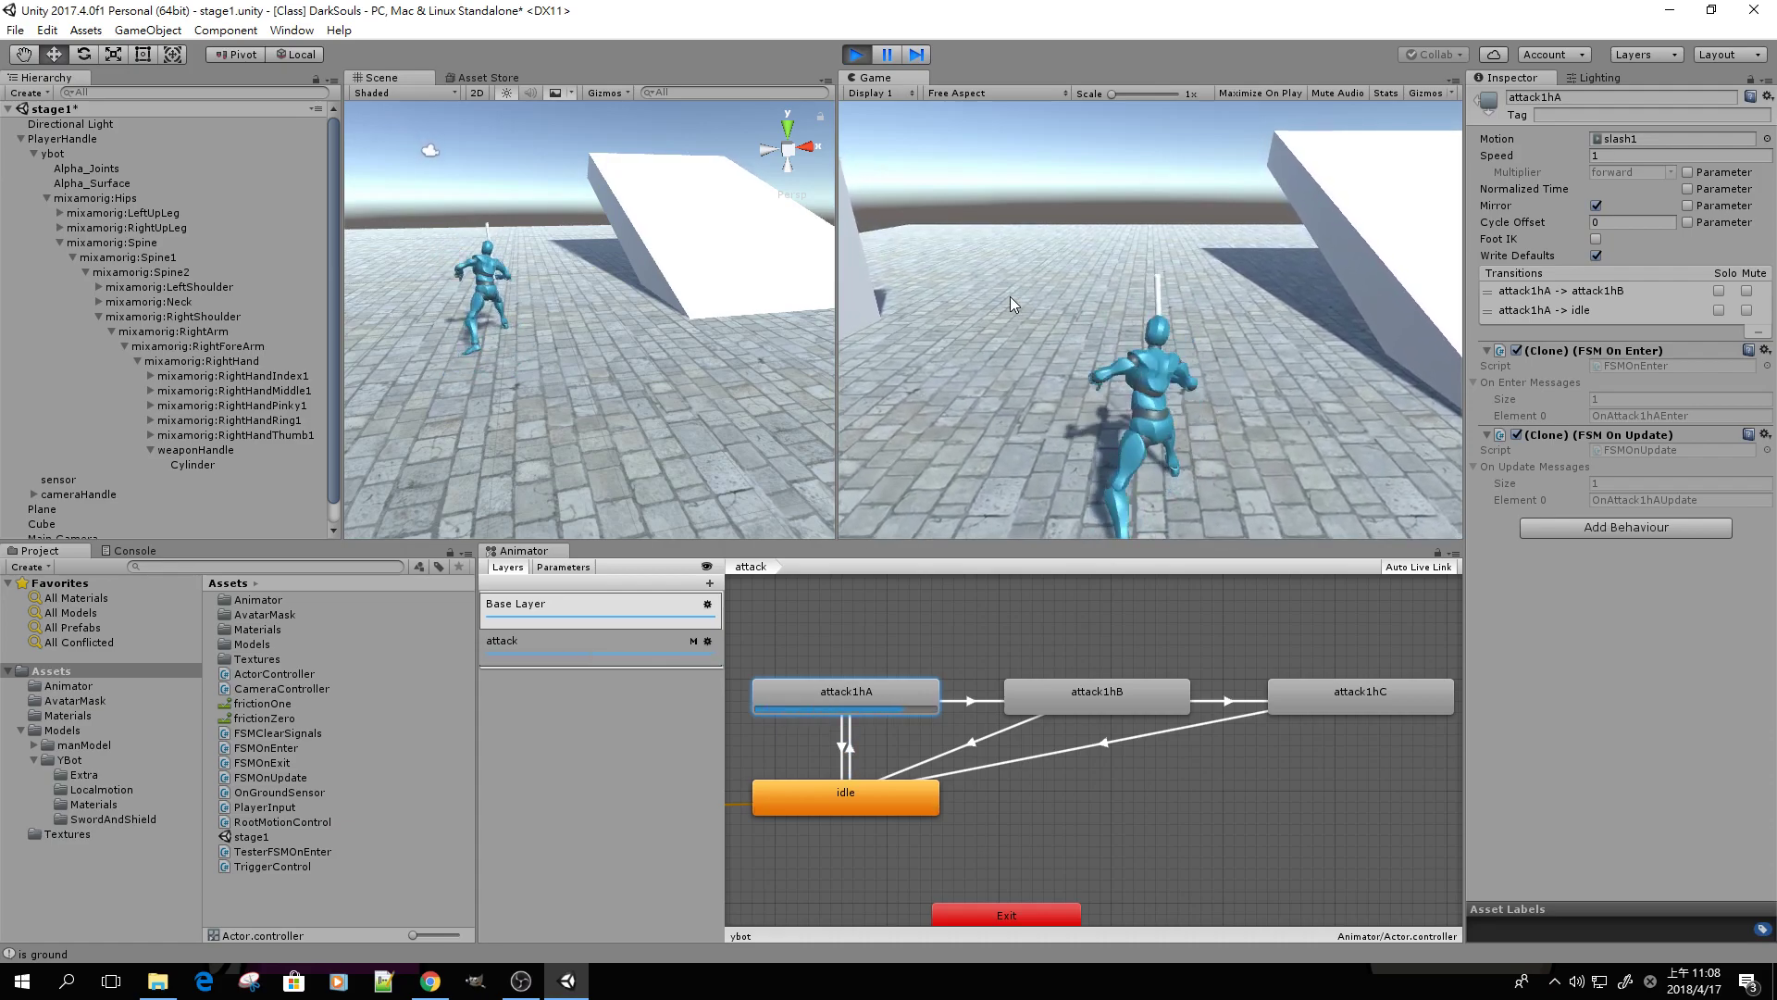
{"action": "key", "text": "j"}
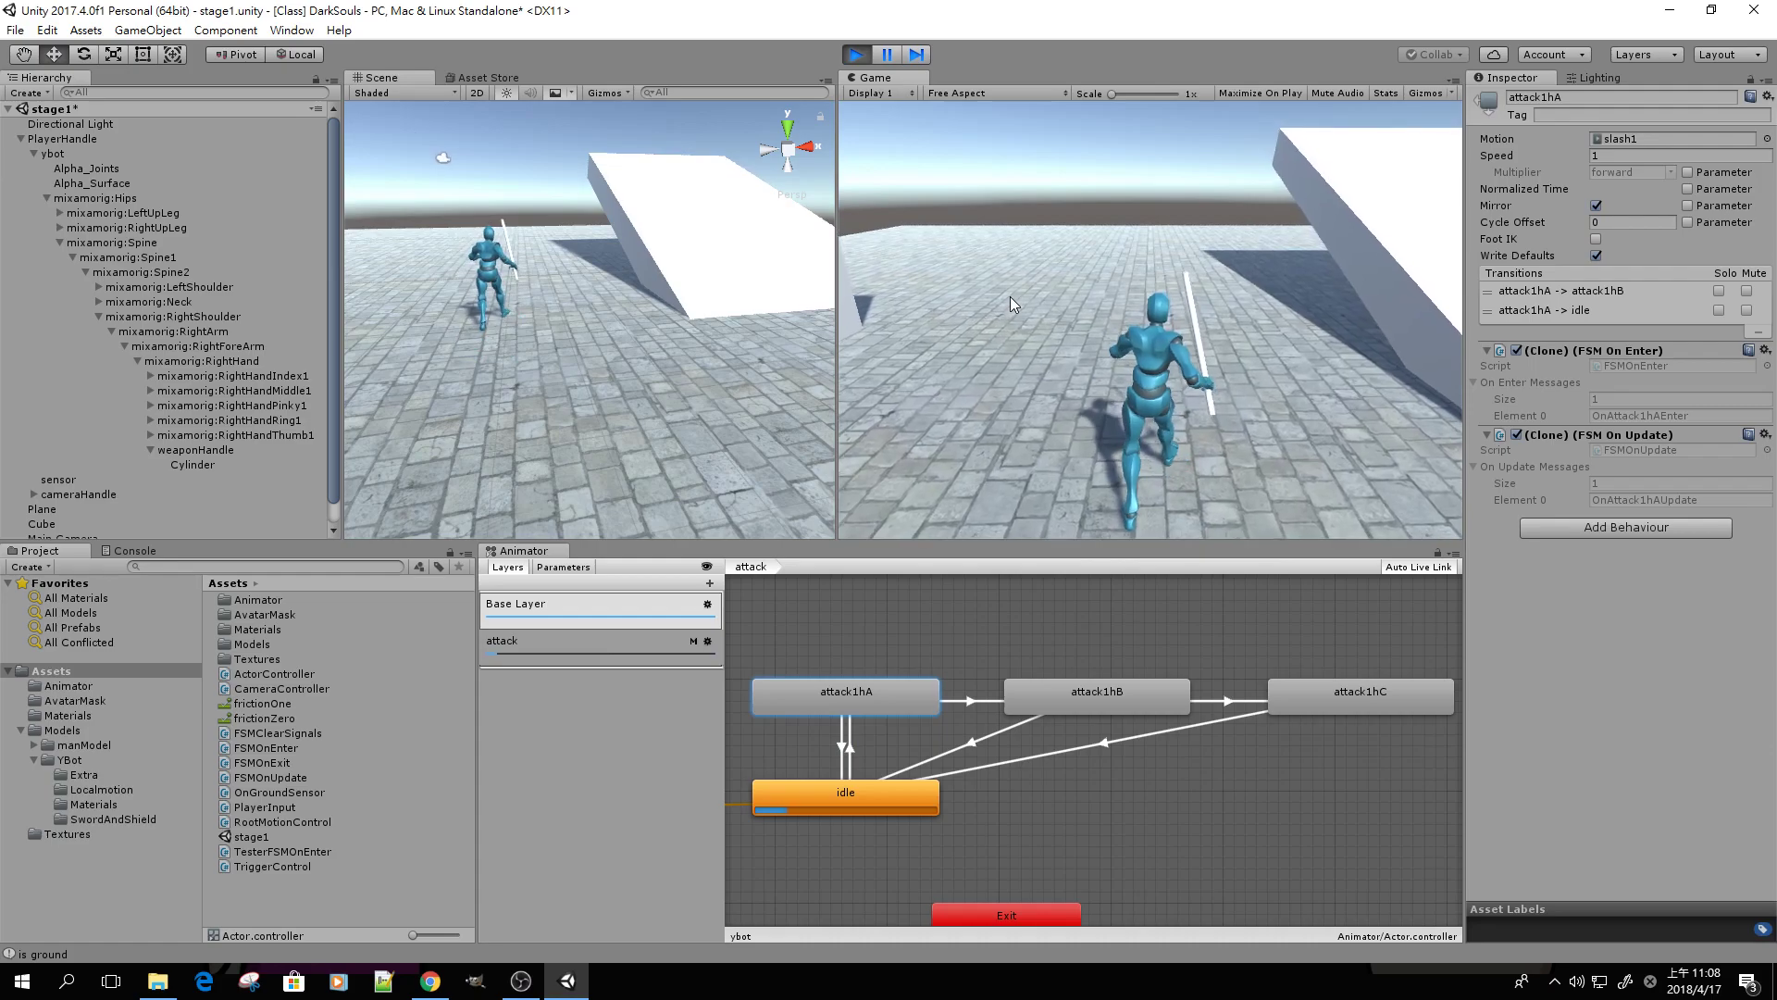
{"action": "key", "text": "s"}
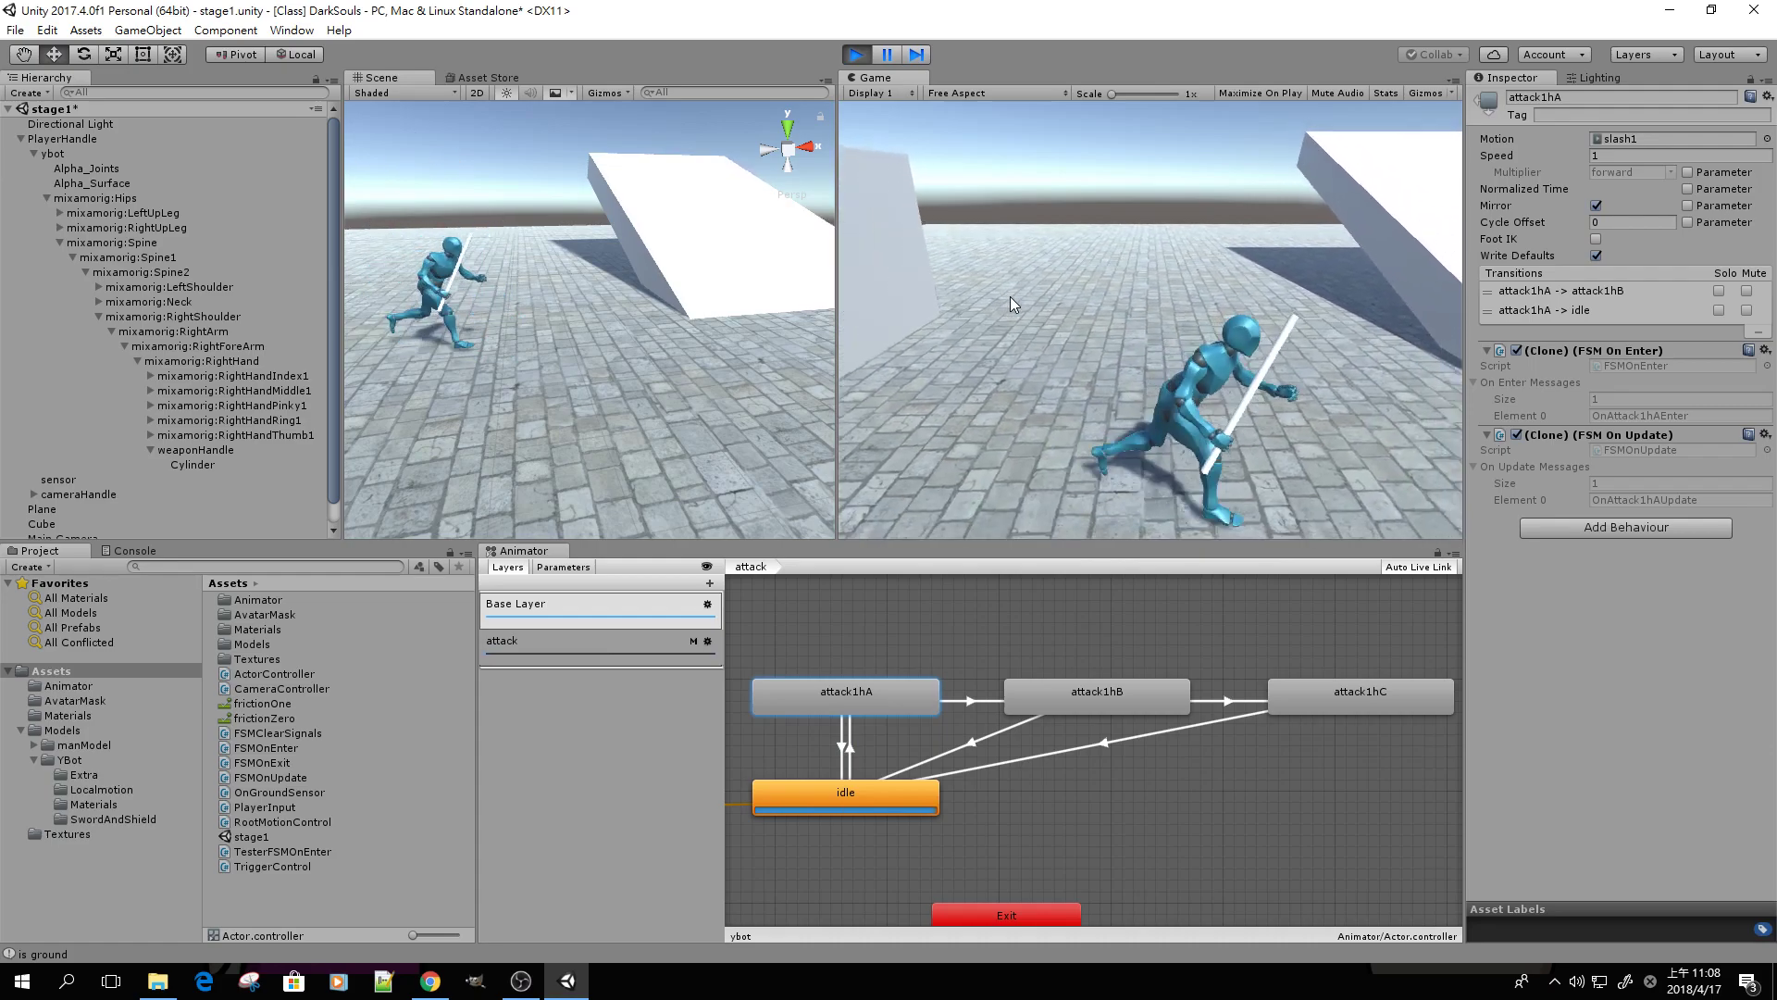
{"action": "key", "text": "j"}
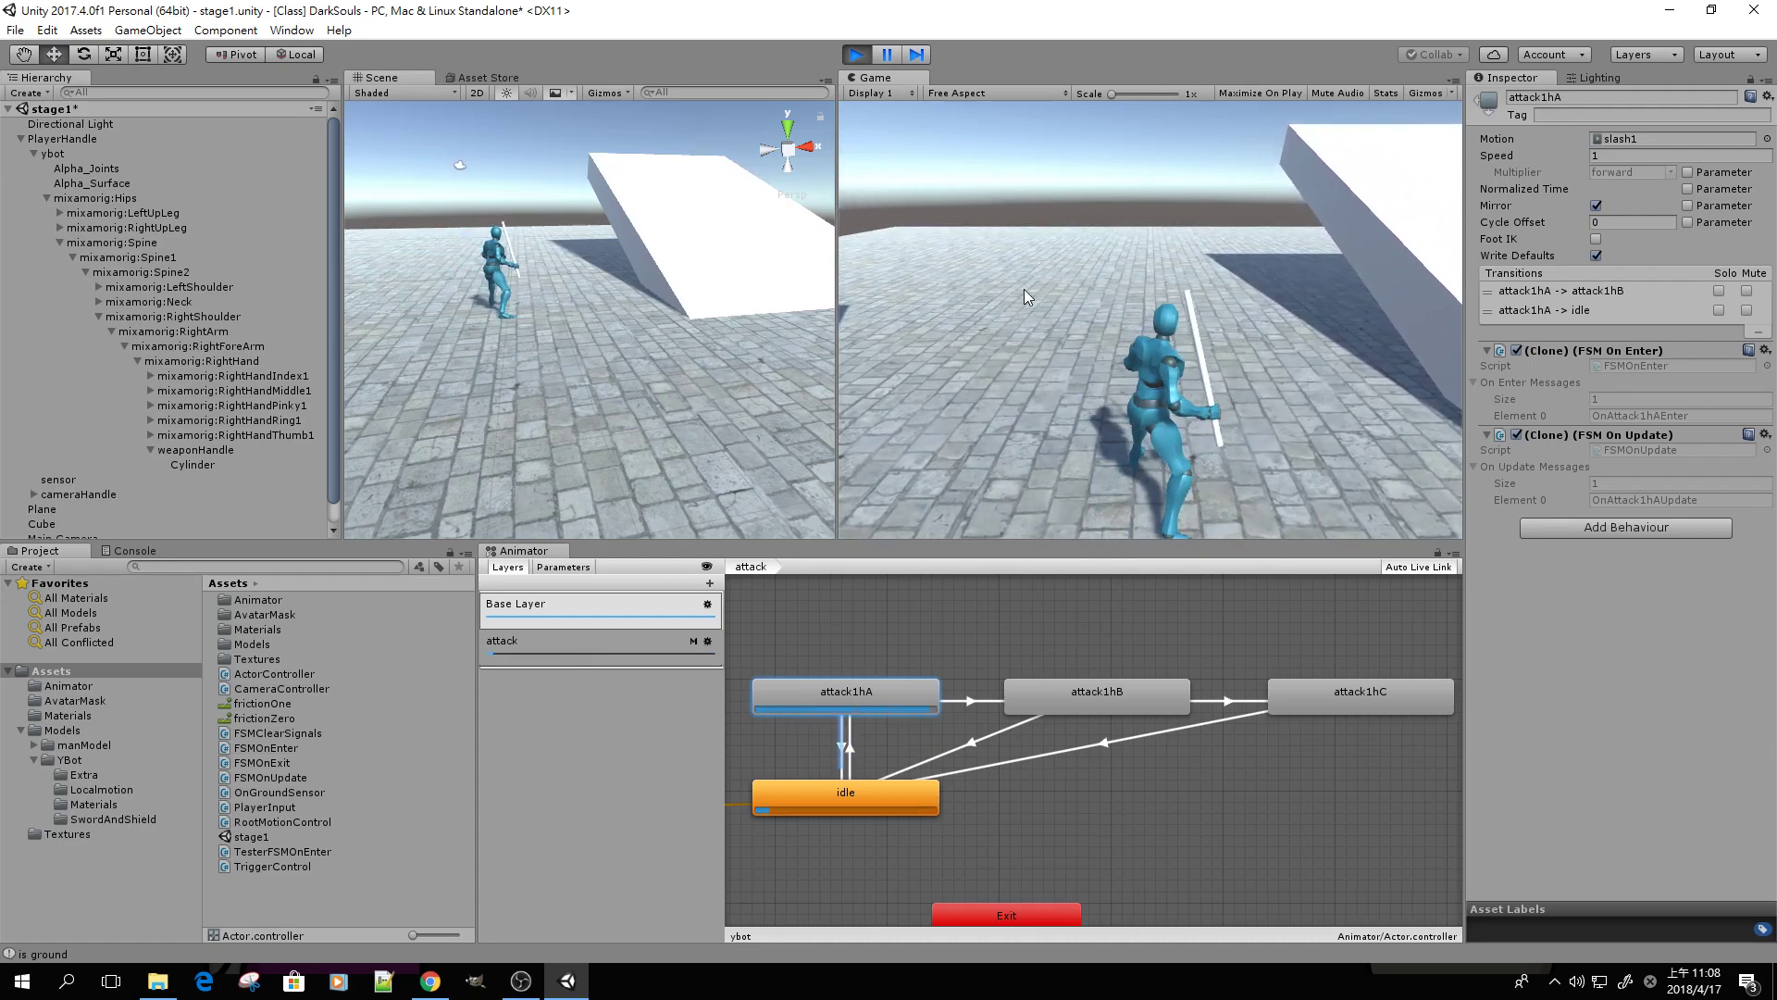
{"action": "left_click", "coordinate": [856, 54]}
Stop playback, check the attack1hB state's settings, and enable Mirror on the attack1hC state
{"action": "left_click", "coordinate": [1128, 699]}
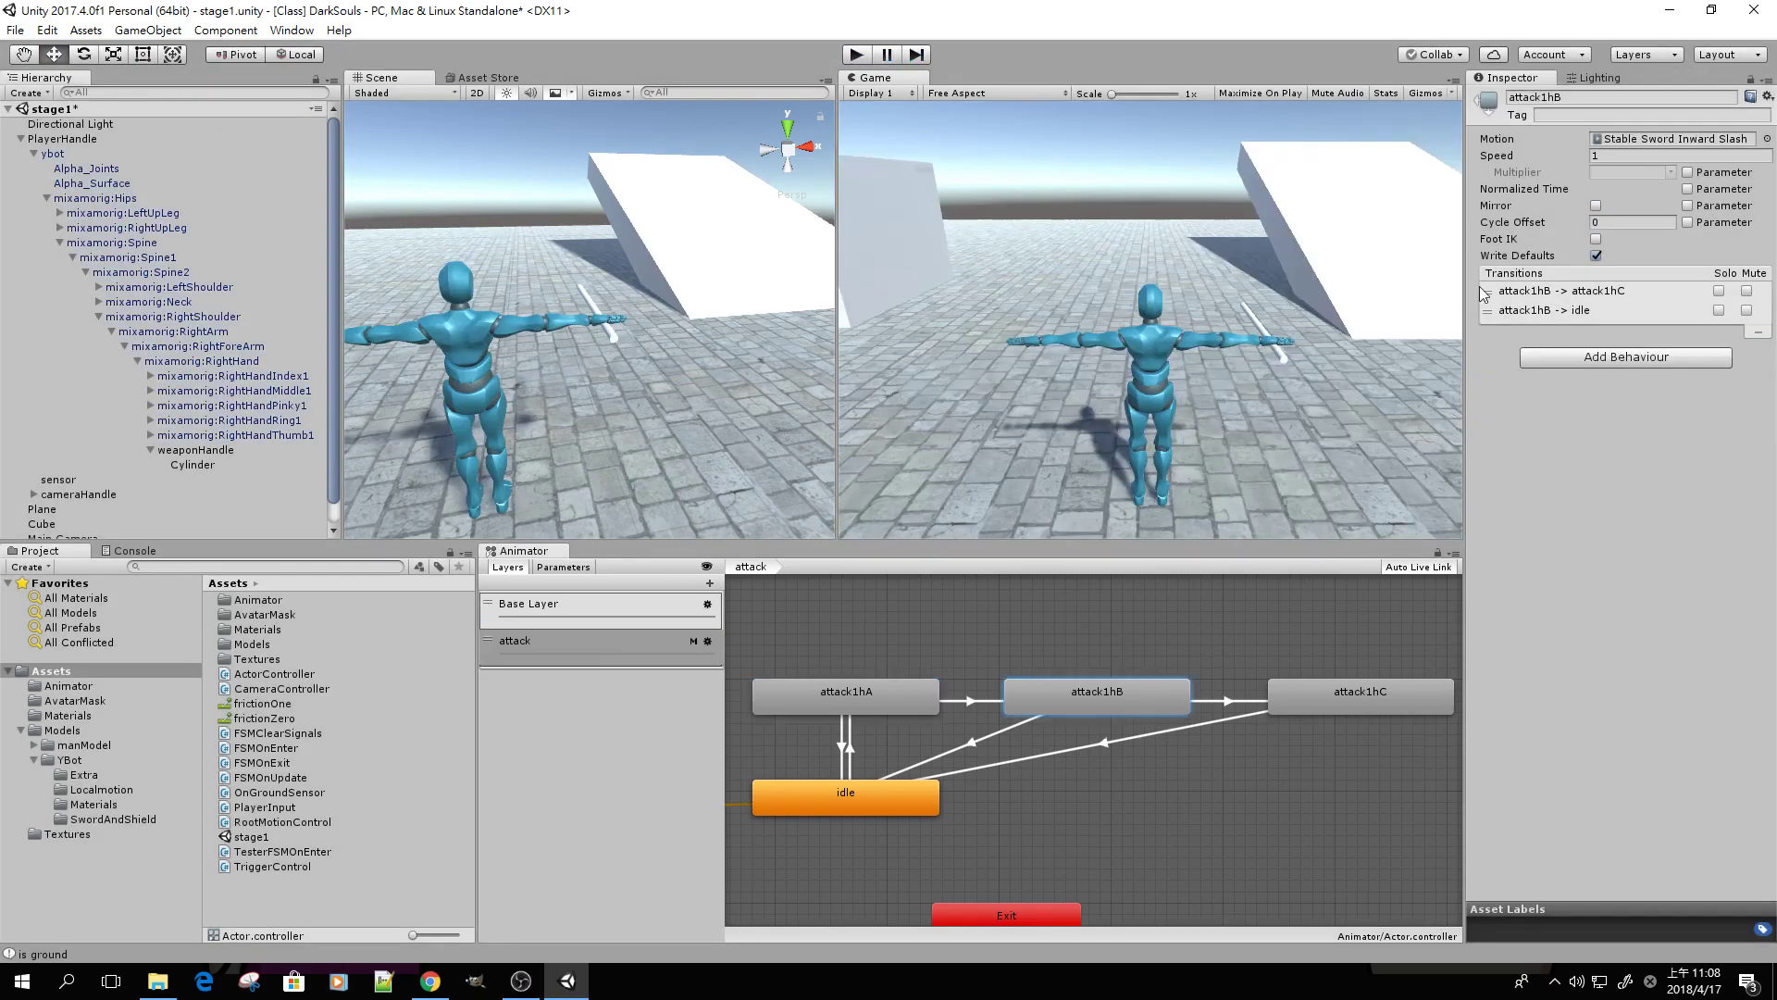
{"action": "left_click", "coordinate": [1432, 702]}
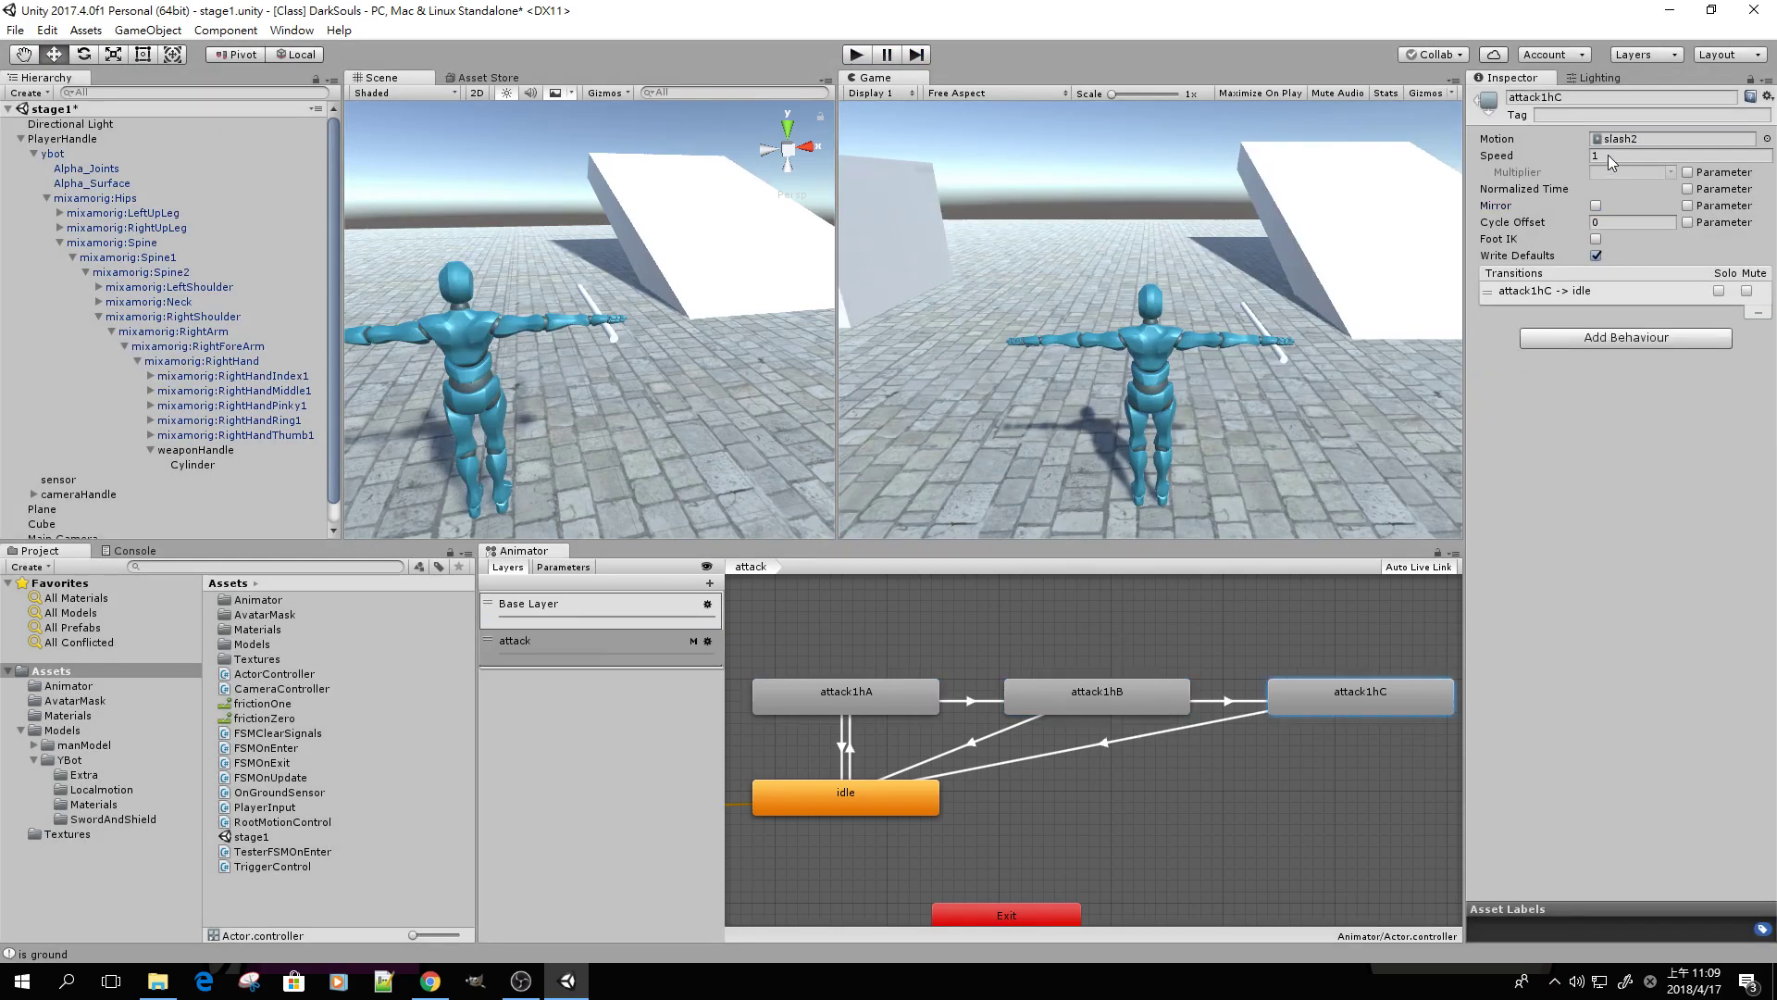
Play the scene, trigger the attack combo repeatedly while moving the character to check the attack1hC slash with the rod, and stop playback
{"action": "left_click", "coordinate": [865, 55]}
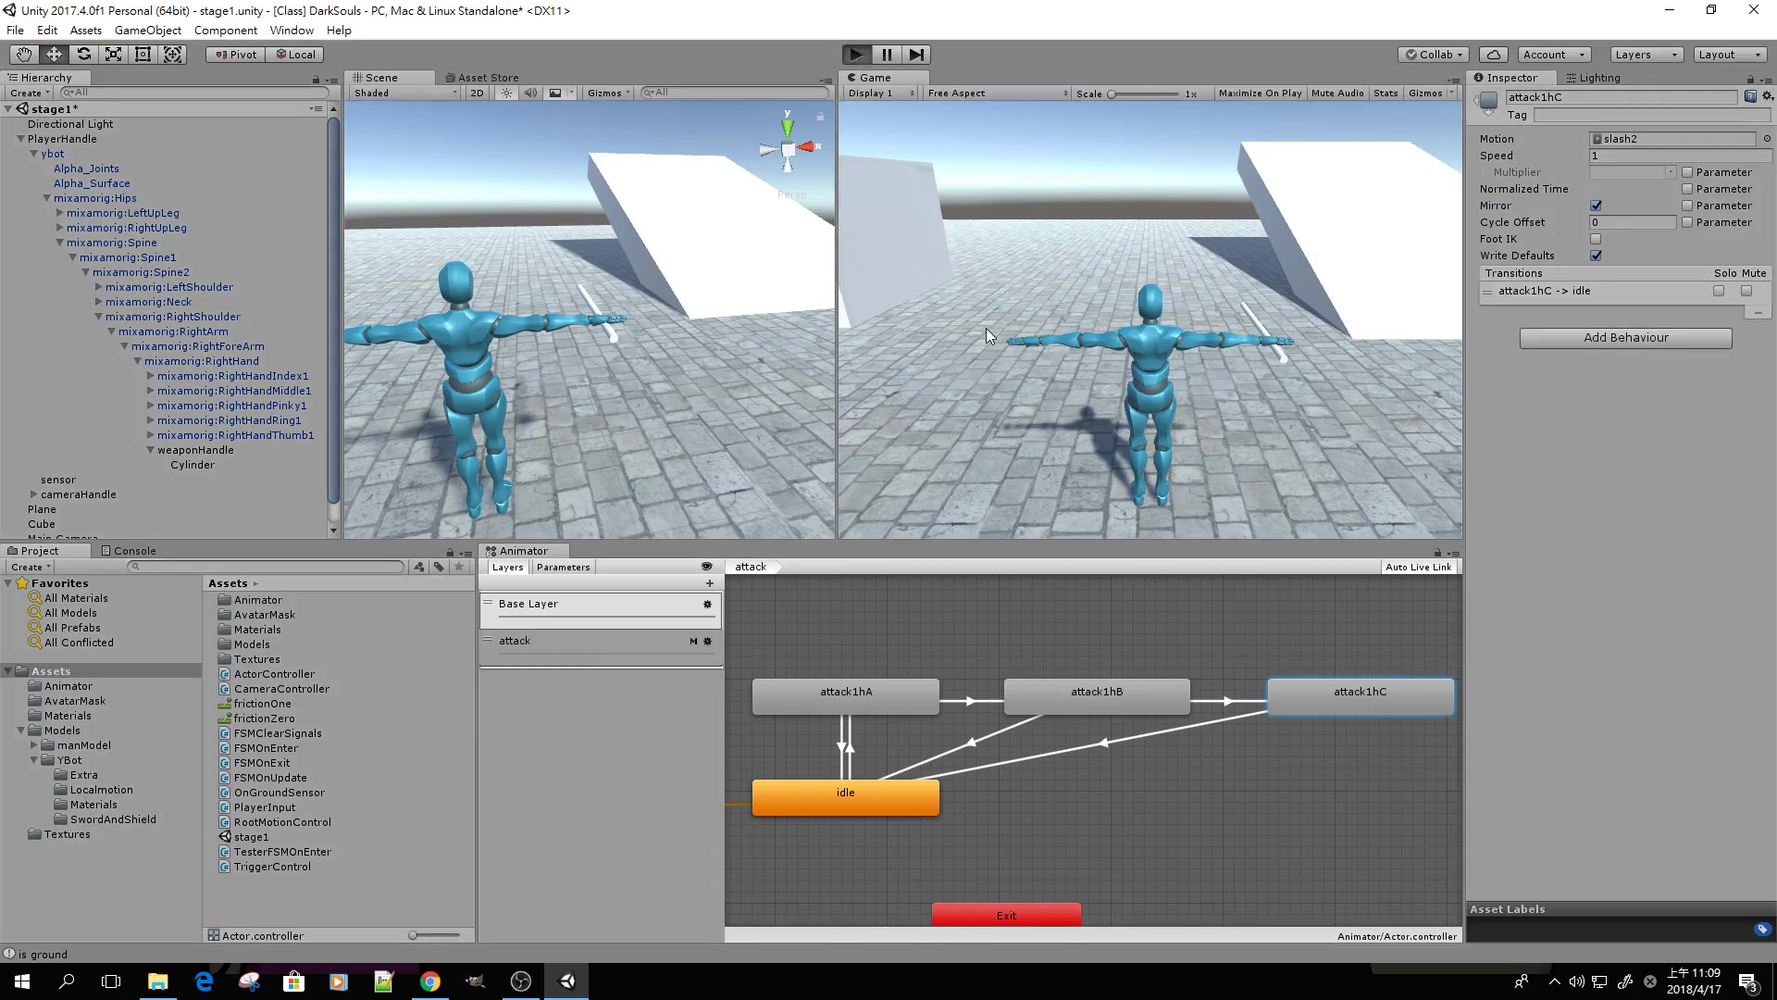
{"action": "key", "text": "w"}
{"action": "key", "text": "j"}
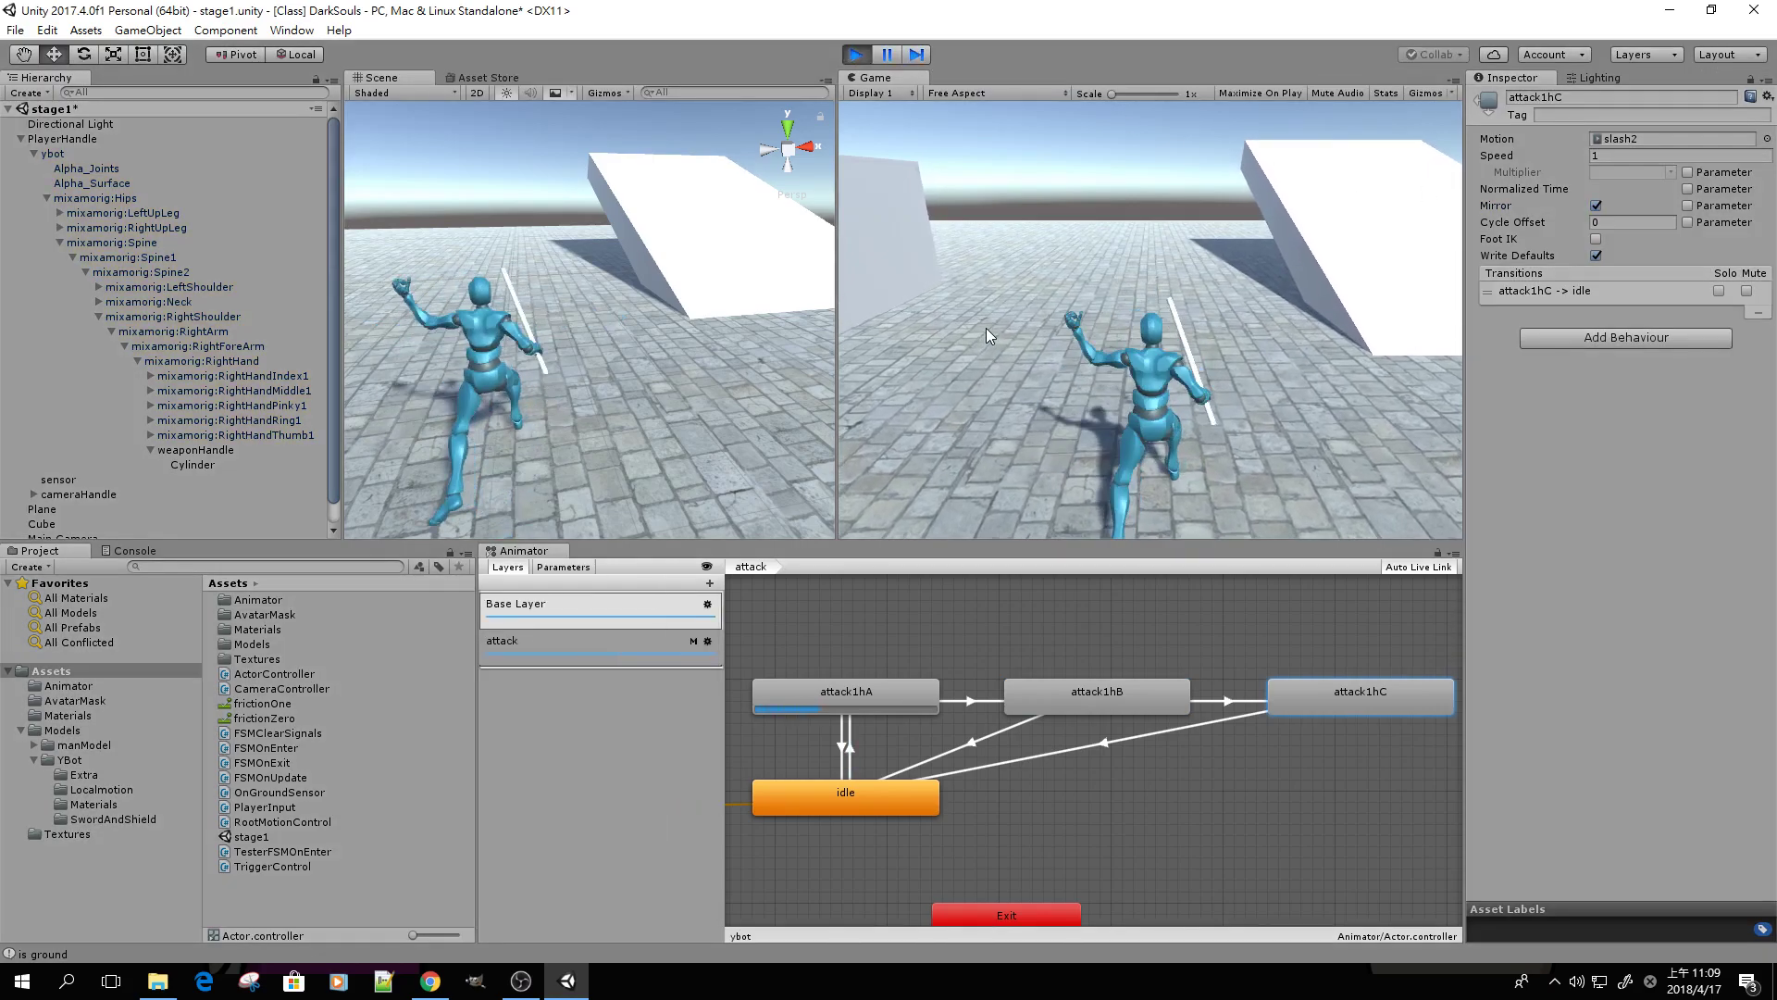
{"action": "key", "text": "j"}
{"action": "key", "text": "j"}
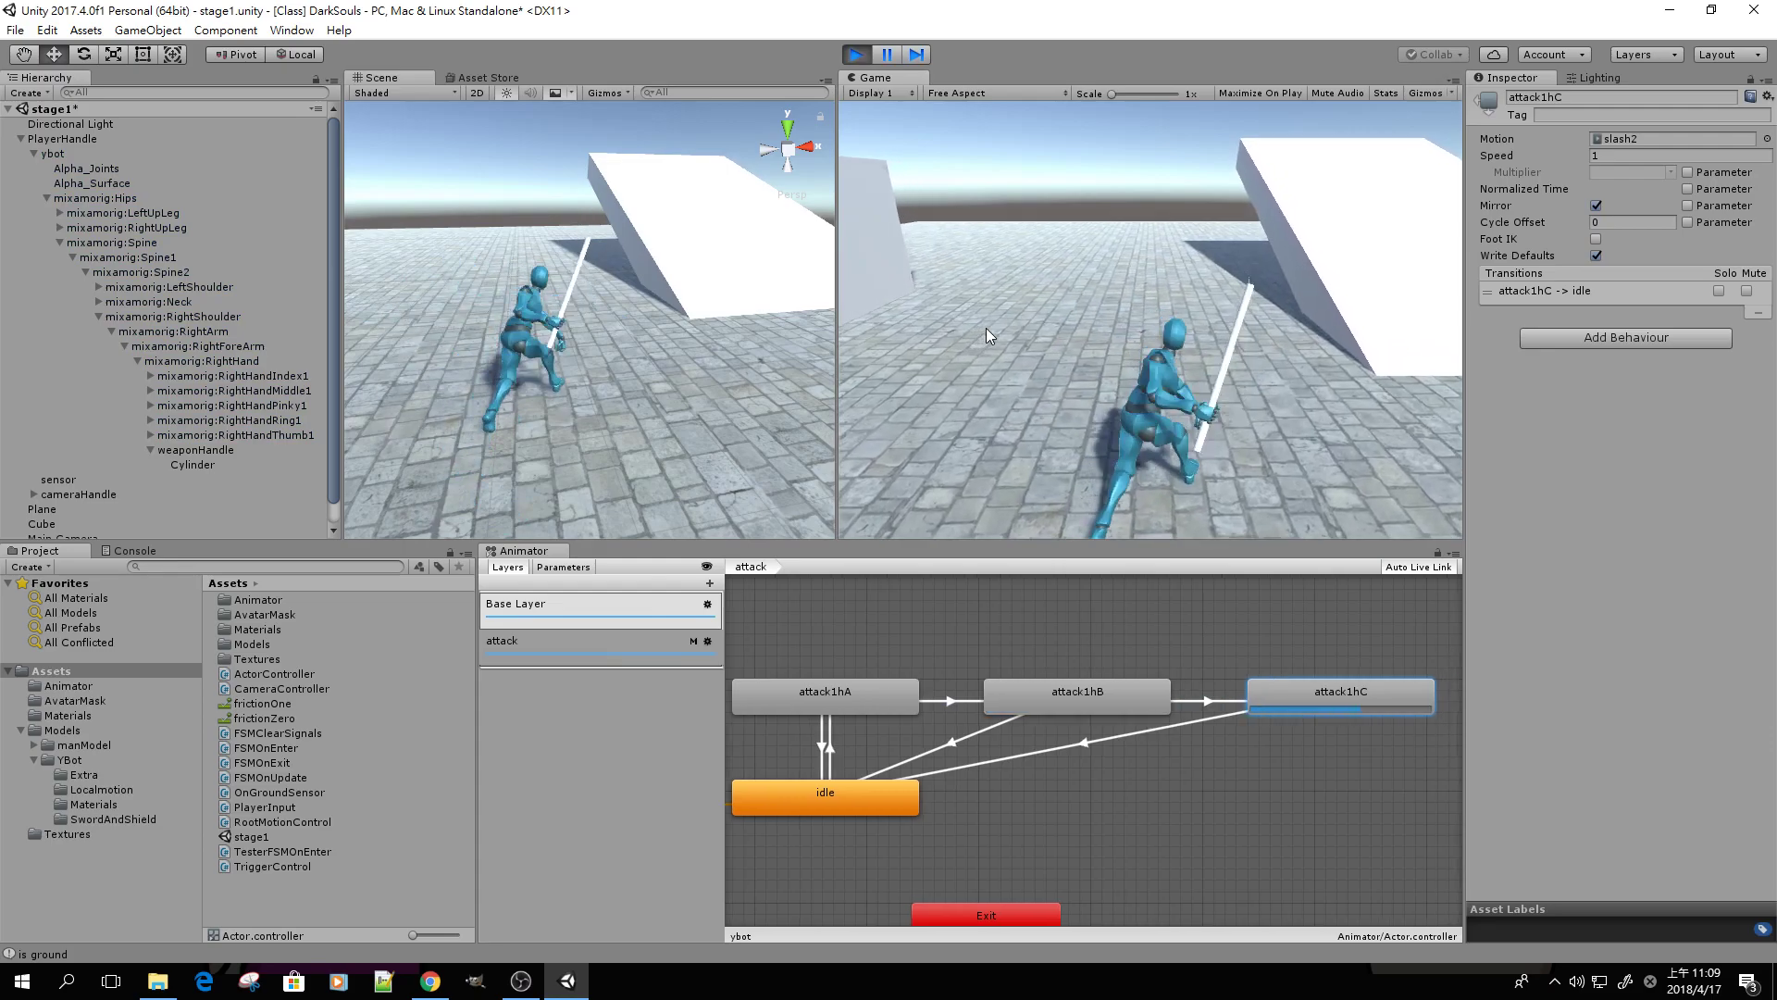
{"action": "key", "text": "j"}
{"action": "key", "text": "j"}
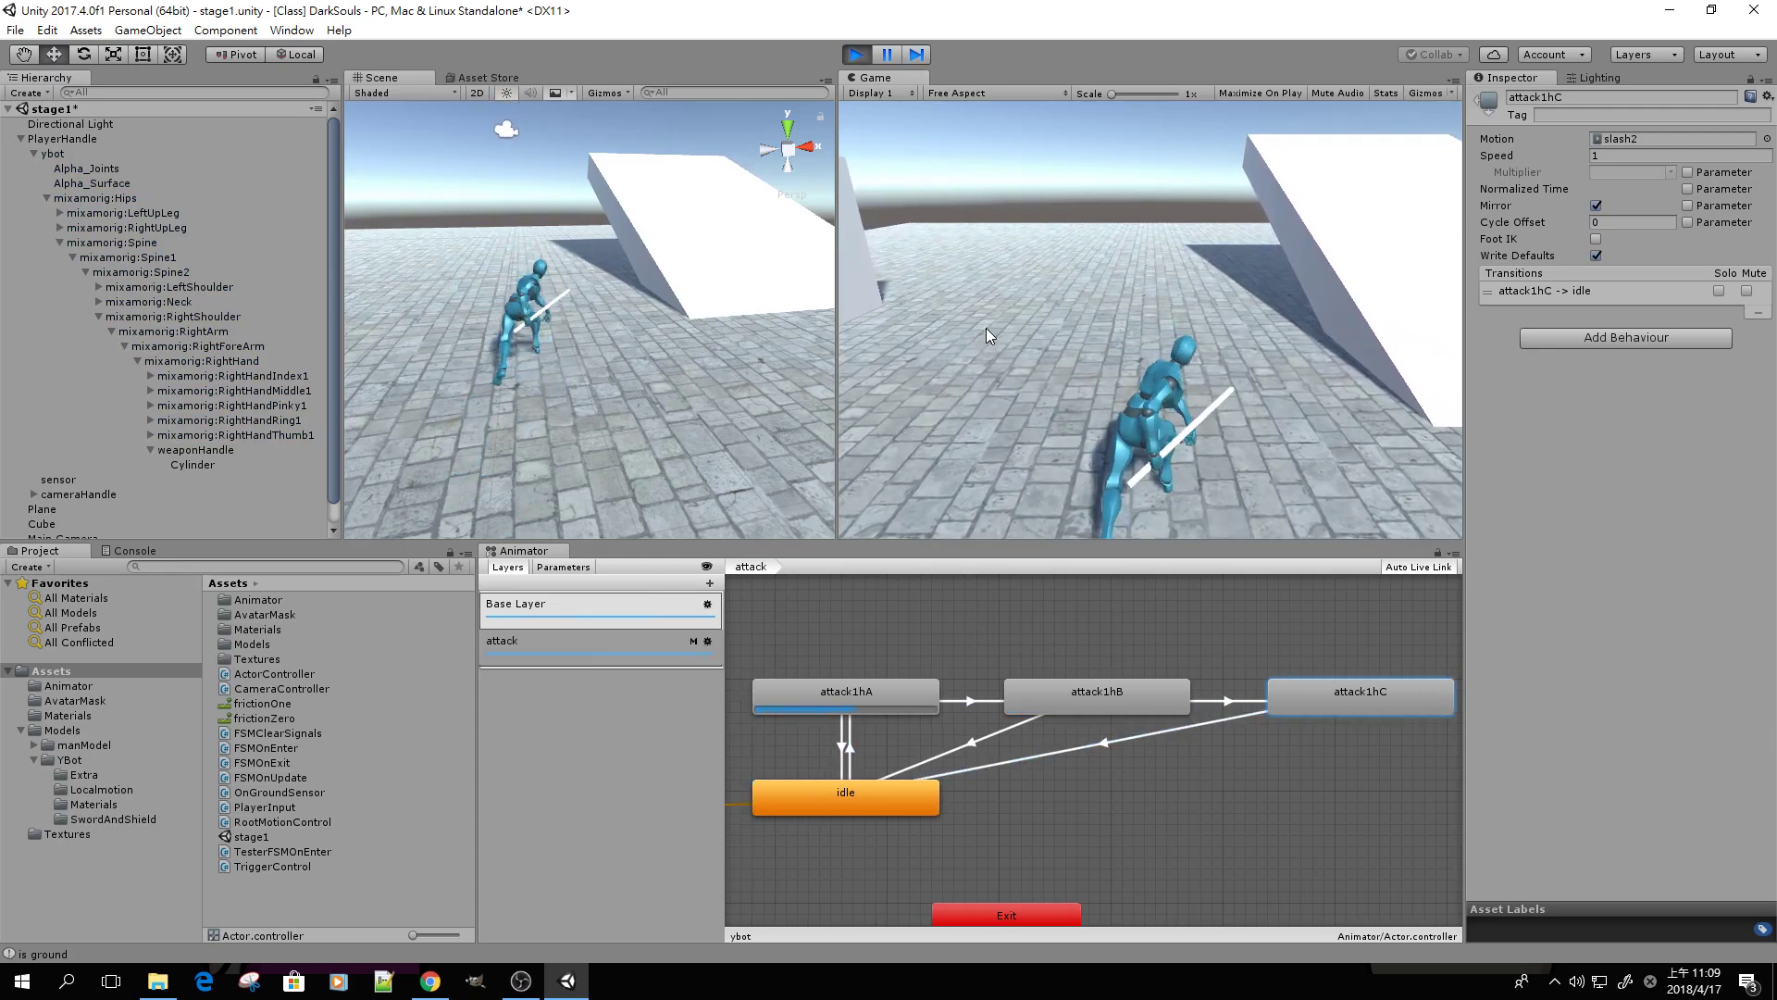
{"action": "key", "text": "j"}
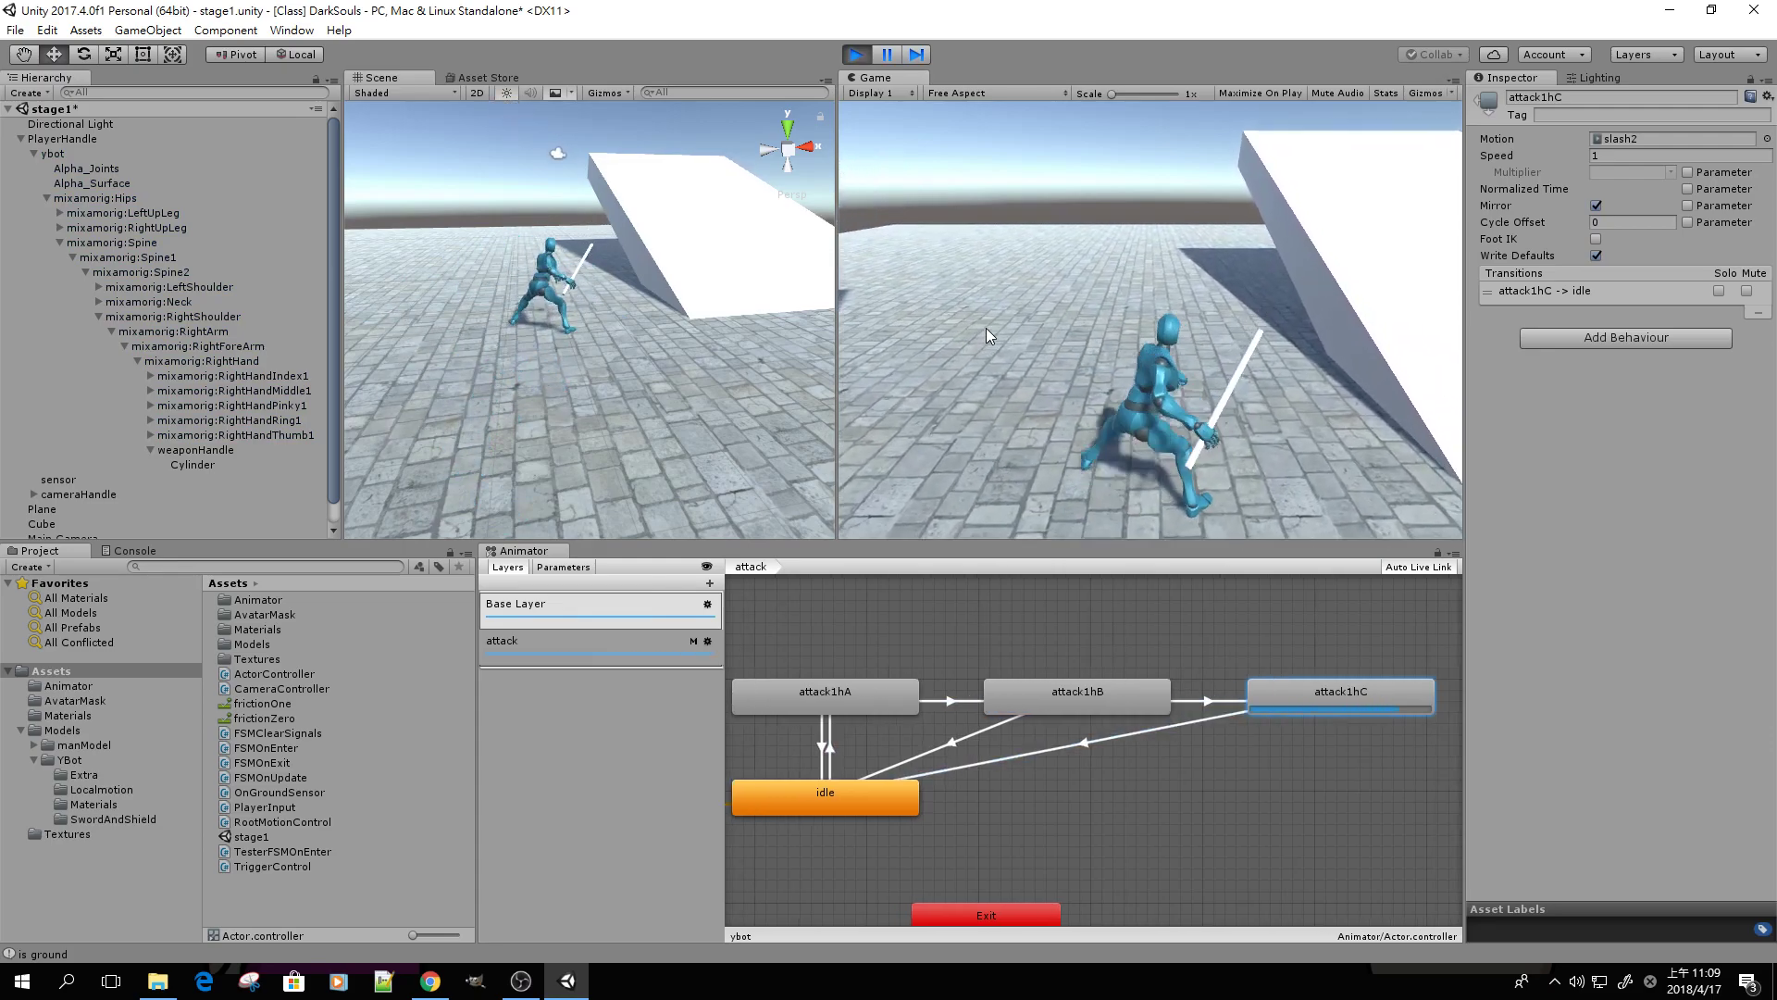
{"action": "key", "text": "j"}
{"action": "key", "text": "j"}
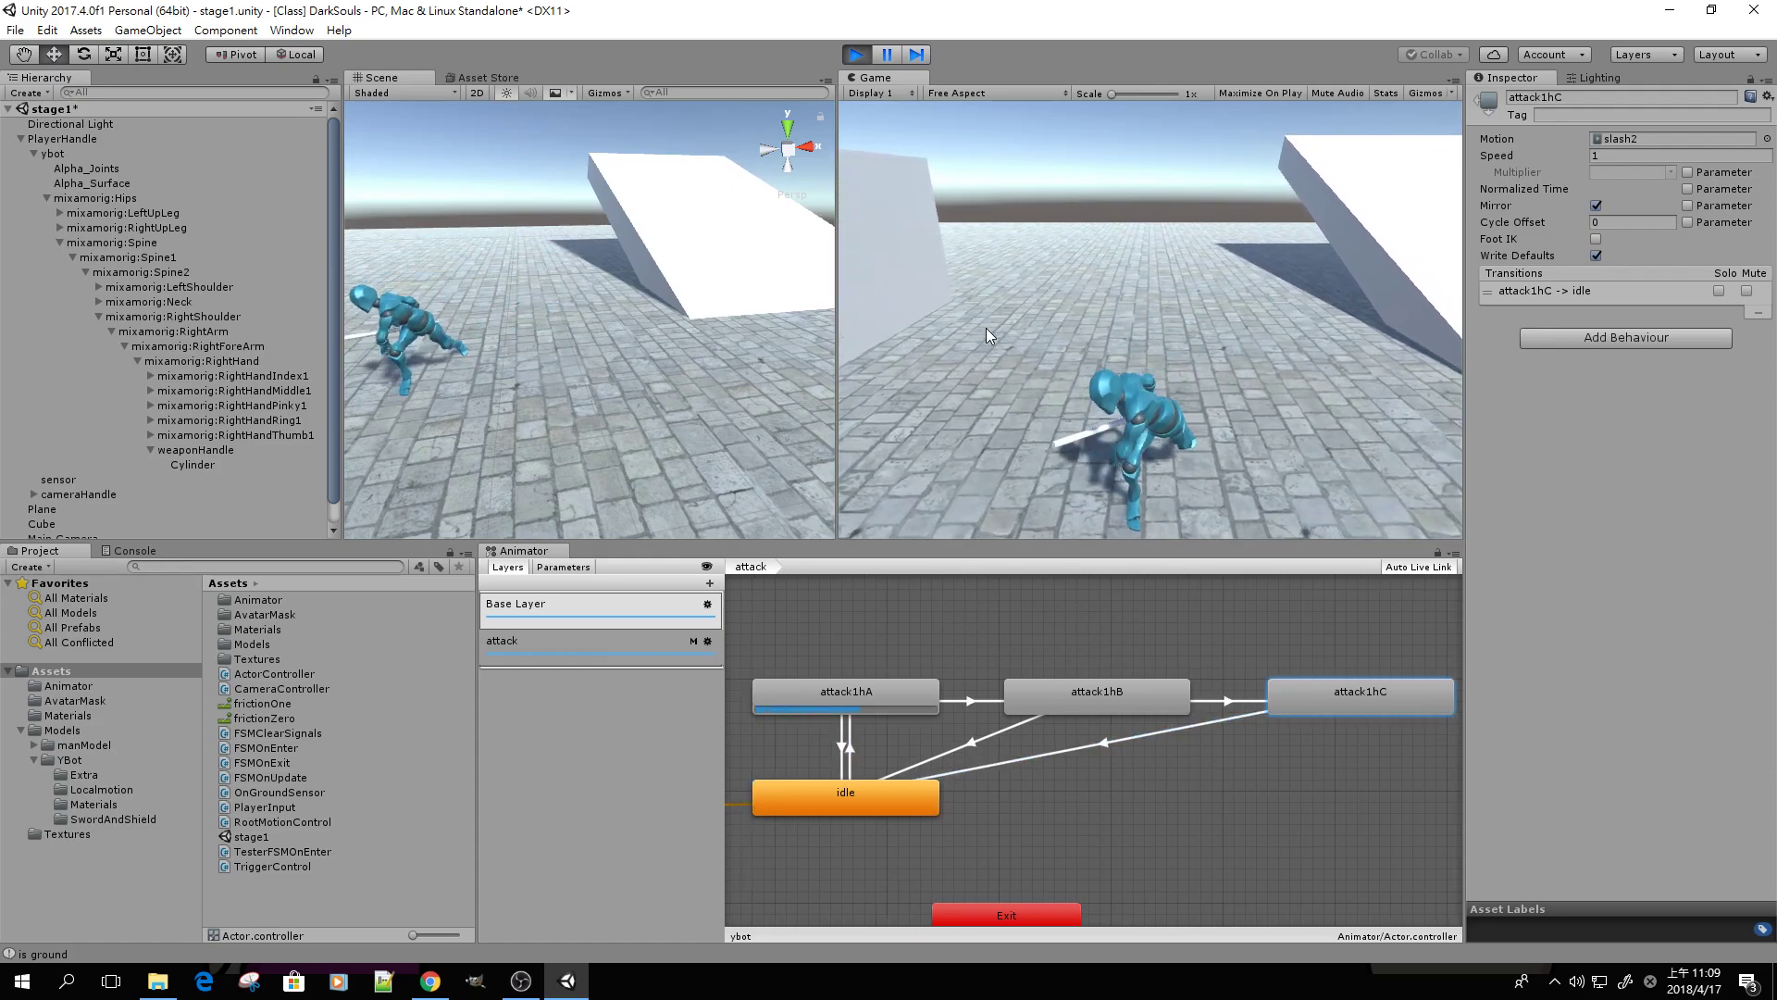
{"action": "key", "text": "j"}
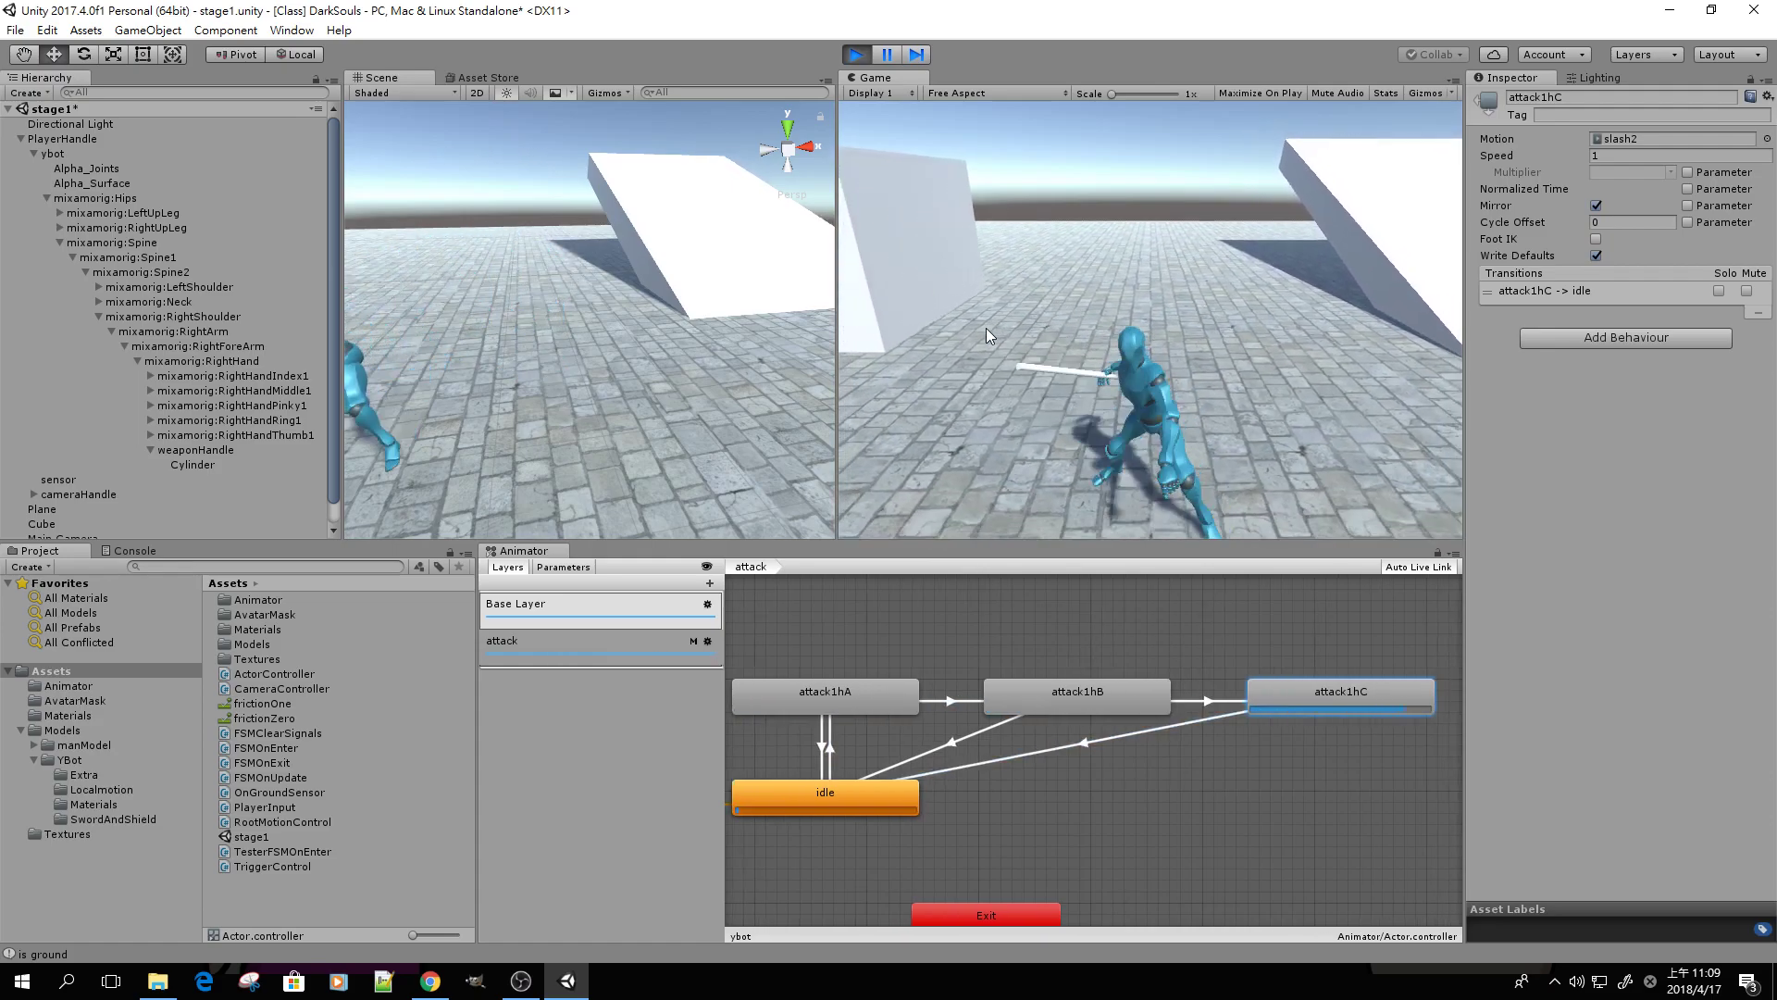
{"action": "key", "text": "d"}
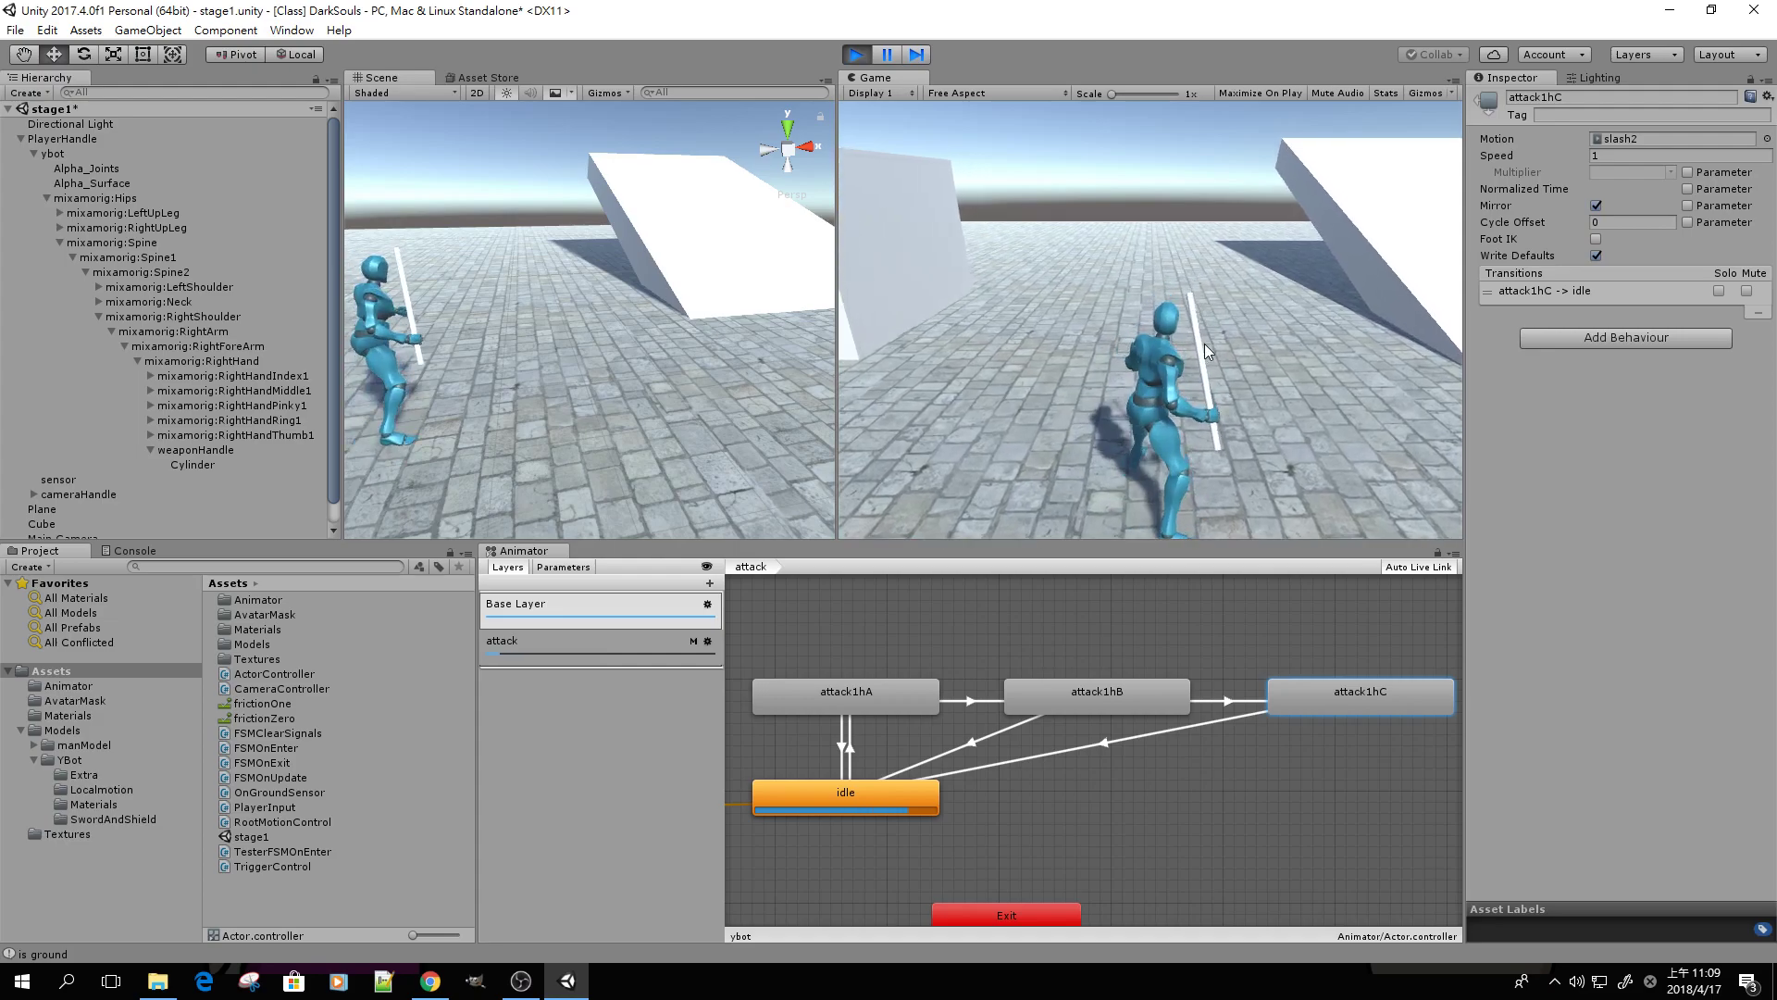
{"action": "left_click", "coordinate": [858, 55]}
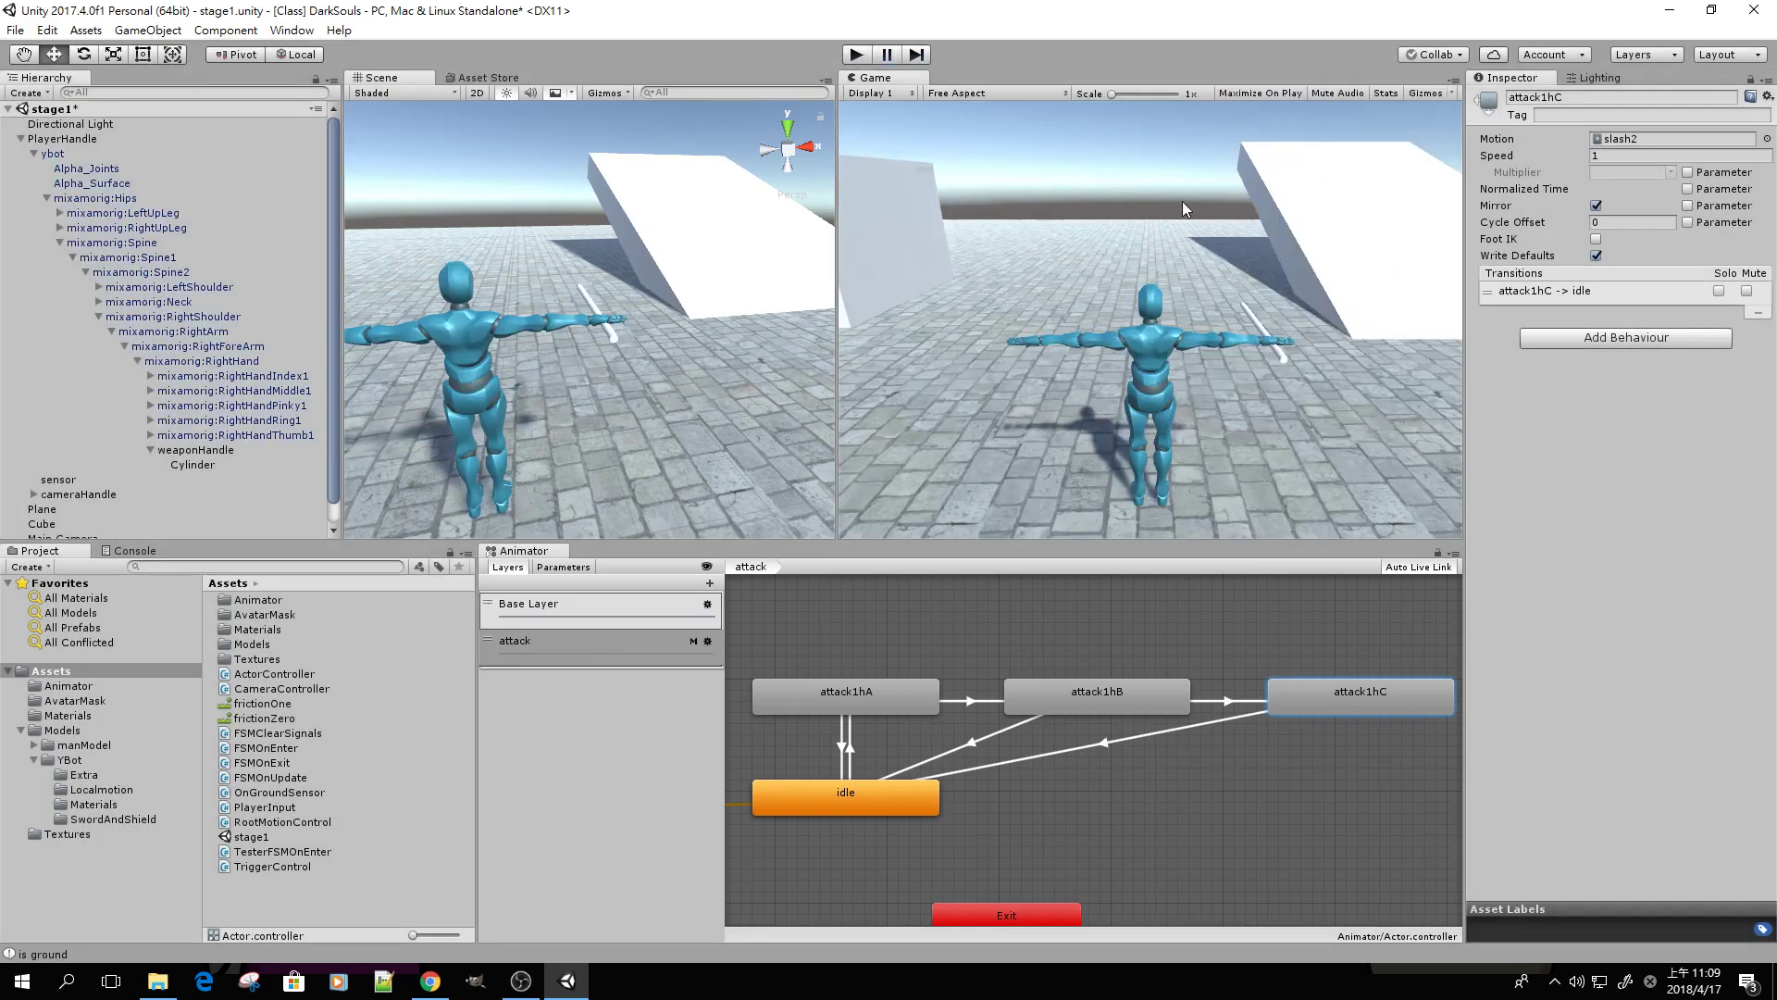
Make the attack1hA state's Mirror setting parameter-driven and choose isGround as its parameter
{"action": "left_click", "coordinate": [892, 702]}
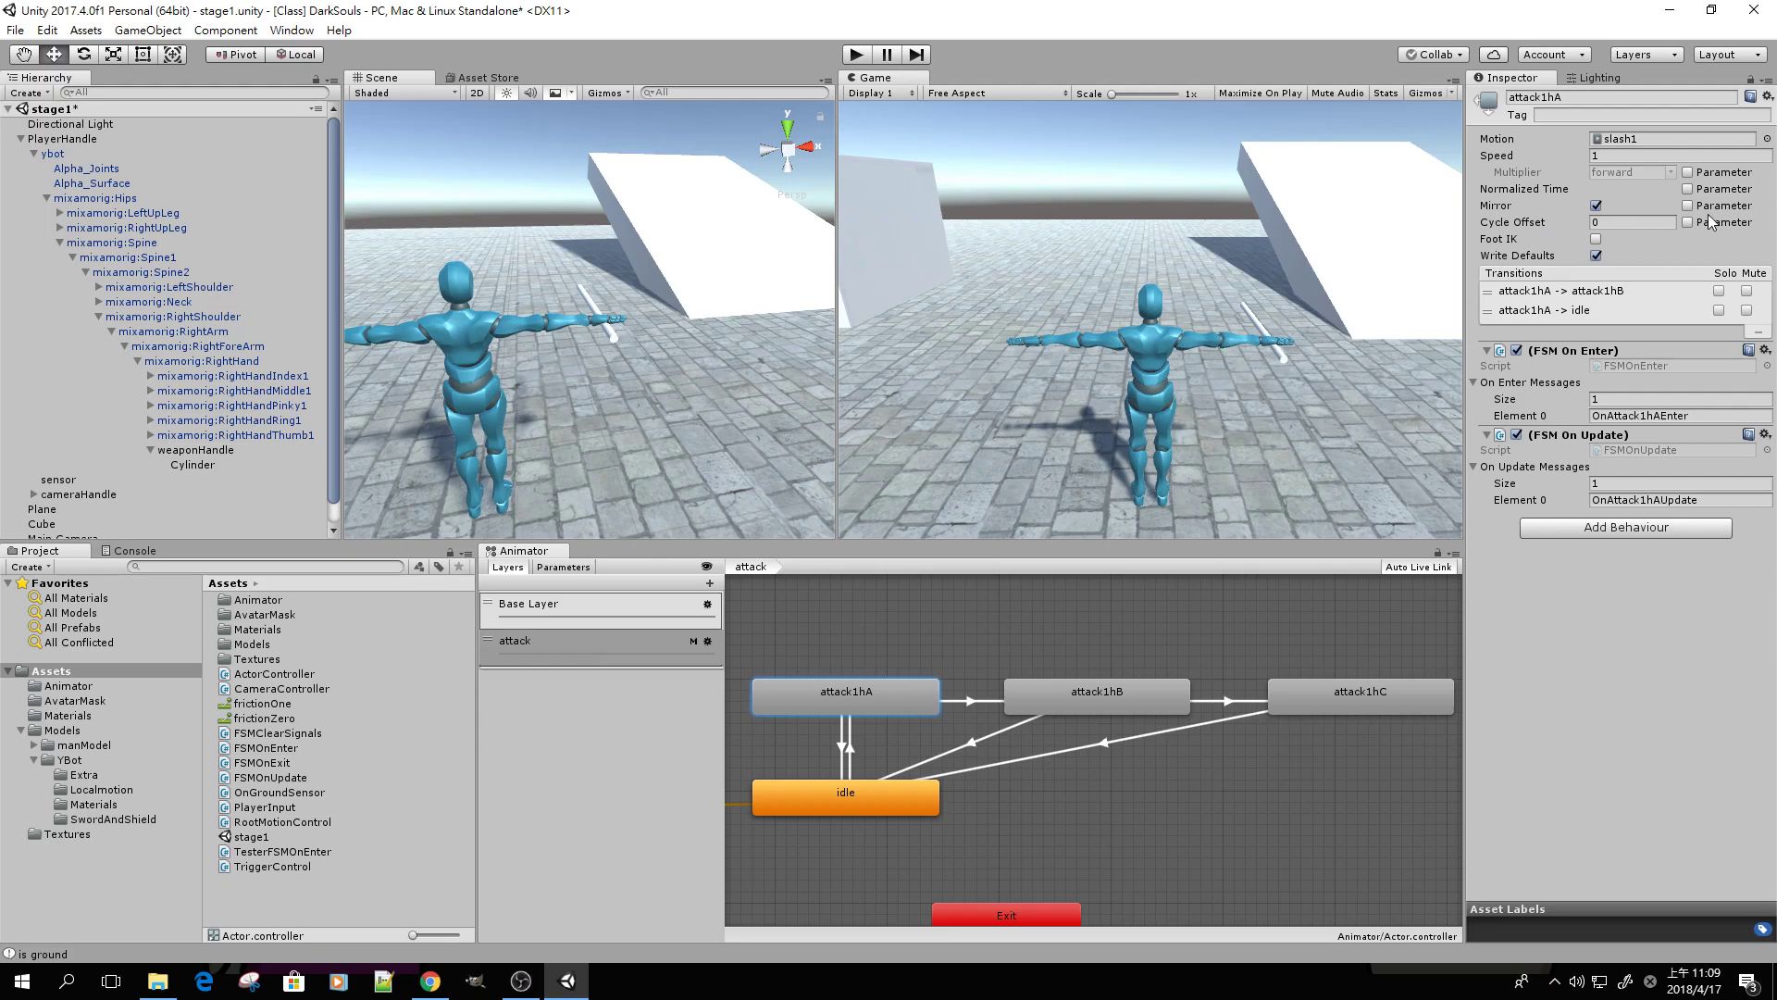
{"action": "left_click", "coordinate": [1596, 206]}
{"action": "left_click", "coordinate": [1687, 206]}
{"action": "left_click", "coordinate": [564, 567]}
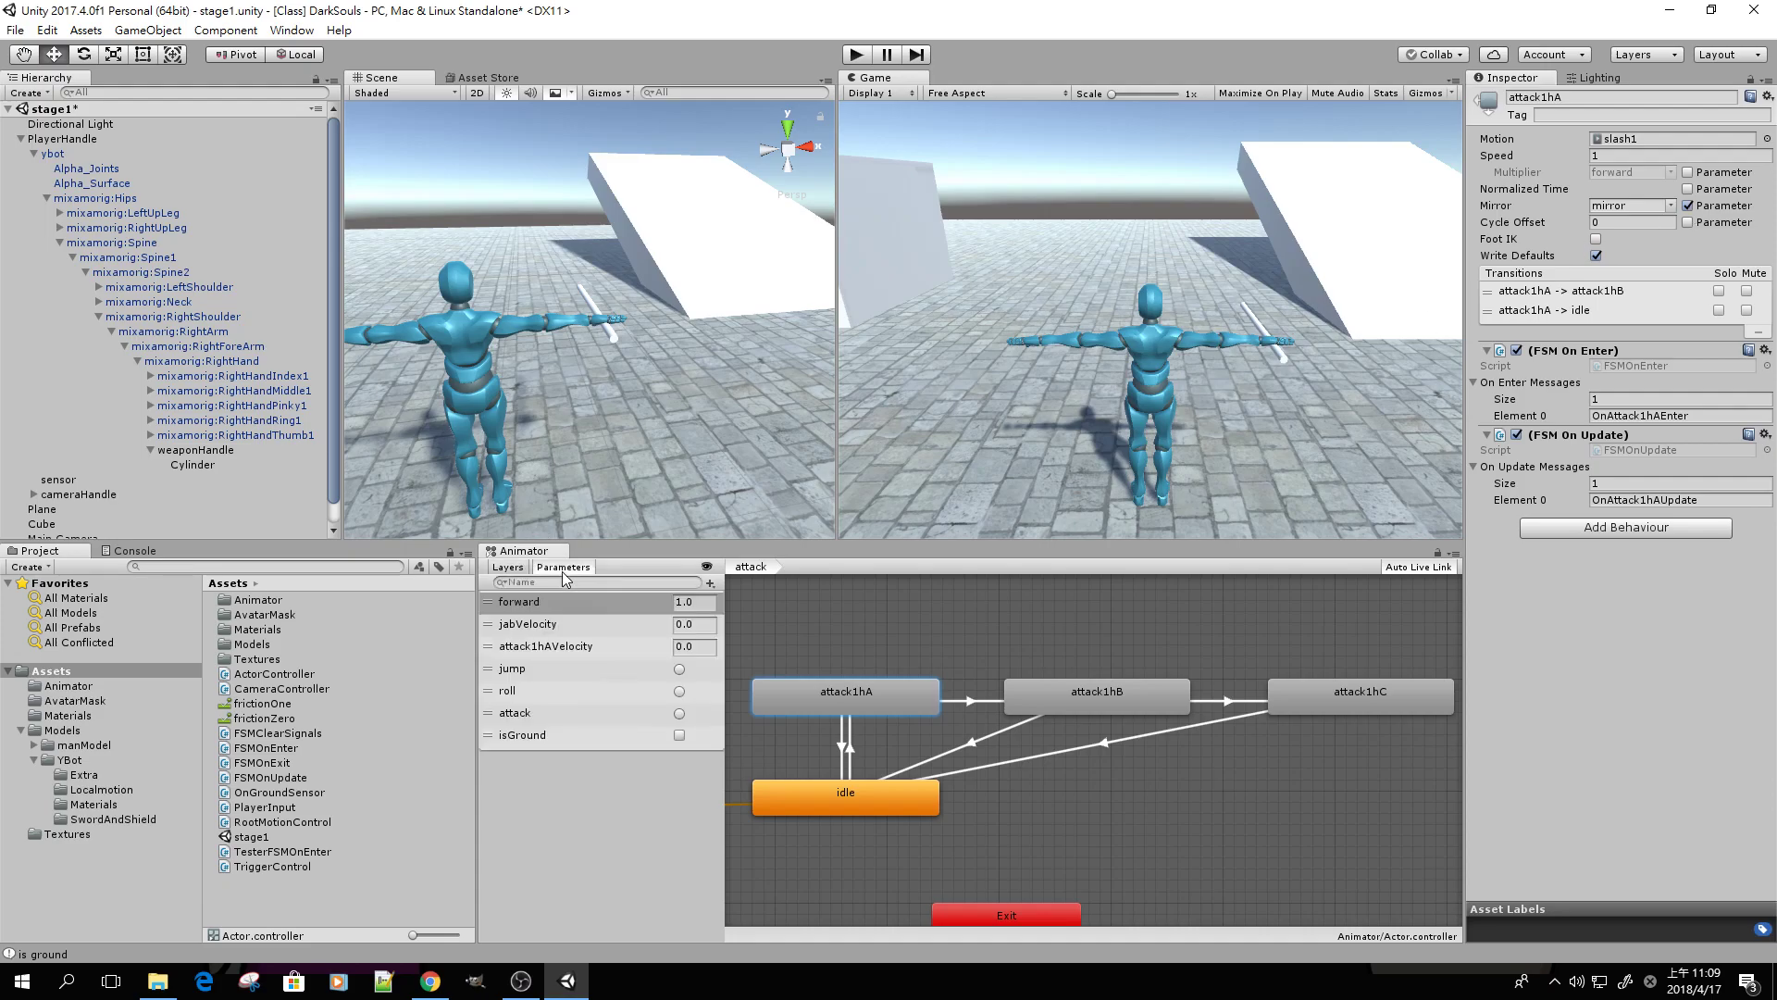
{"action": "left_click", "coordinate": [1670, 205]}
{"action": "left_click", "coordinate": [1711, 222]}
{"action": "left_click", "coordinate": [1670, 205]}
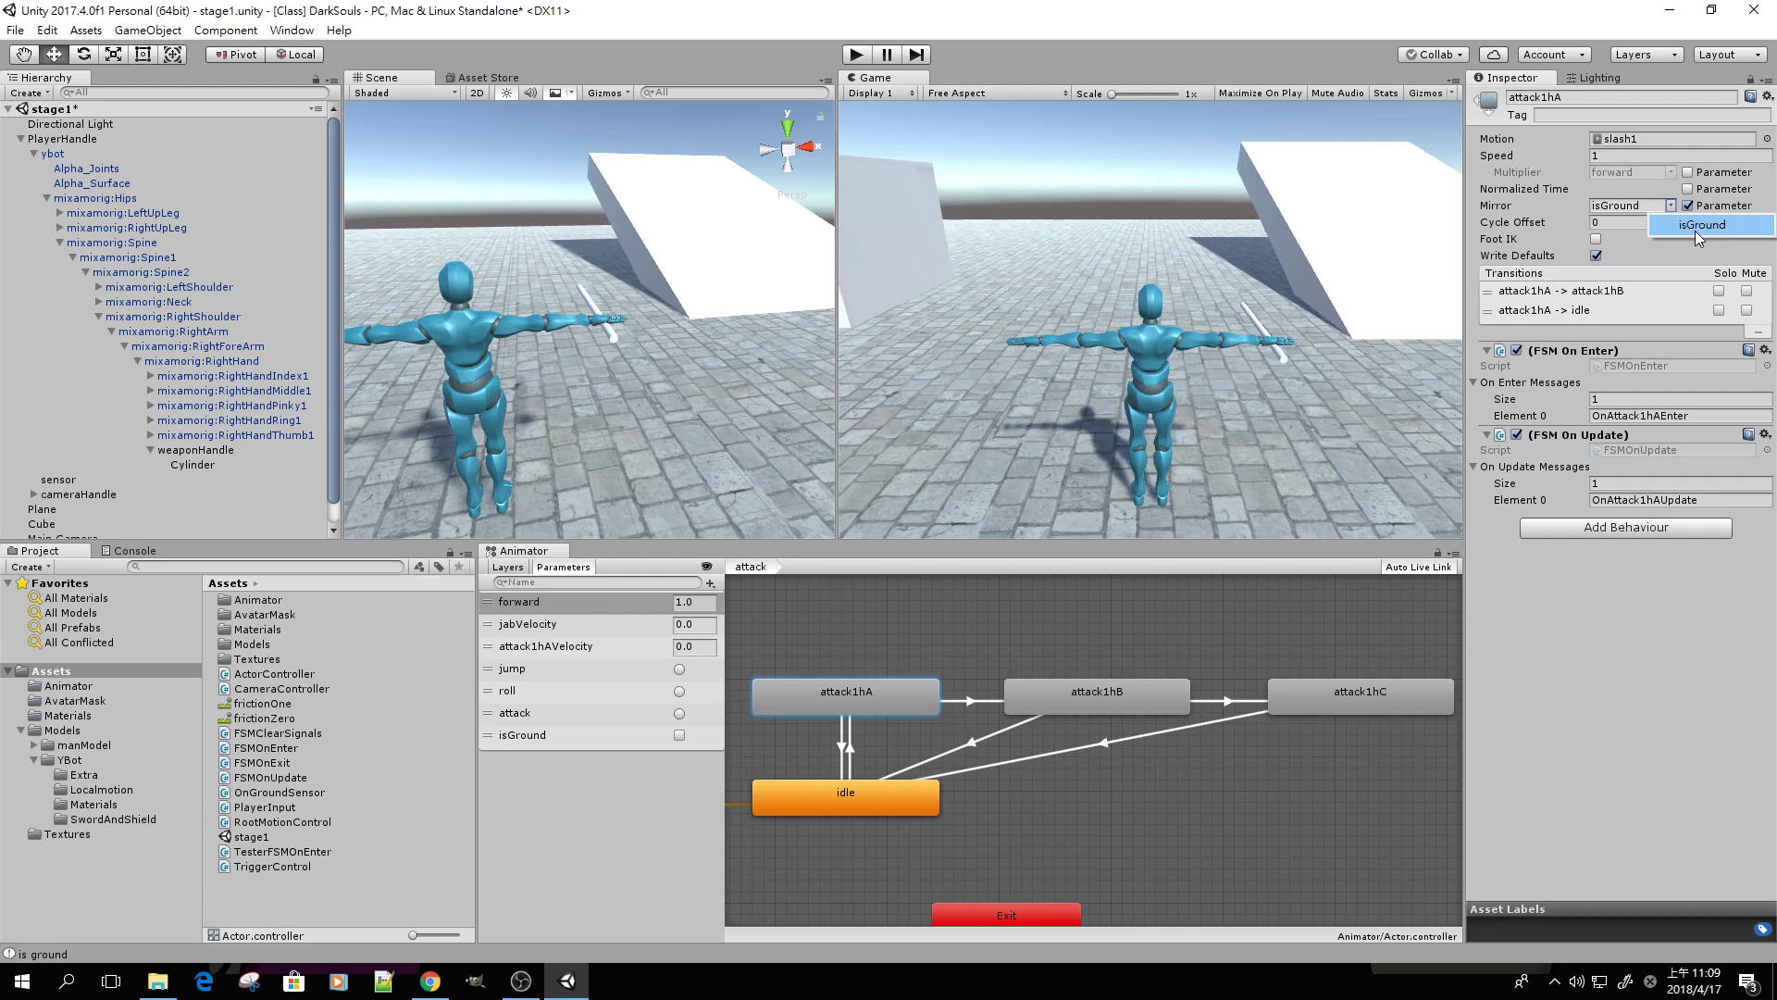
{"action": "left_click", "coordinate": [687, 792]}
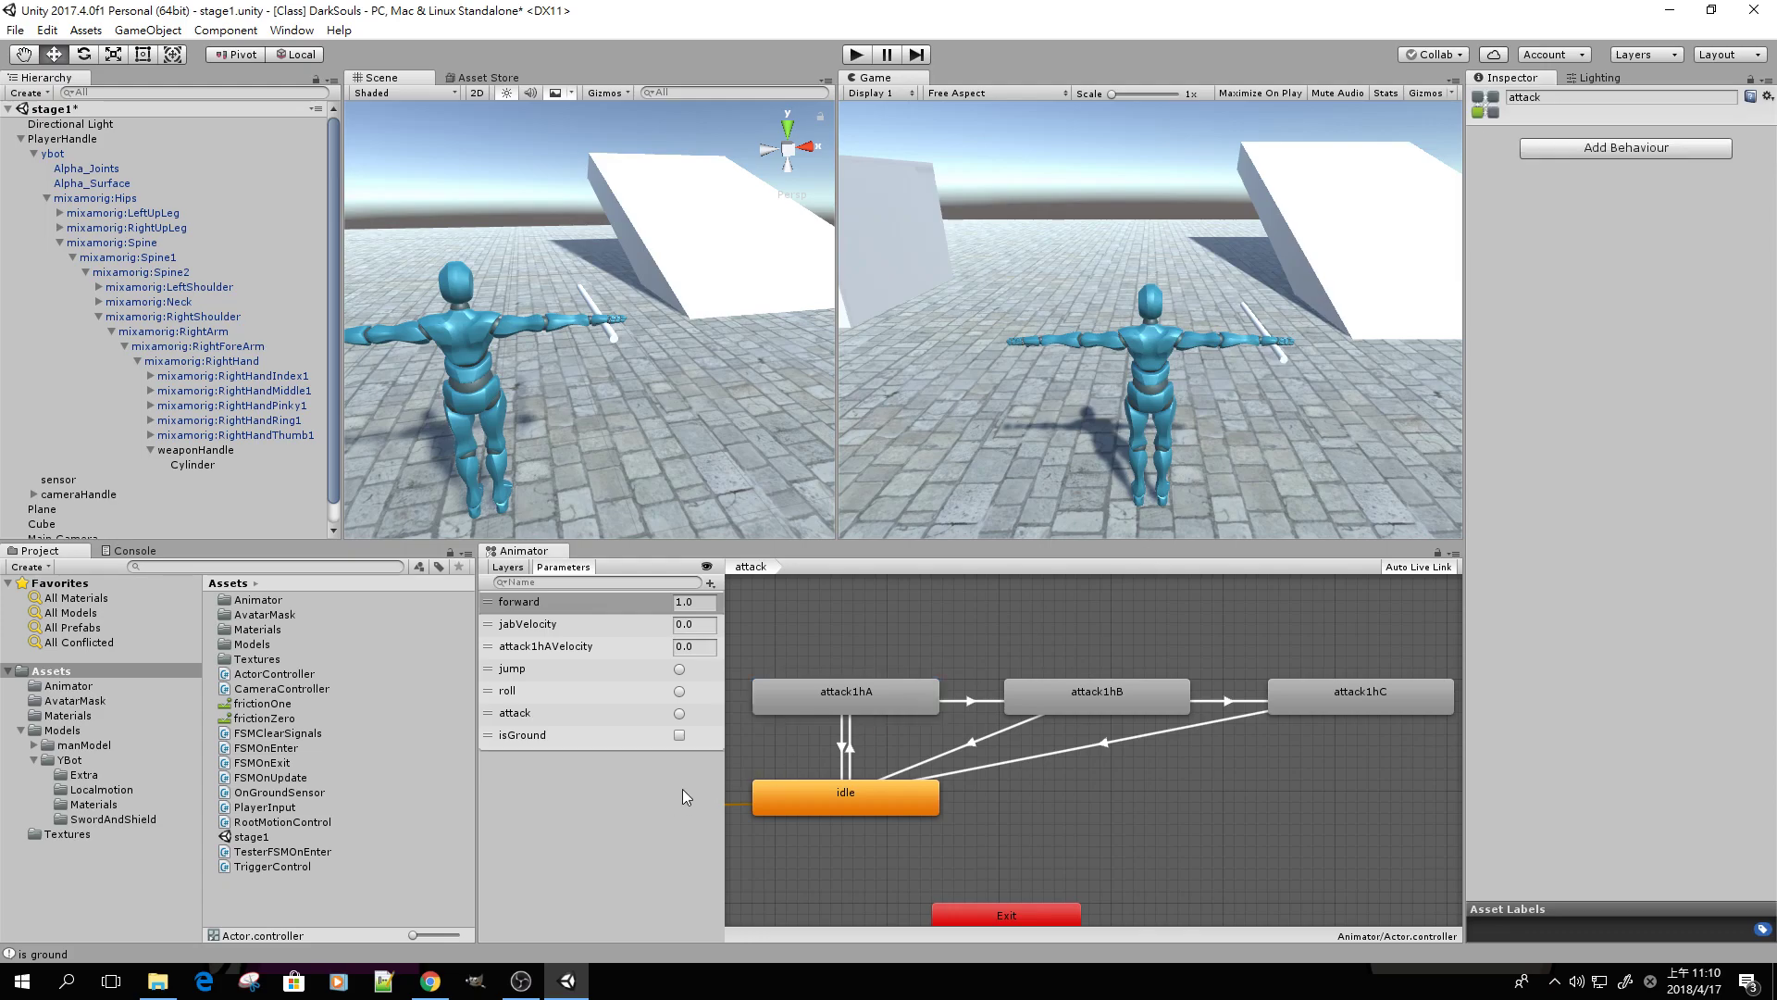
{"action": "left_click", "coordinate": [532, 741]}
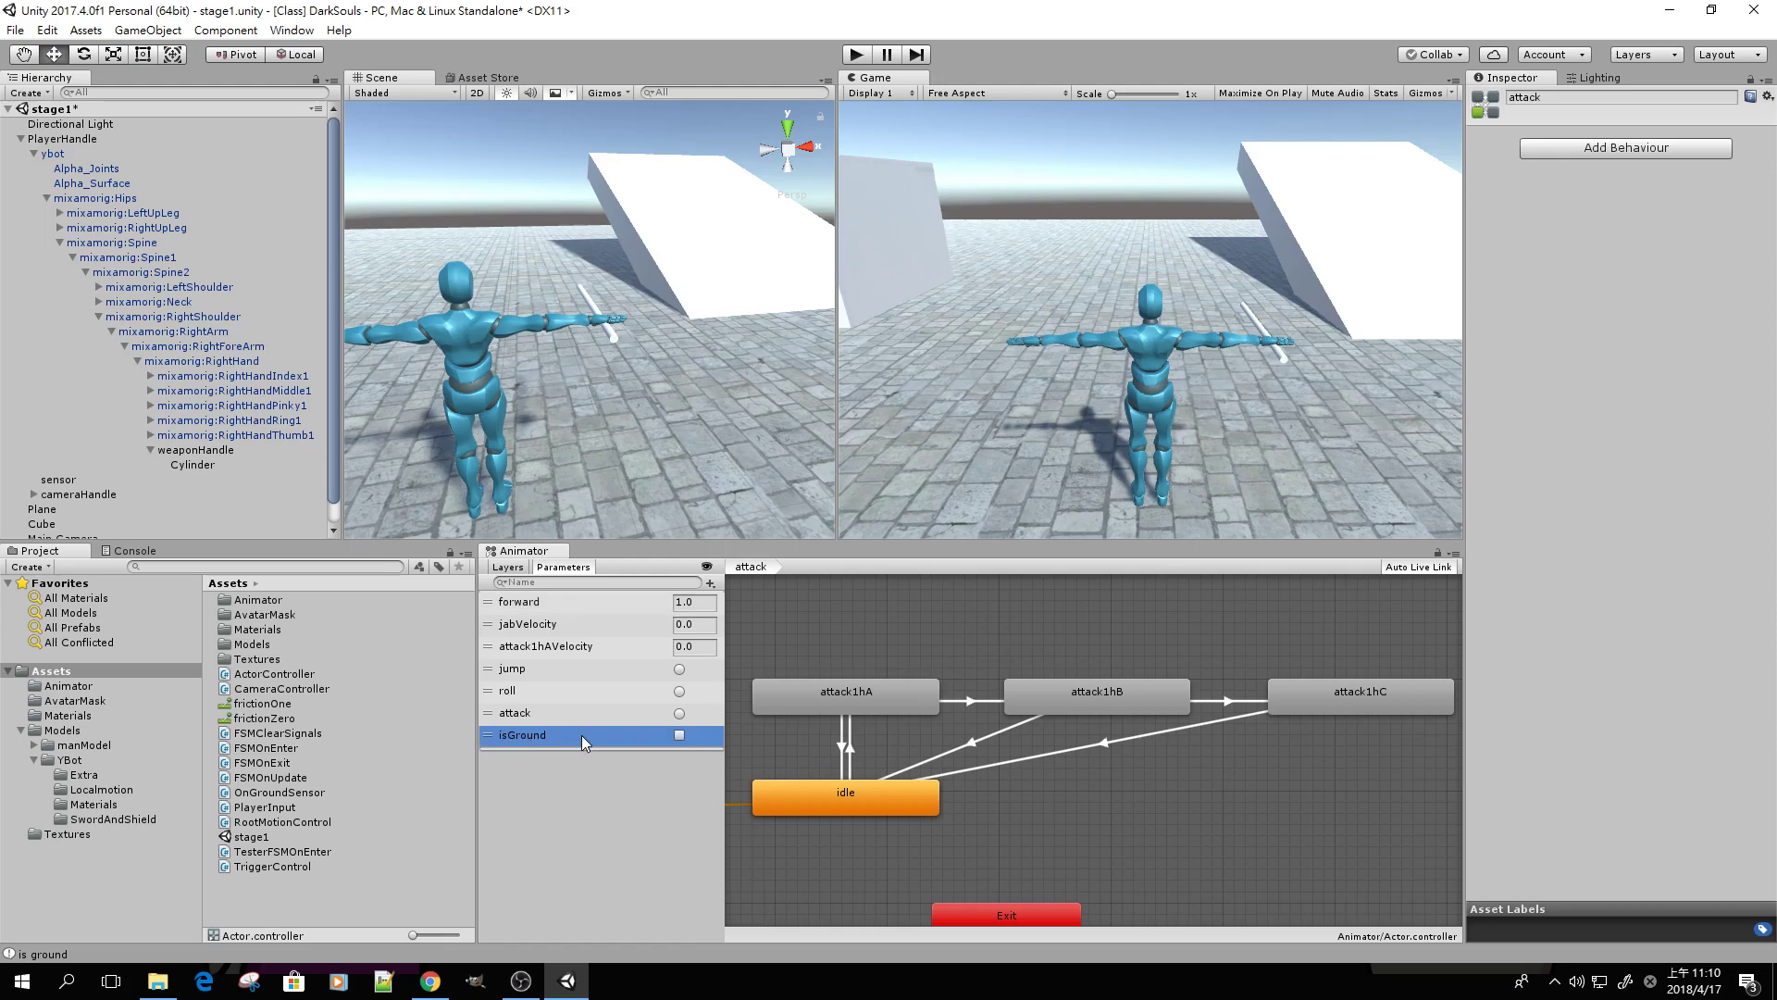
{"action": "left_click", "coordinate": [710, 583]}
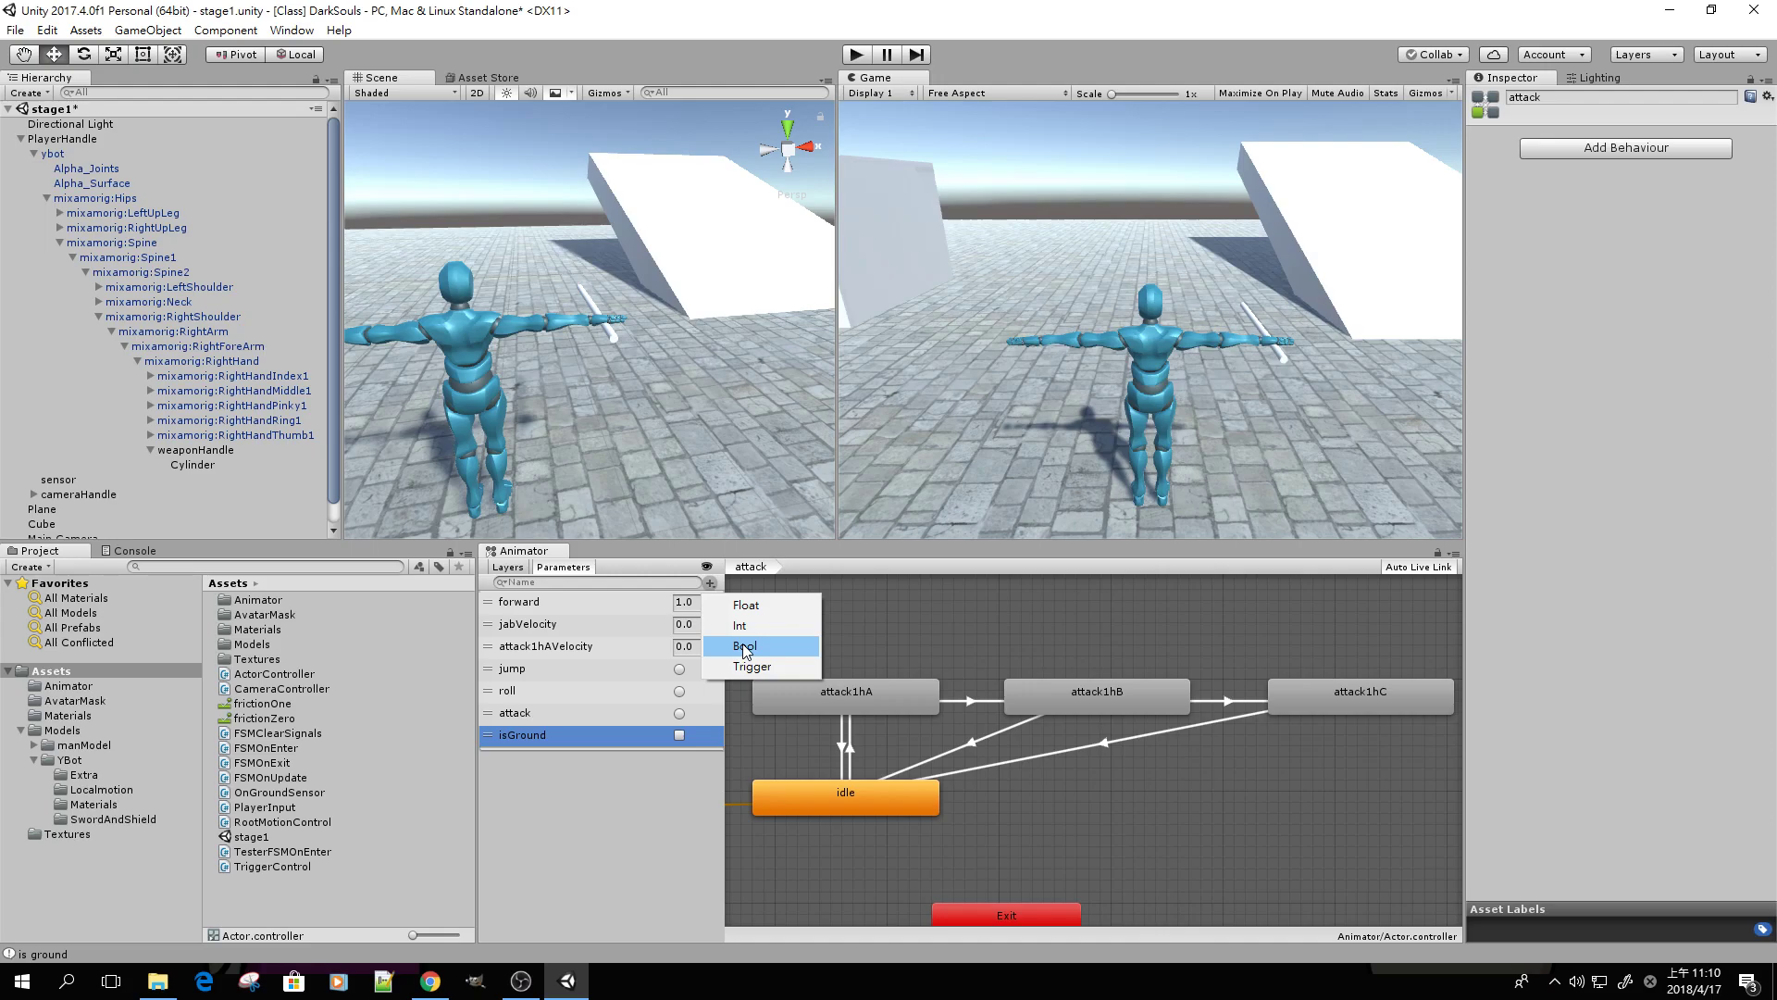
{"action": "left_click", "coordinate": [654, 807]}
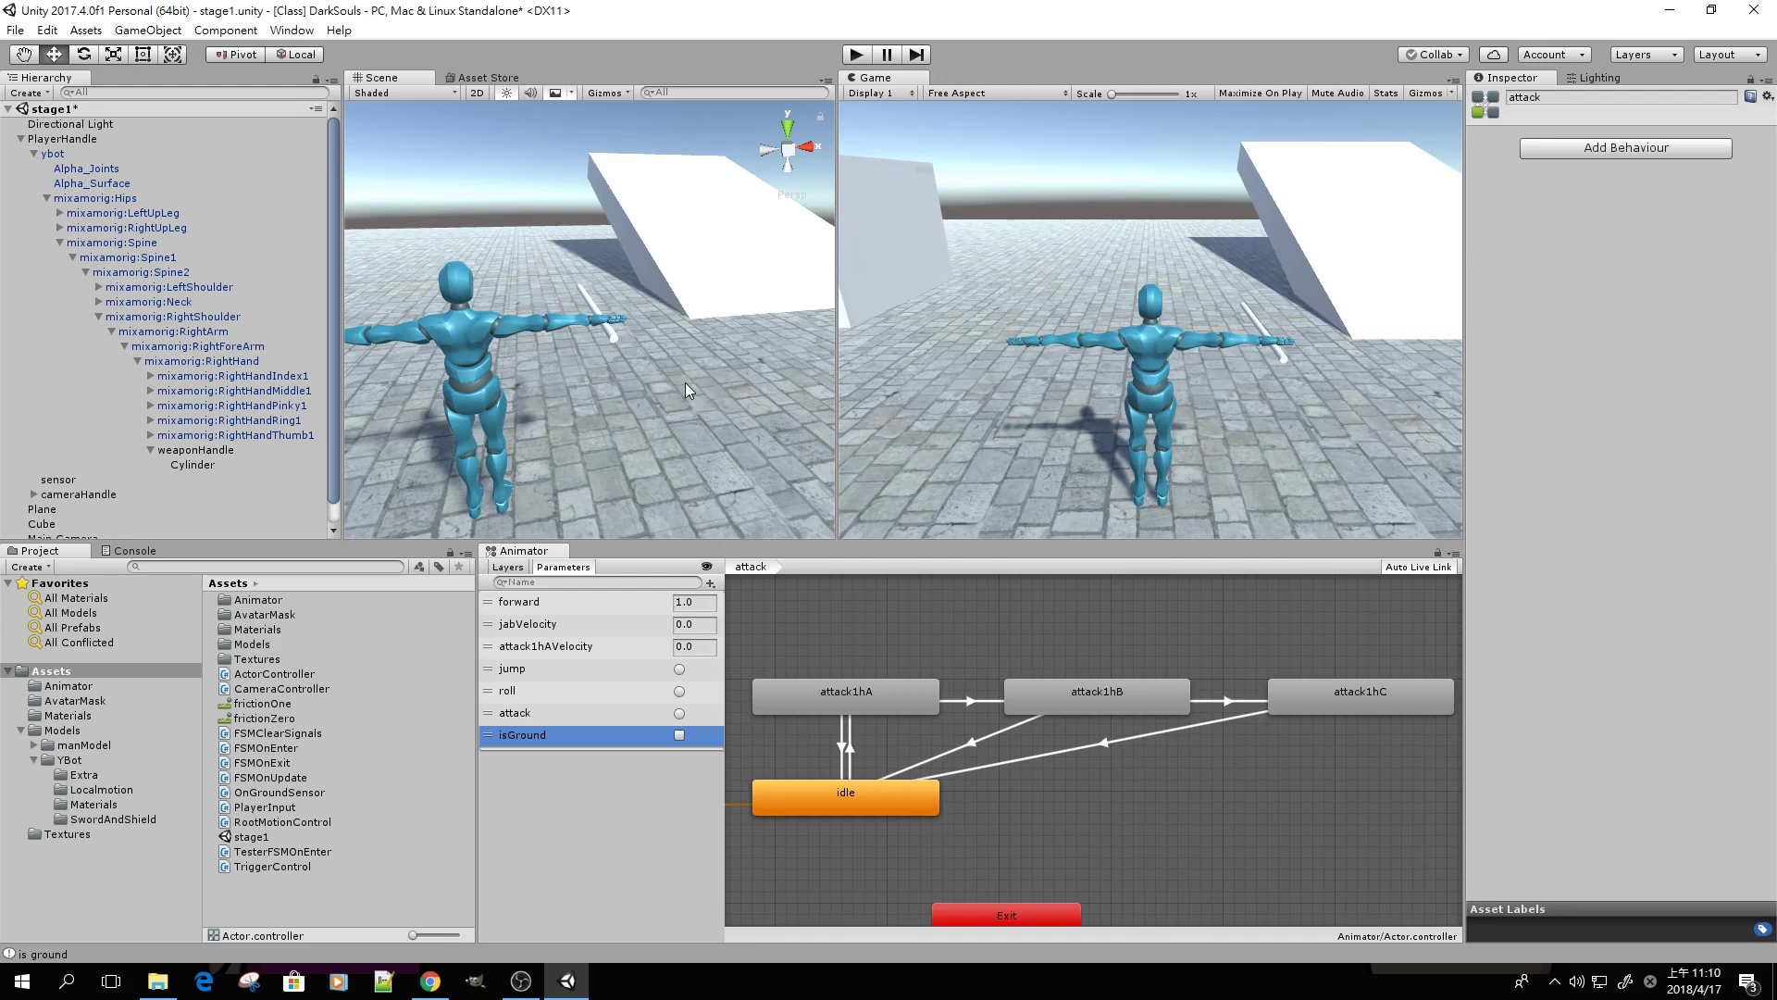
{"action": "left_click", "coordinate": [884, 708]}
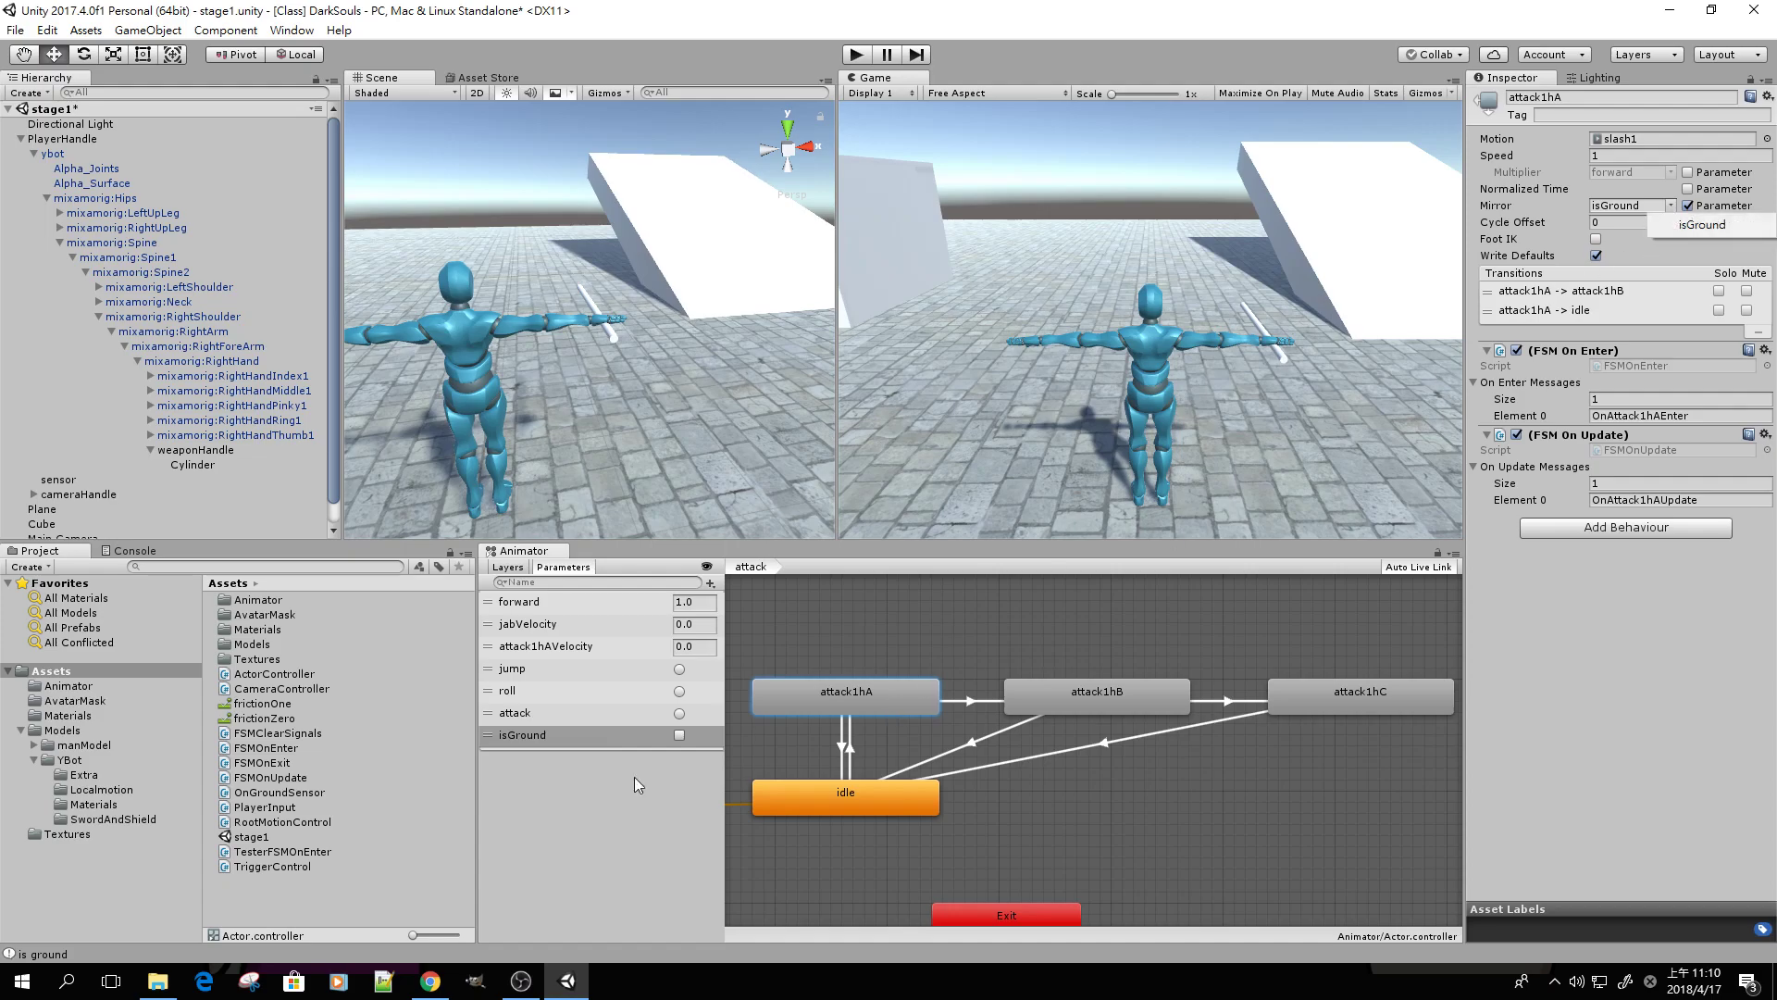
{"action": "left_click", "coordinate": [641, 698]}
Add a Bool parameter named mirror to the Animator controller
{"action": "left_click", "coordinate": [710, 583]}
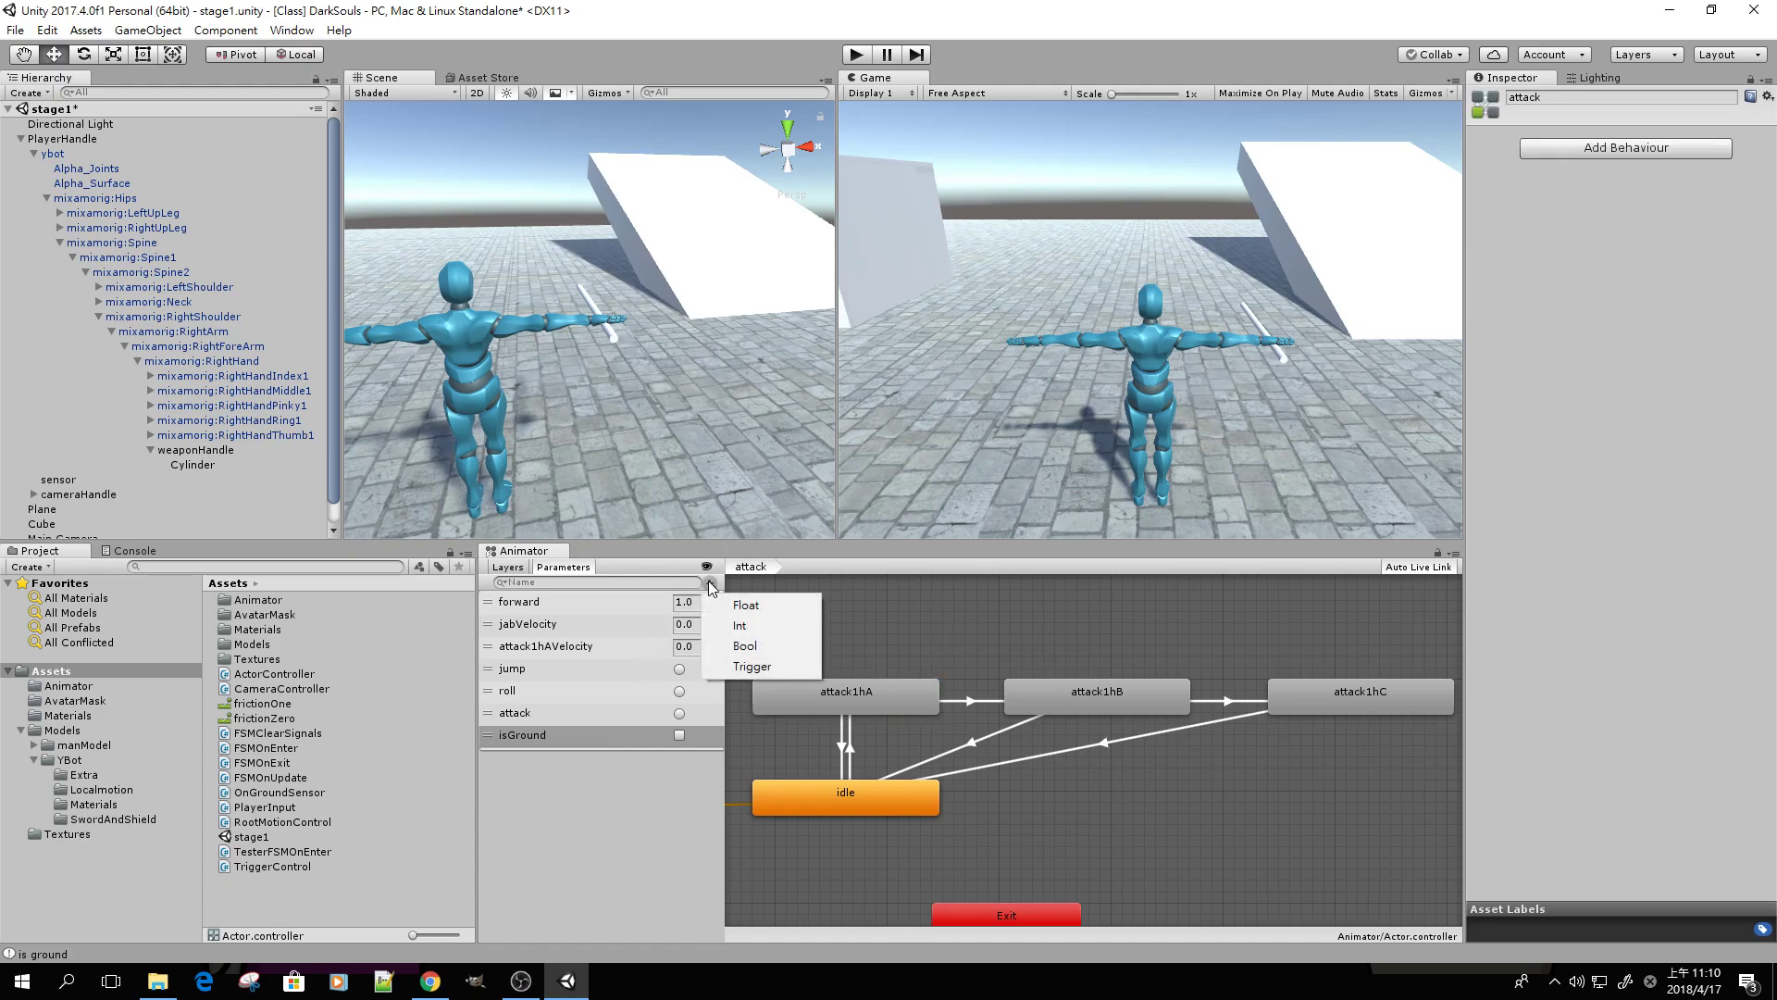
{"action": "left_click", "coordinate": [744, 646]}
{"action": "type", "text": "mirror"}
{"action": "key", "text": "Return"}
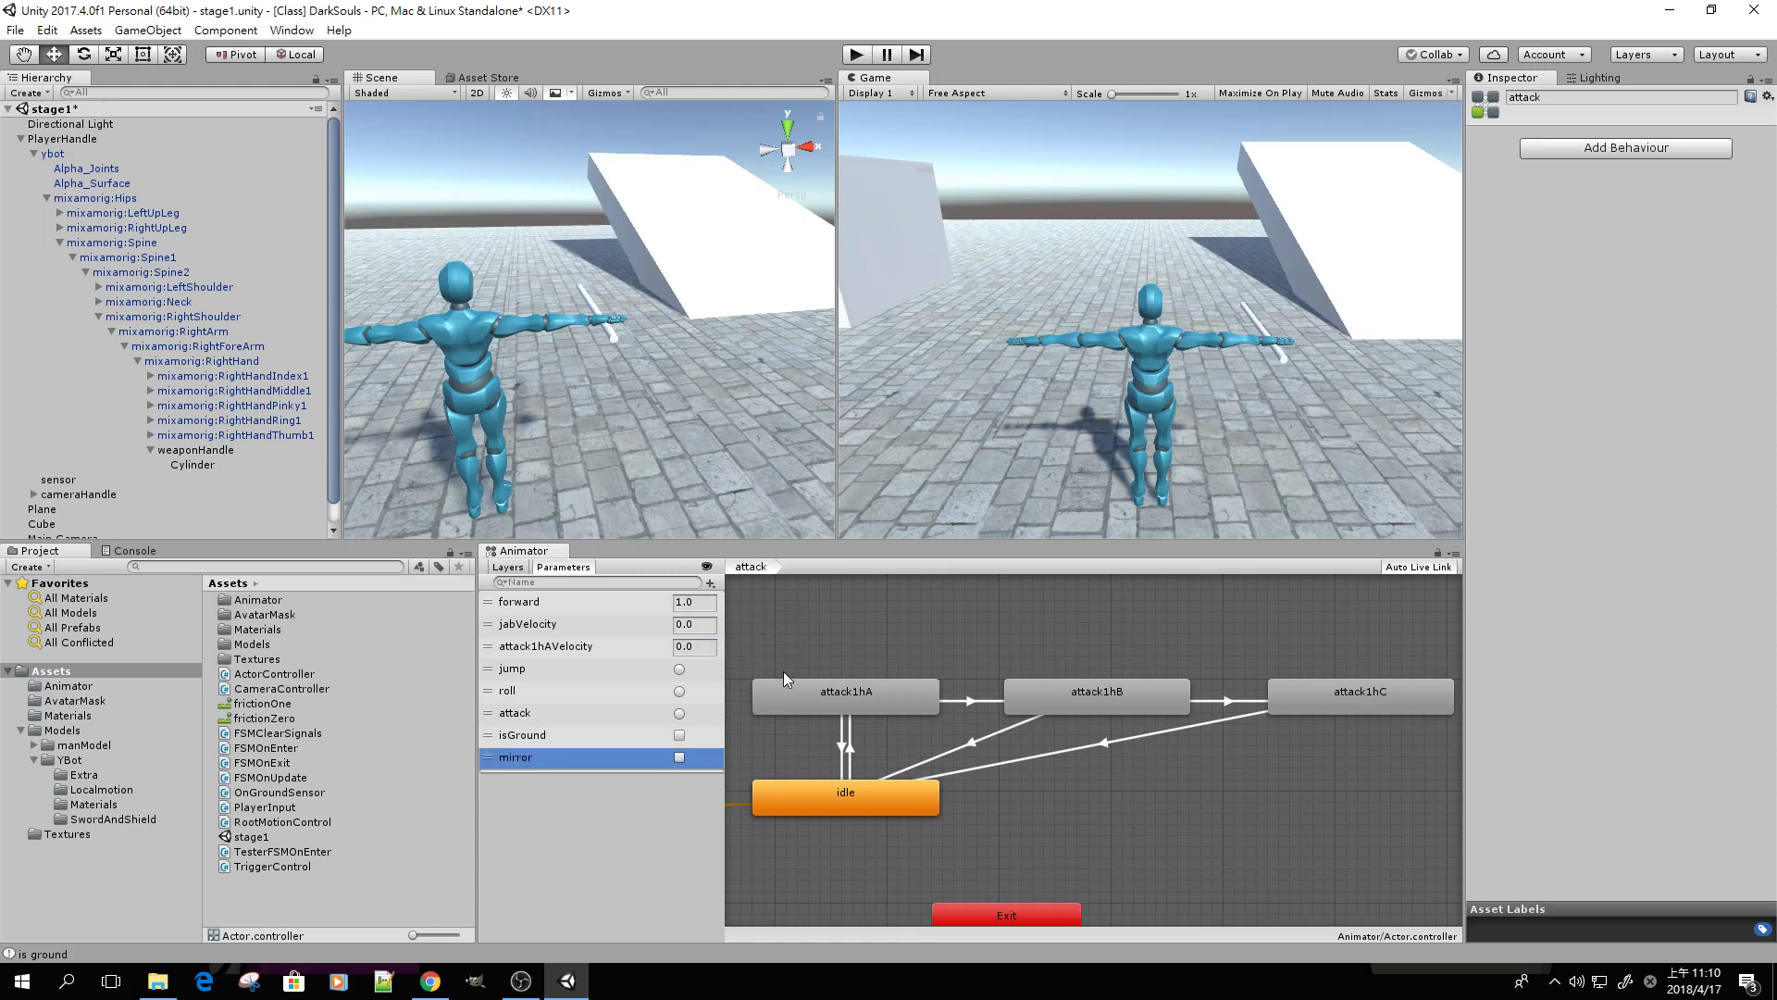
Assign the mirror parameter to the Mirror setting of the attack1hA state
{"action": "left_click", "coordinate": [893, 707]}
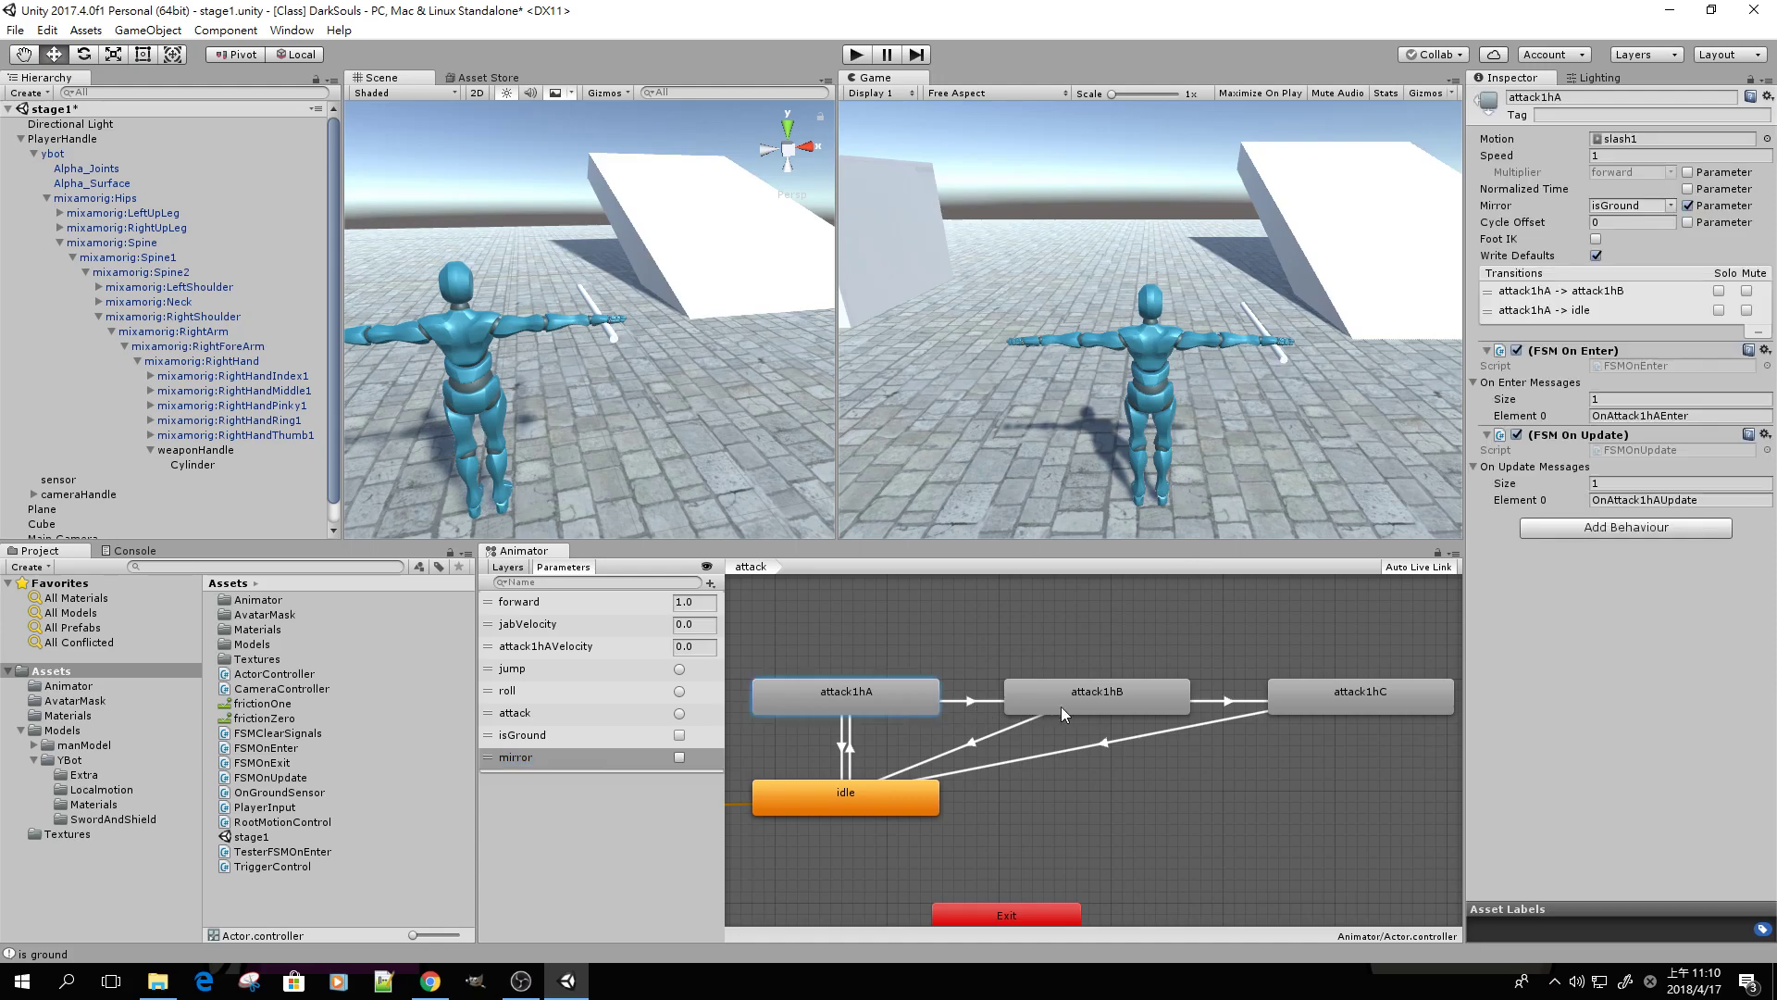
{"action": "left_click", "coordinate": [1670, 206]}
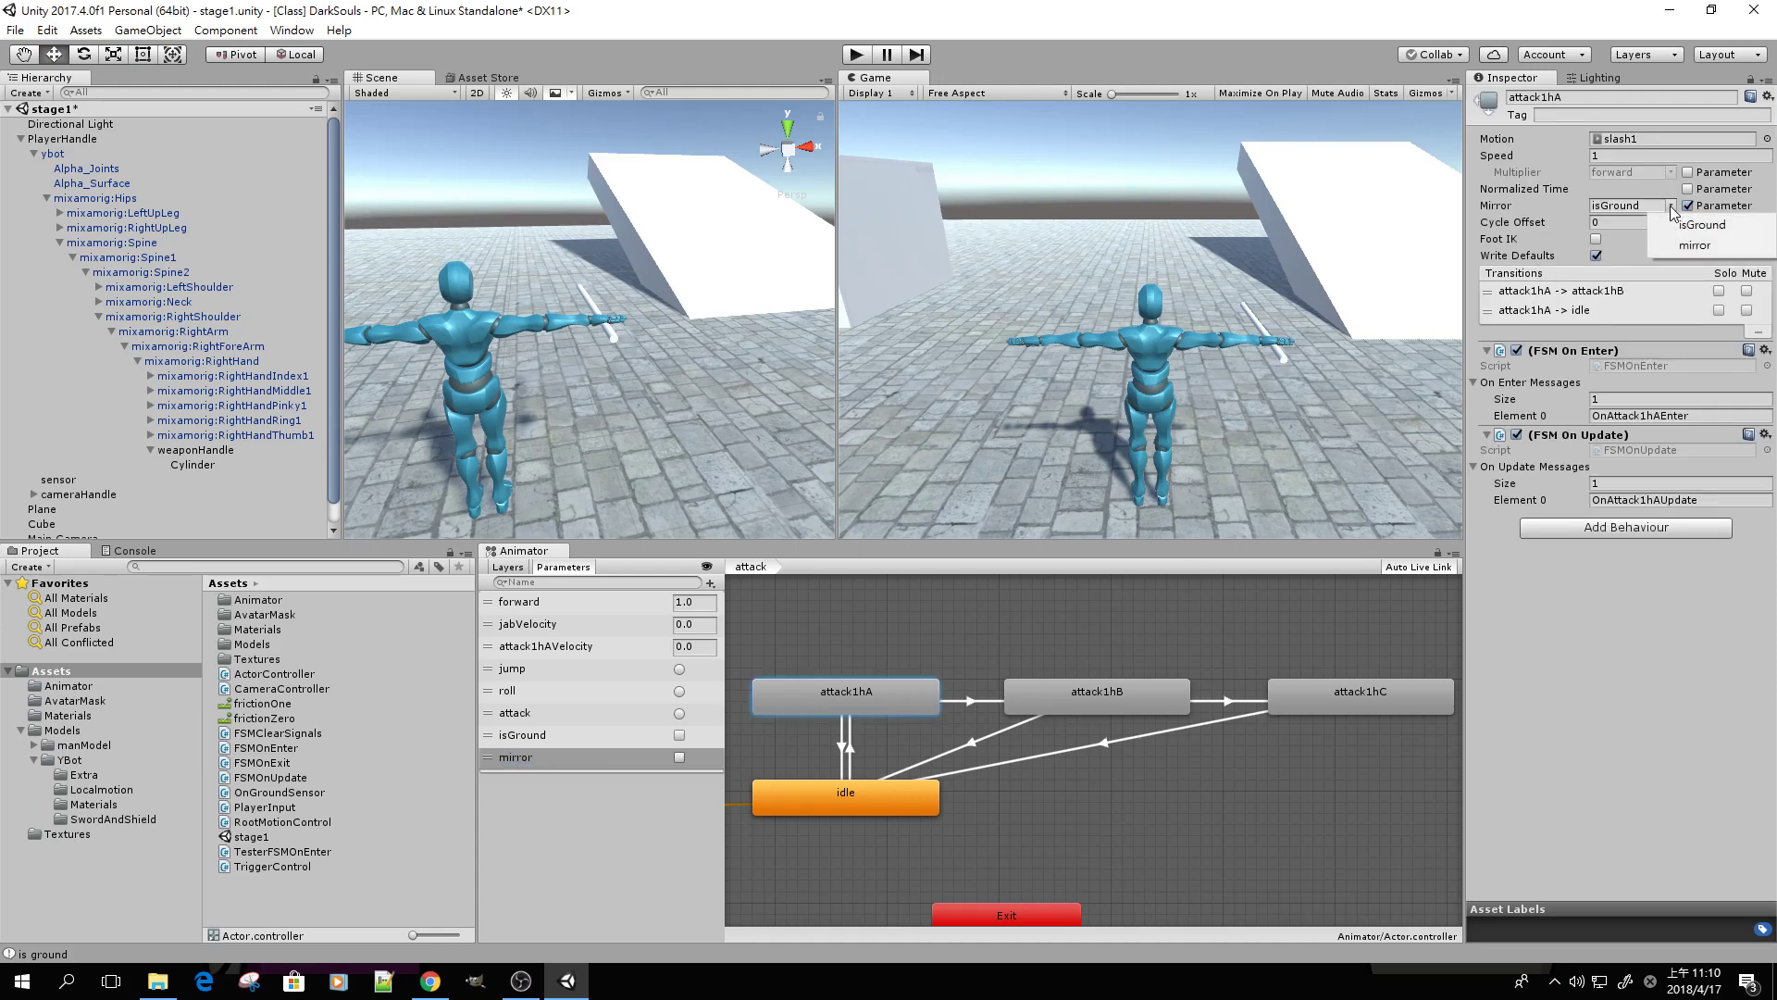
{"action": "left_click", "coordinate": [1695, 245]}
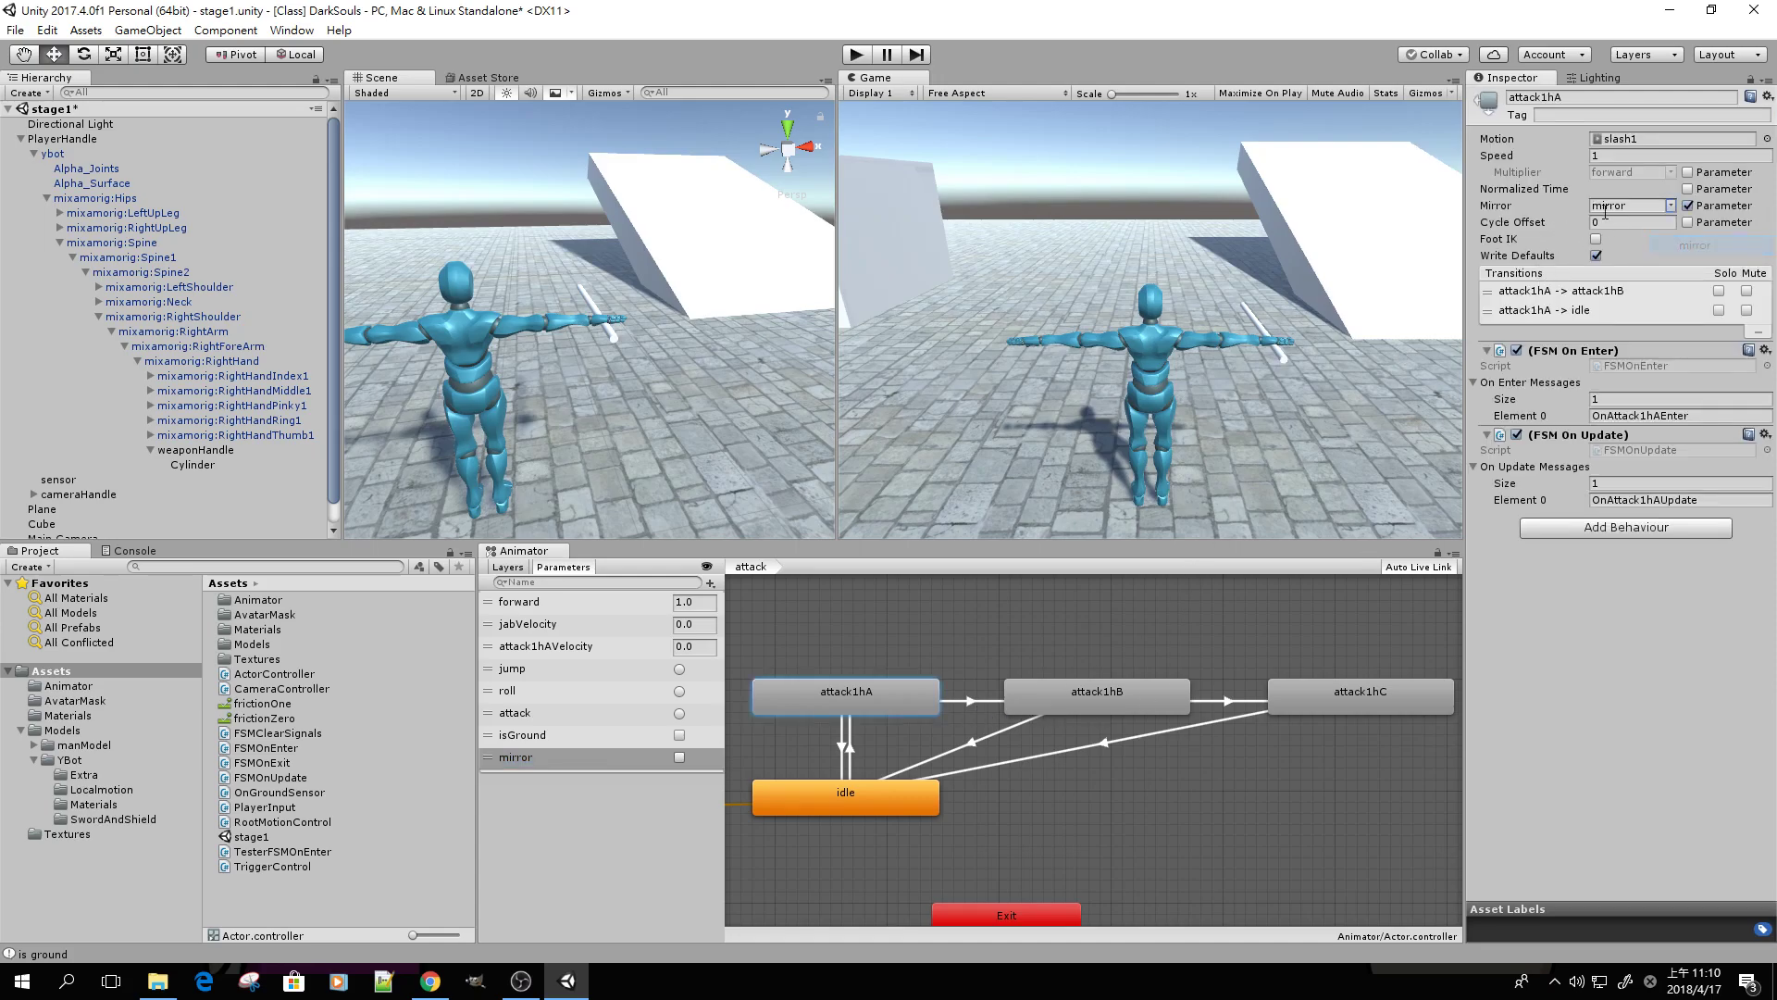
Make Mirror parameter-driven on the attack1hB and attack1hC states, assigning the mirror parameter to attack1hC
{"action": "left_click", "coordinate": [1171, 700]}
{"action": "left_click", "coordinate": [1687, 206]}
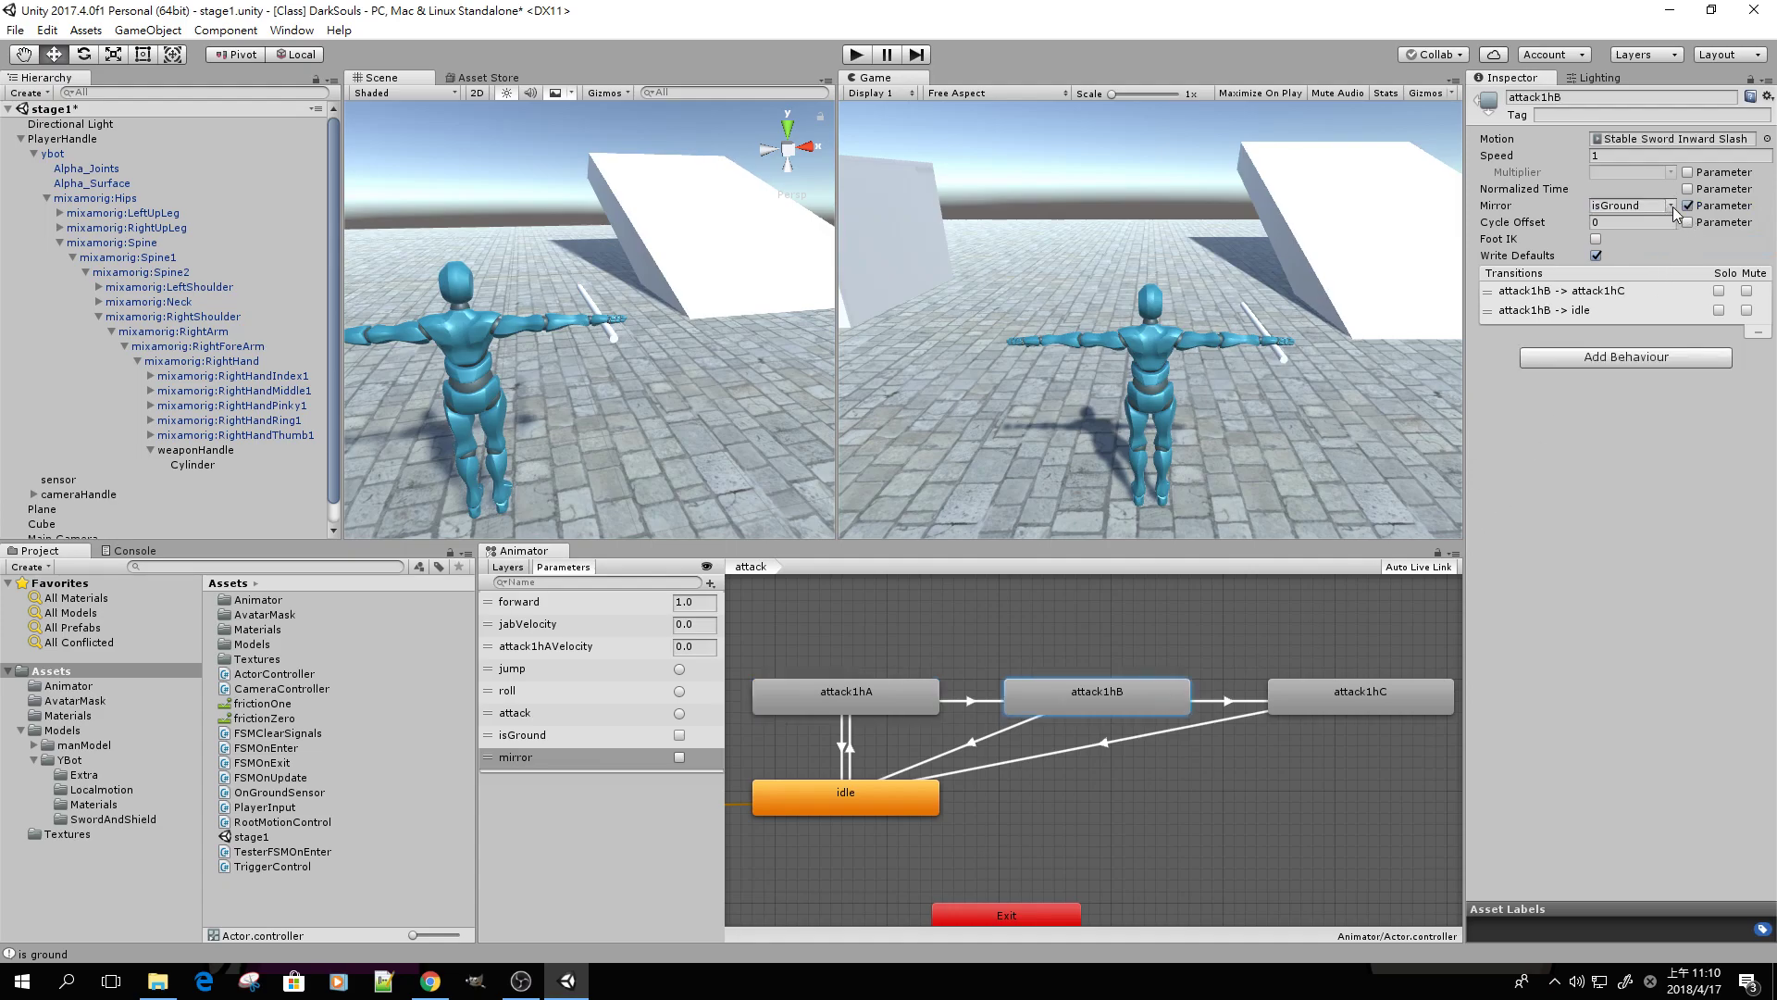
{"action": "left_click", "coordinate": [1373, 703]}
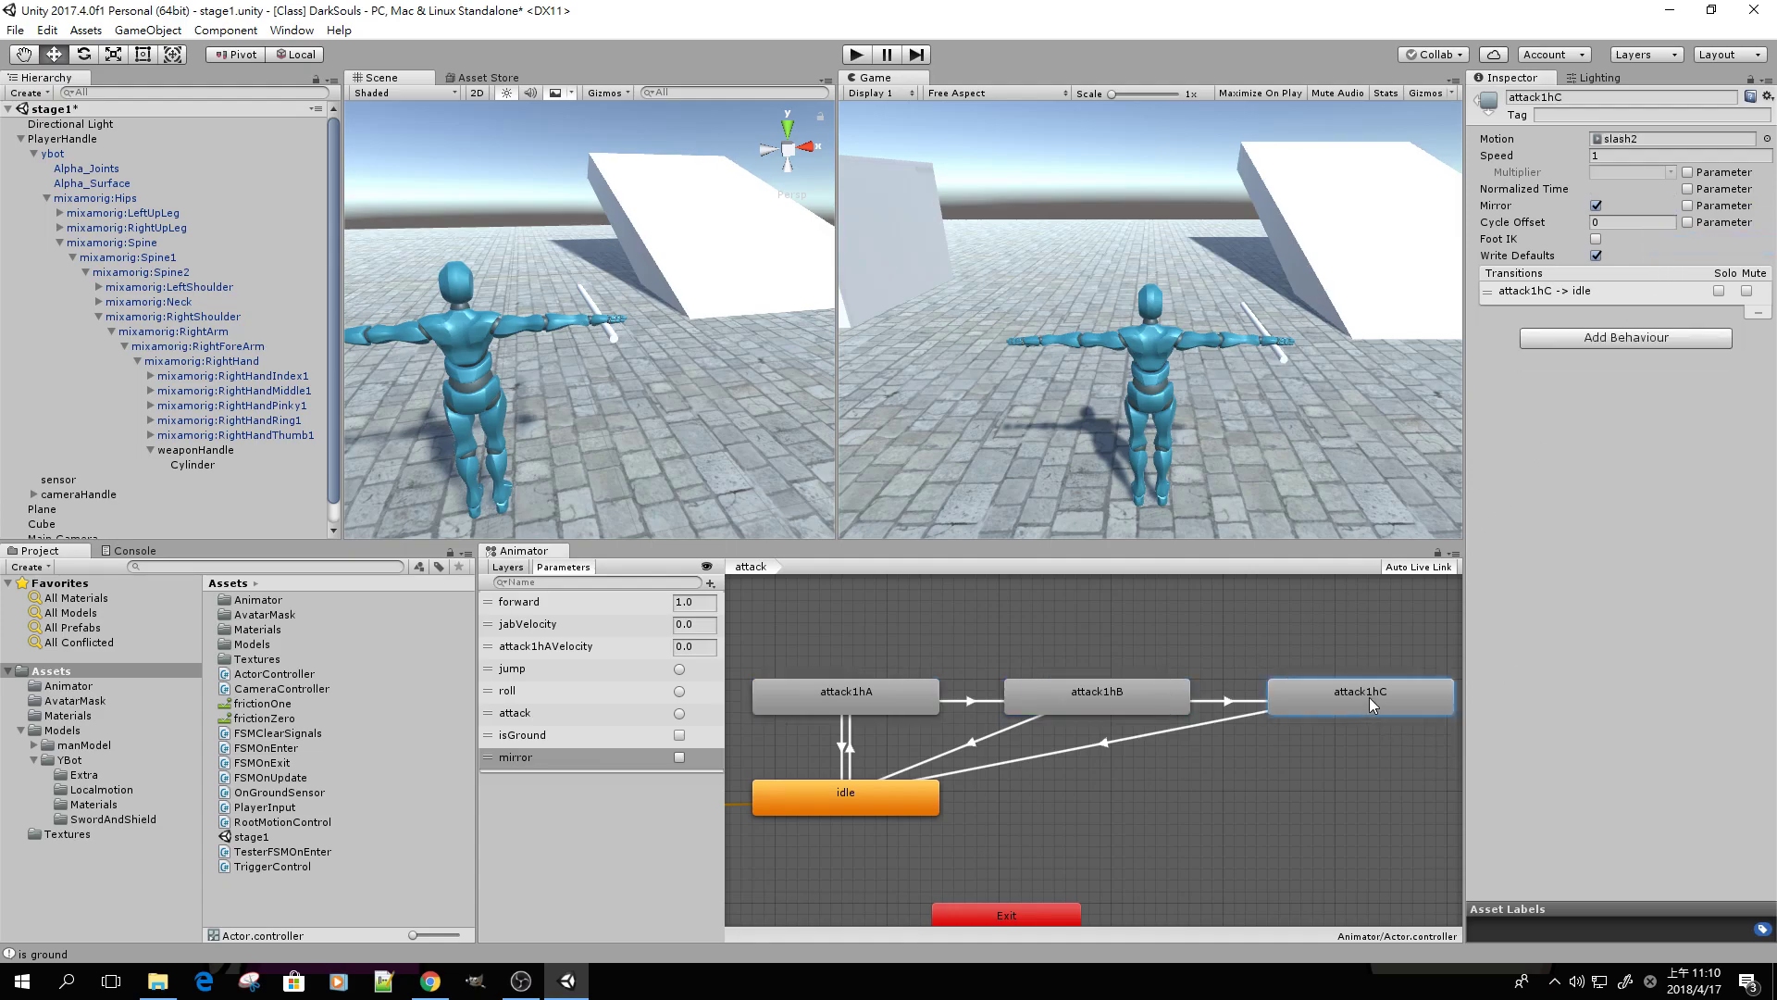
{"action": "left_click", "coordinate": [1687, 205]}
{"action": "left_click", "coordinate": [1671, 205]}
{"action": "left_click", "coordinate": [1669, 246]}
Play the scene and trigger the attack combo with the mirror parameter off
{"action": "left_click", "coordinate": [856, 54]}
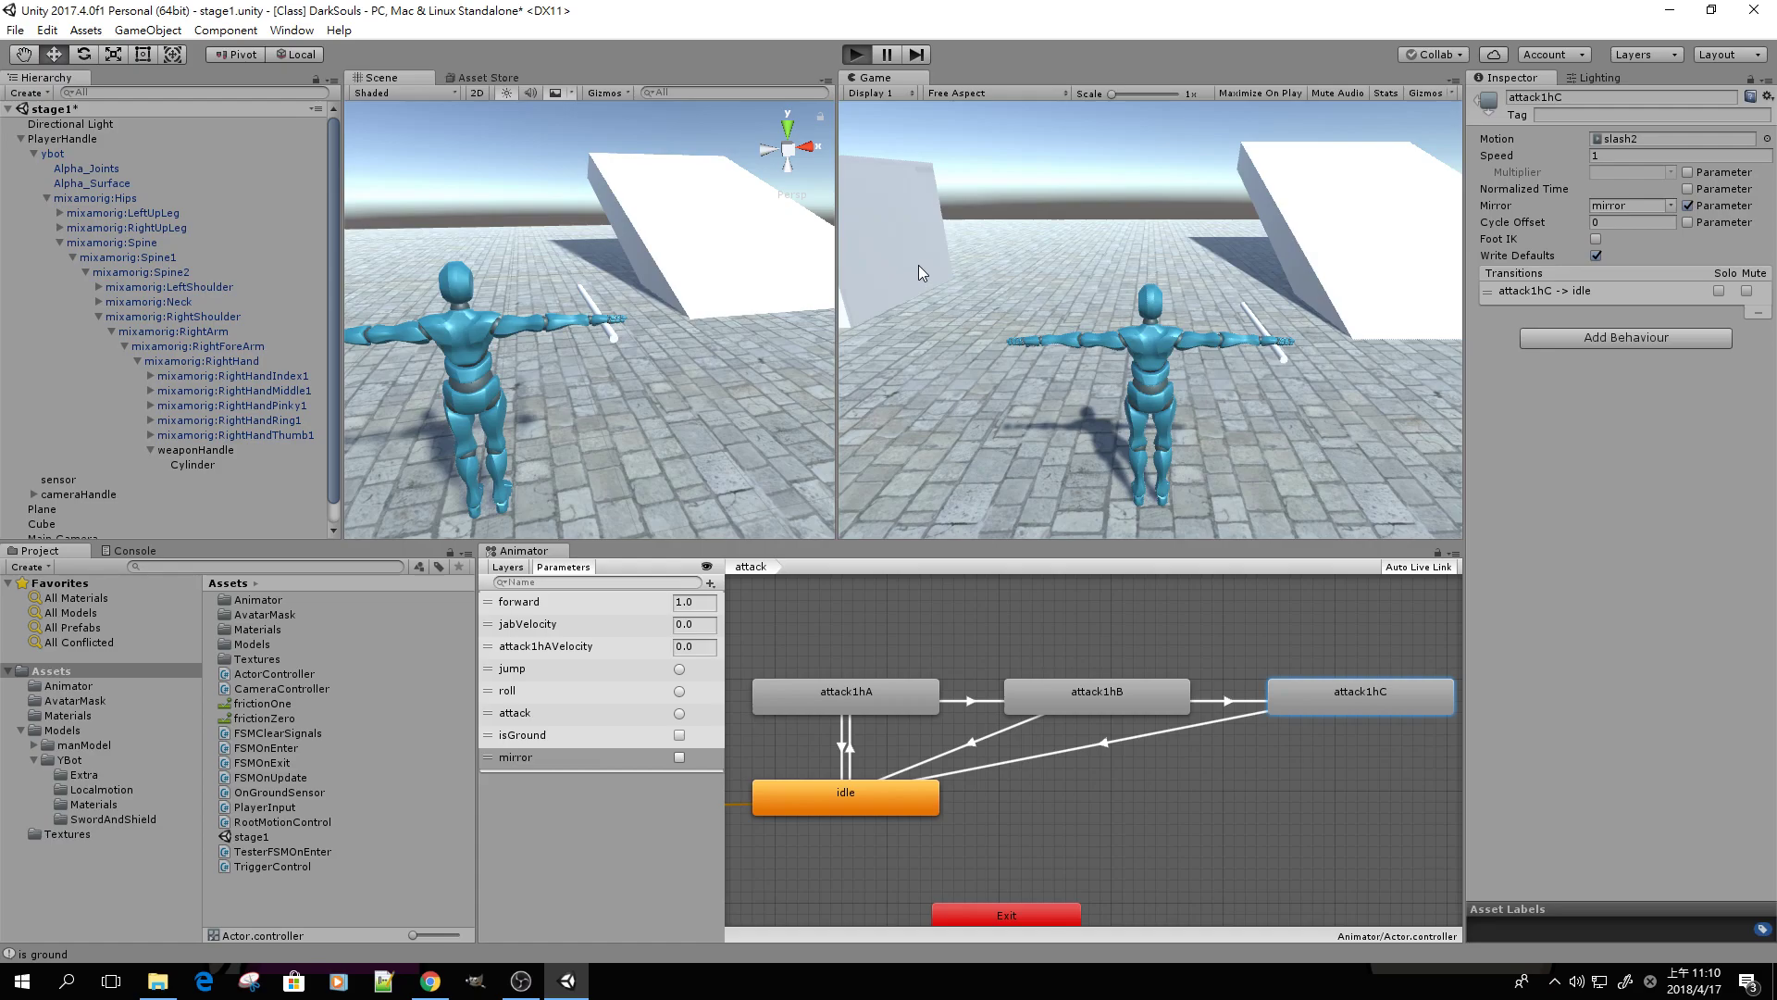
{"action": "key", "text": "j"}
{"action": "key", "text": "j"}
{"action": "key", "text": "j"}
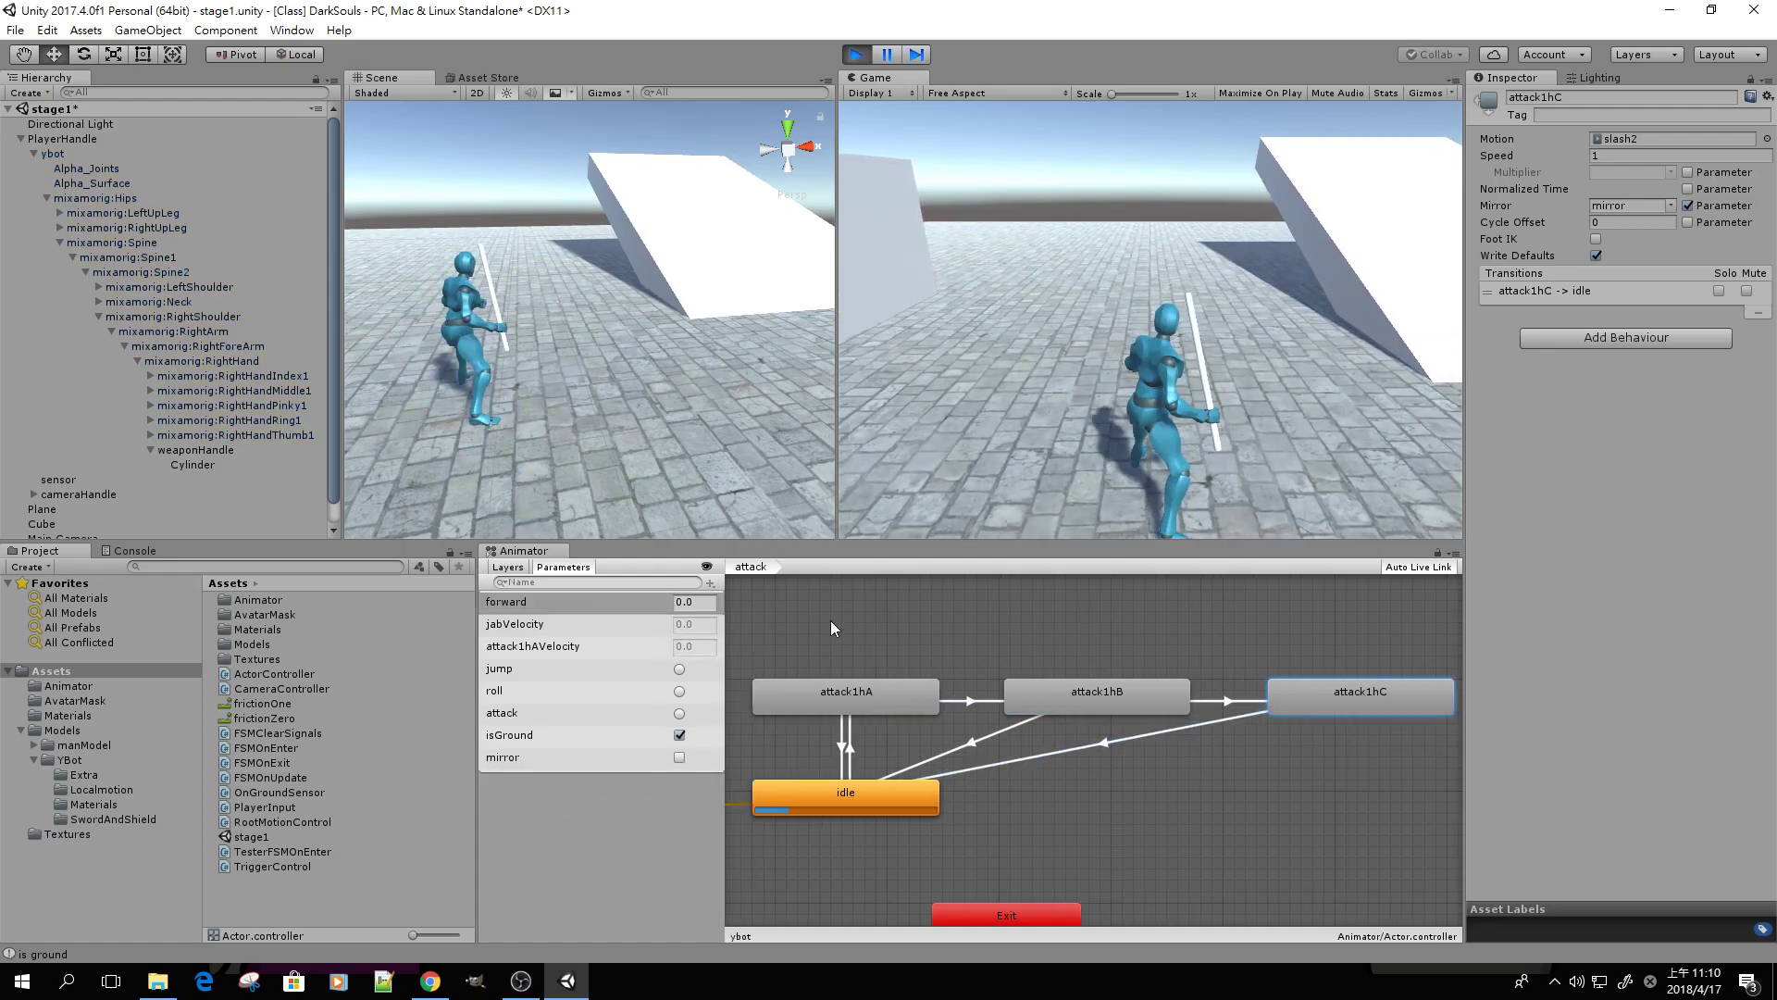
Switch the mirror parameter on and off during playback, triggering attacks to compare the mirrored and unmirrored slashes
{"action": "left_click", "coordinate": [679, 757]}
{"action": "key", "text": "j"}
{"action": "key", "text": "j"}
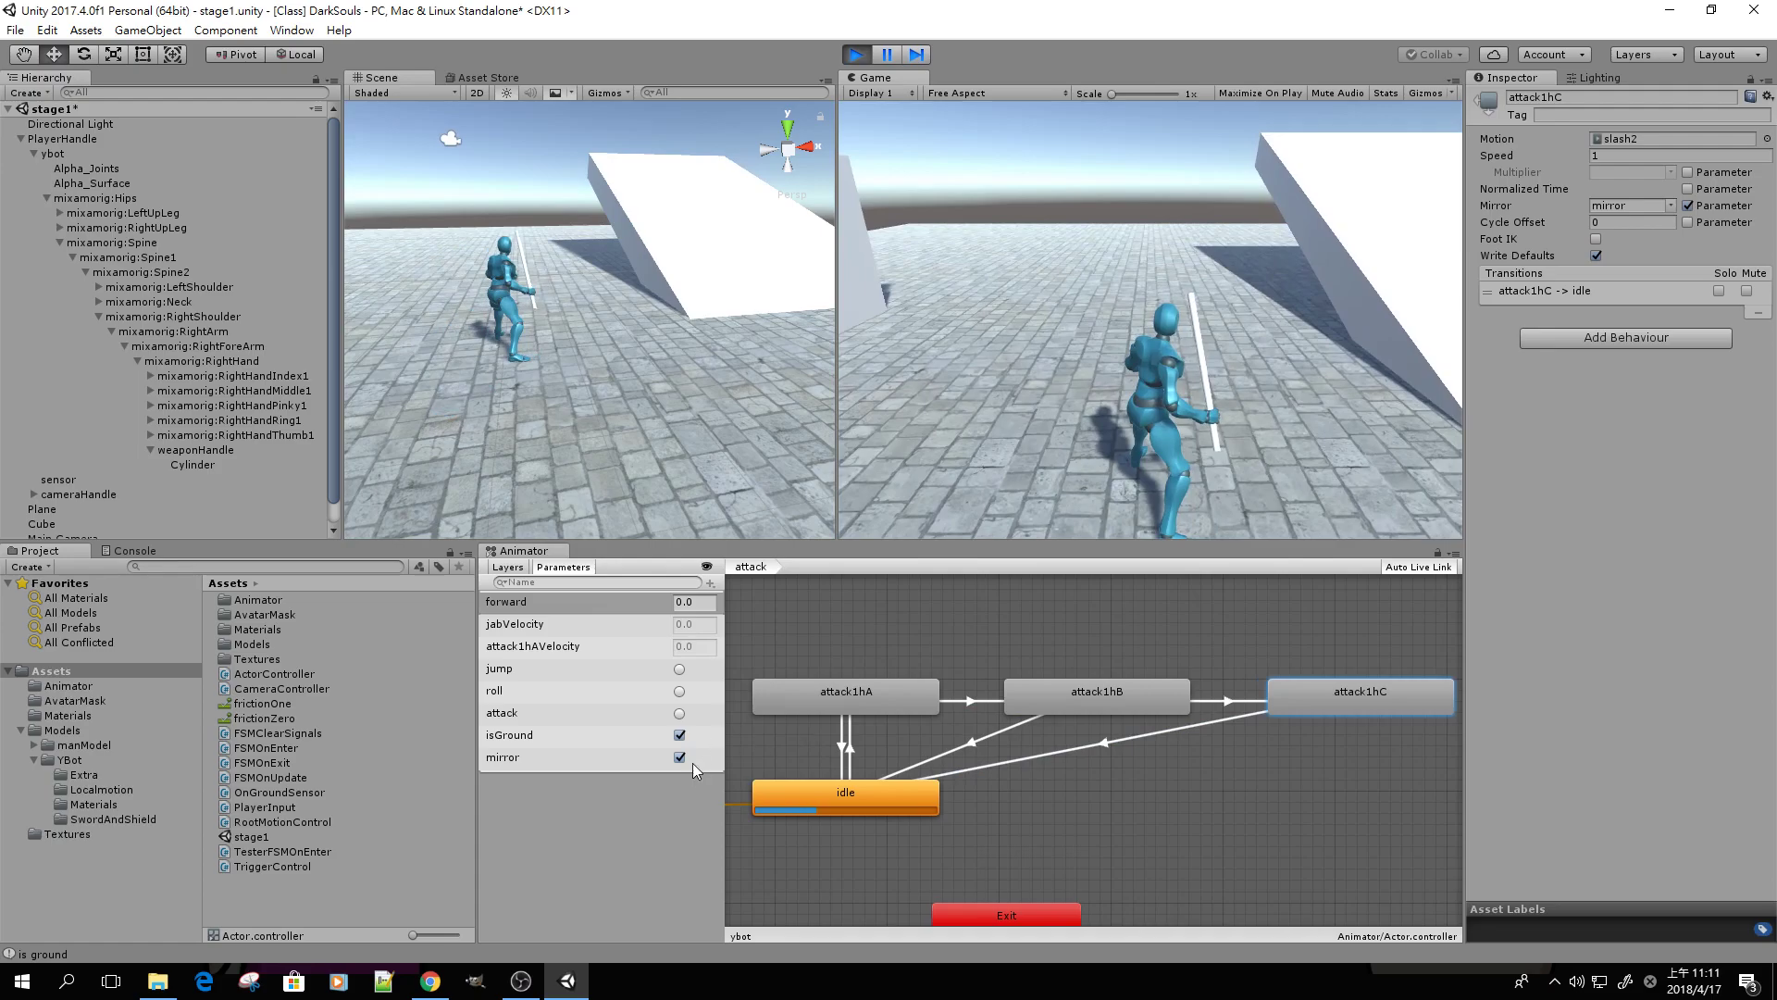
{"action": "key", "text": "j"}
{"action": "key", "text": "j"}
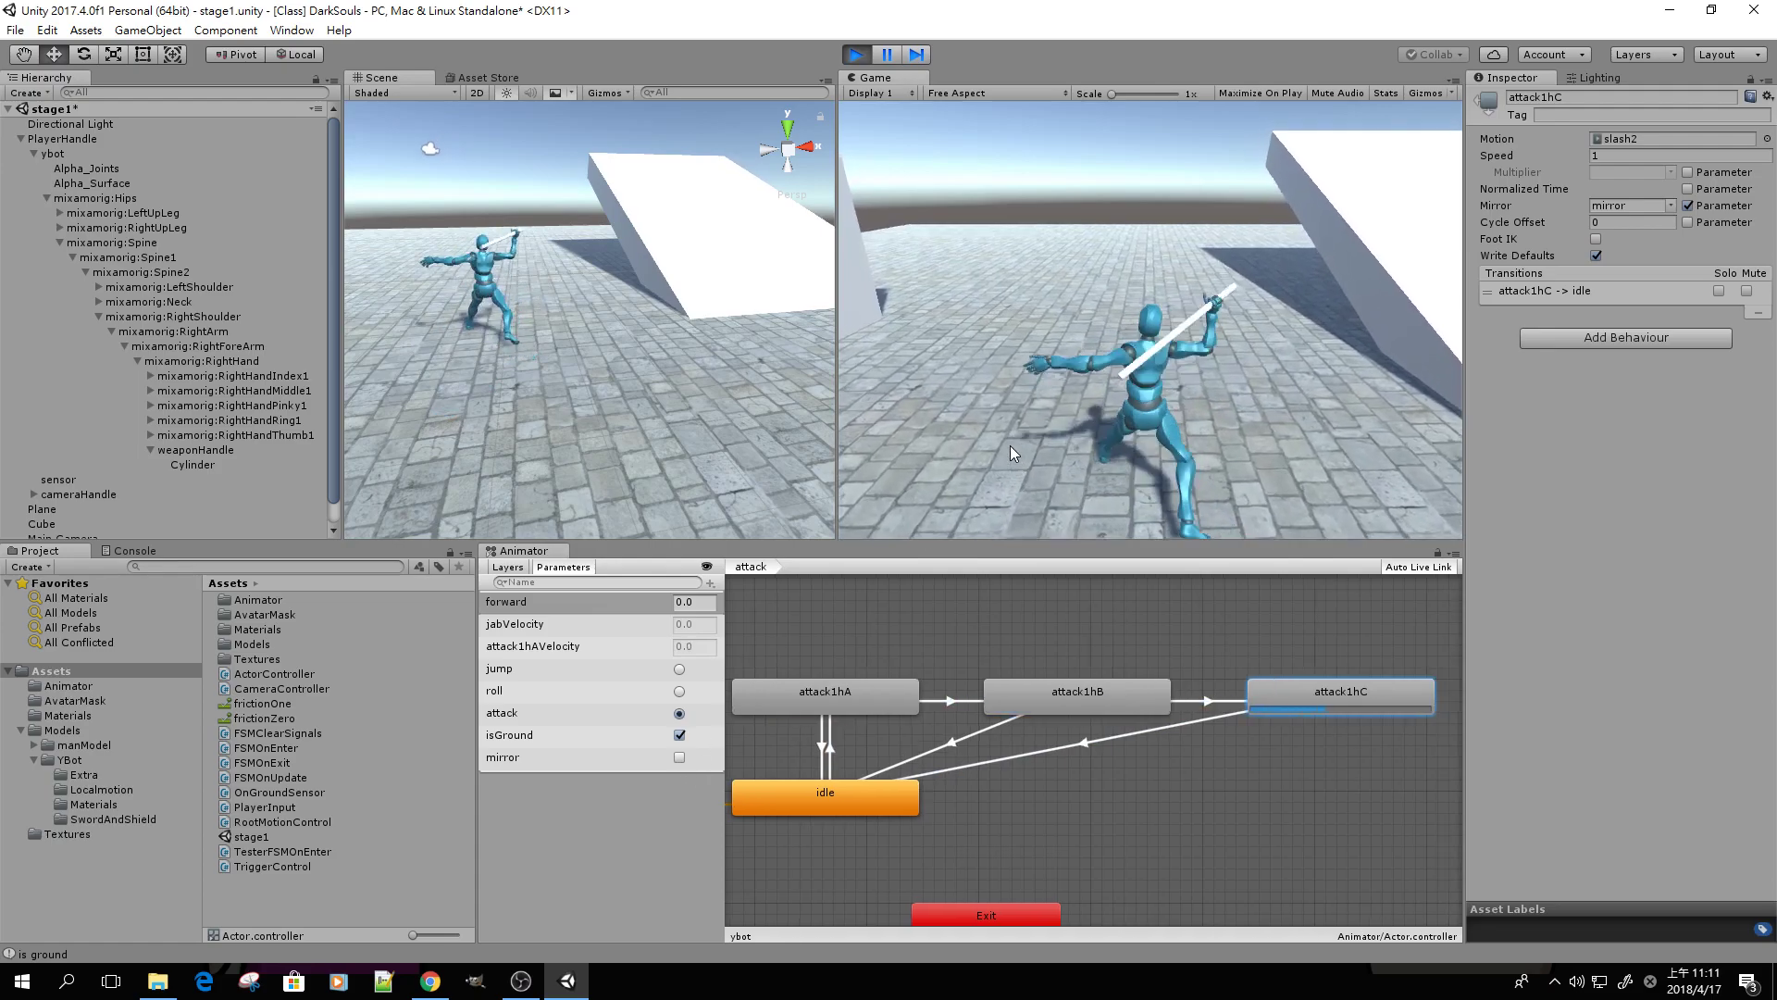
Enable the mirror parameter again during playback, trigger the attack combo to check the mirrored slashes, and stop playback
{"action": "left_click", "coordinate": [679, 757]}
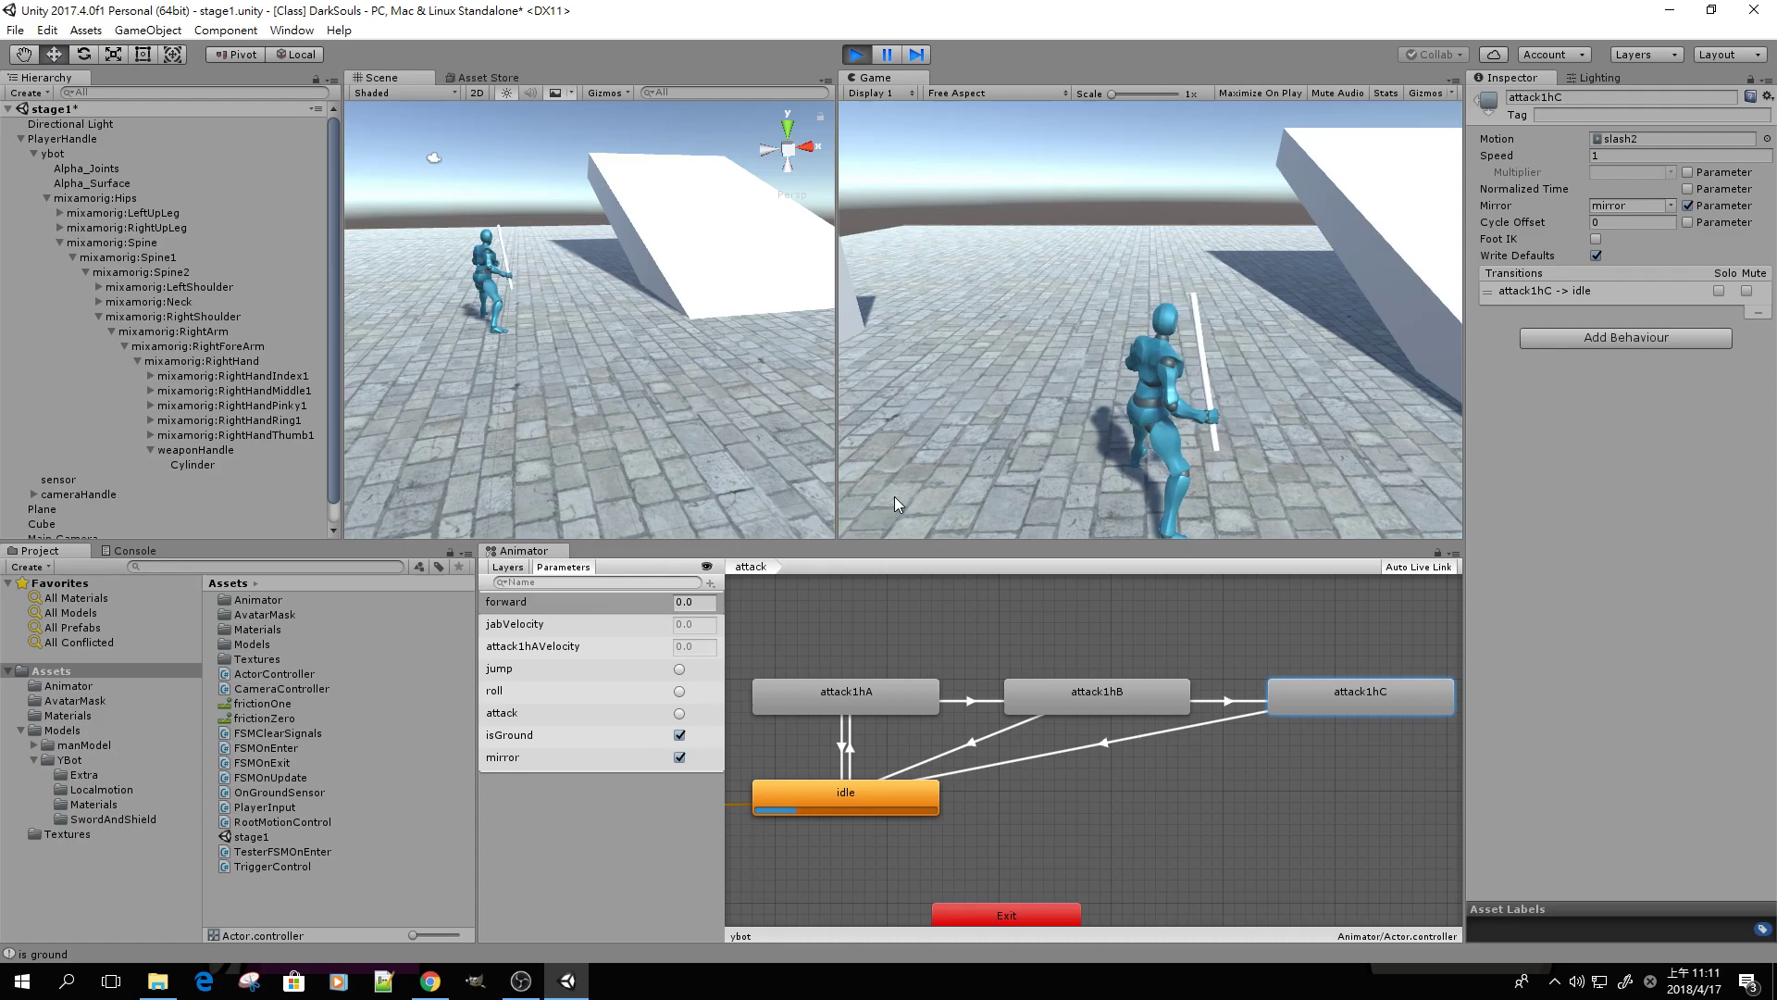
{"action": "key", "text": "j"}
{"action": "key", "text": "j"}
{"action": "key", "text": "j"}
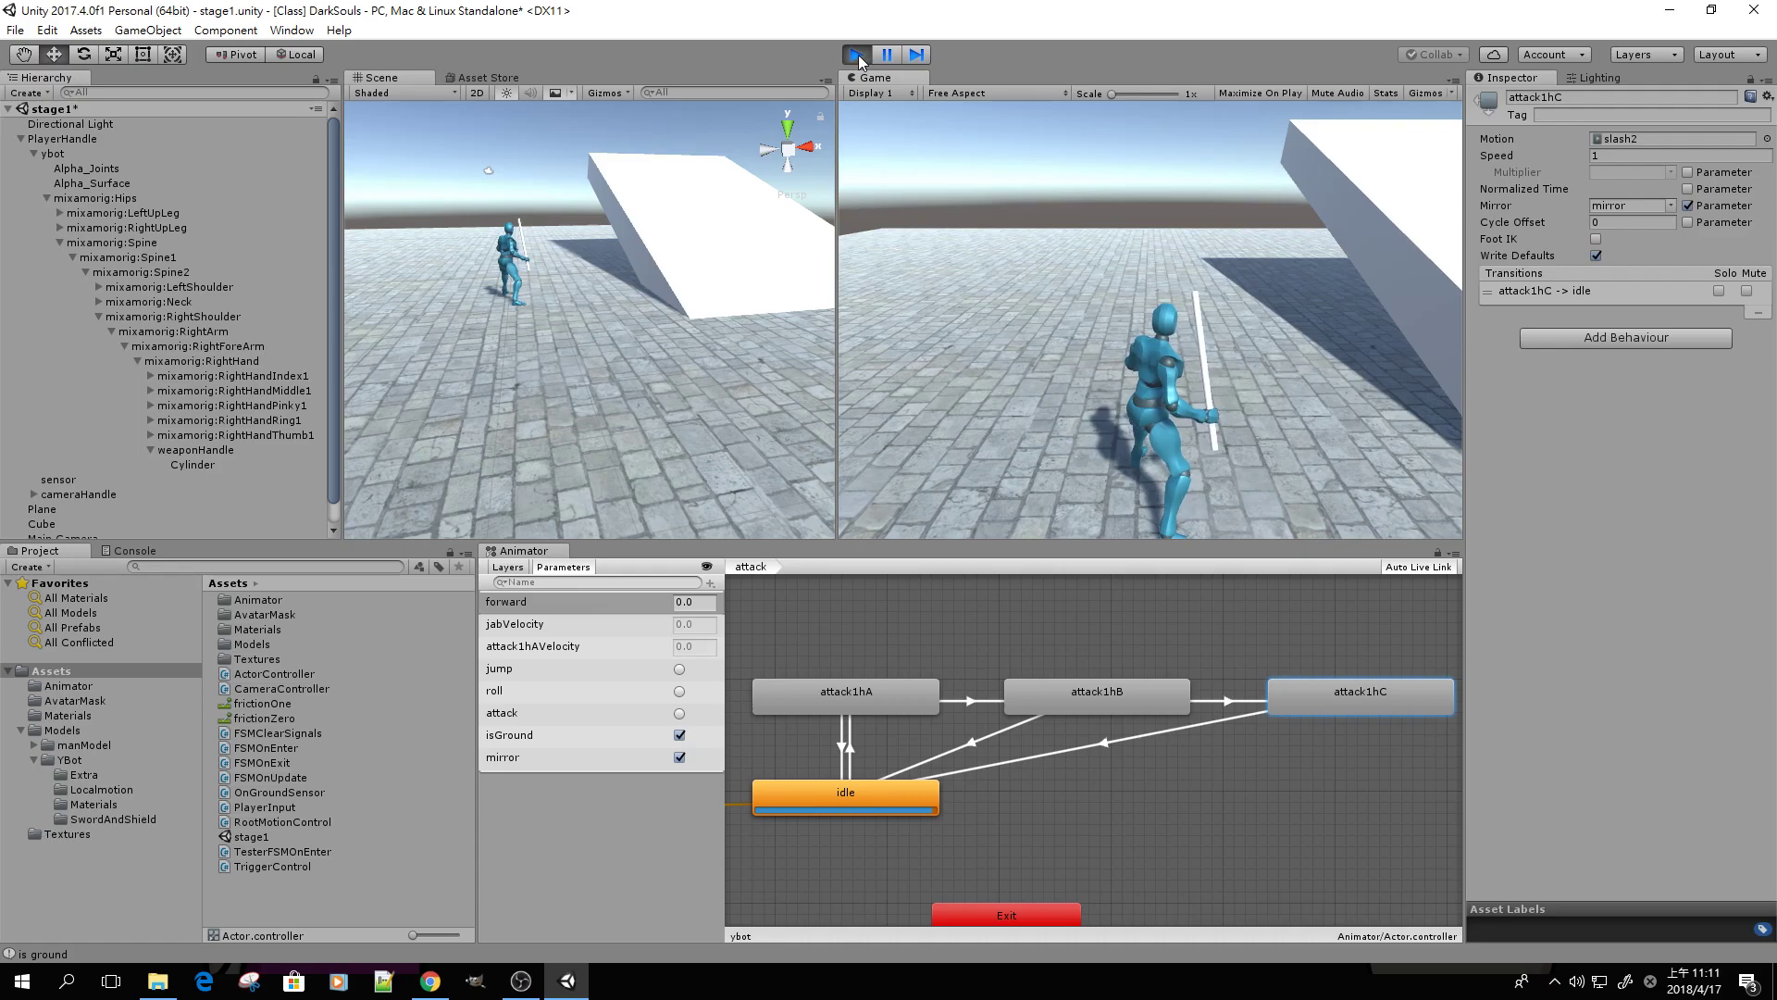
{"action": "left_click", "coordinate": [858, 54]}
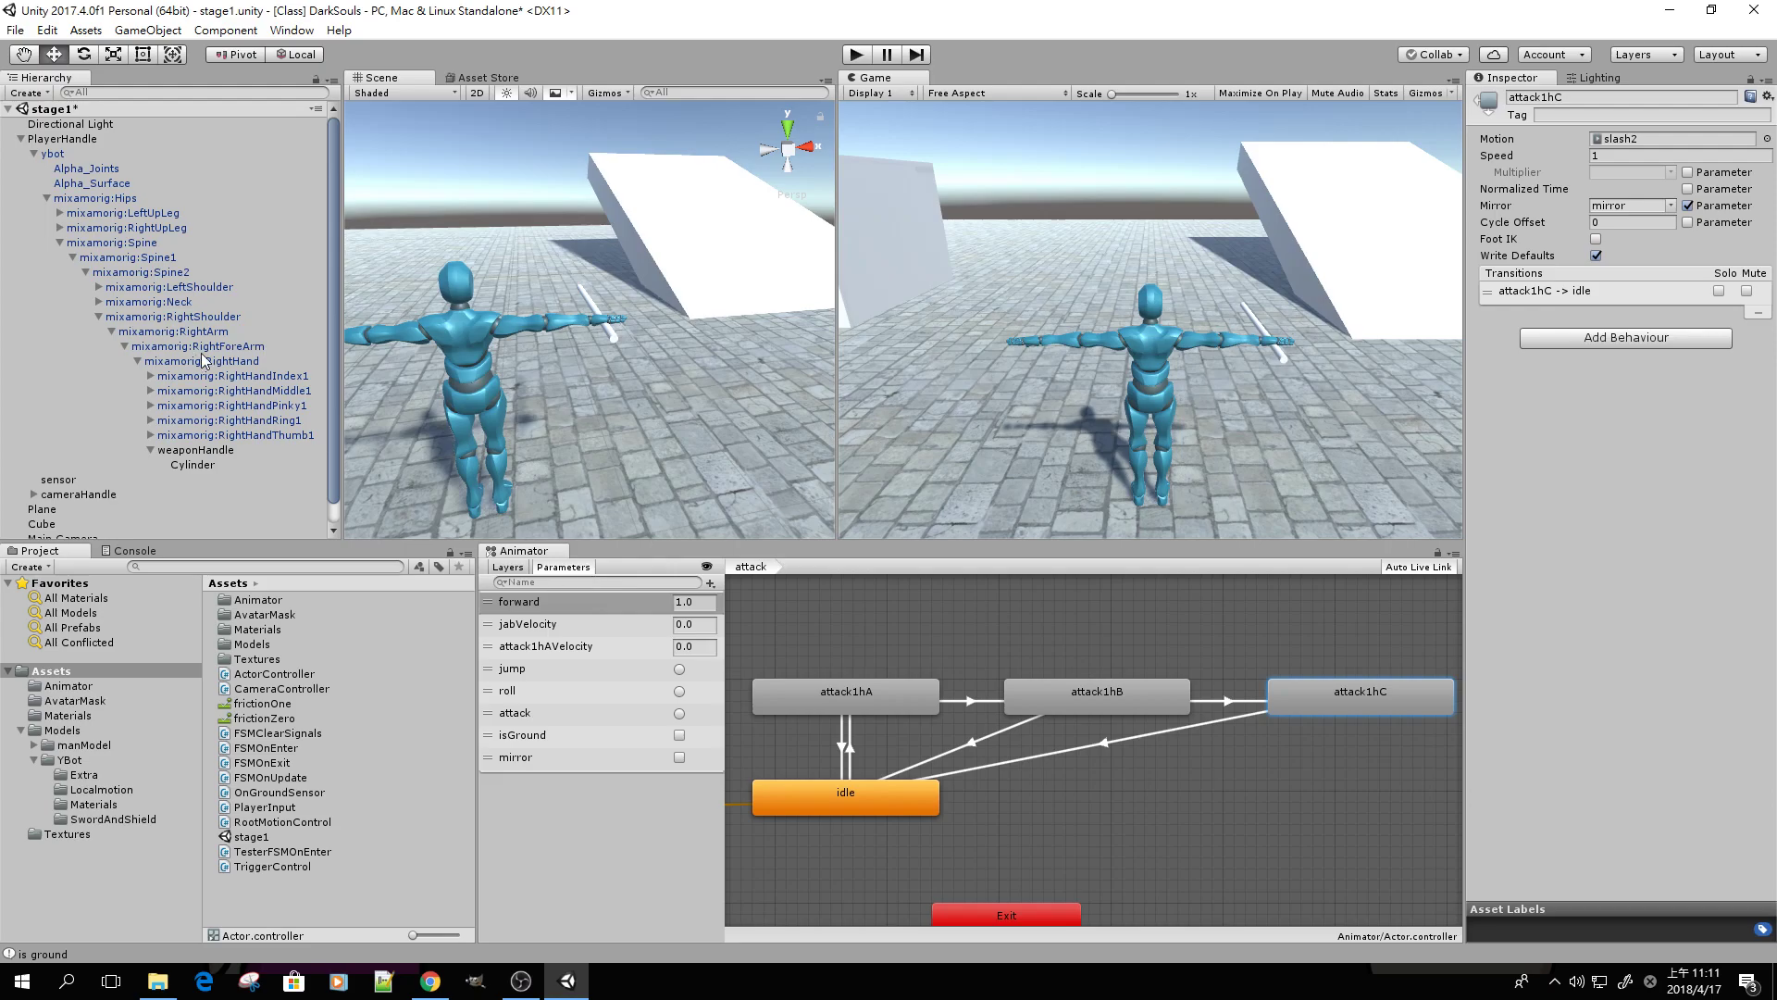
Expand the Player Input script component on PlayerHandle and review its key settings and output signals
{"action": "left_click", "coordinate": [80, 139]}
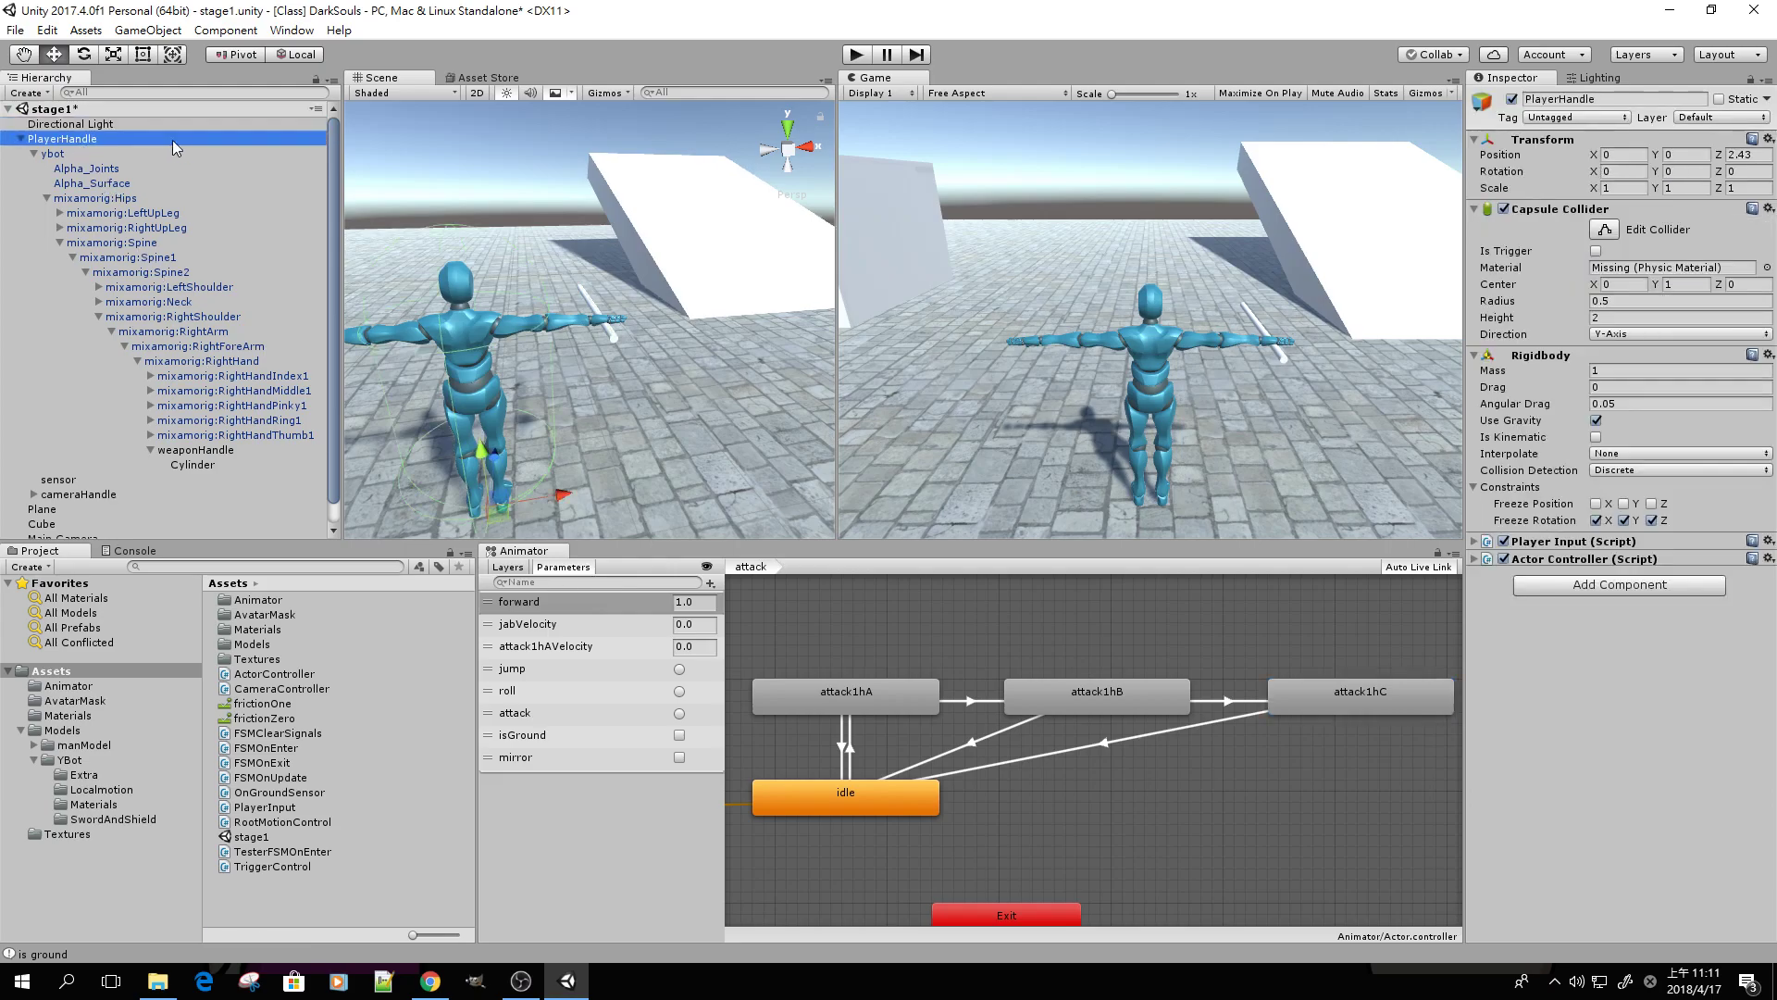
{"action": "left_click", "coordinate": [1489, 544]}
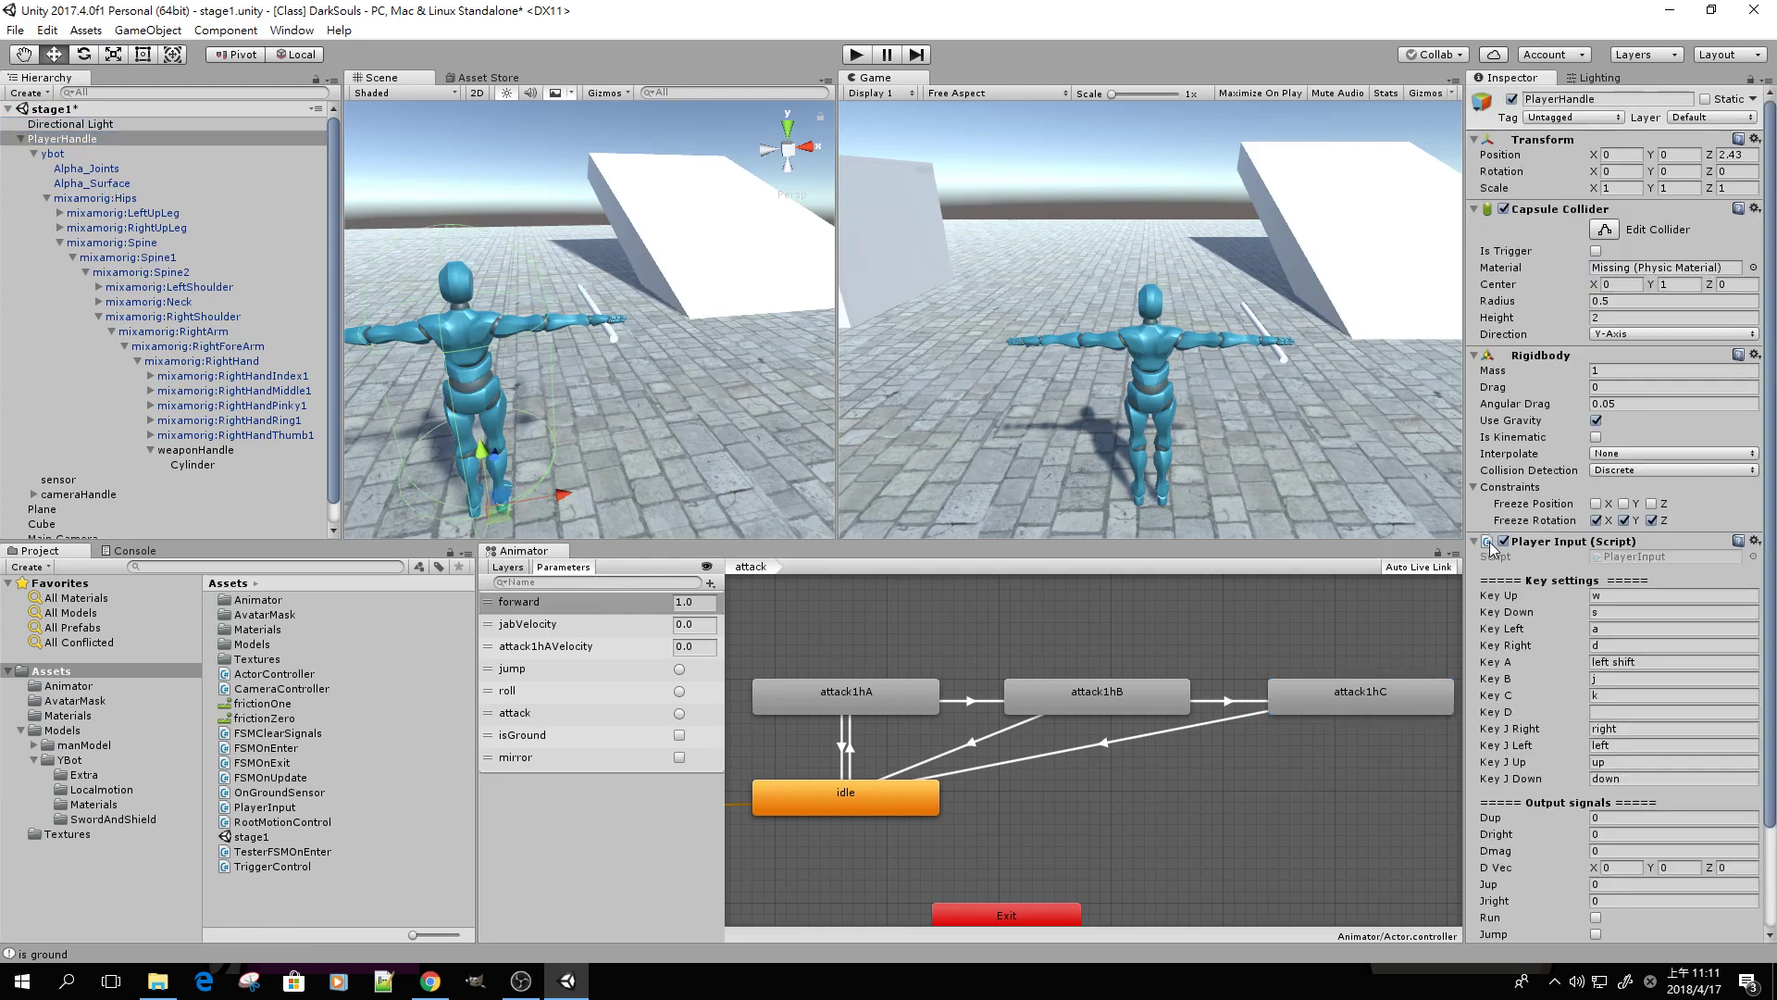
{"action": "scroll", "coordinate": [1553, 555], "scroll_direction": "down", "scroll_amount": 3}
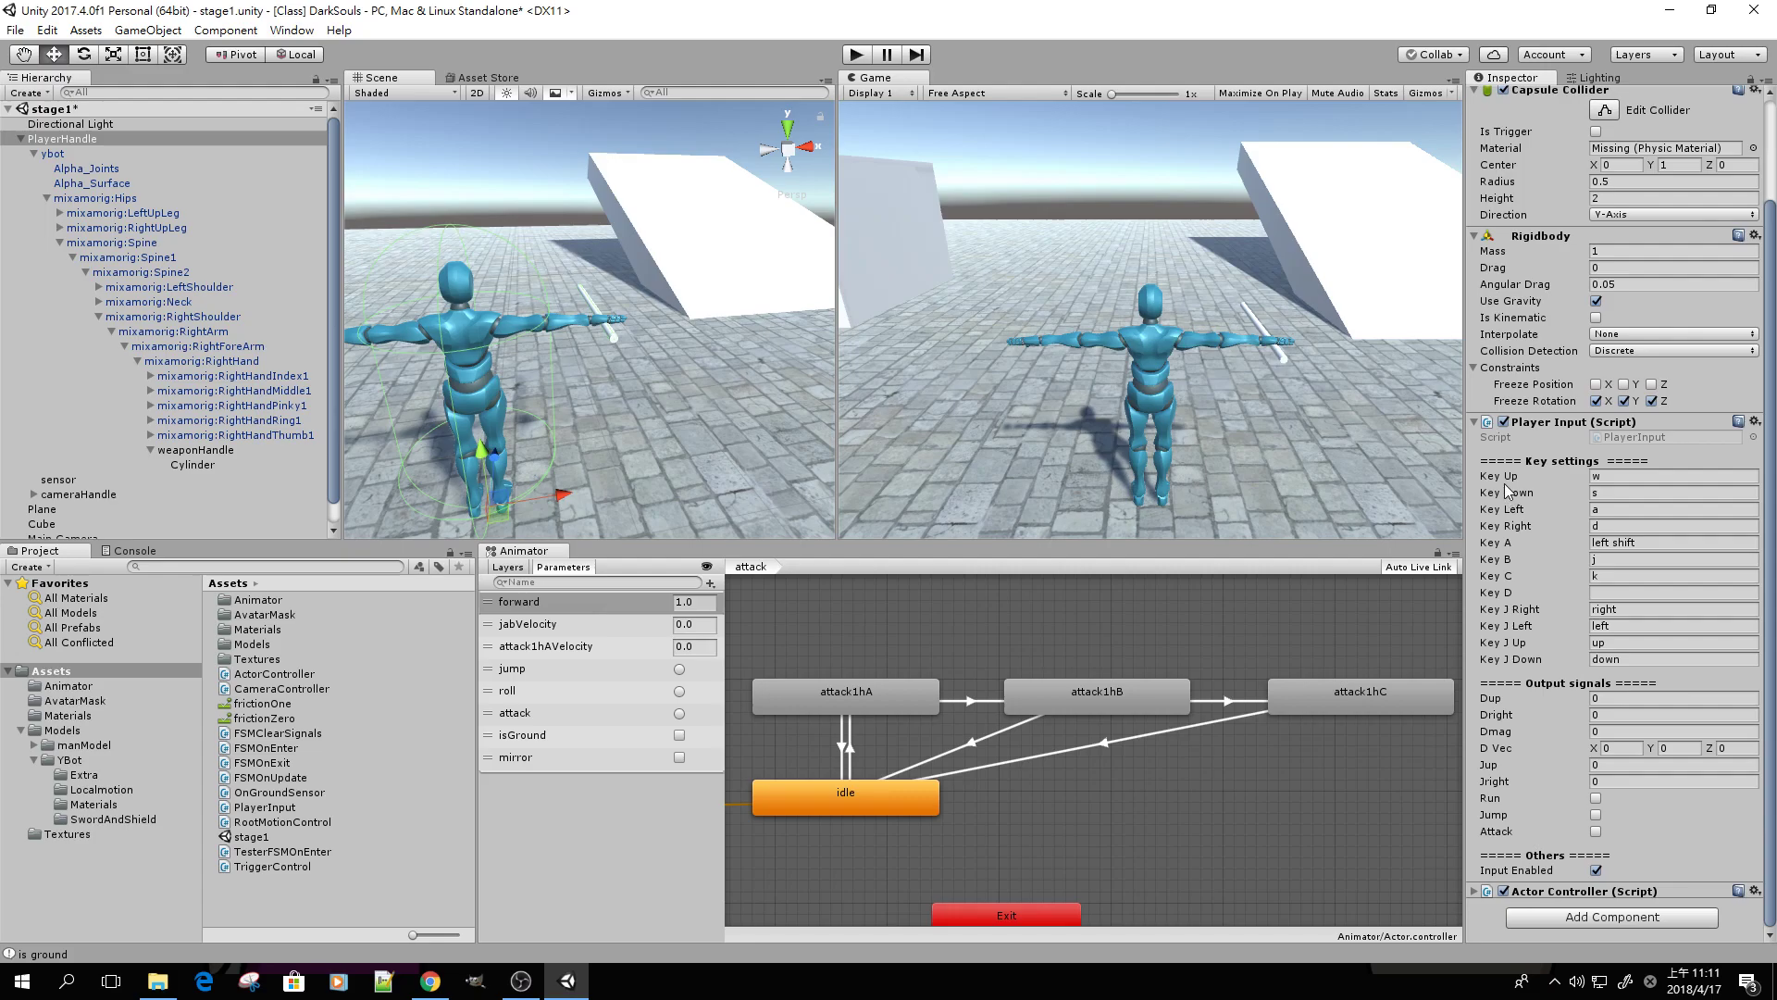
Switch to Chrome and replace the "animator normalized time" Google search with a search for "ps4 usb"
{"action": "left_click", "coordinate": [431, 981]}
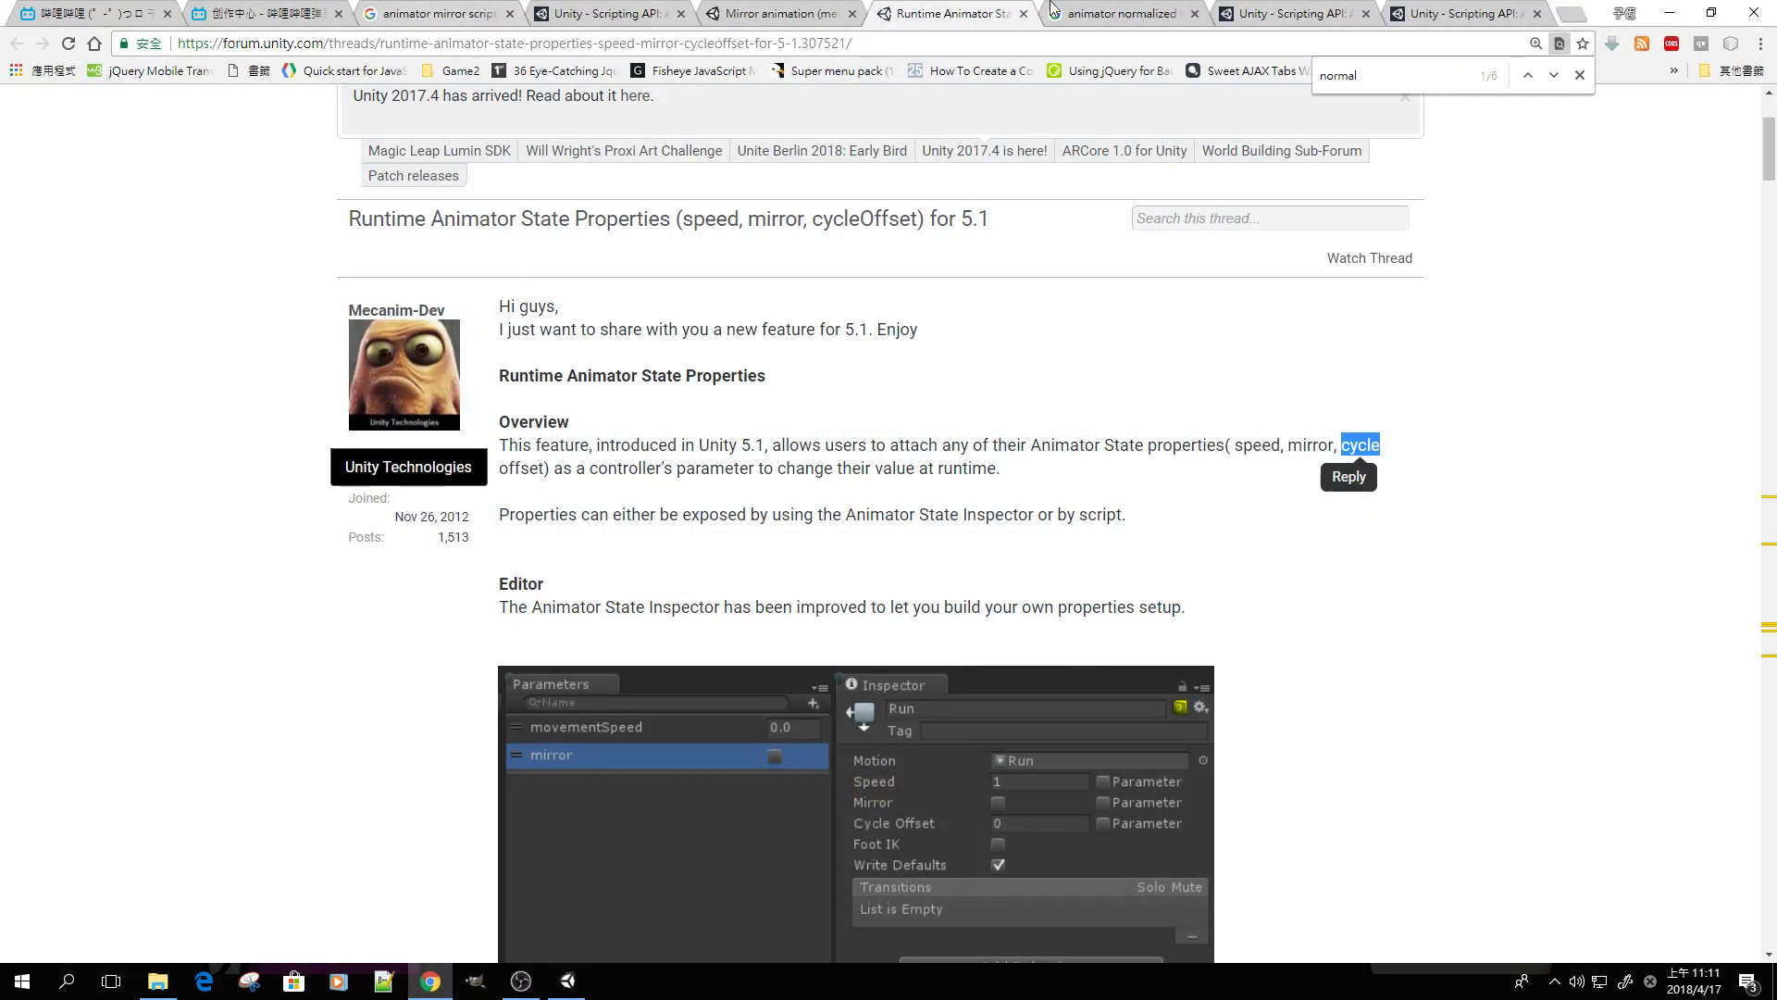
{"action": "left_click", "coordinate": [1120, 13]}
{"action": "left_click_drag", "start_coordinate": [370, 122], "coordinate": [4, 130]}
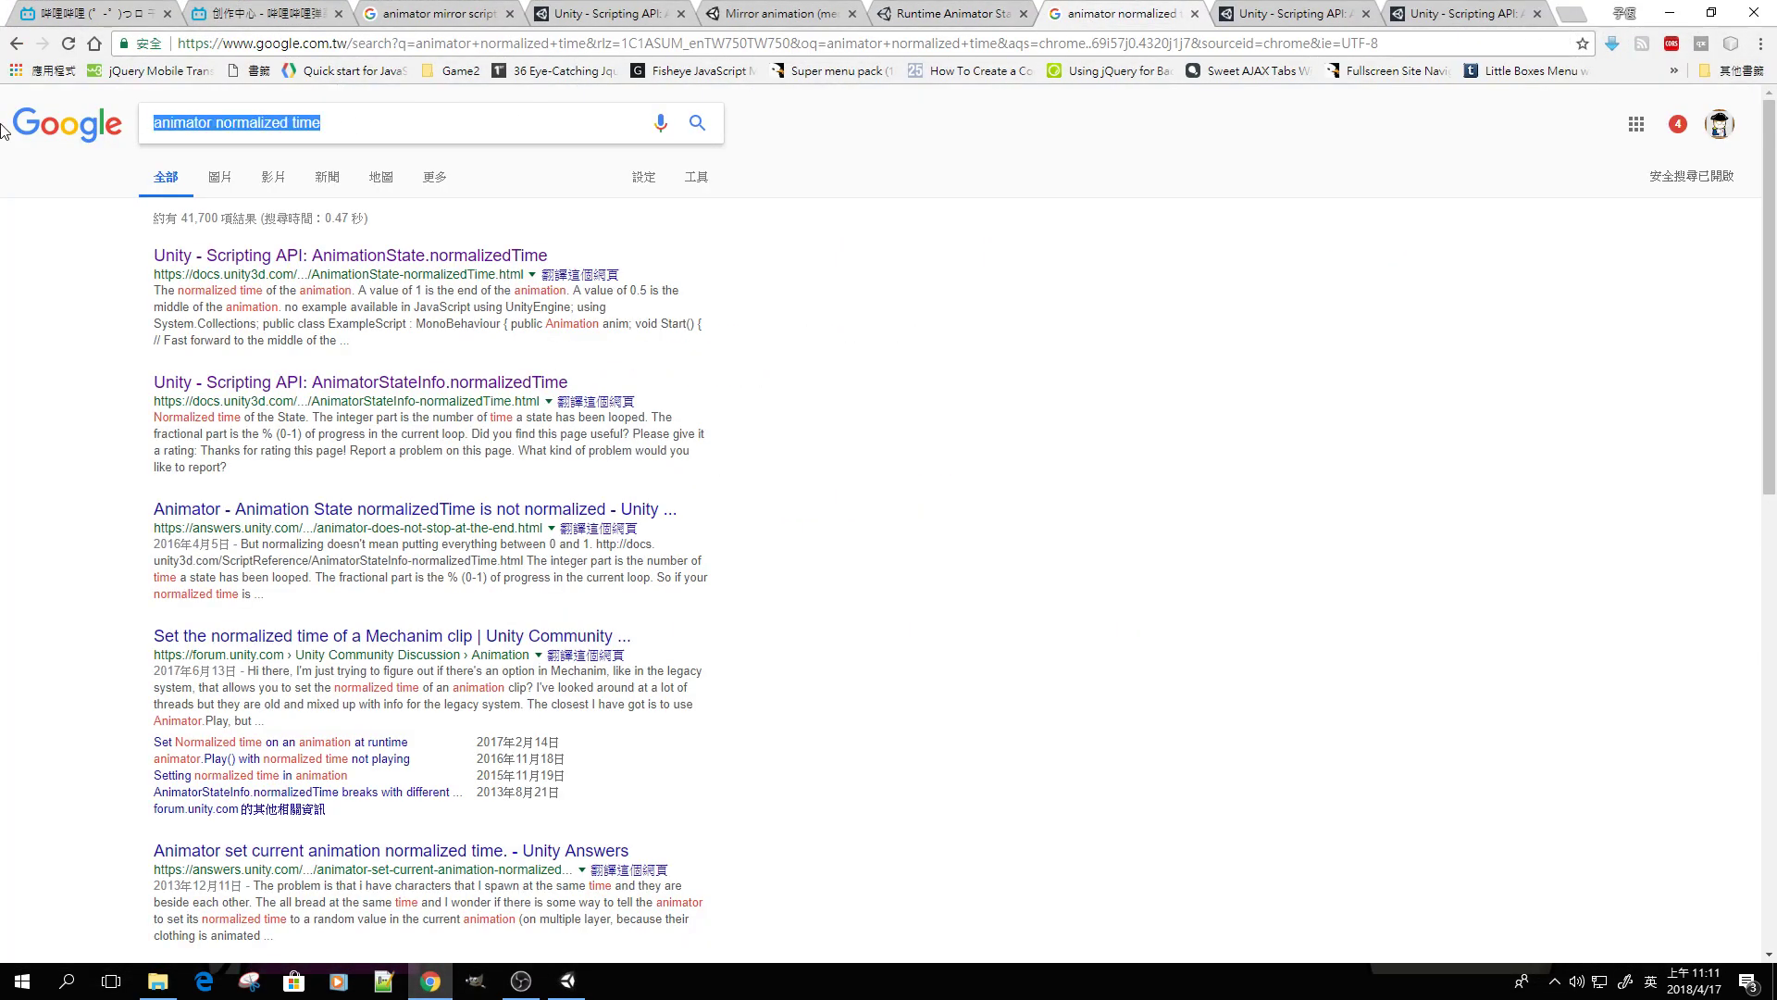
{"action": "type", "text": "ps4 us"}
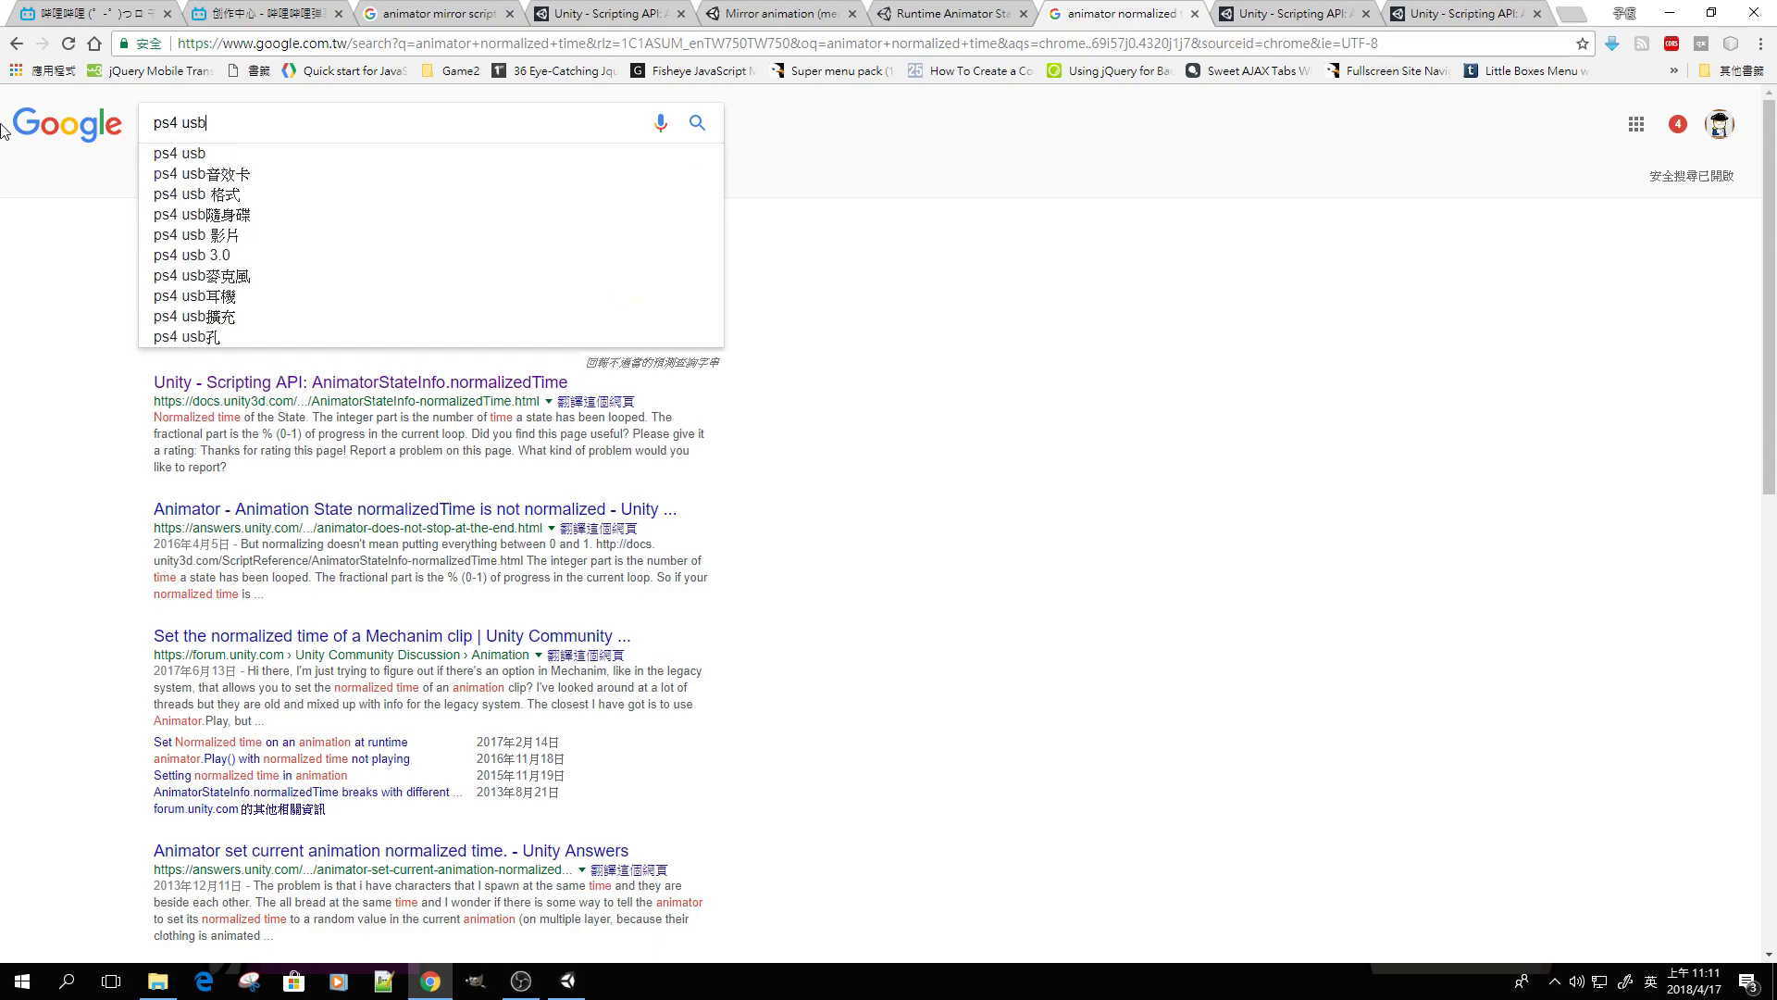
{"action": "type", "text": "b"}
{"action": "key", "text": "Return"}
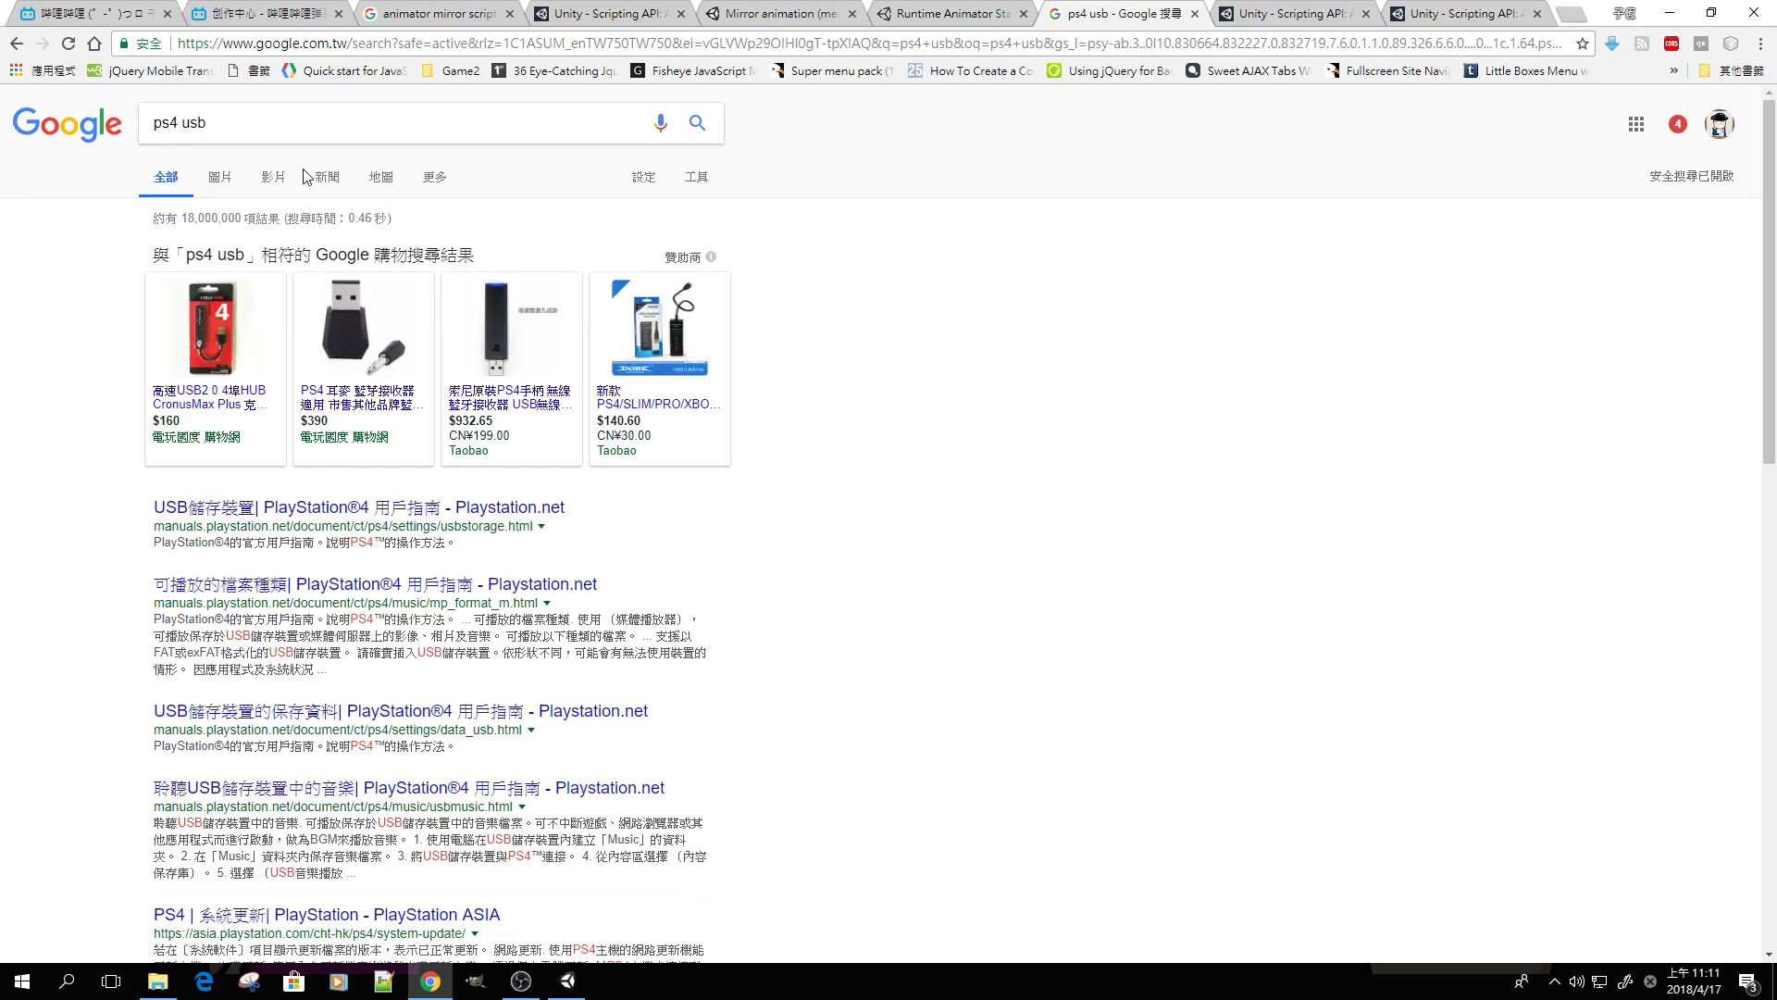
Change the Google search to "ps usb joystick" and show its image results
{"action": "left_click", "coordinate": [171, 124]}
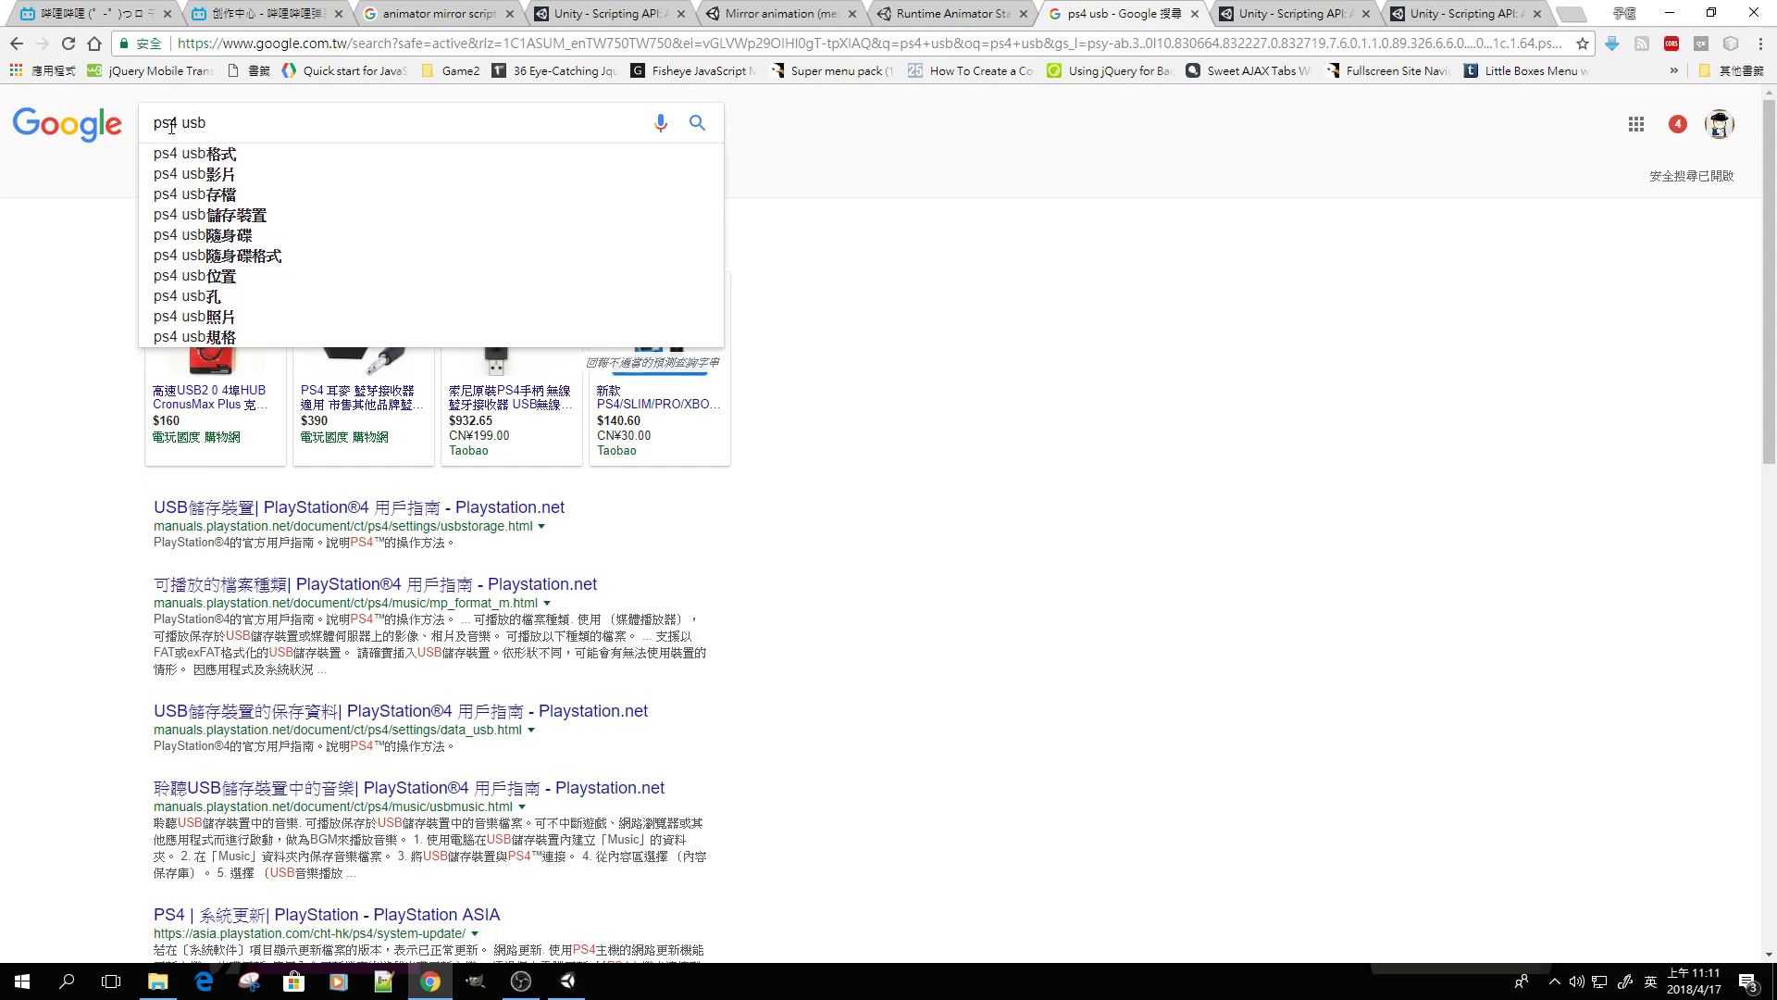
{"action": "key", "text": "BackSpace"}
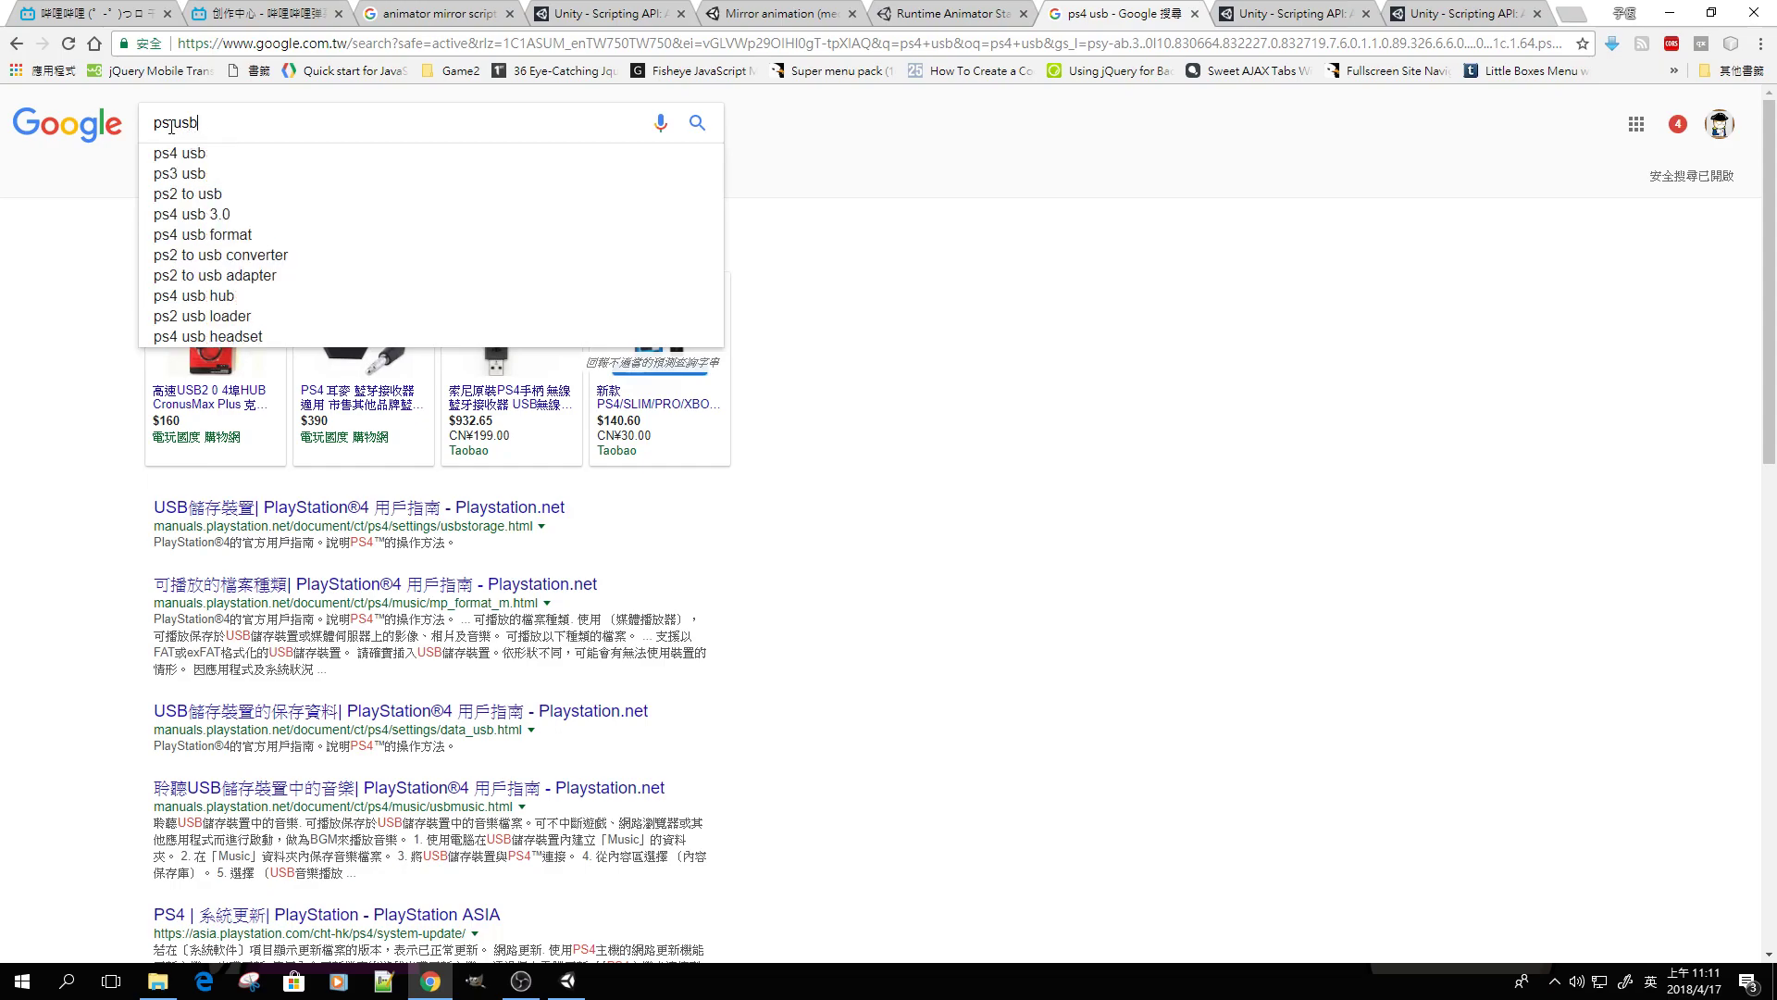
{"action": "type", "text": "j"}
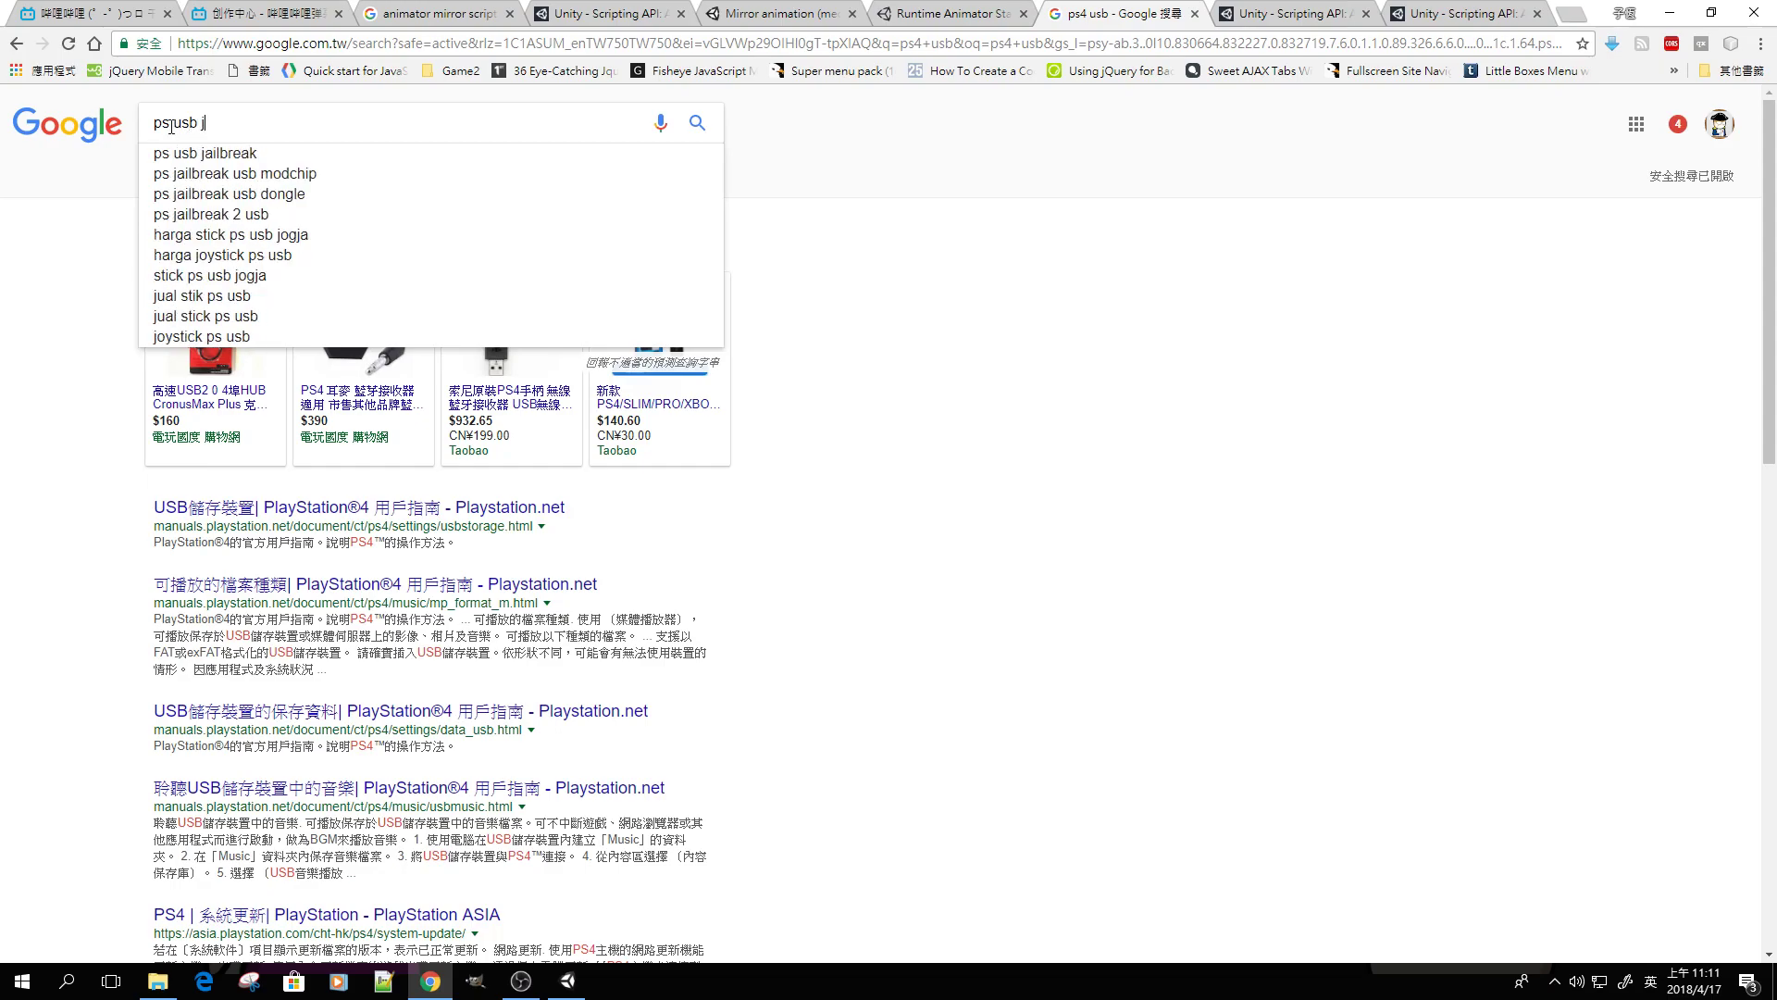
{"action": "type", "text": "oystic"}
{"action": "key", "text": "Return"}
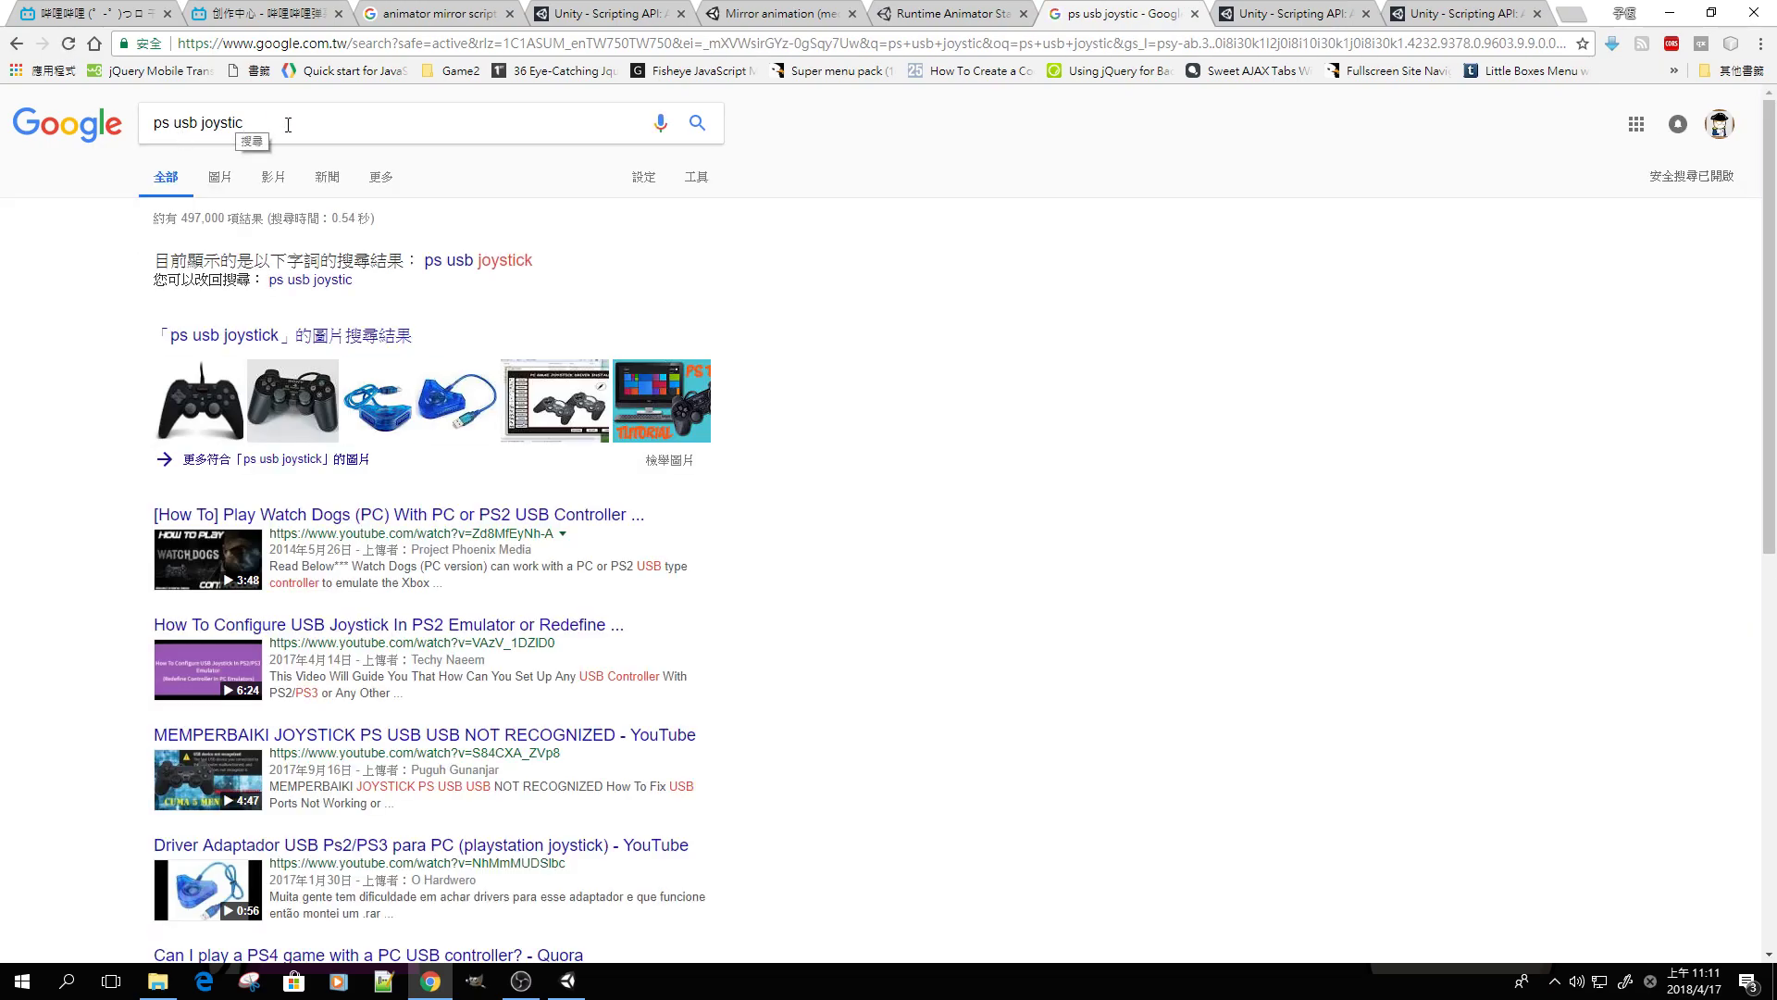
{"action": "left_click", "coordinate": [516, 259]}
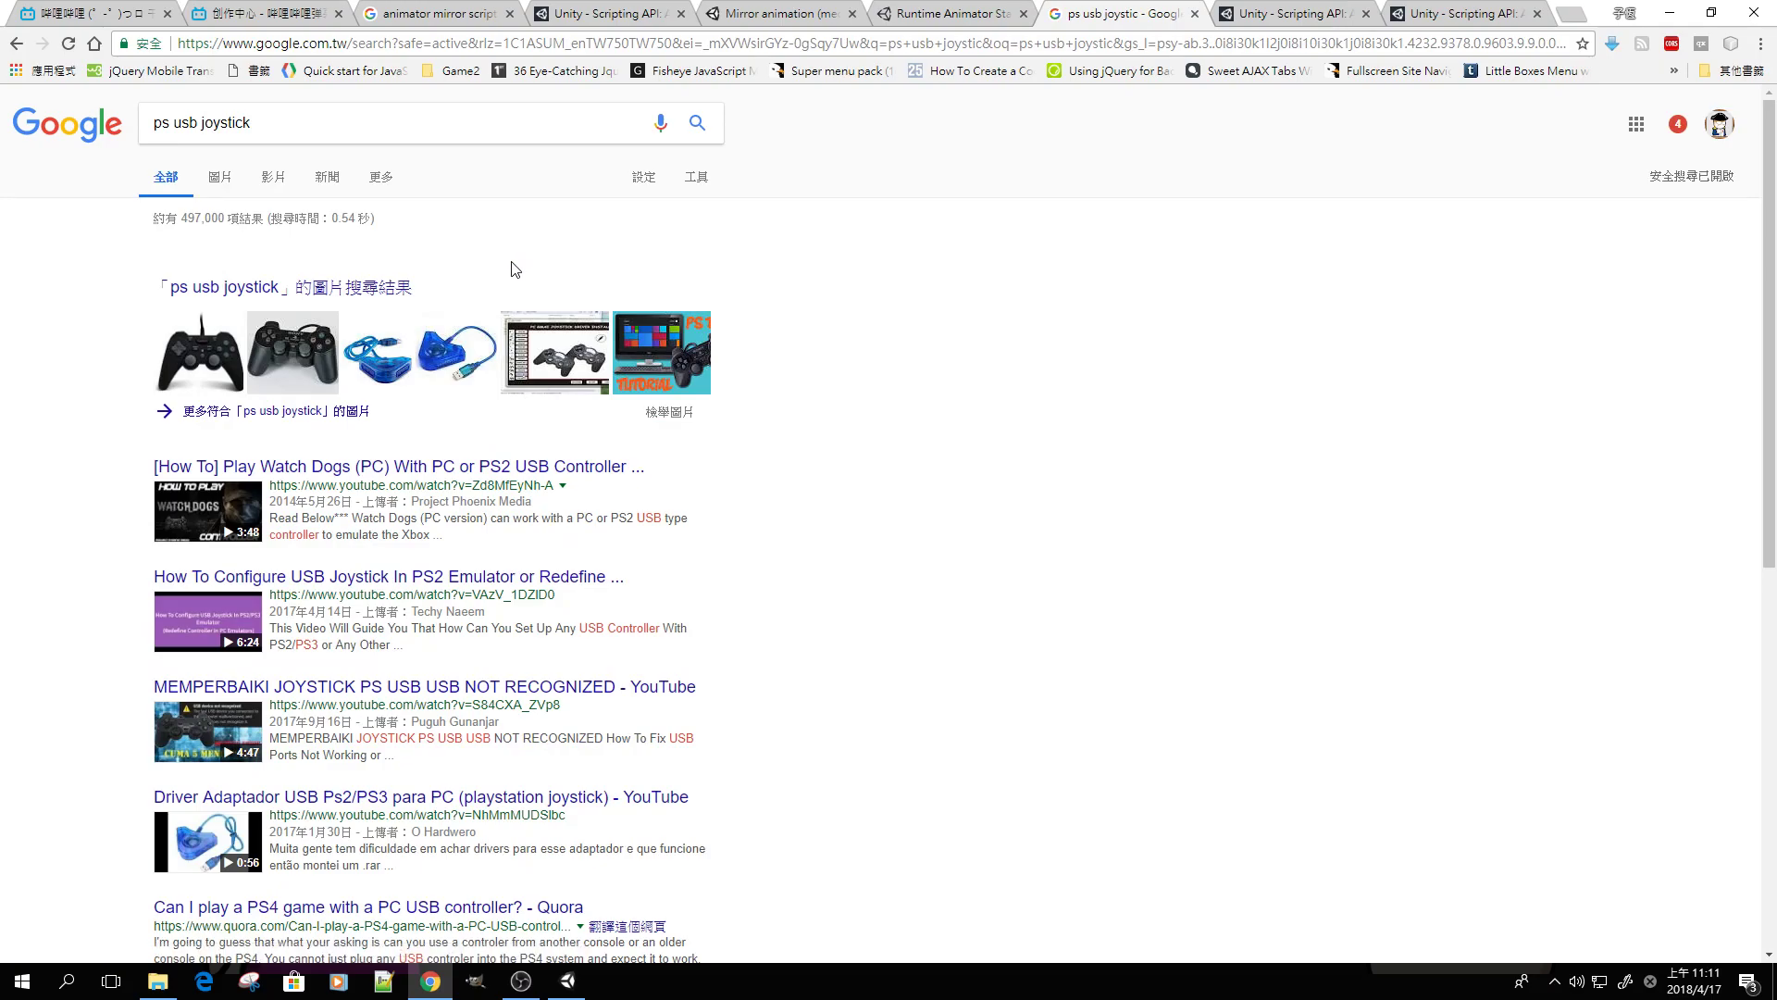
{"action": "left_click", "coordinate": [215, 178]}
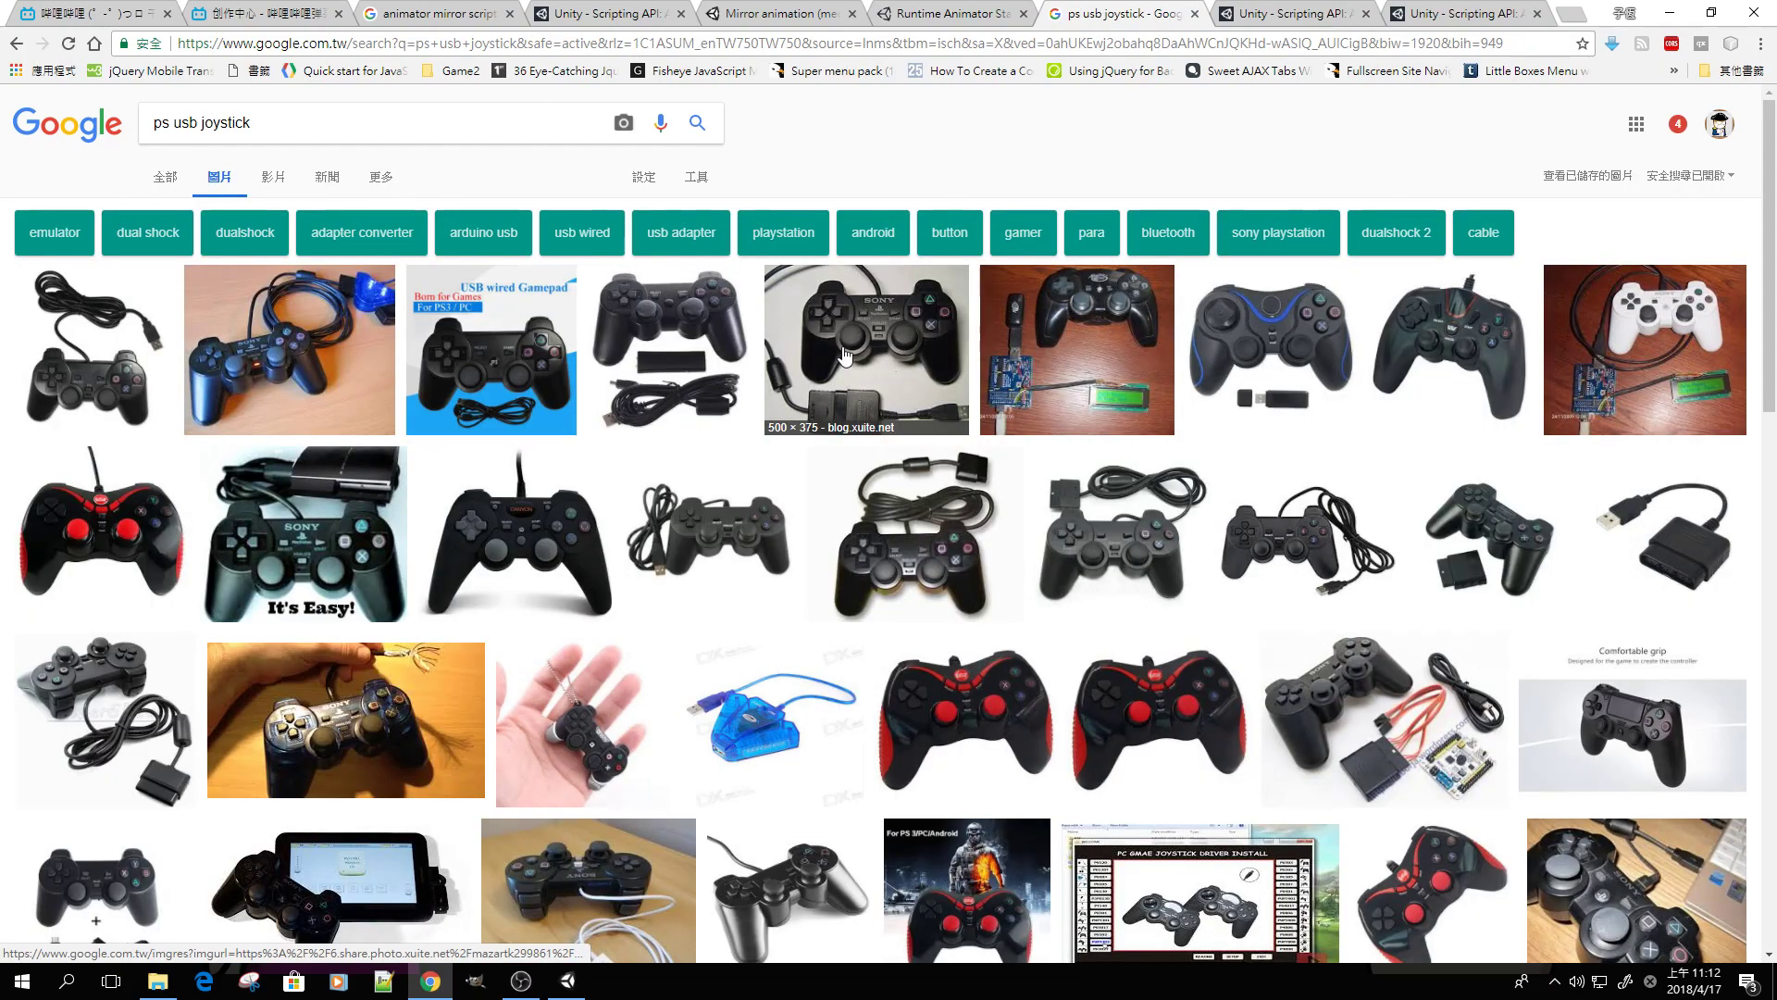
View the AliExpress product page for the black wired USB PS3 gamepad, dismissing the coupon offer, and close the page
{"action": "left_click", "coordinate": [132, 363]}
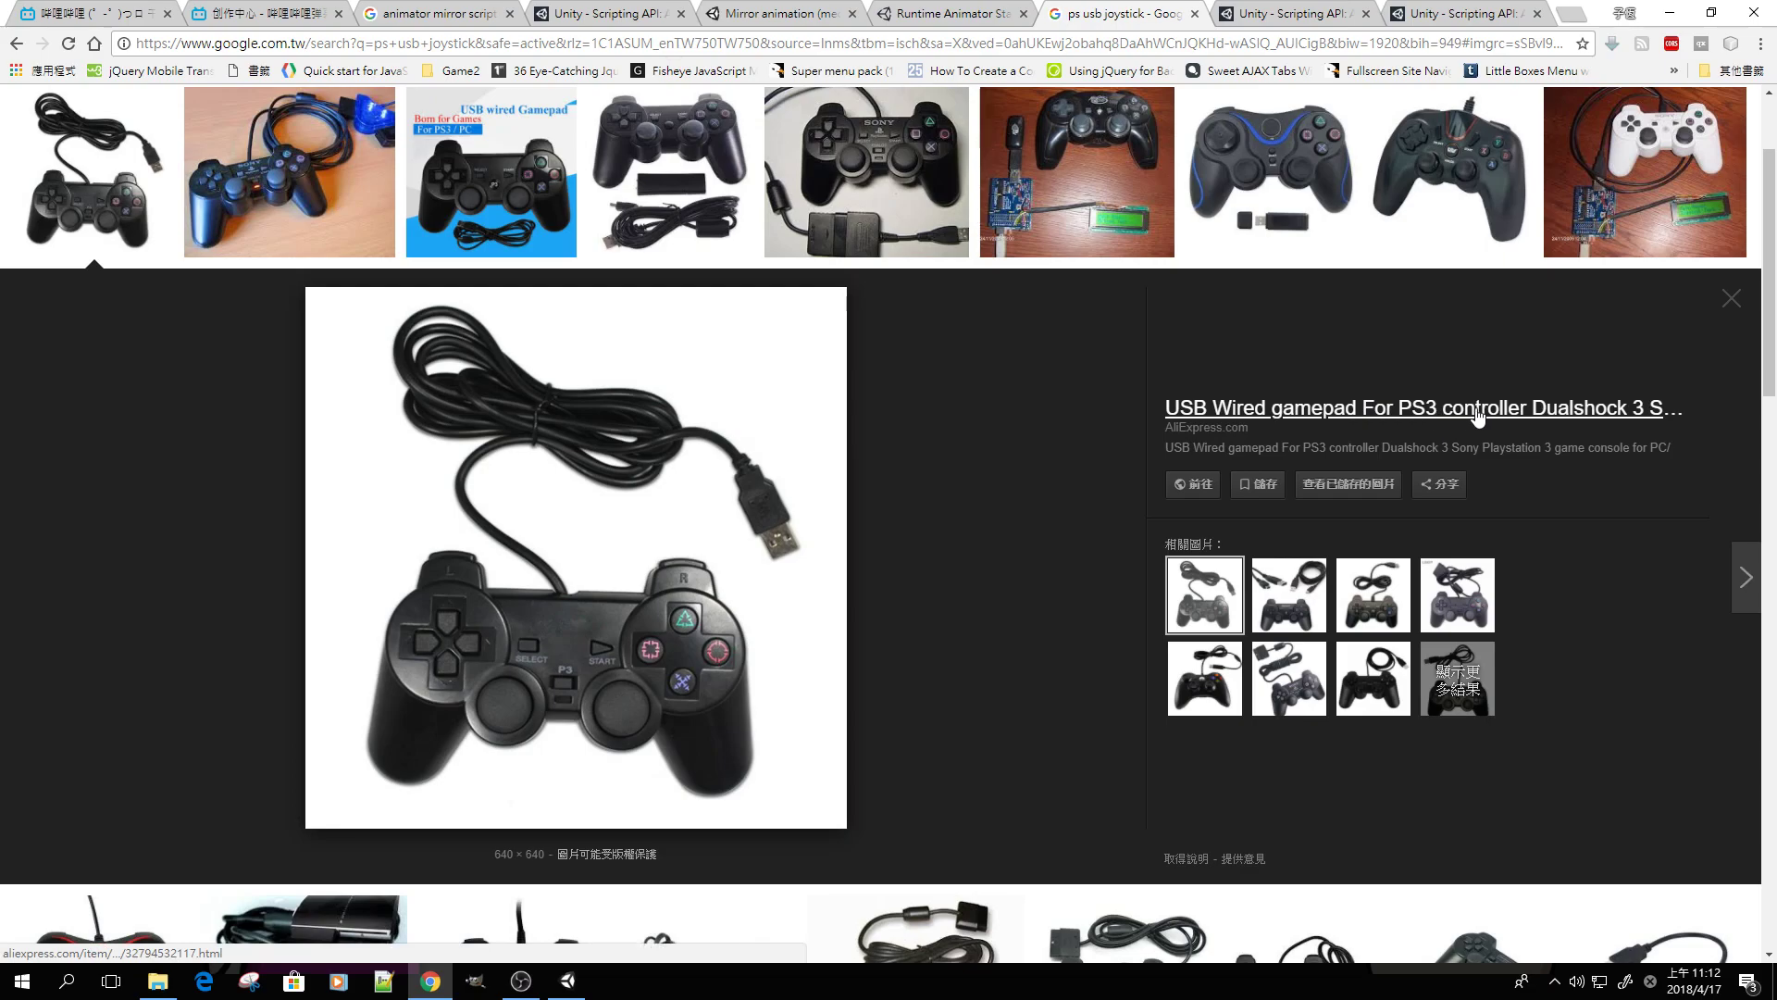
{"action": "left_click", "coordinate": [1562, 417]}
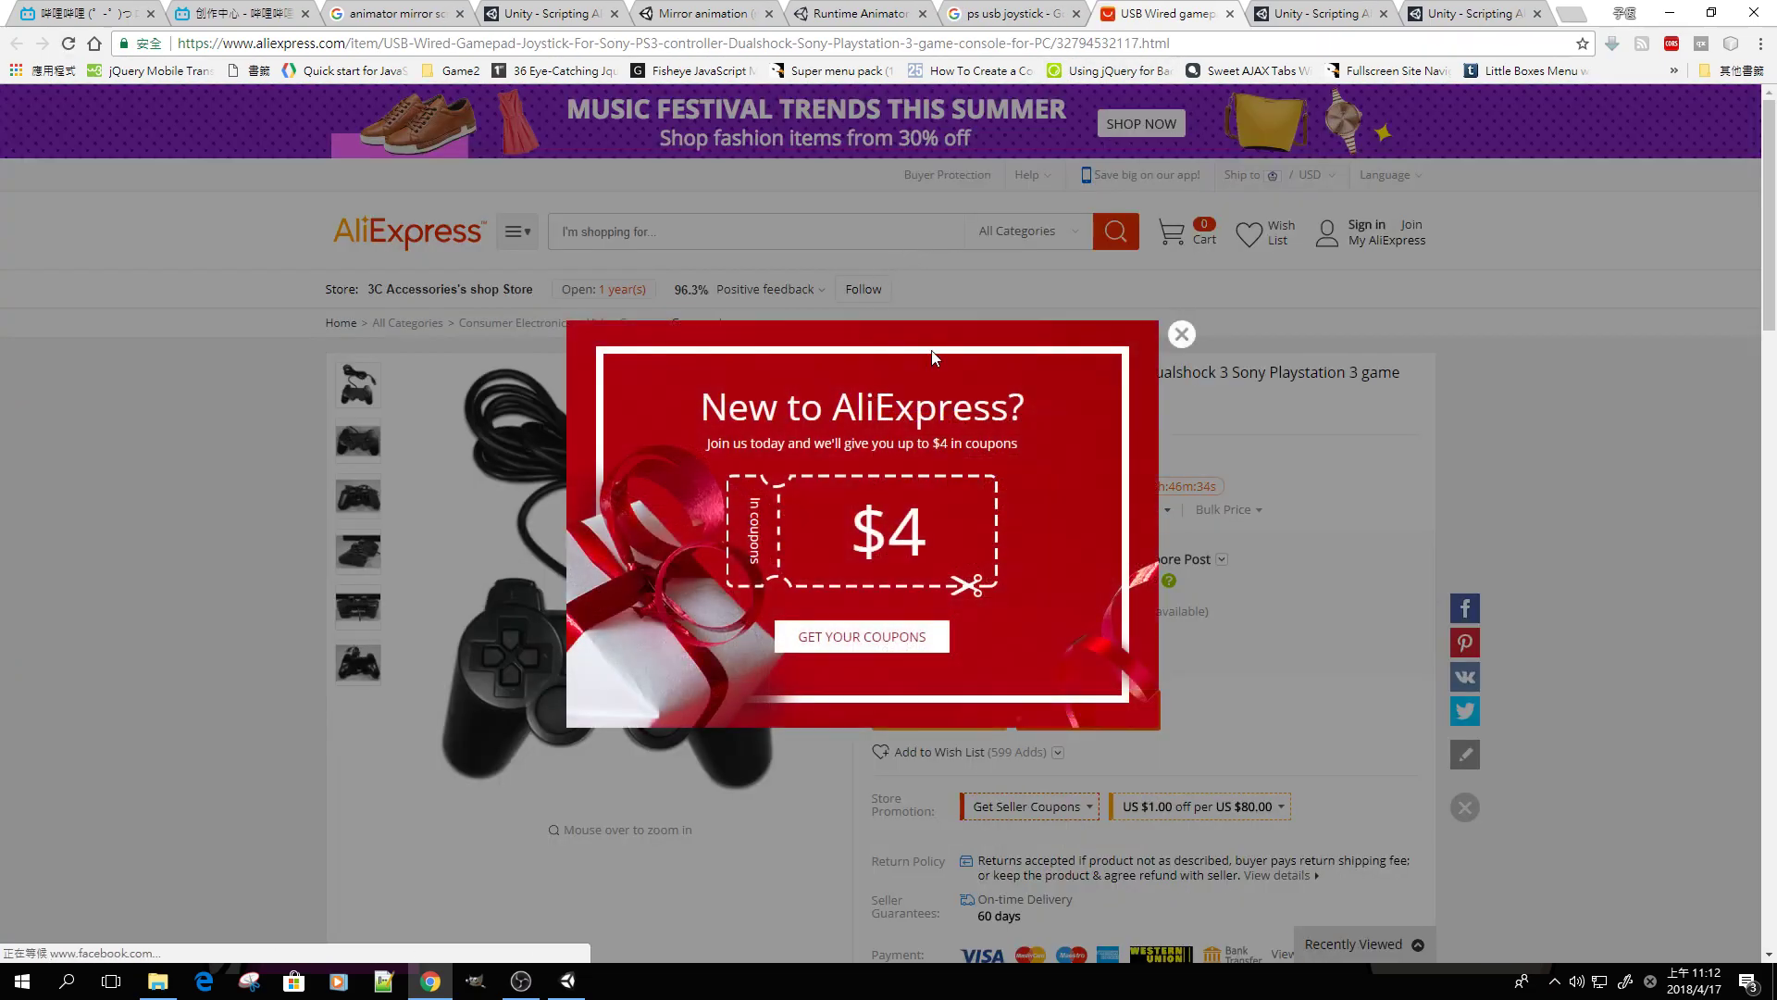
{"action": "left_click", "coordinate": [1173, 333]}
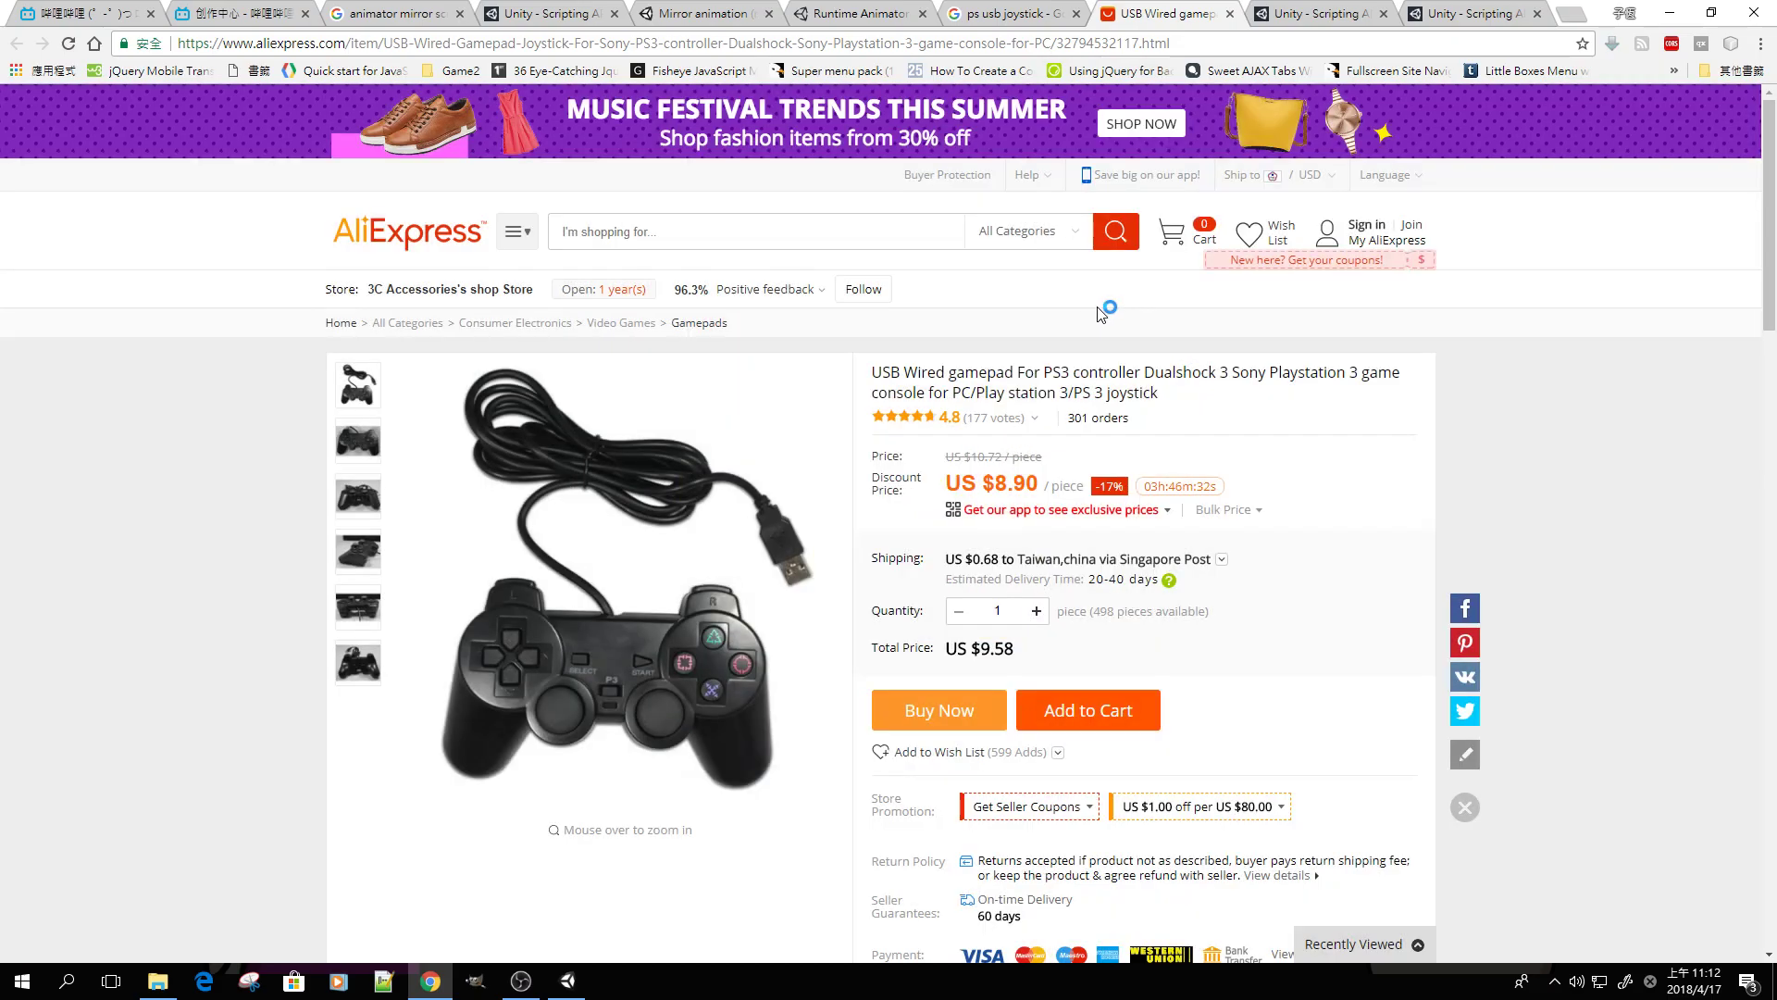
{"action": "mouse_move", "coordinate": [1005, 500]}
{"action": "left_click", "coordinate": [1230, 13]}
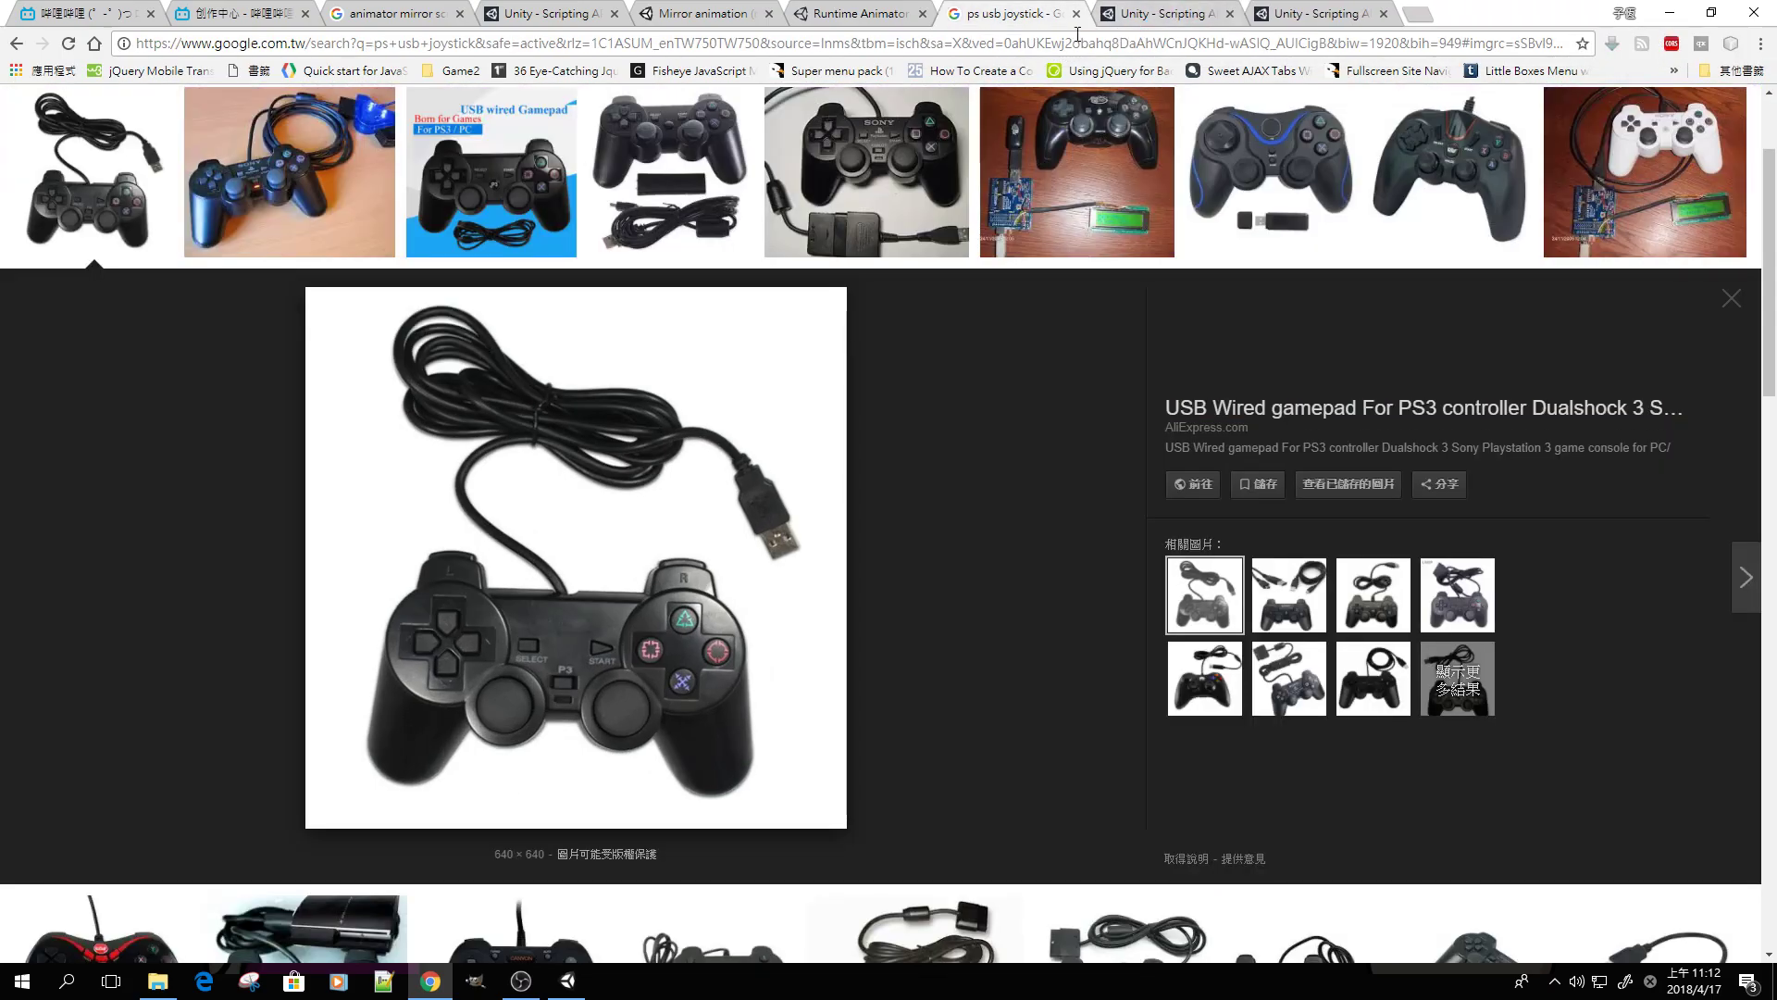